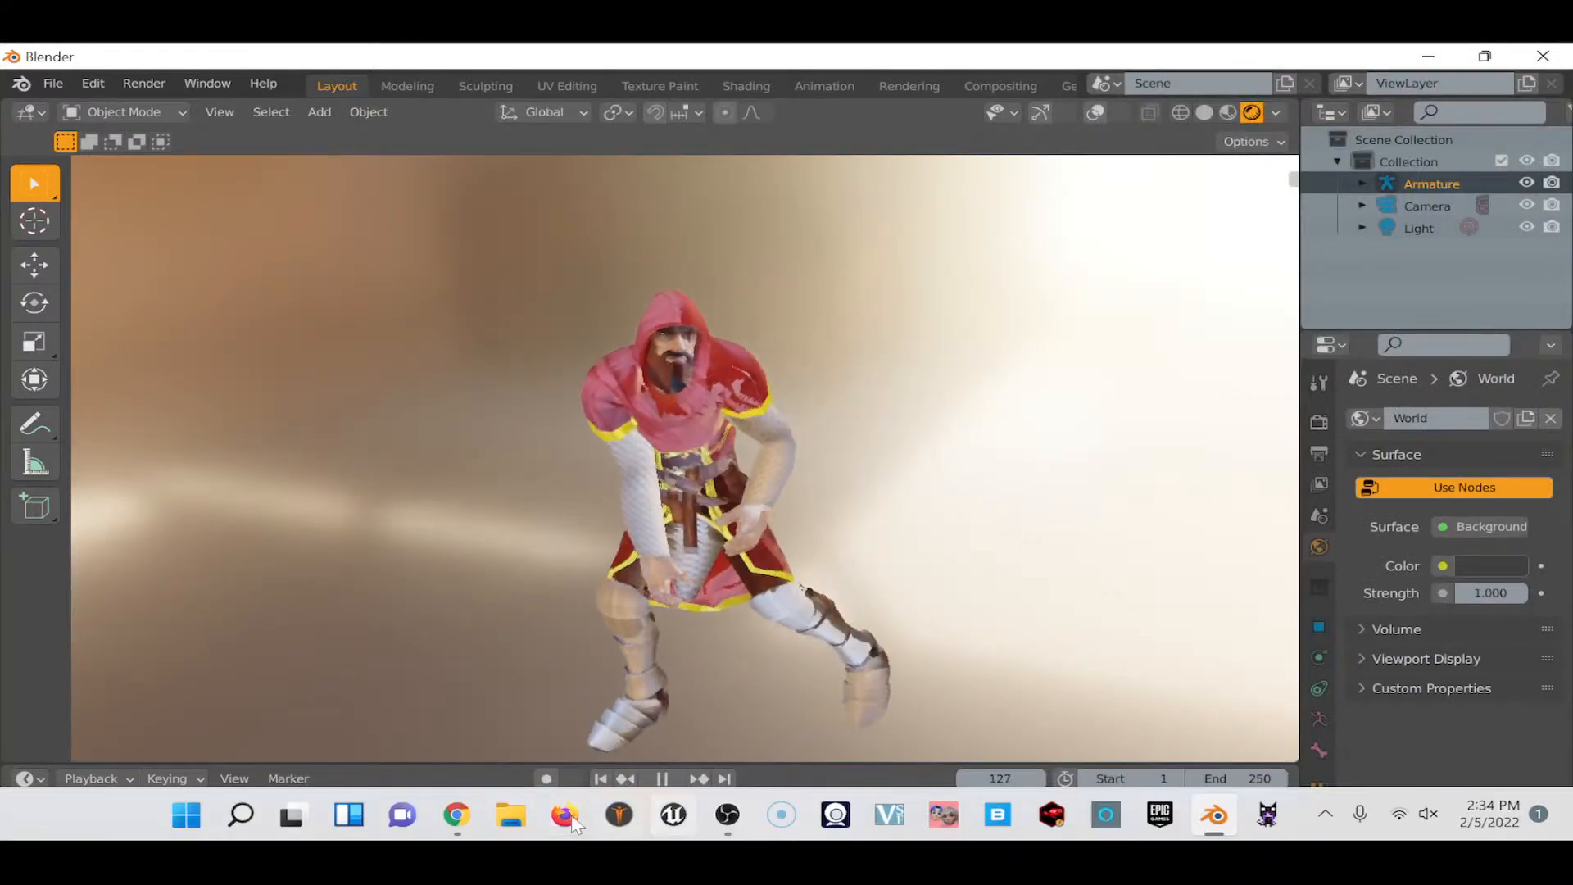
Switch to Chrome and open the Virtual Intel channel page on YouTube.
left_click(456, 814)
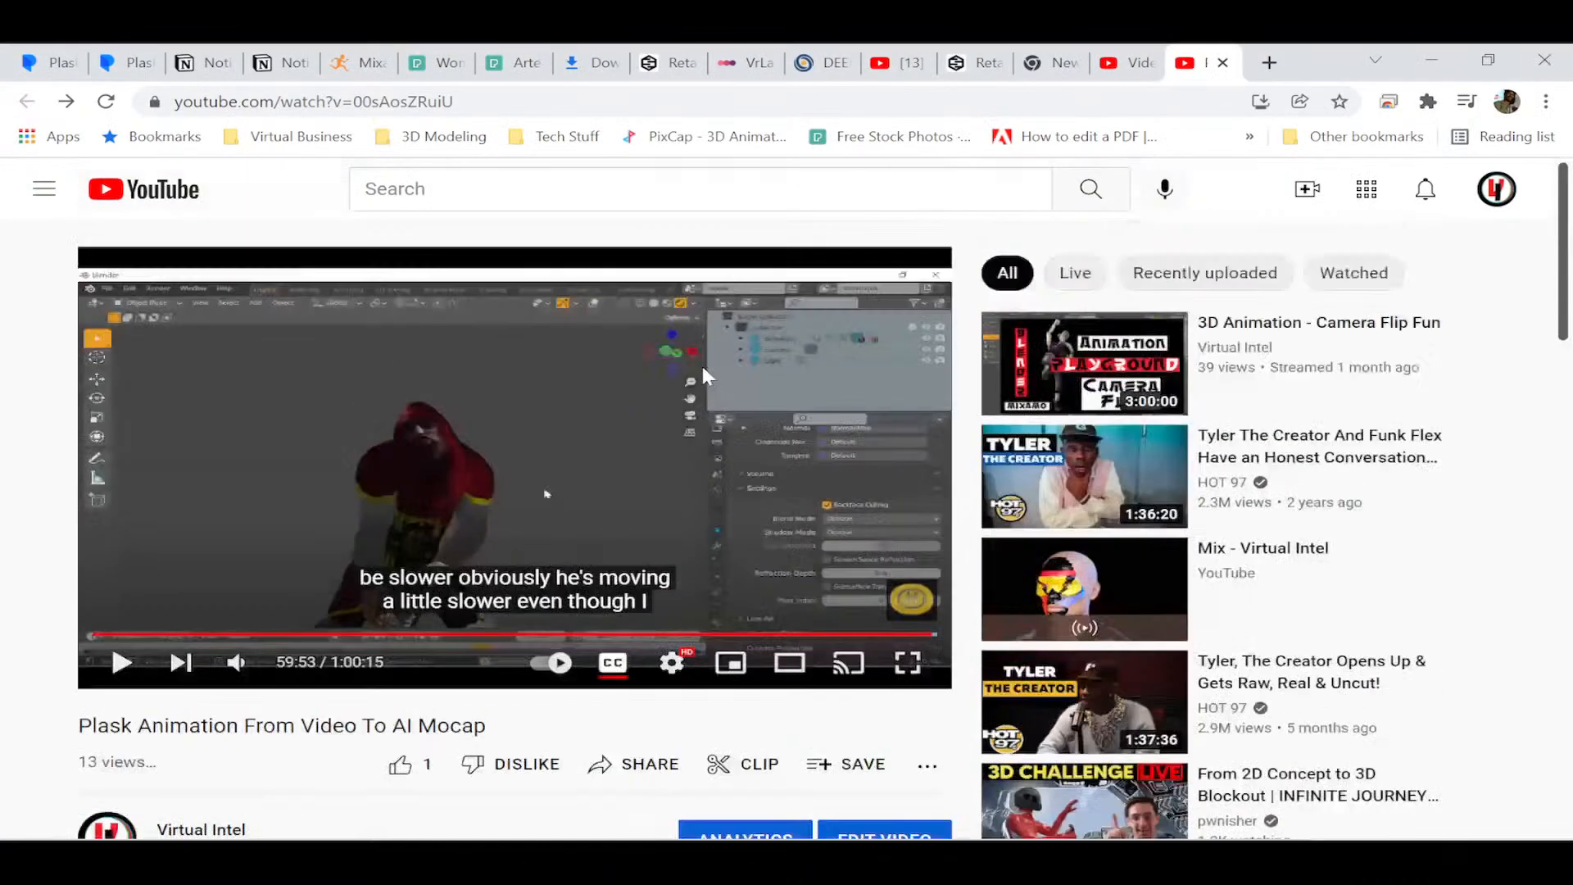
left_click(901, 64)
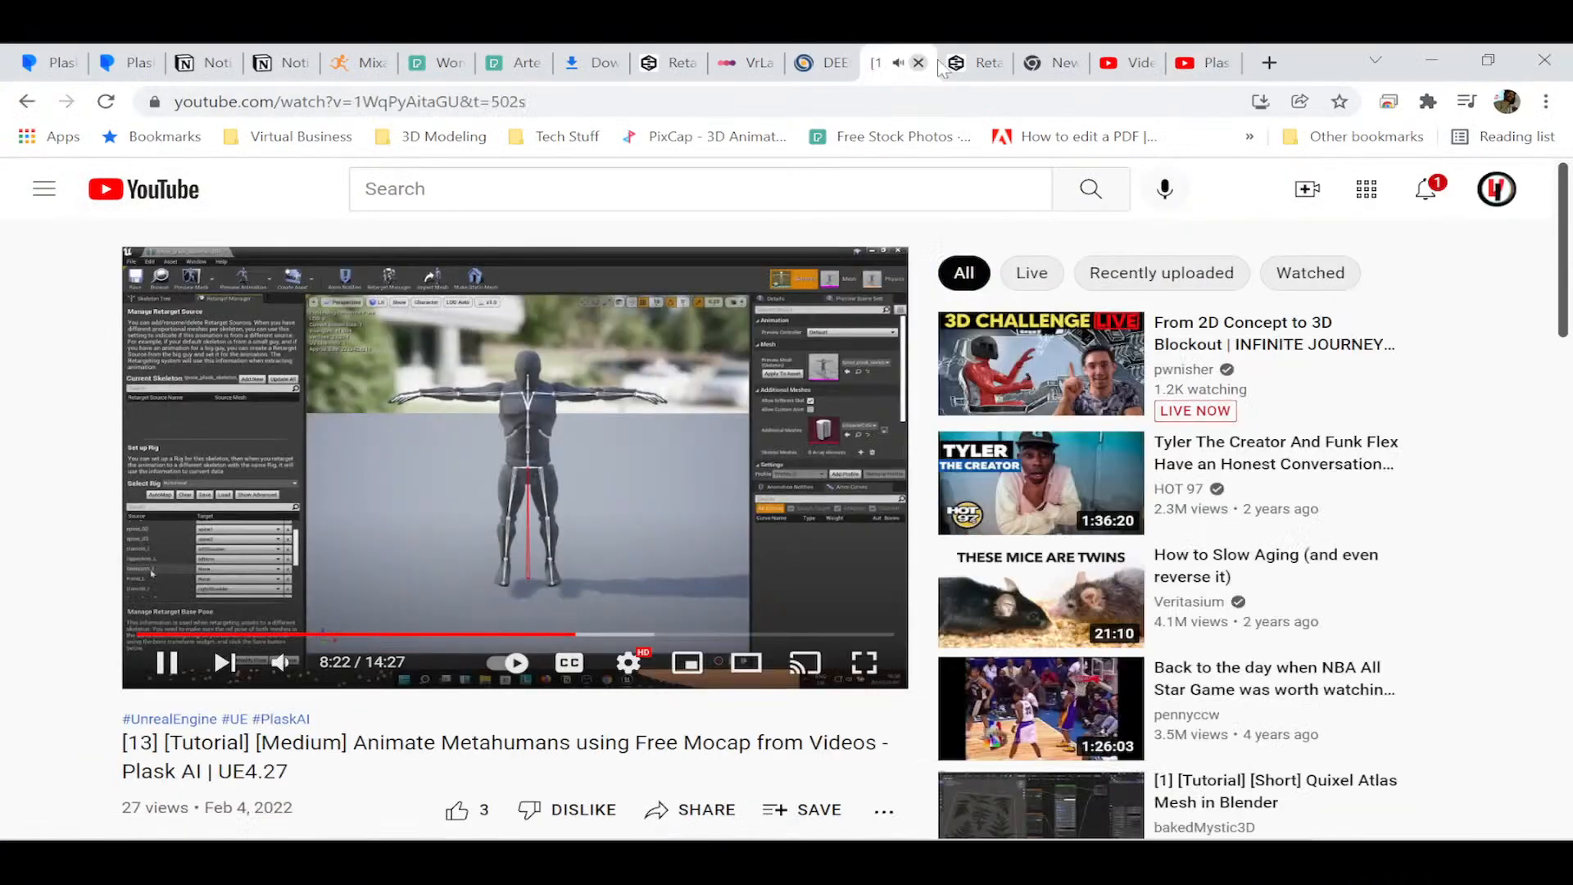
left_click(1122, 64)
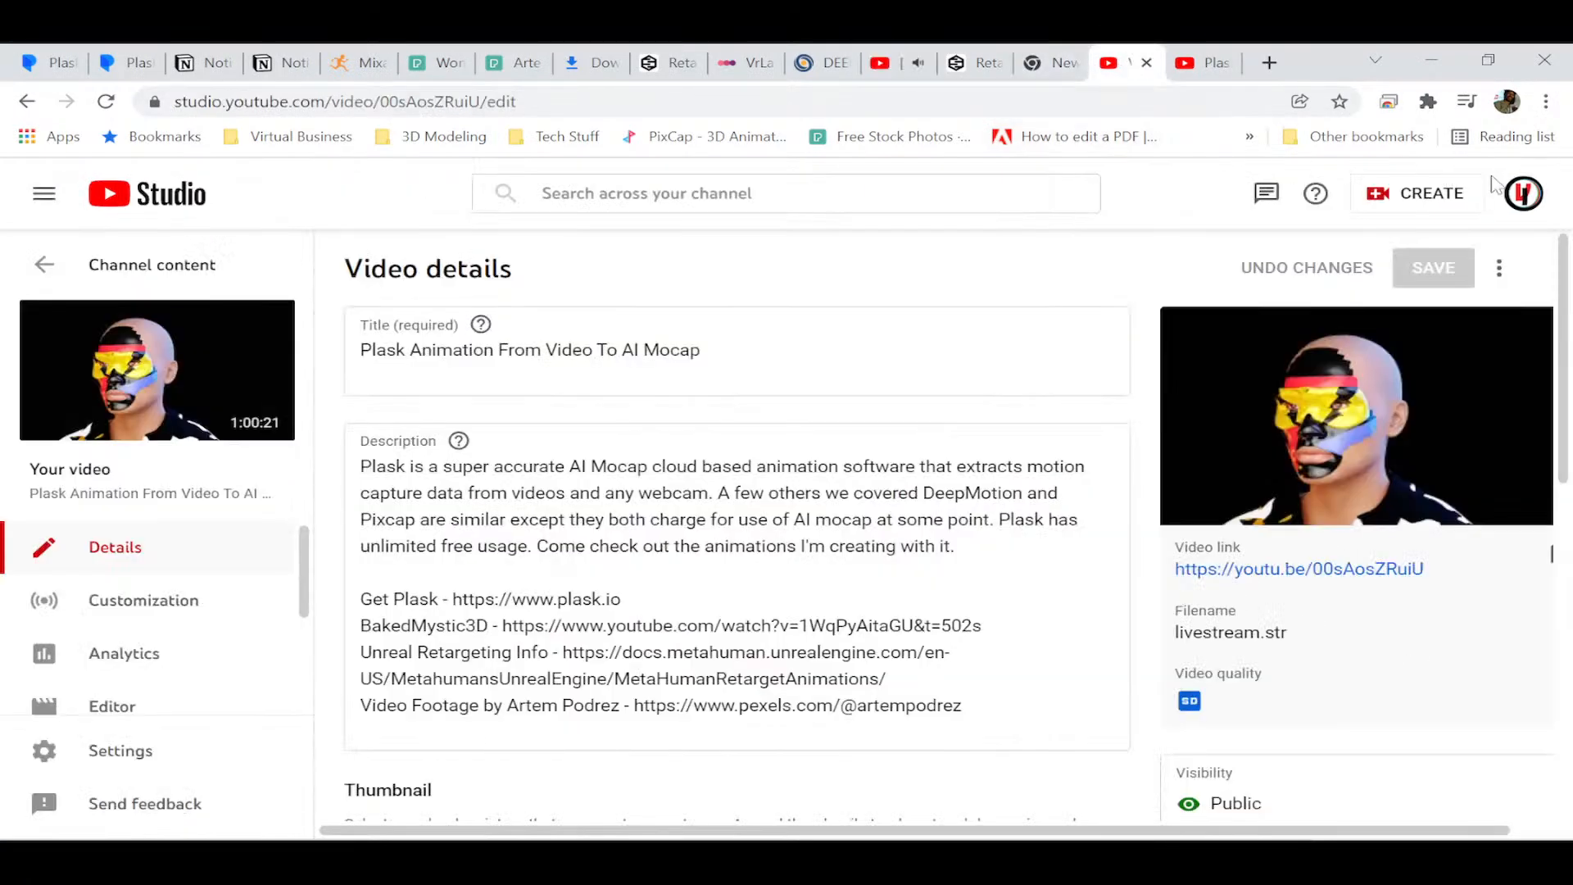
left_click(1522, 197)
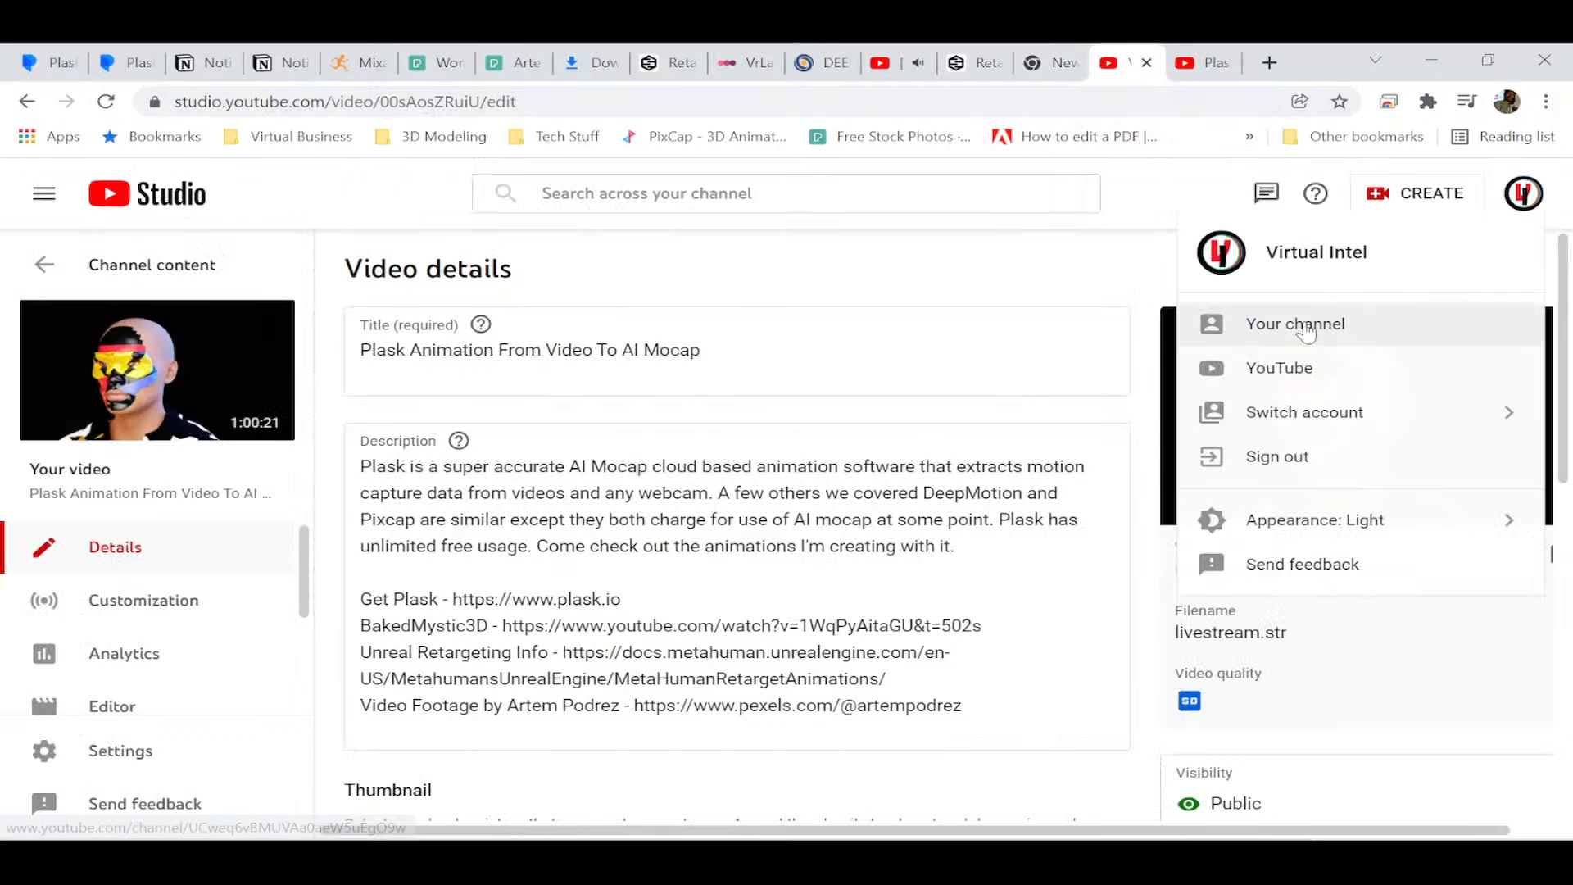
left_click(1245, 321)
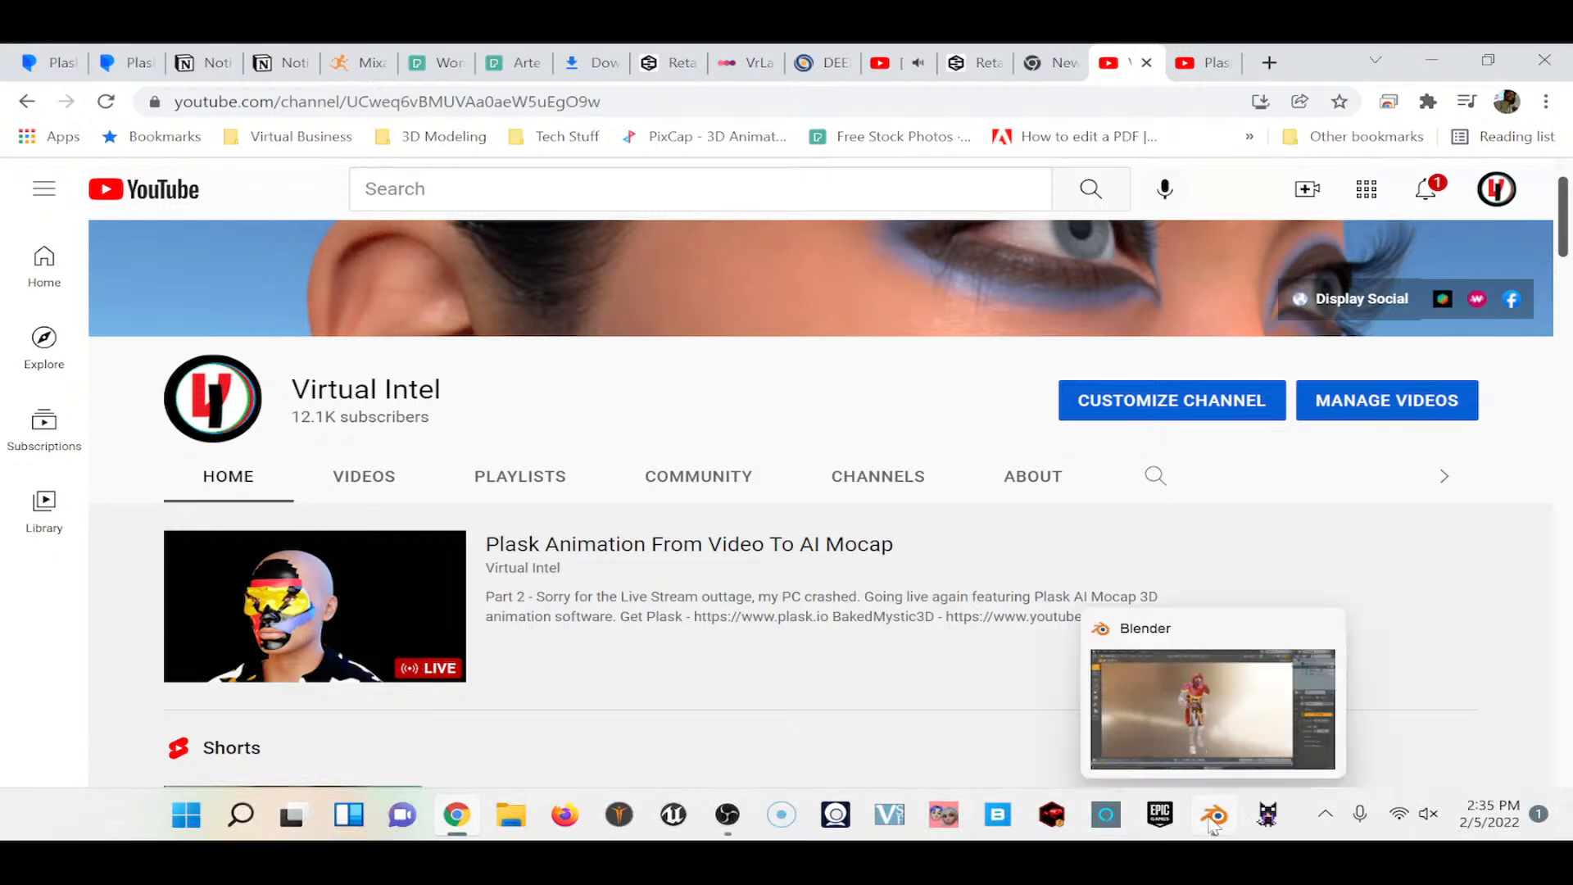
Switch back to Blender, stop the animation playback and move to frame 118 with the knight's upper body in close view.
left_click(1213, 823)
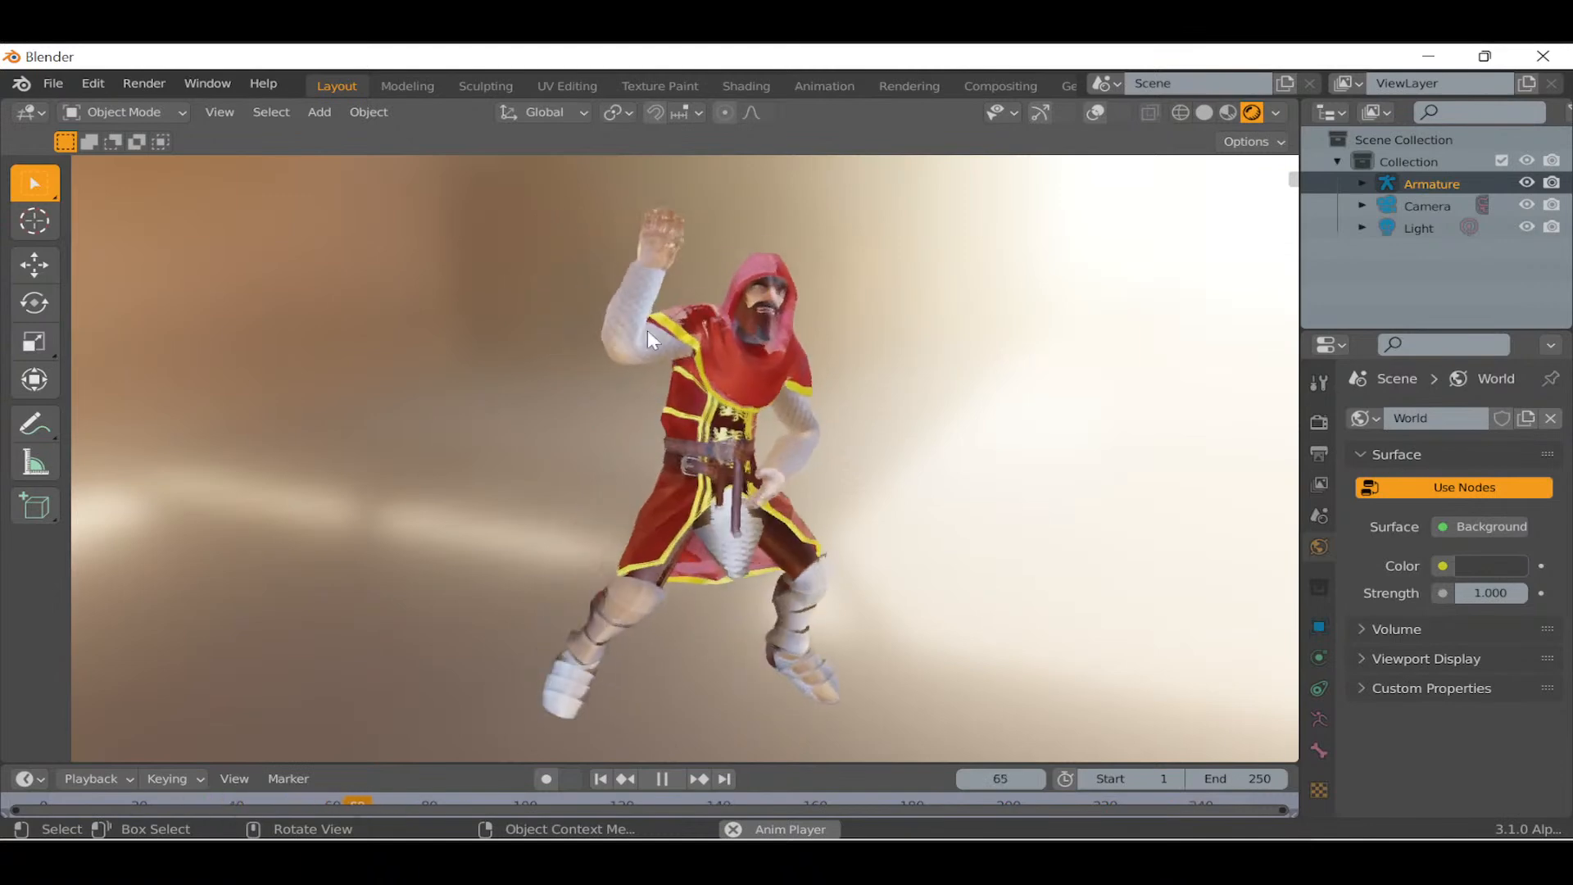
left_click(662, 778)
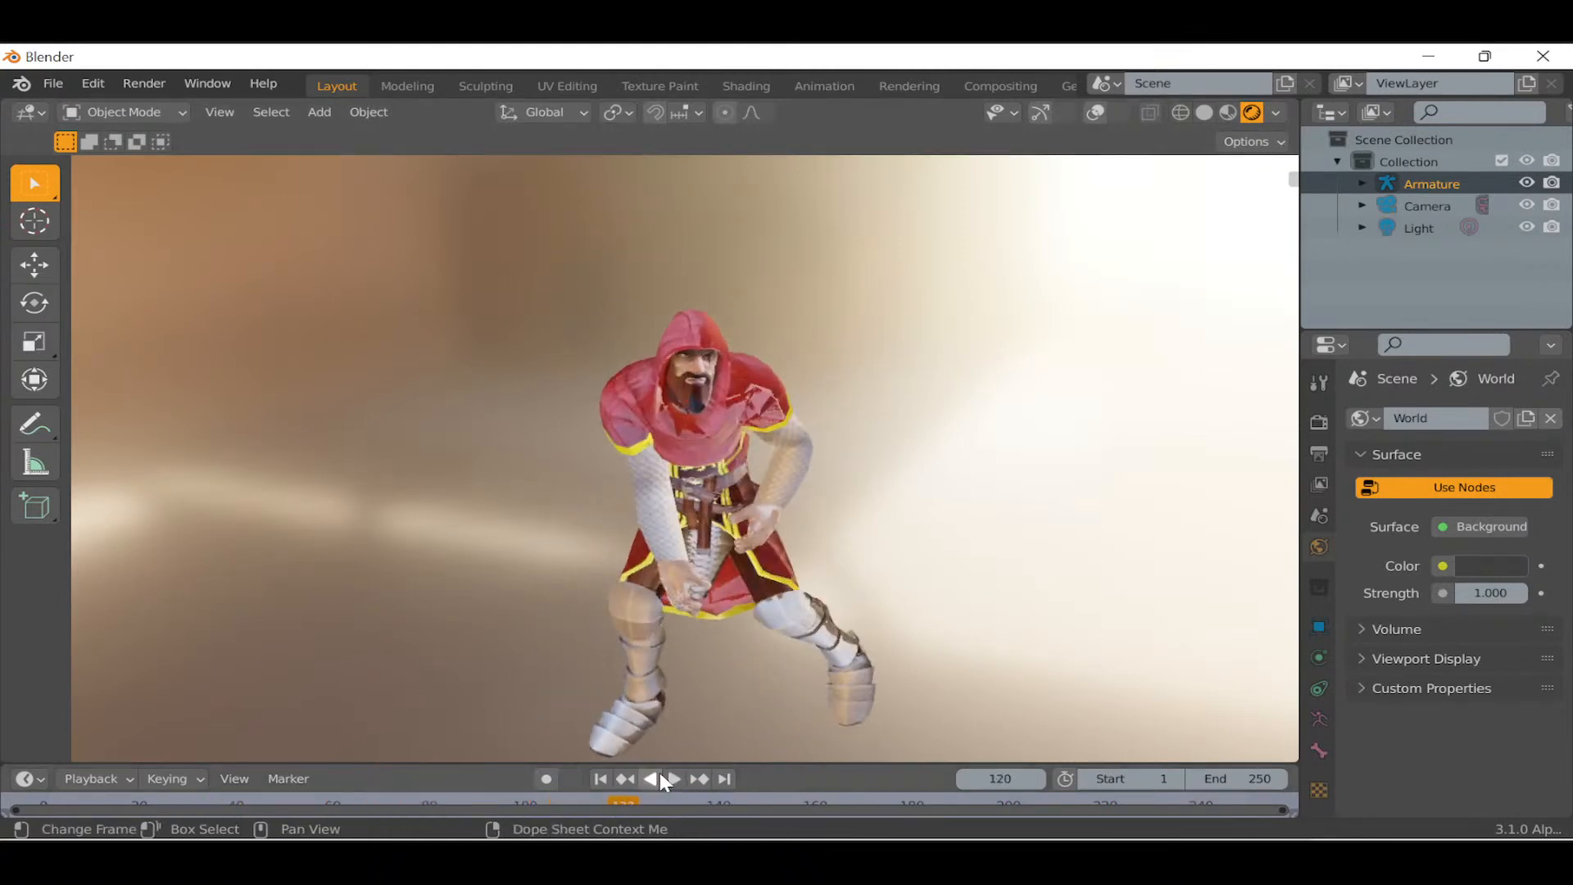
middle_click_drag(633, 451, 670, 440)
scroll(671, 427, "up", 2)
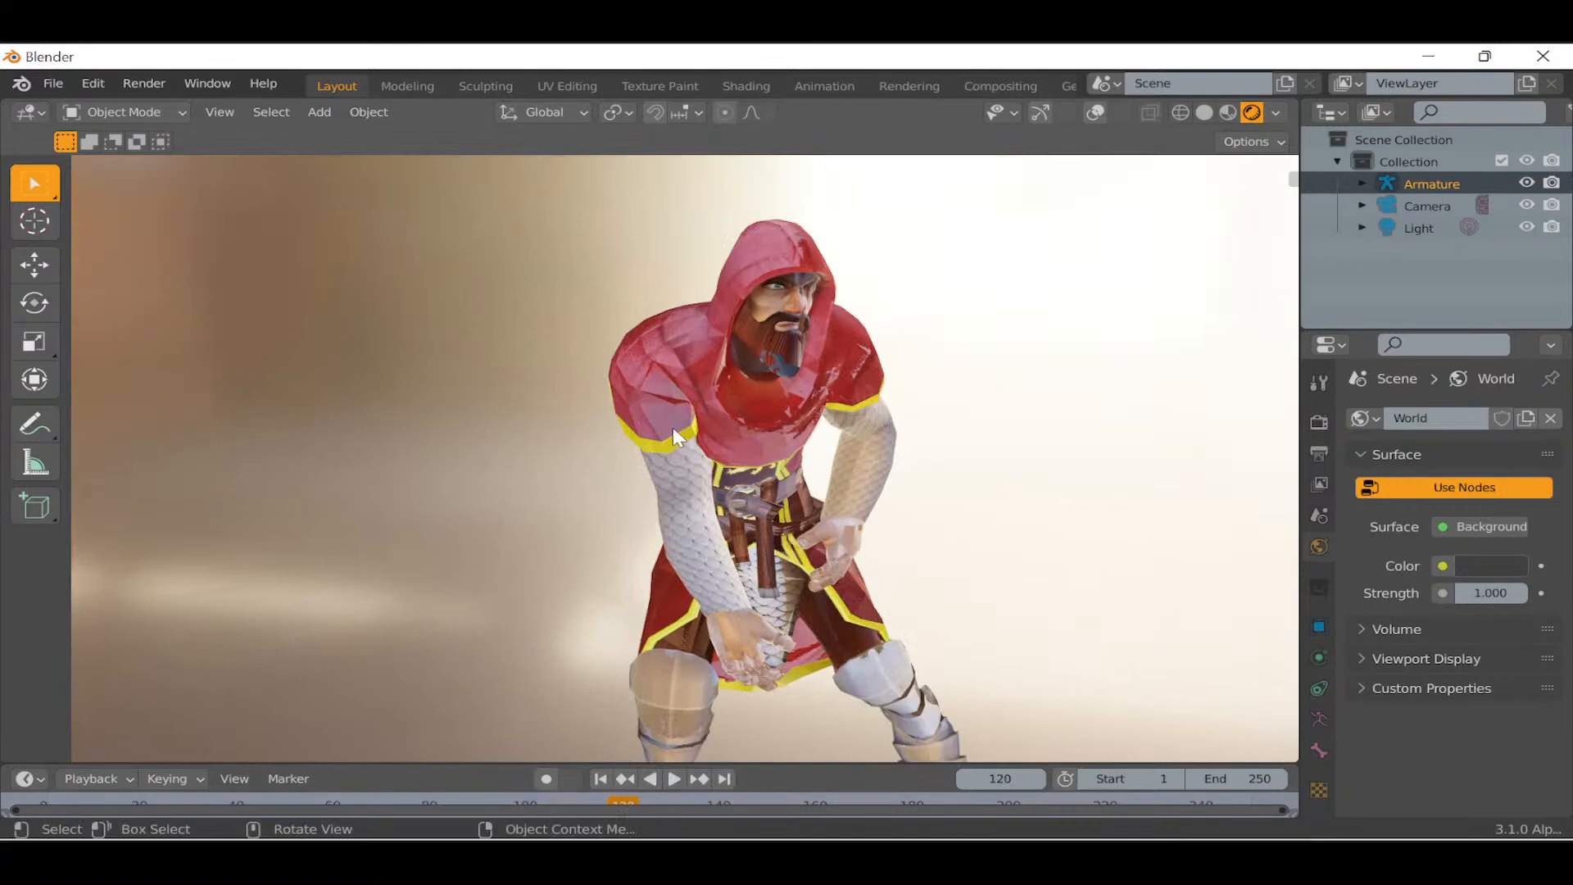
scroll(678, 402, "up", 2)
scroll(690, 335, "up", 2)
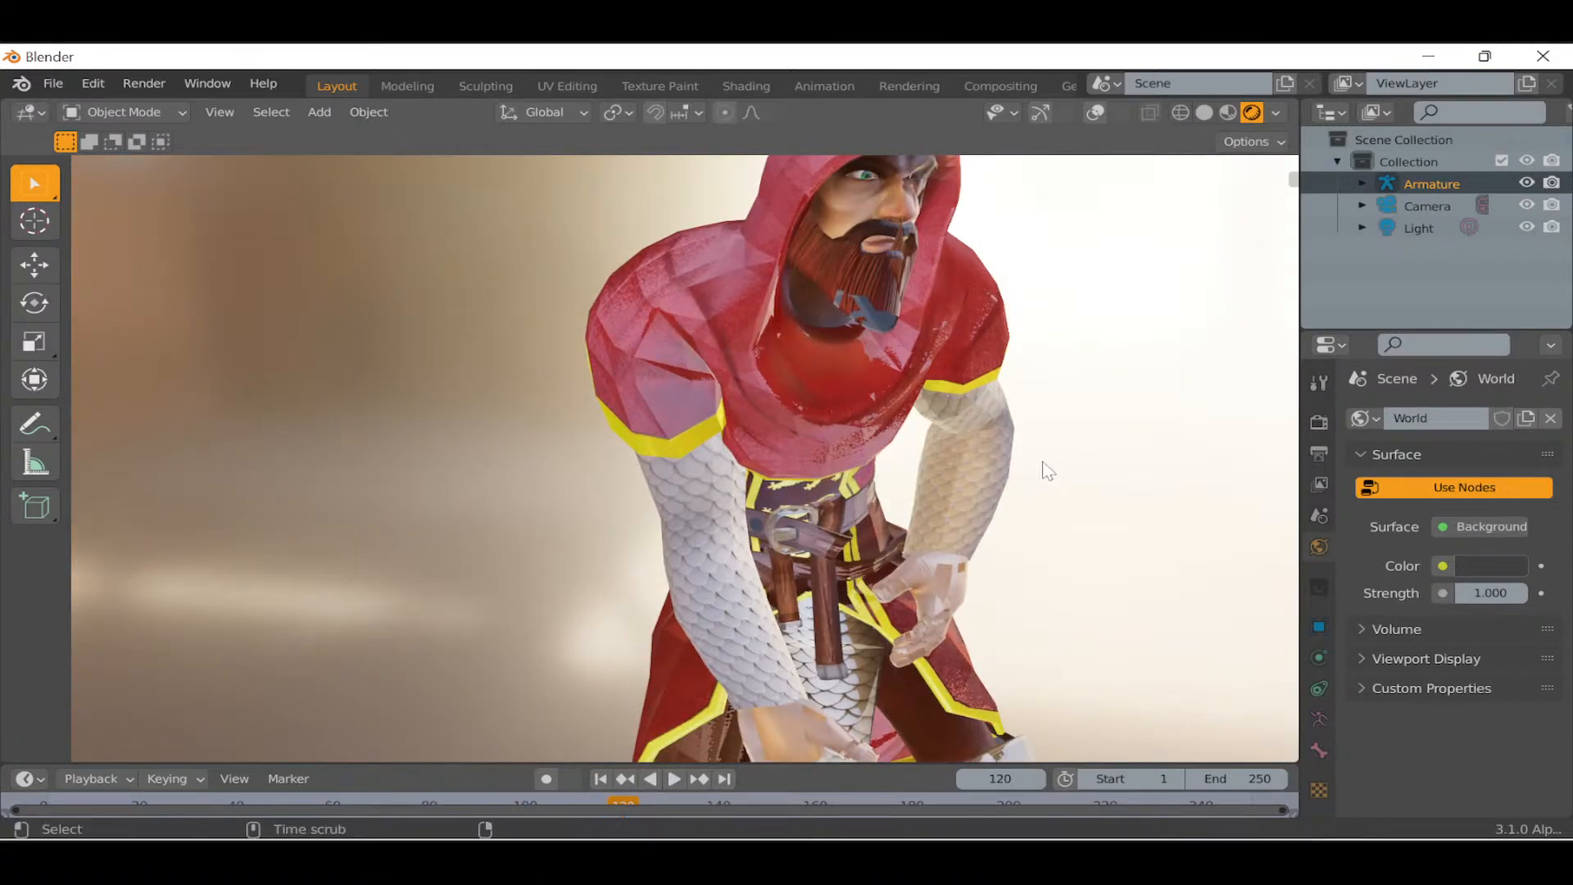
scroll(942, 459, "down", 2, "alt")
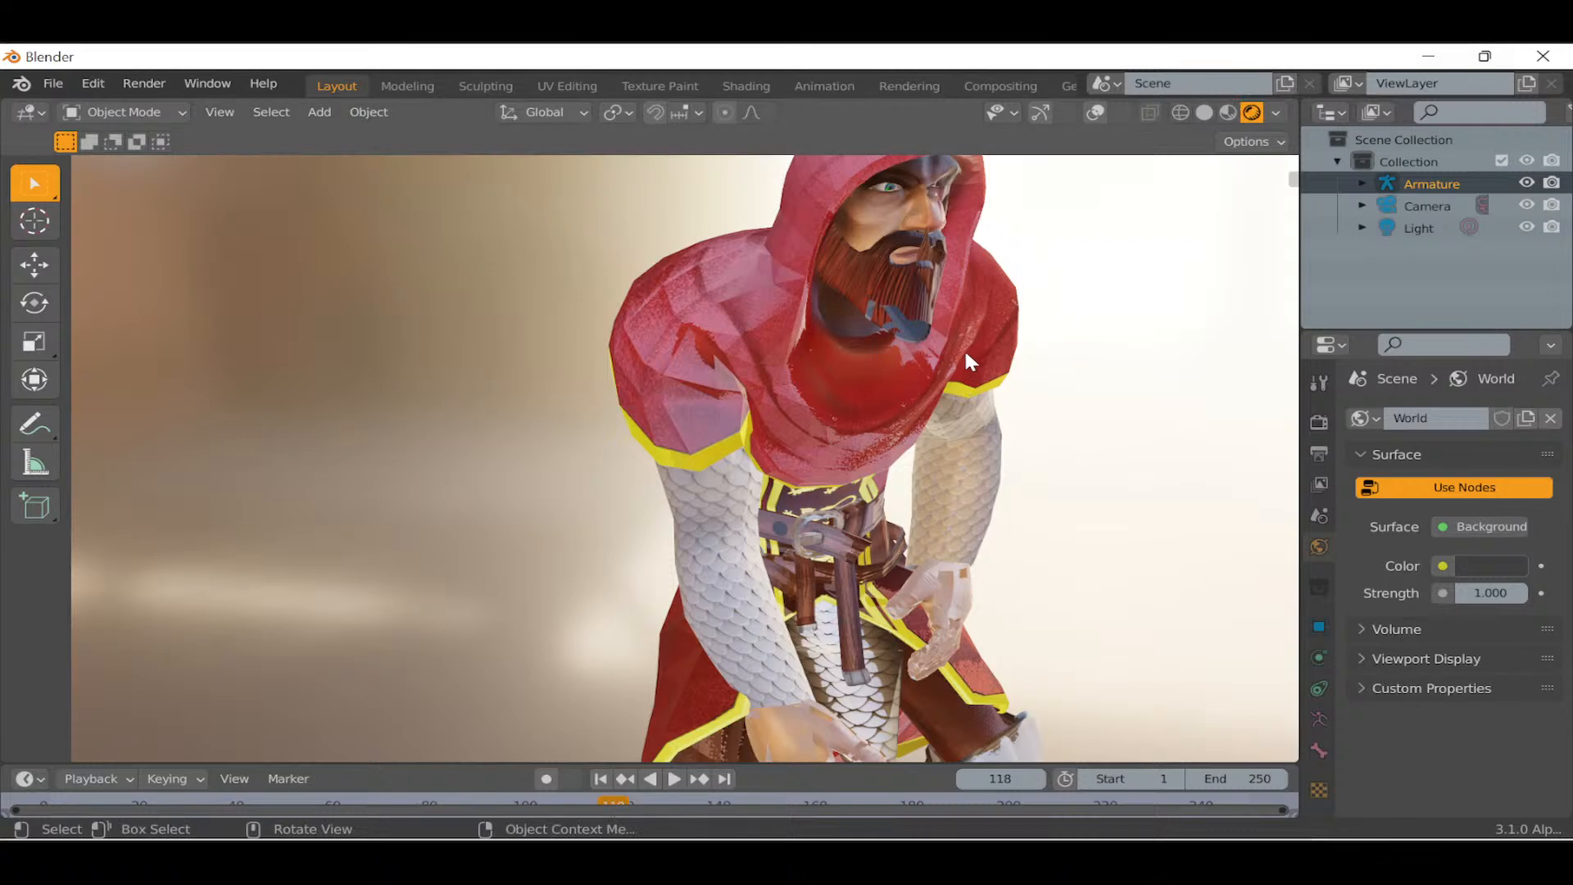
Select the knight's head mesh and widen the Properties editor so its Knight_MAT material settings are readable.
middle_click_drag(966, 341, 800, 410)
left_click(761, 352)
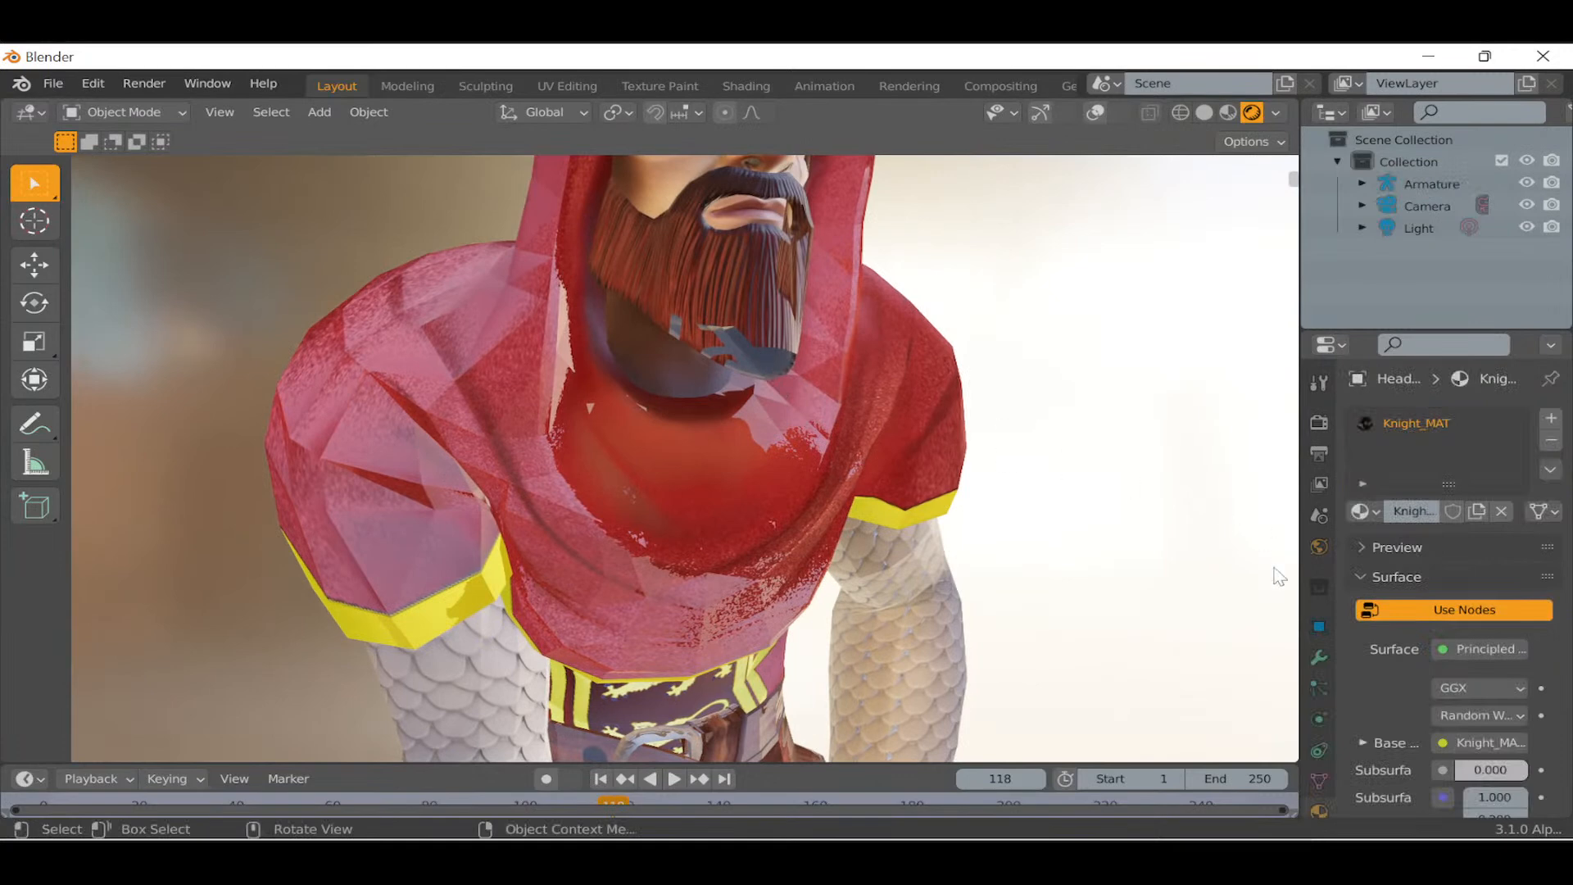
scroll(1422, 641, "down", 8)
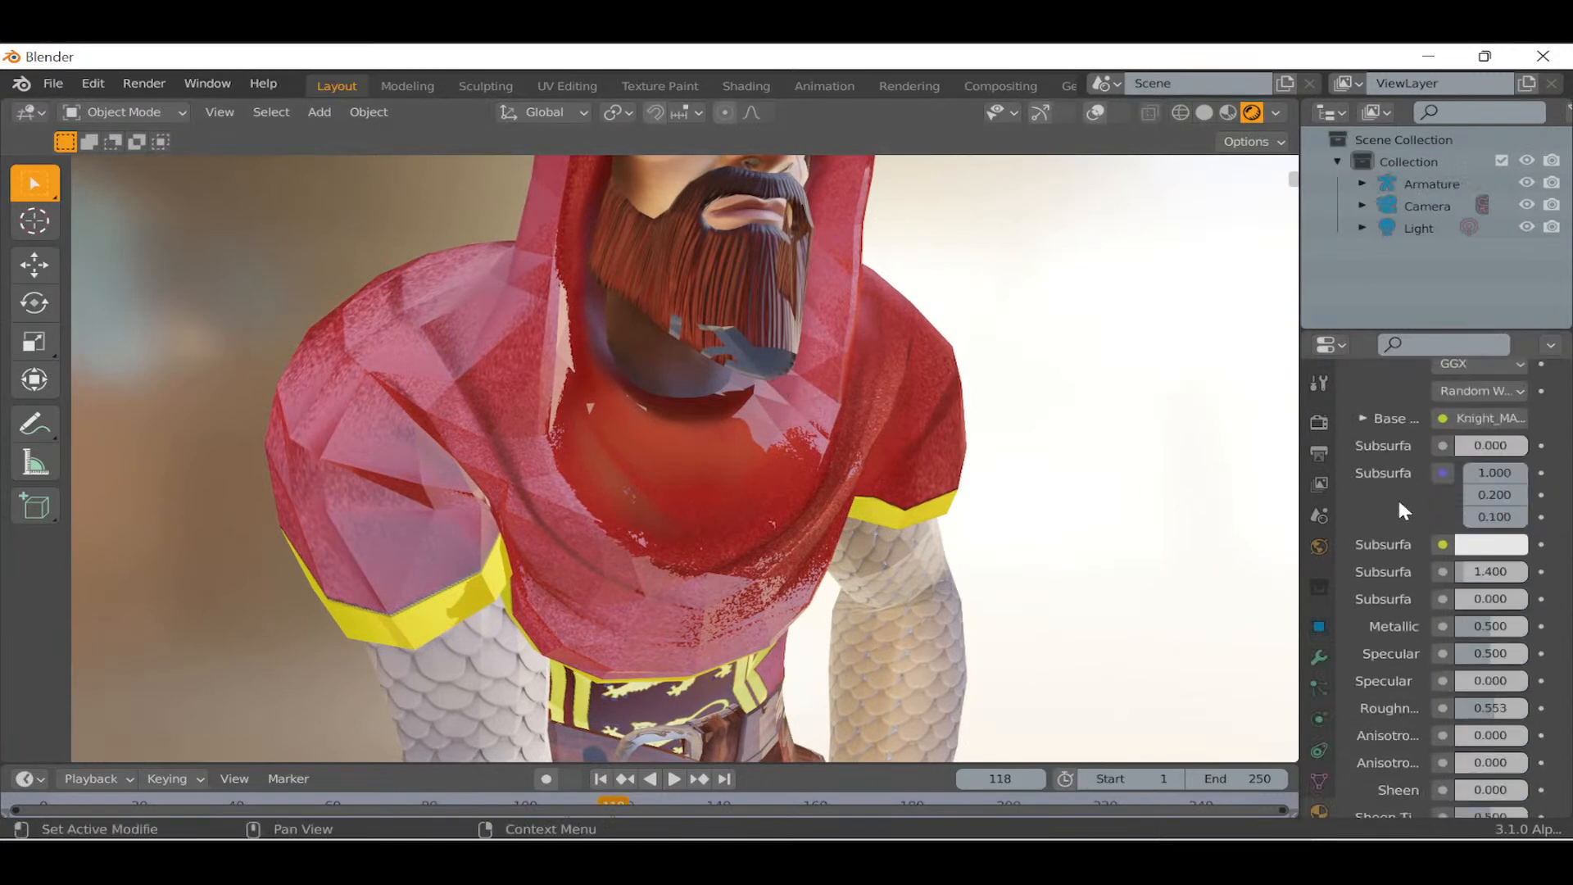
left_click_drag(1298, 494, 1109, 508)
scroll(1353, 573, "down", 5)
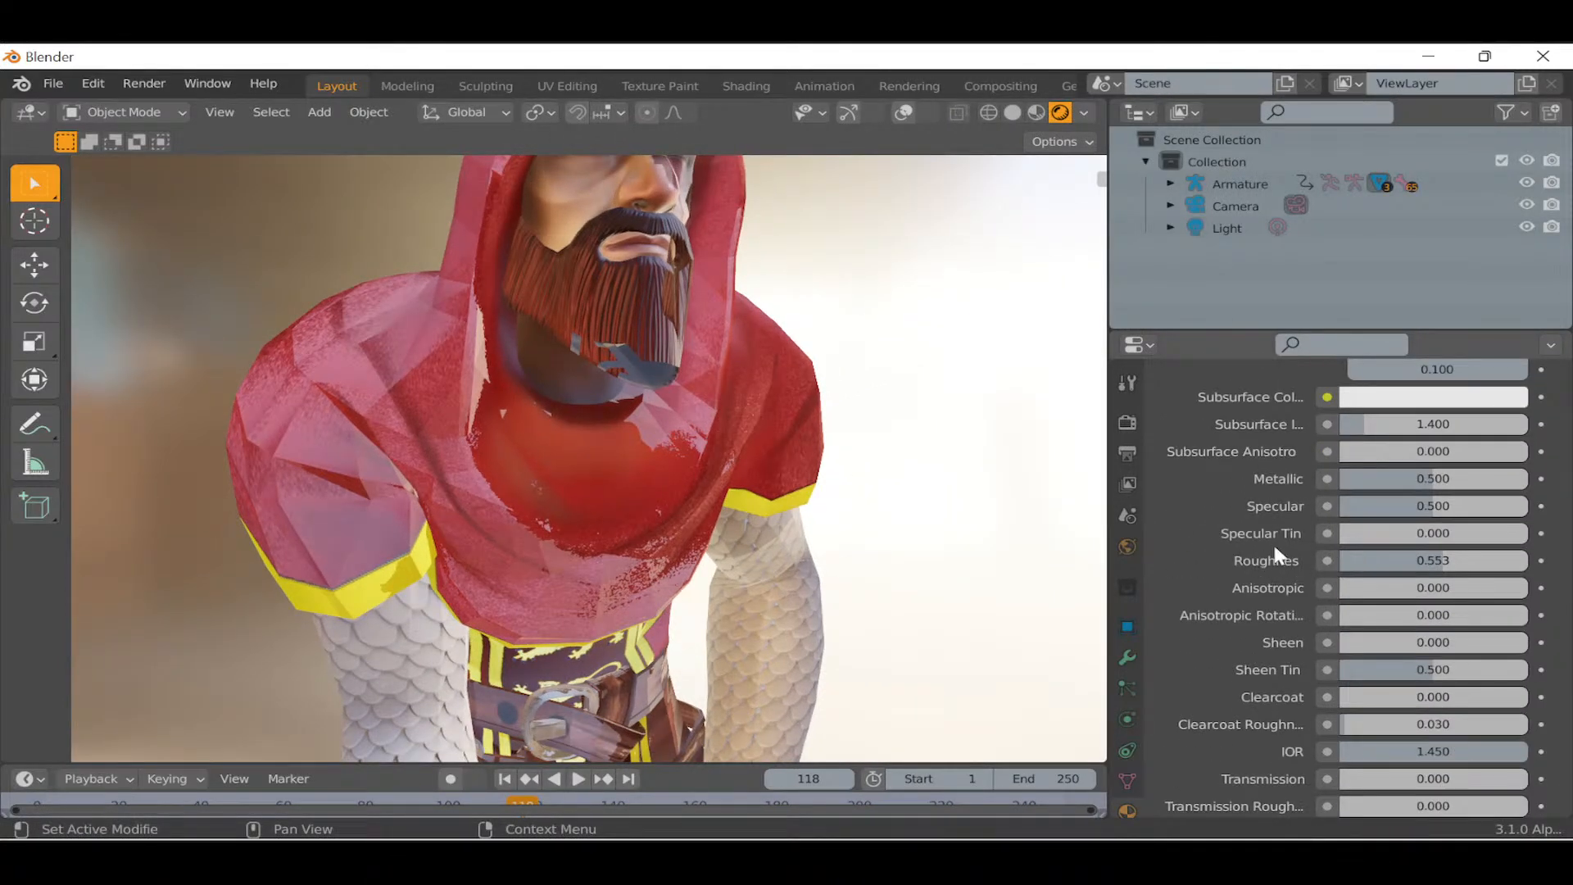
Lower the Specular and Roughness values of the head's Knight_MAT material.
scroll(1292, 541, "up", 6)
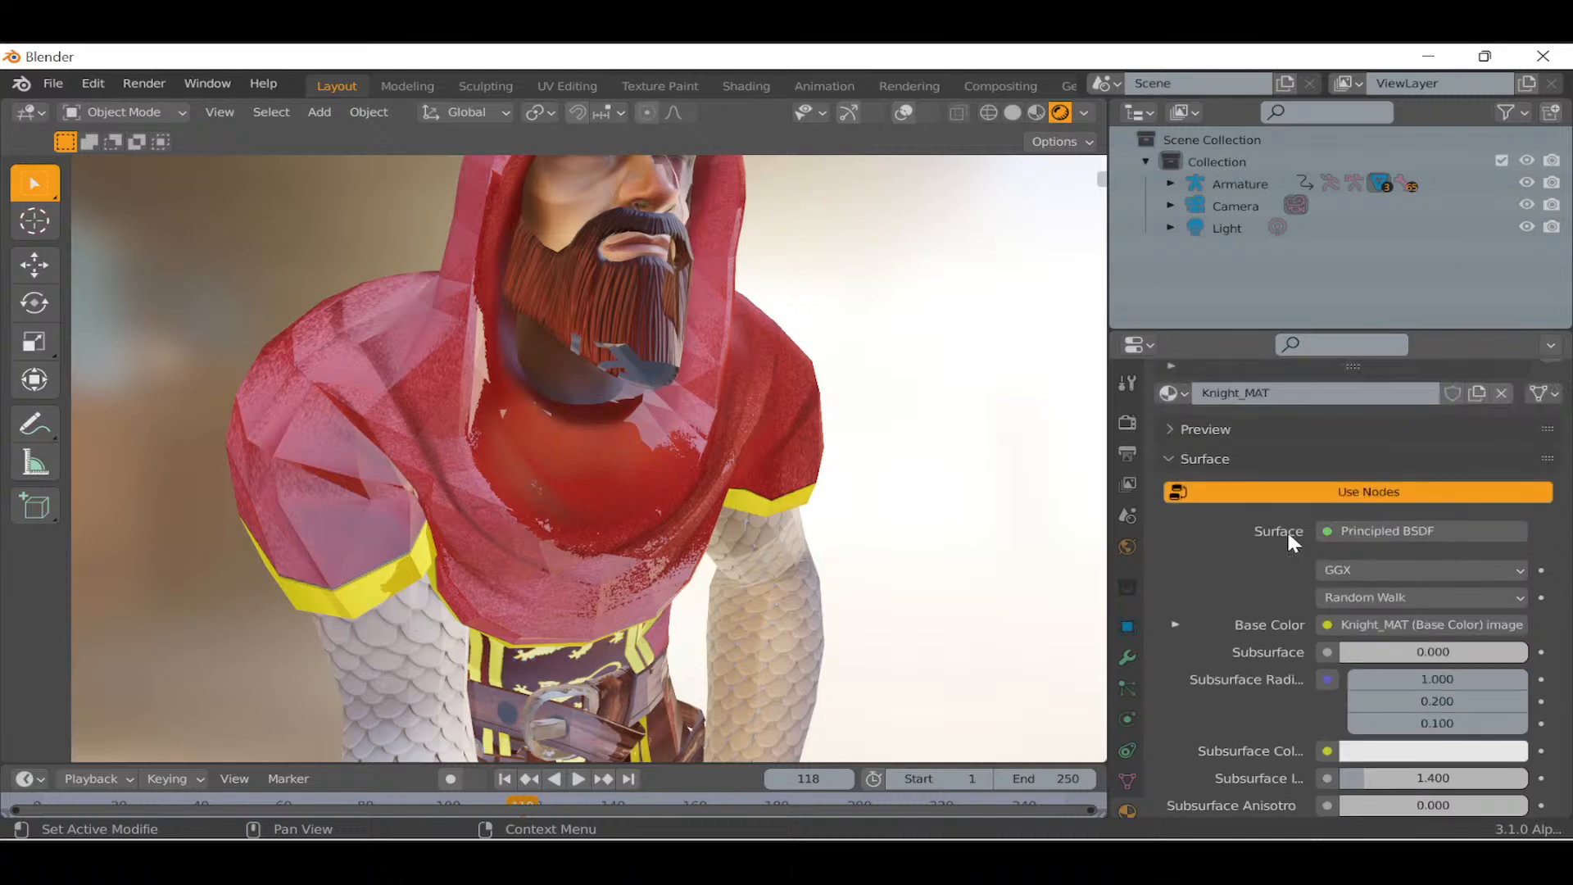
scroll(1284, 533, "down", 5)
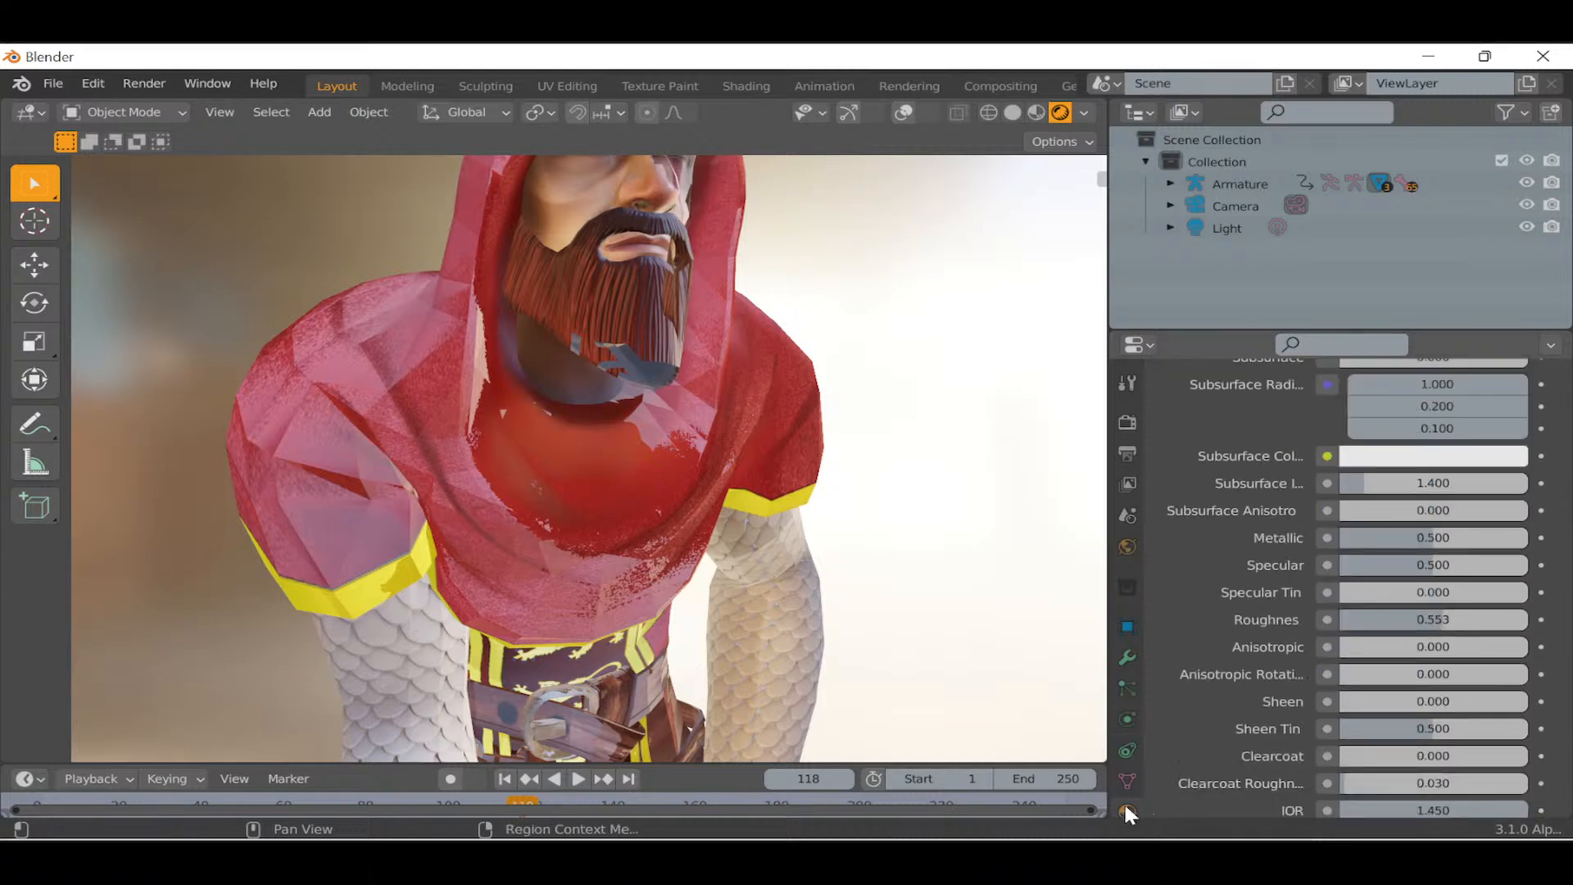
scroll(1204, 622, "down", 2)
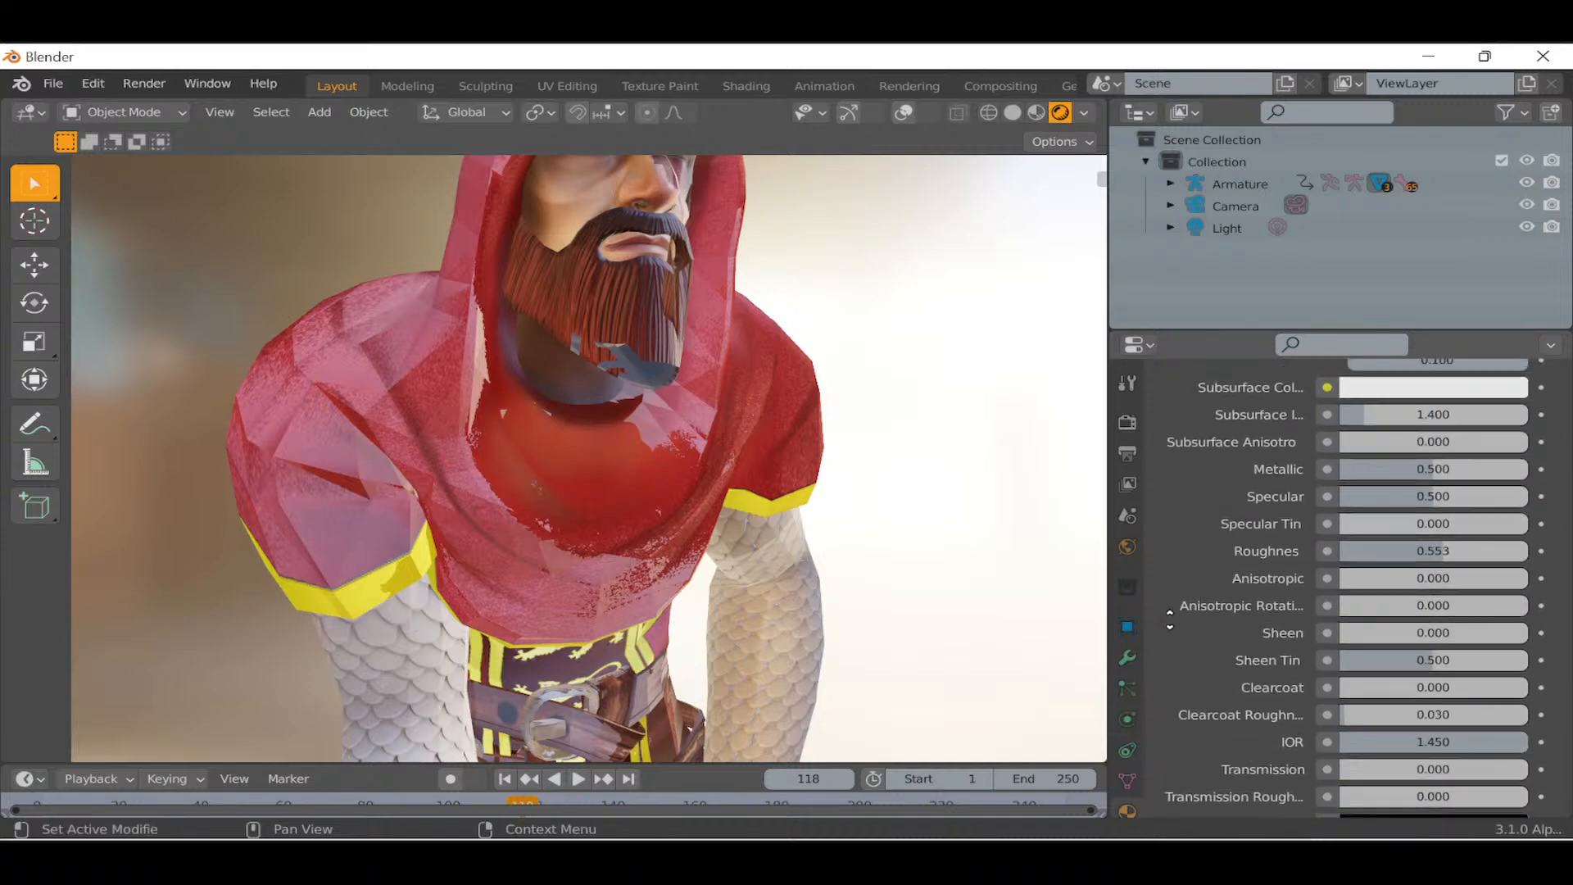
left_click_drag(1429, 514, 1342, 490)
mouse_move(1431, 571)
left_mouse_down()
mouse_move(1512, 571)
mouse_move(1340, 571)
mouse_move(1392, 571)
left_mouse_up()
Select the Body mesh and pick its Knight_MAT.001 material under Mesh_0 in the Armature hierarchy.
left_click(658, 454)
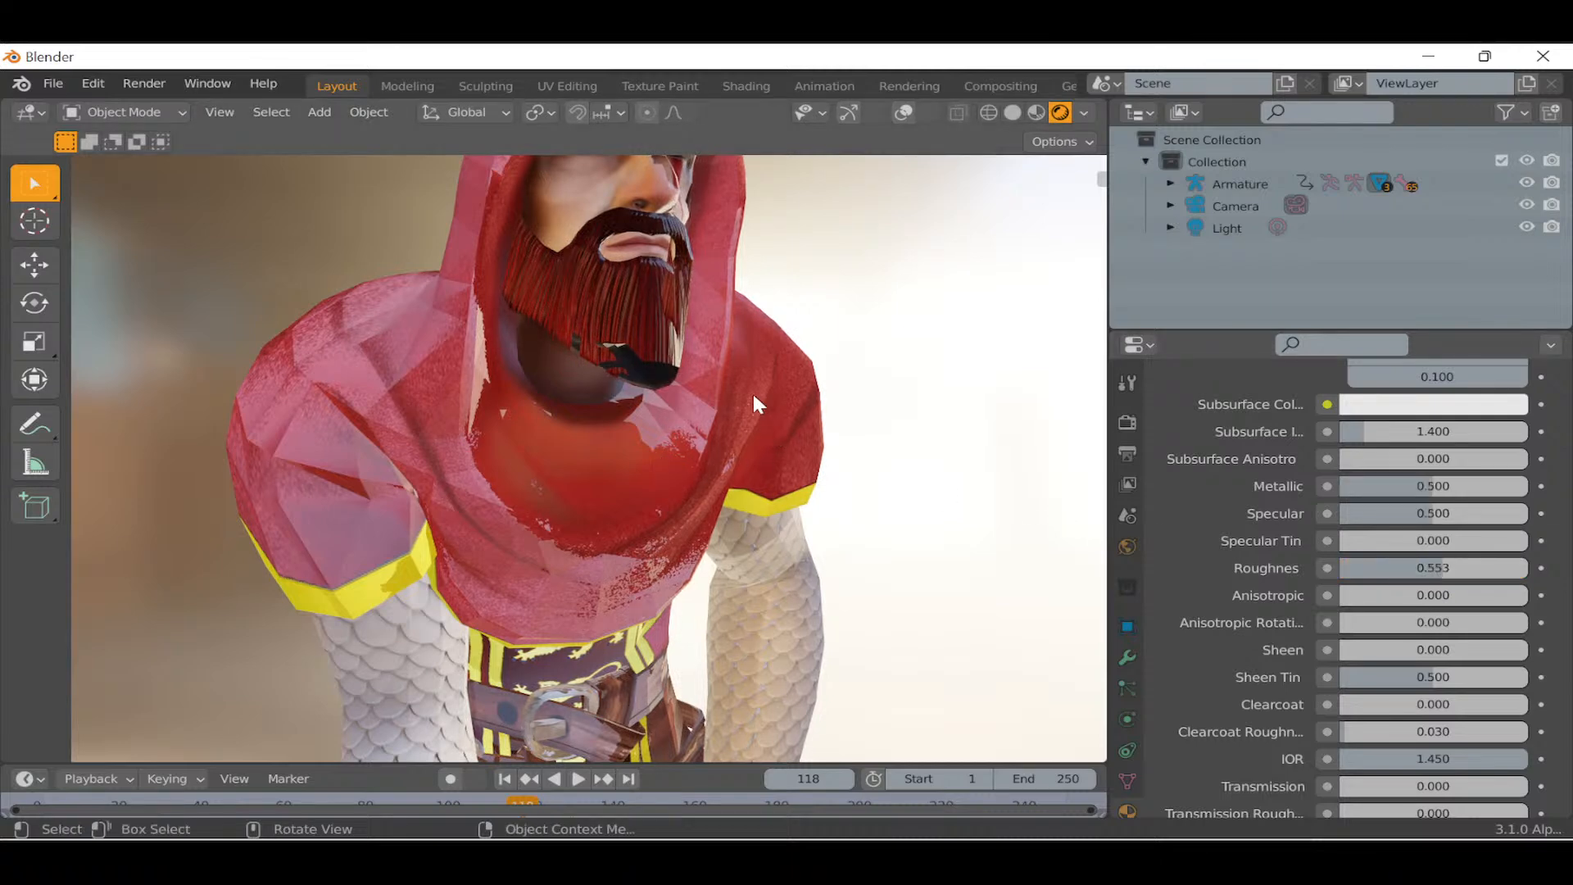
middle_click_drag(482, 445, 445, 481)
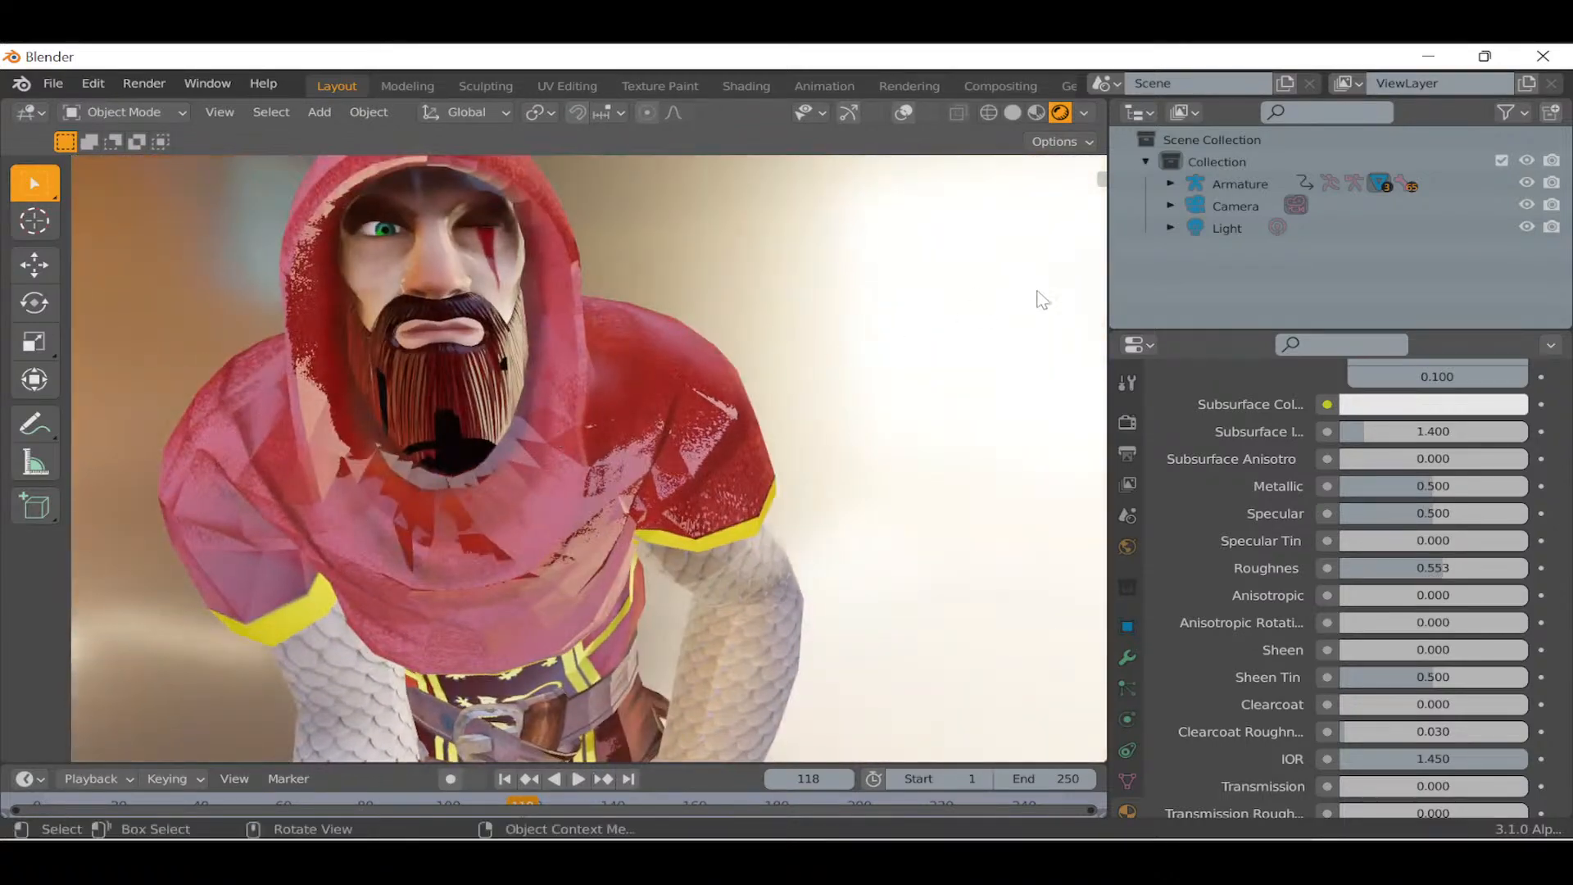
left_click(1170, 183)
scroll(1237, 246, "down", 2)
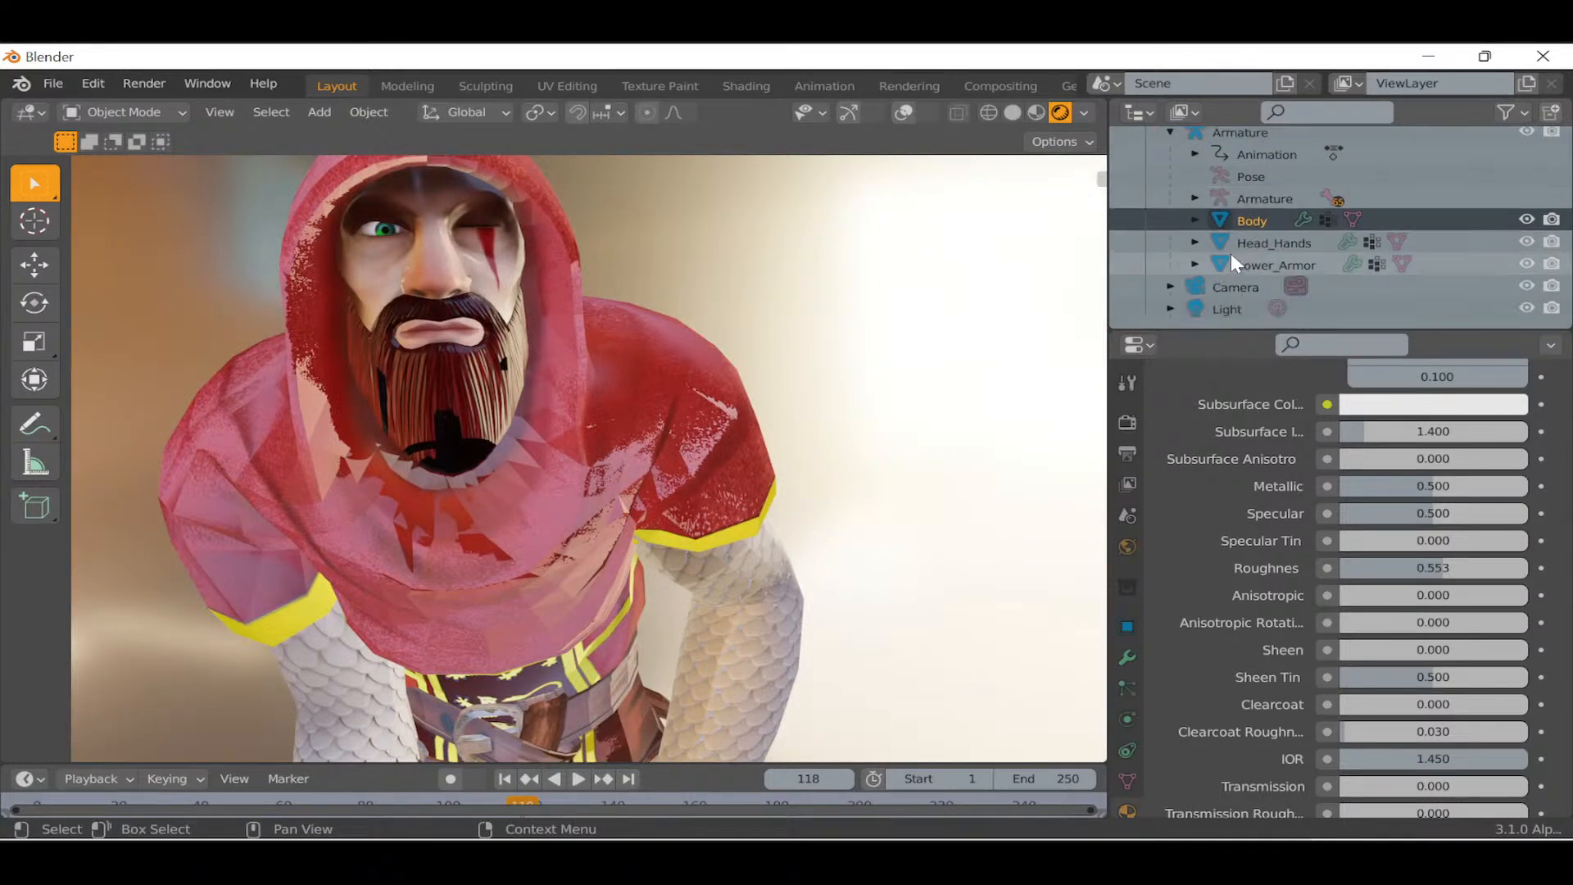
left_click(1195, 220)
scroll(1194, 216, "down", 2)
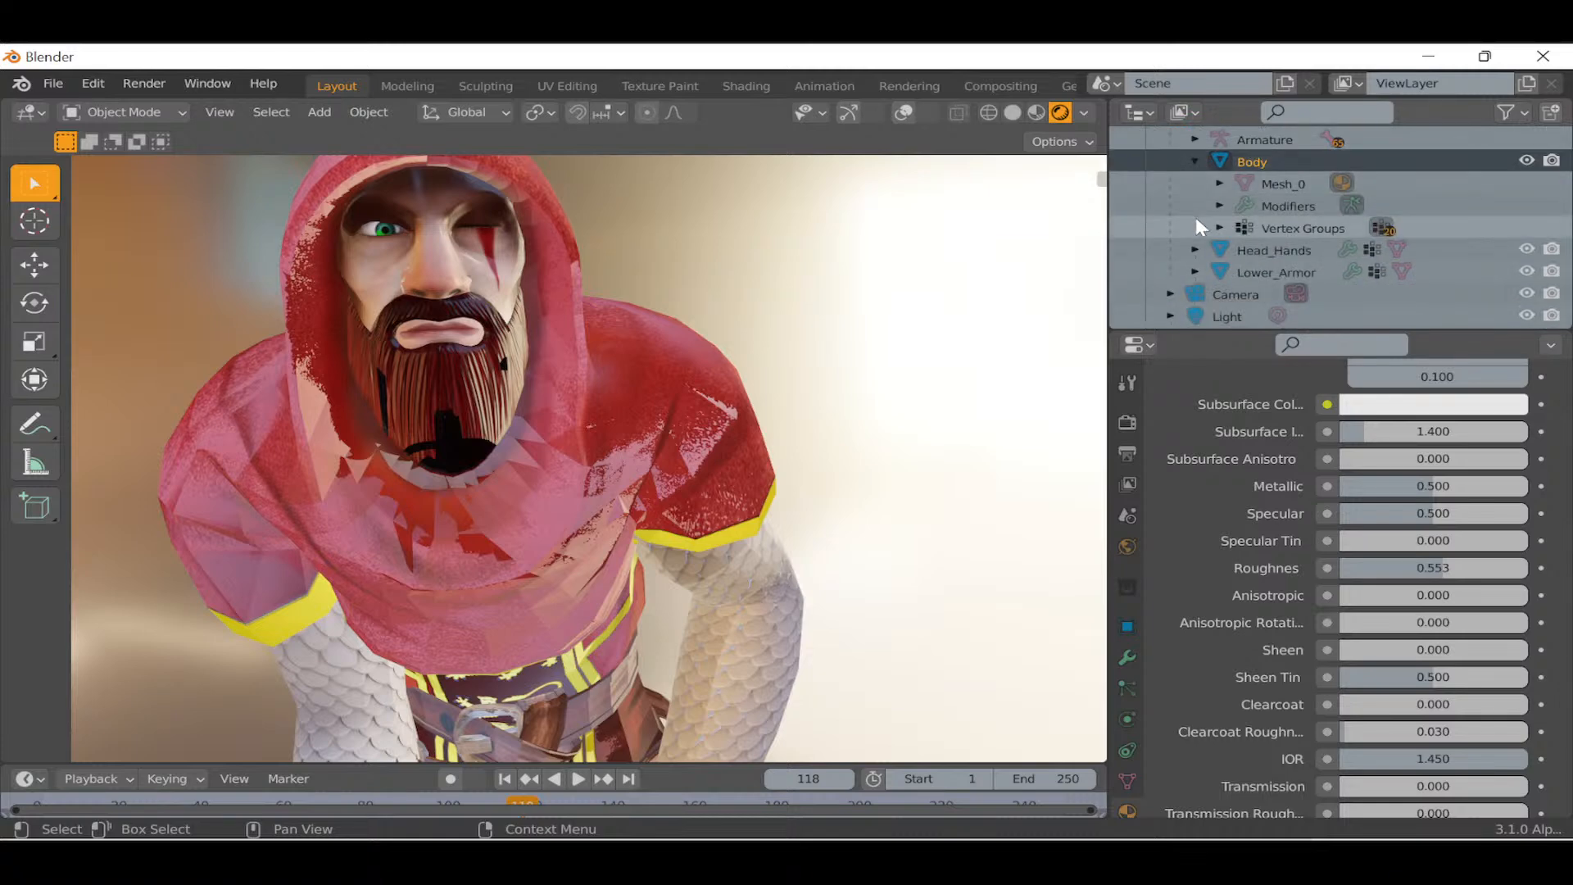
left_click(1218, 183)
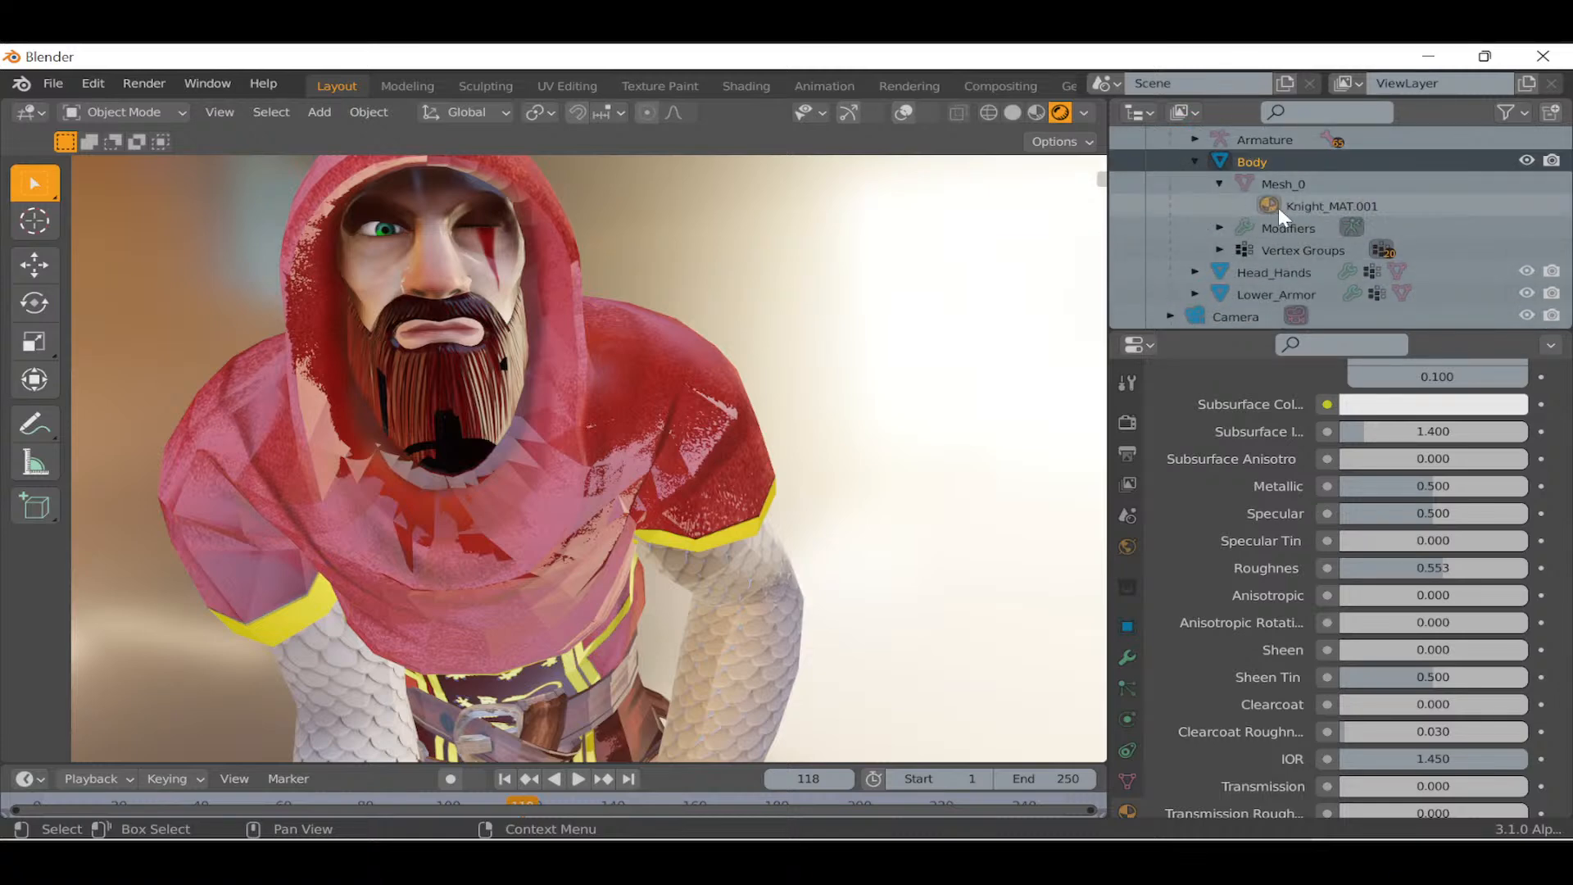
left_click(1311, 207)
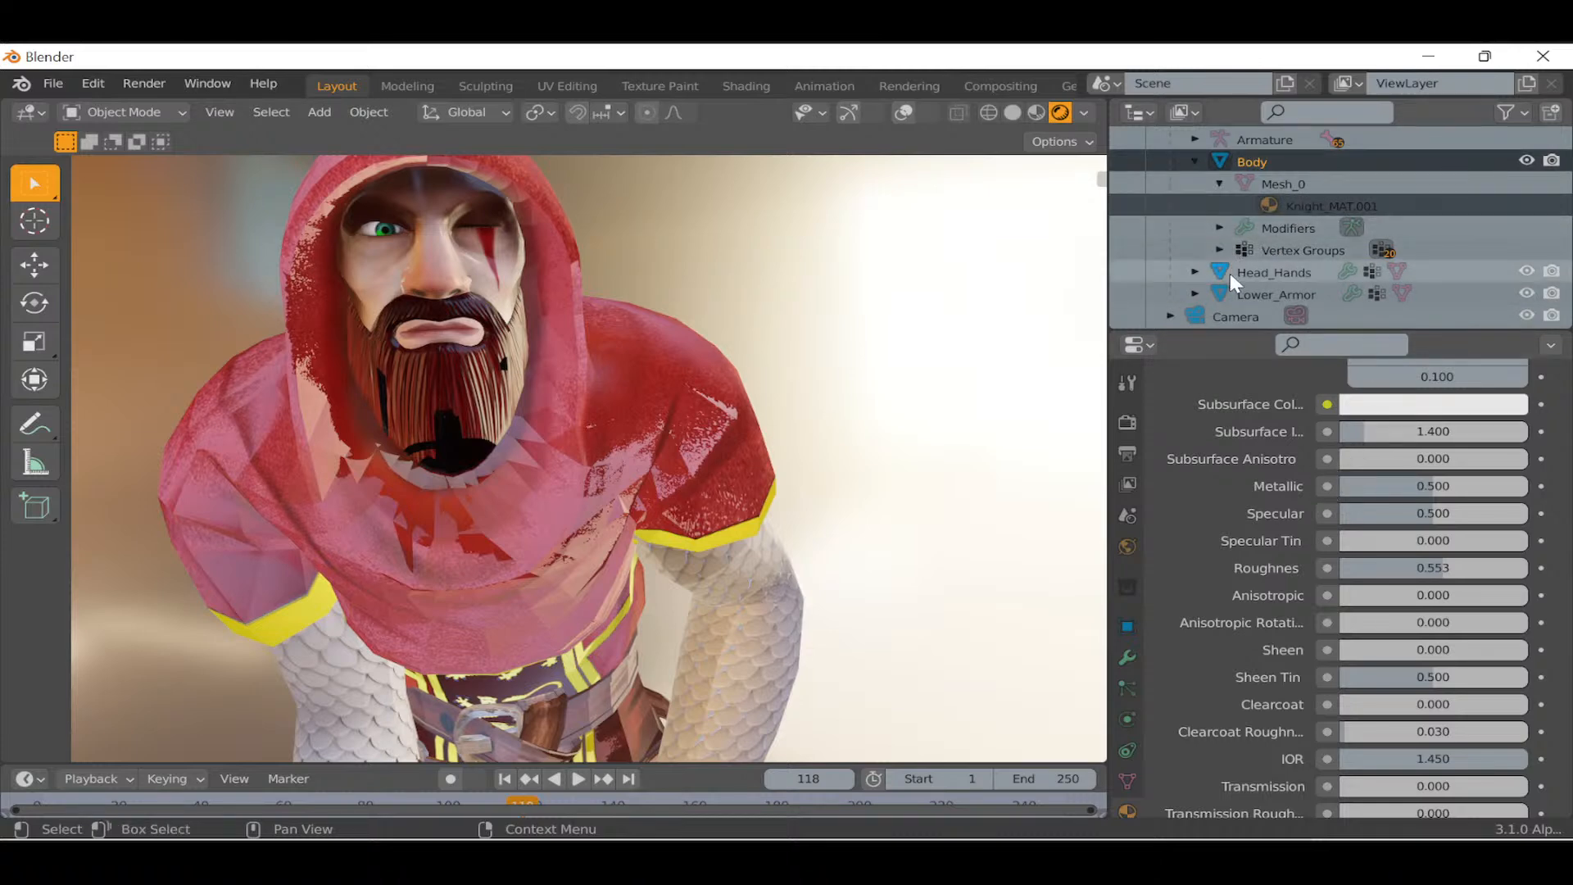
Select the Lower_Armor object and pick its Knight_MAT.001 material under Mesh_2.
left_click(1194, 292)
scroll(1233, 277, "down", 3)
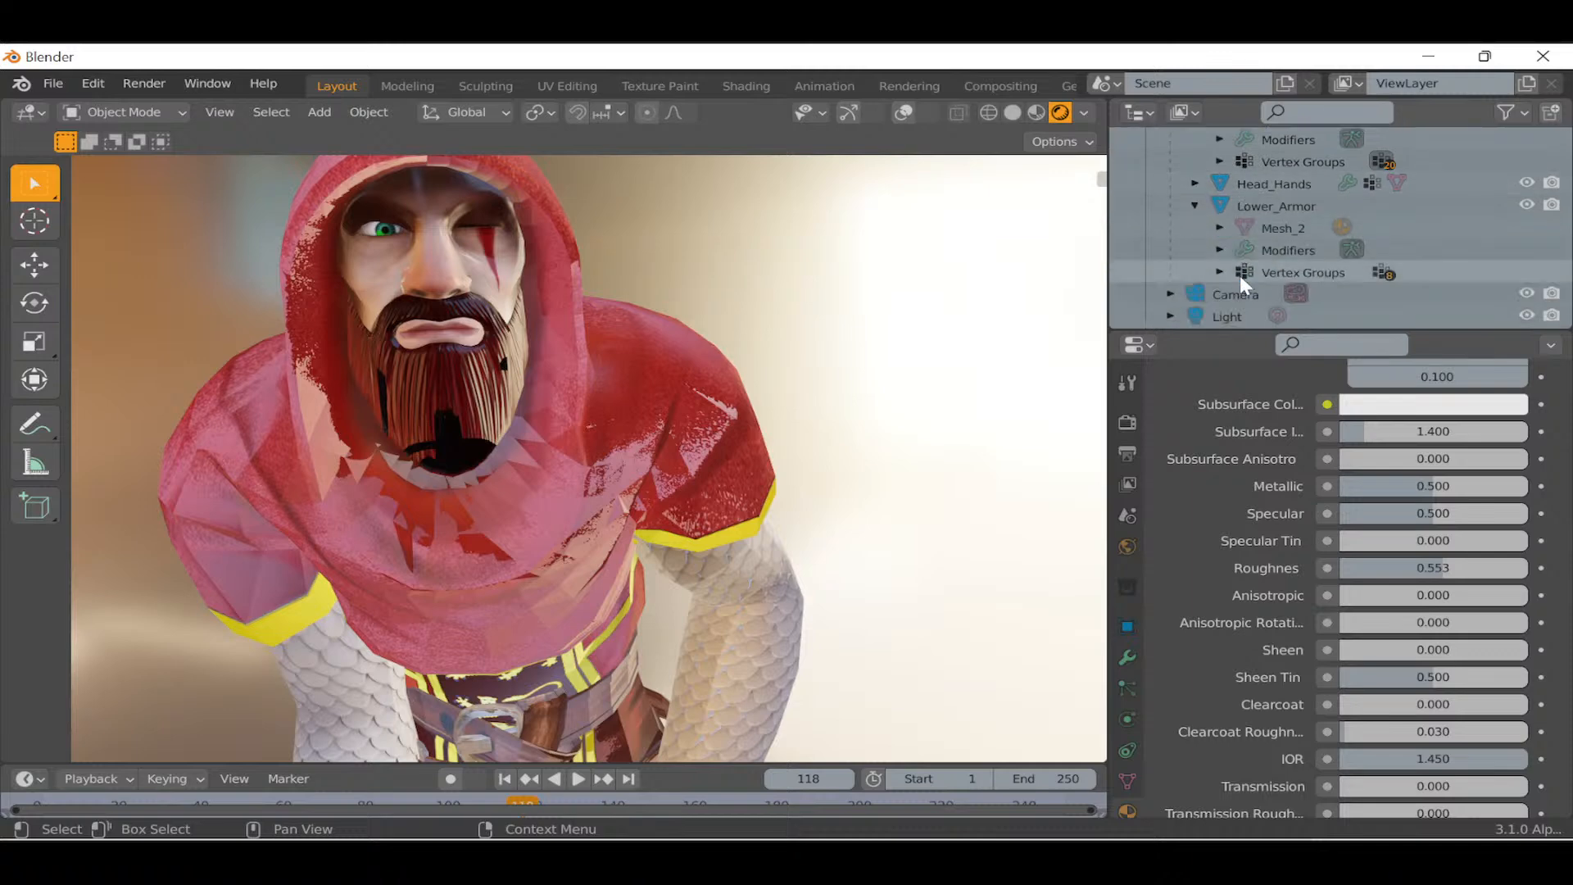
left_click(1280, 209)
left_click(1220, 227)
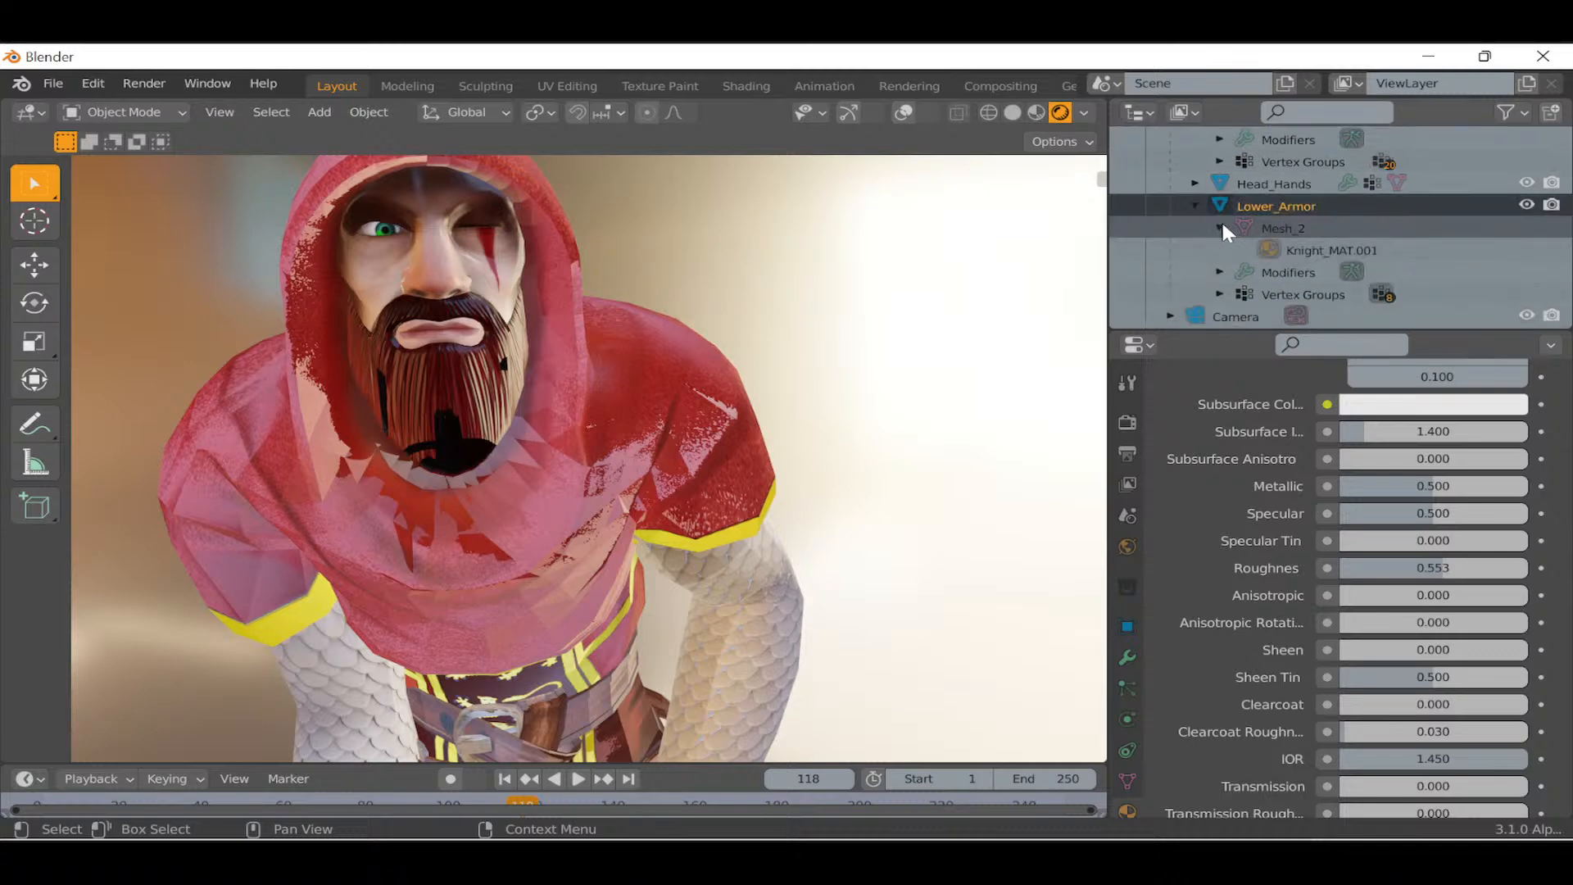
left_click(1319, 245)
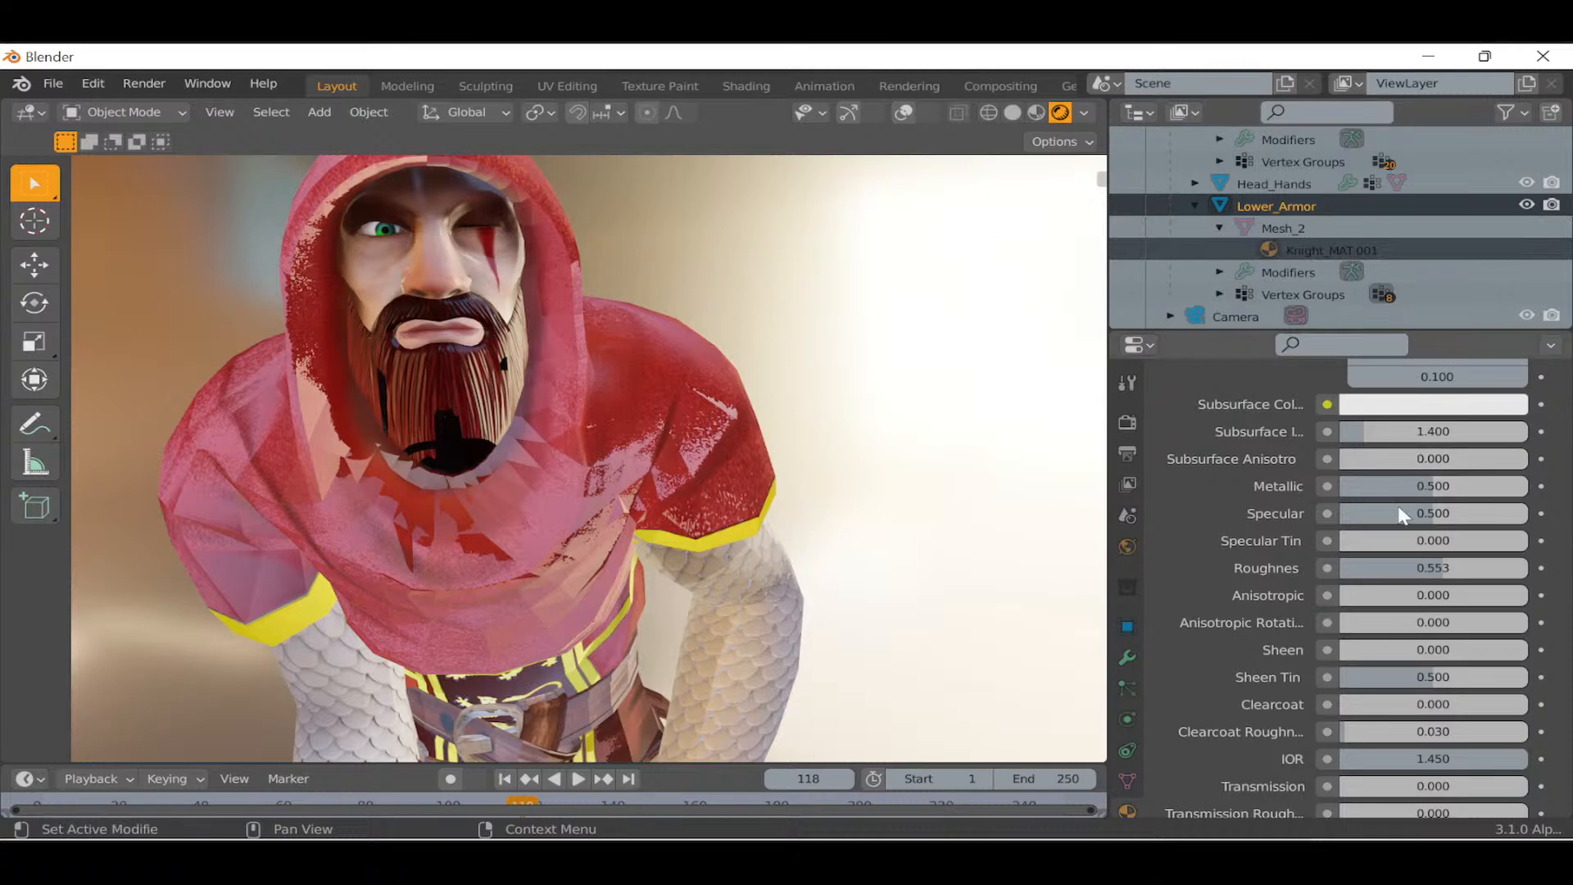
Set Knight_MAT.001's Metallic to 0 and its Roughness to 0.839.
left_click_drag(1433, 486, 1498, 485)
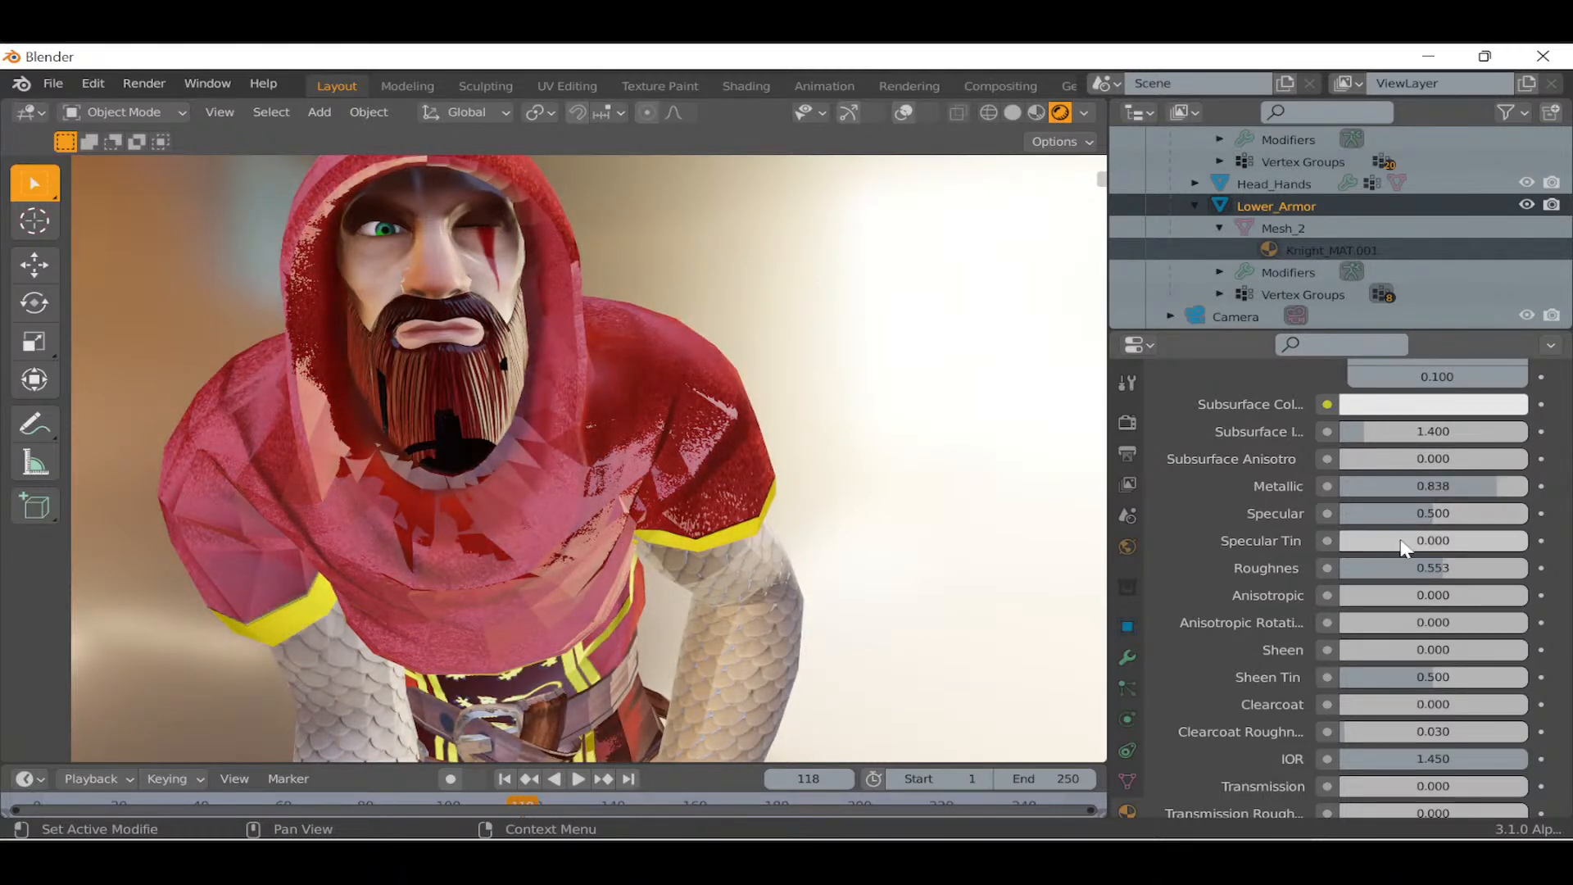
left_click_drag(1441, 567, 1506, 567)
middle_click_drag(938, 525, 777, 513)
left_click_drag(1457, 490, 1294, 484)
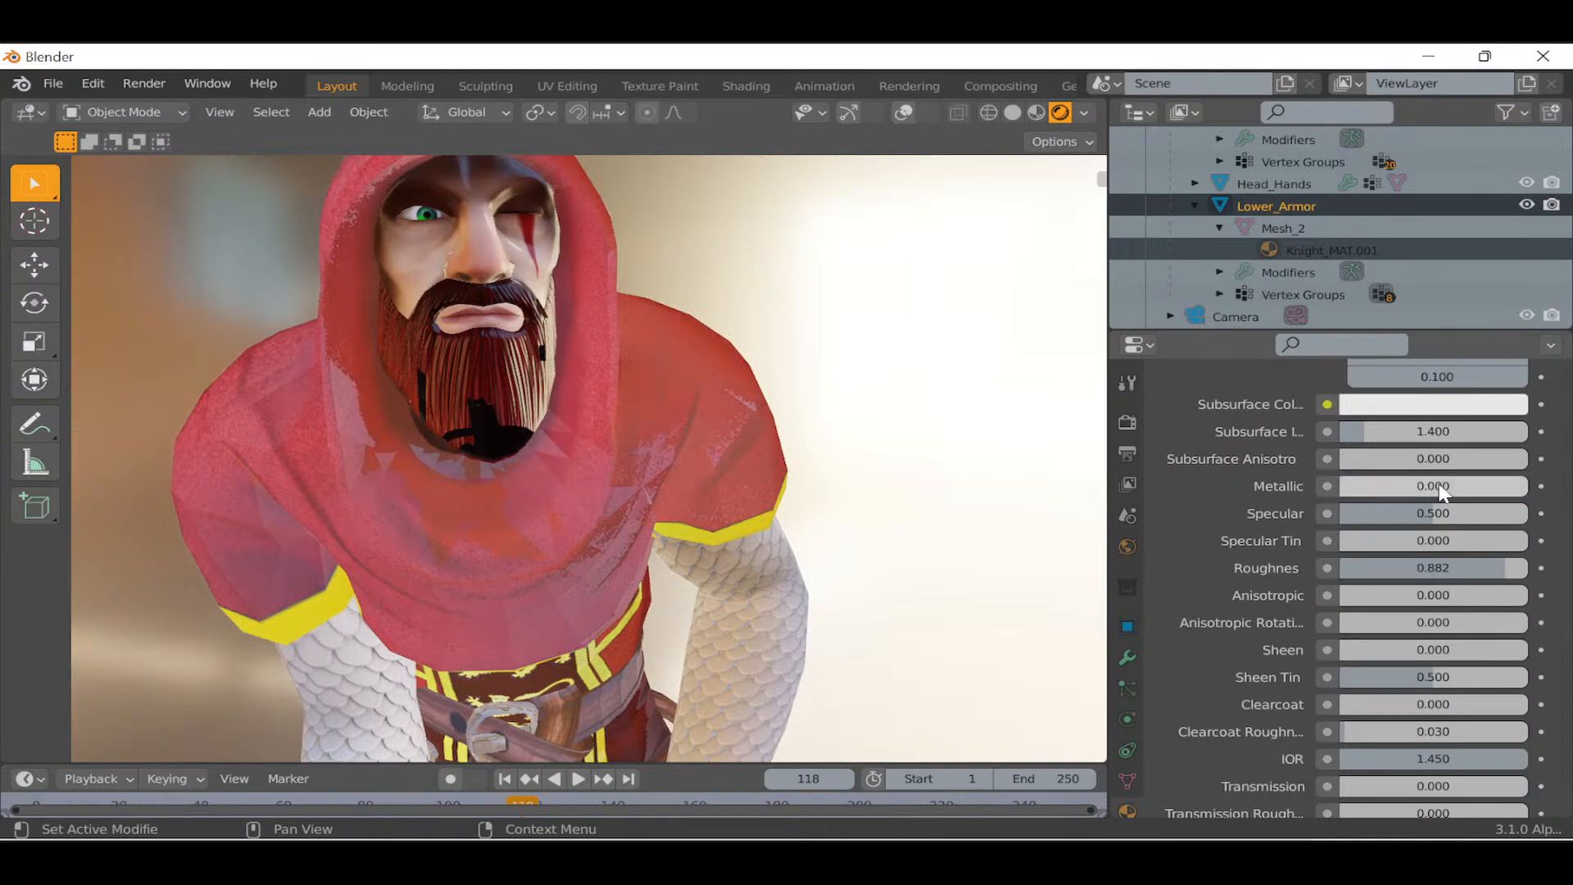
mouse_move(1479, 566)
left_mouse_down()
mouse_move(1540, 567)
mouse_move(1499, 567)
left_mouse_up()
Set the Emission Strength of Knight_MAT.001 to 0.
scroll(1467, 565, "down", 6)
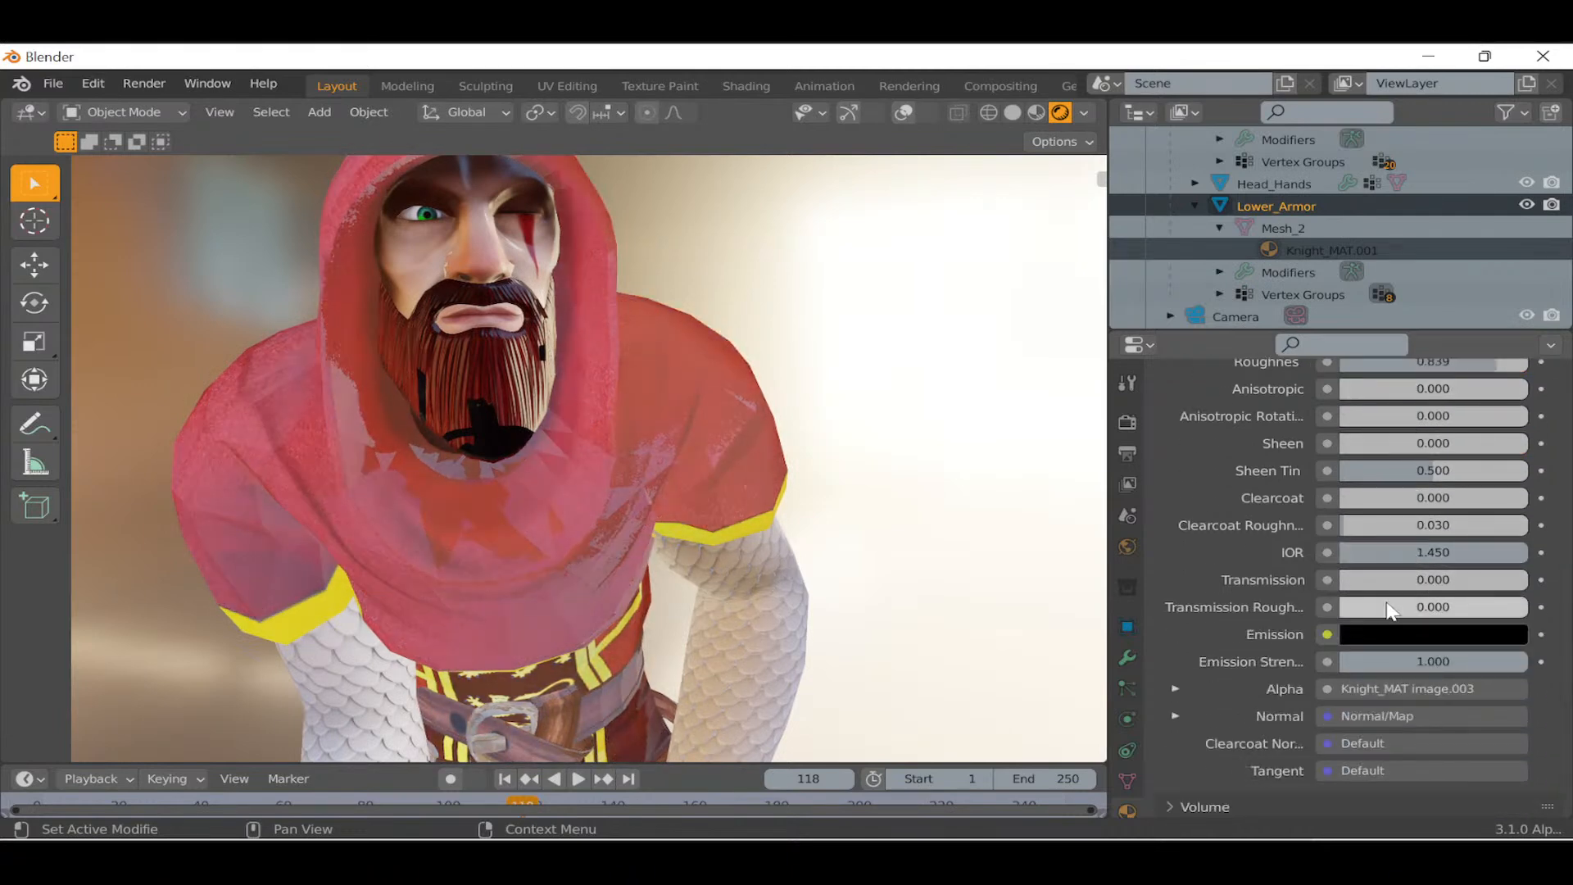
scroll(1394, 606, "down", 2)
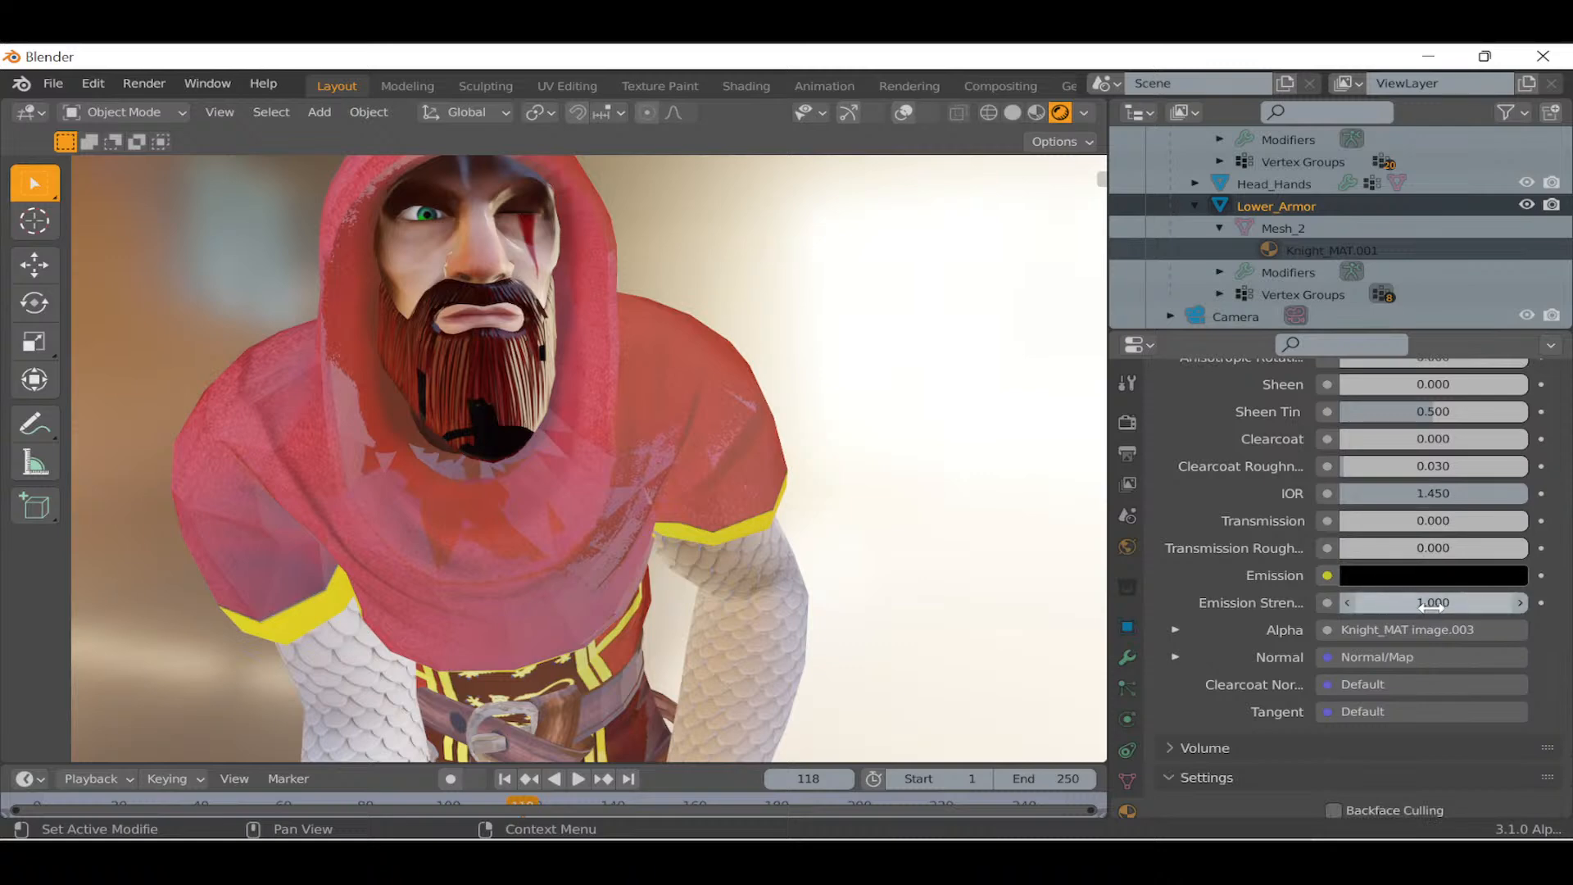
left_click_drag(1426, 605, 1290, 587)
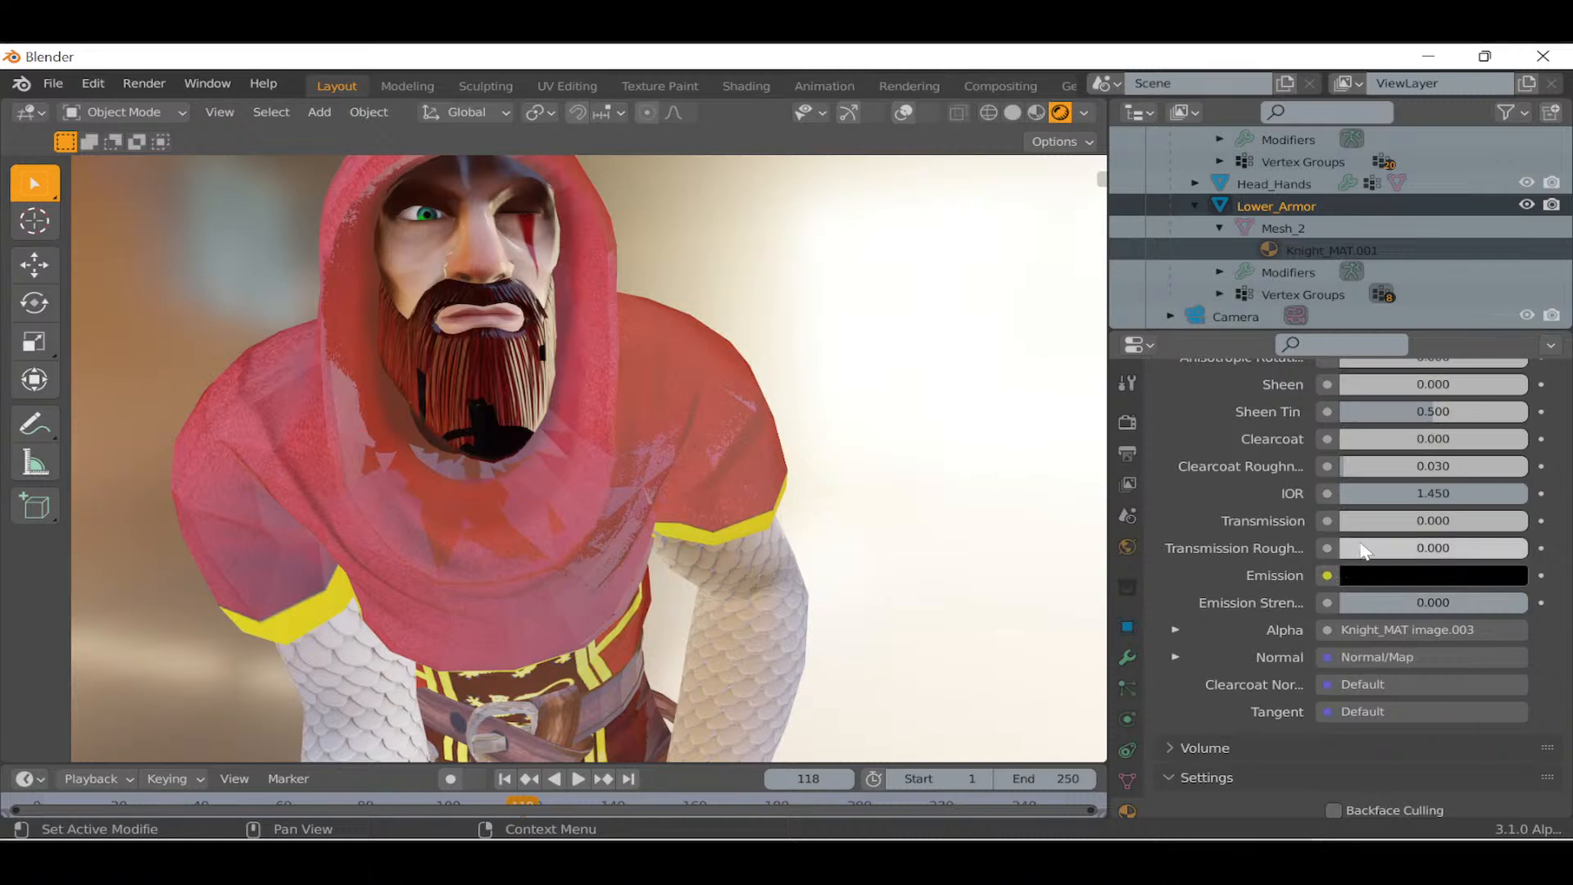
Review the Principled BSDF surface settings of Knight_MAT.001, from the shader type through the Clearcoat values.
scroll(1360, 539, "up", 4)
scroll(1365, 543, "up", 8)
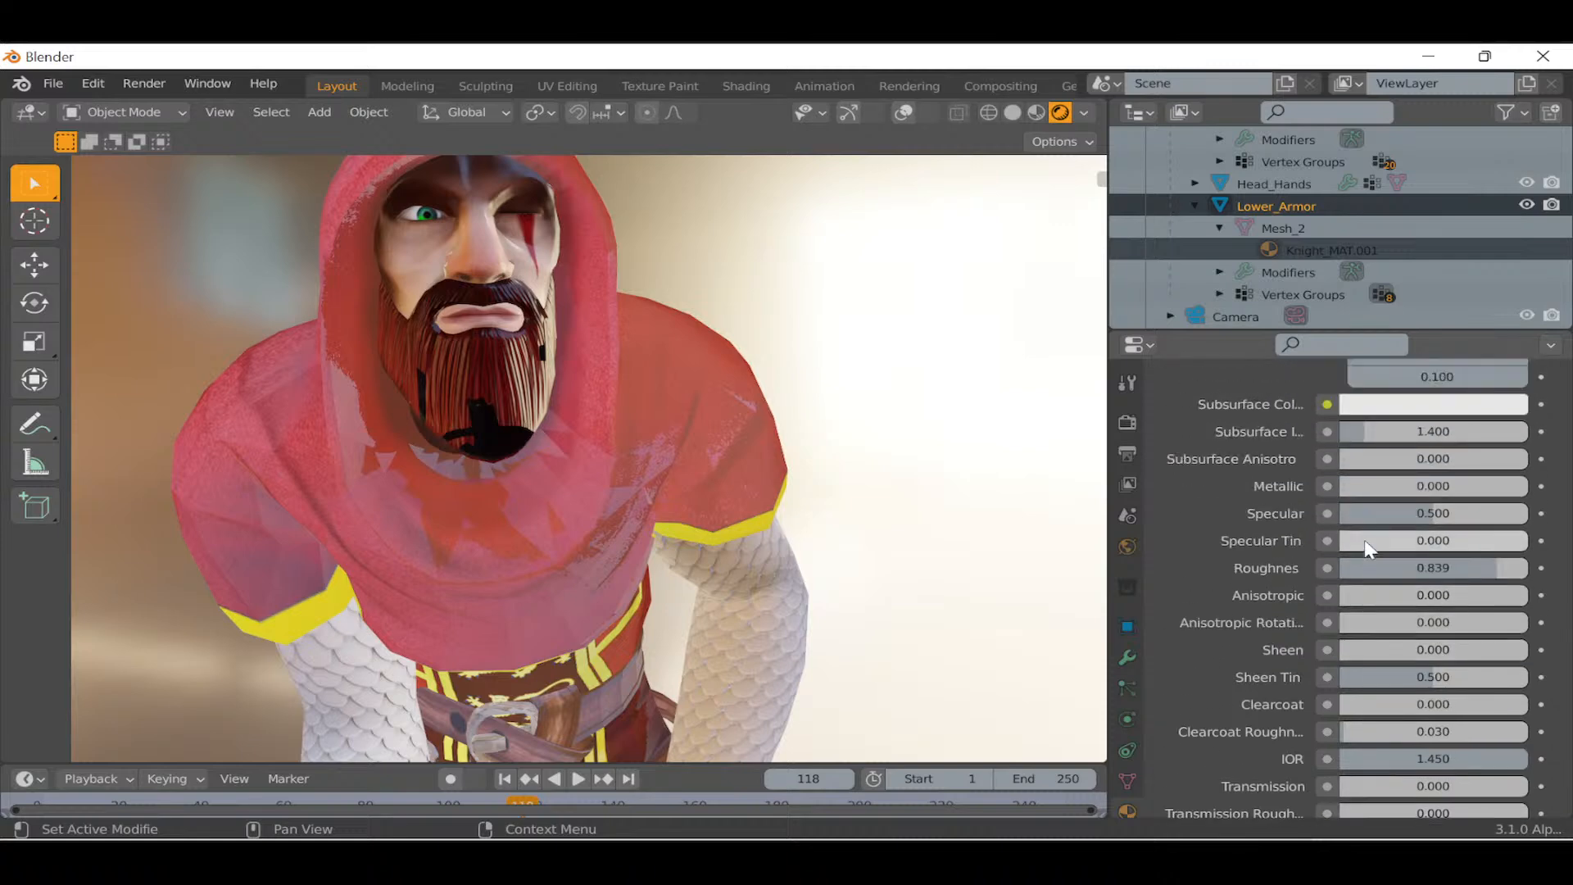
scroll(1366, 551, "up", 7)
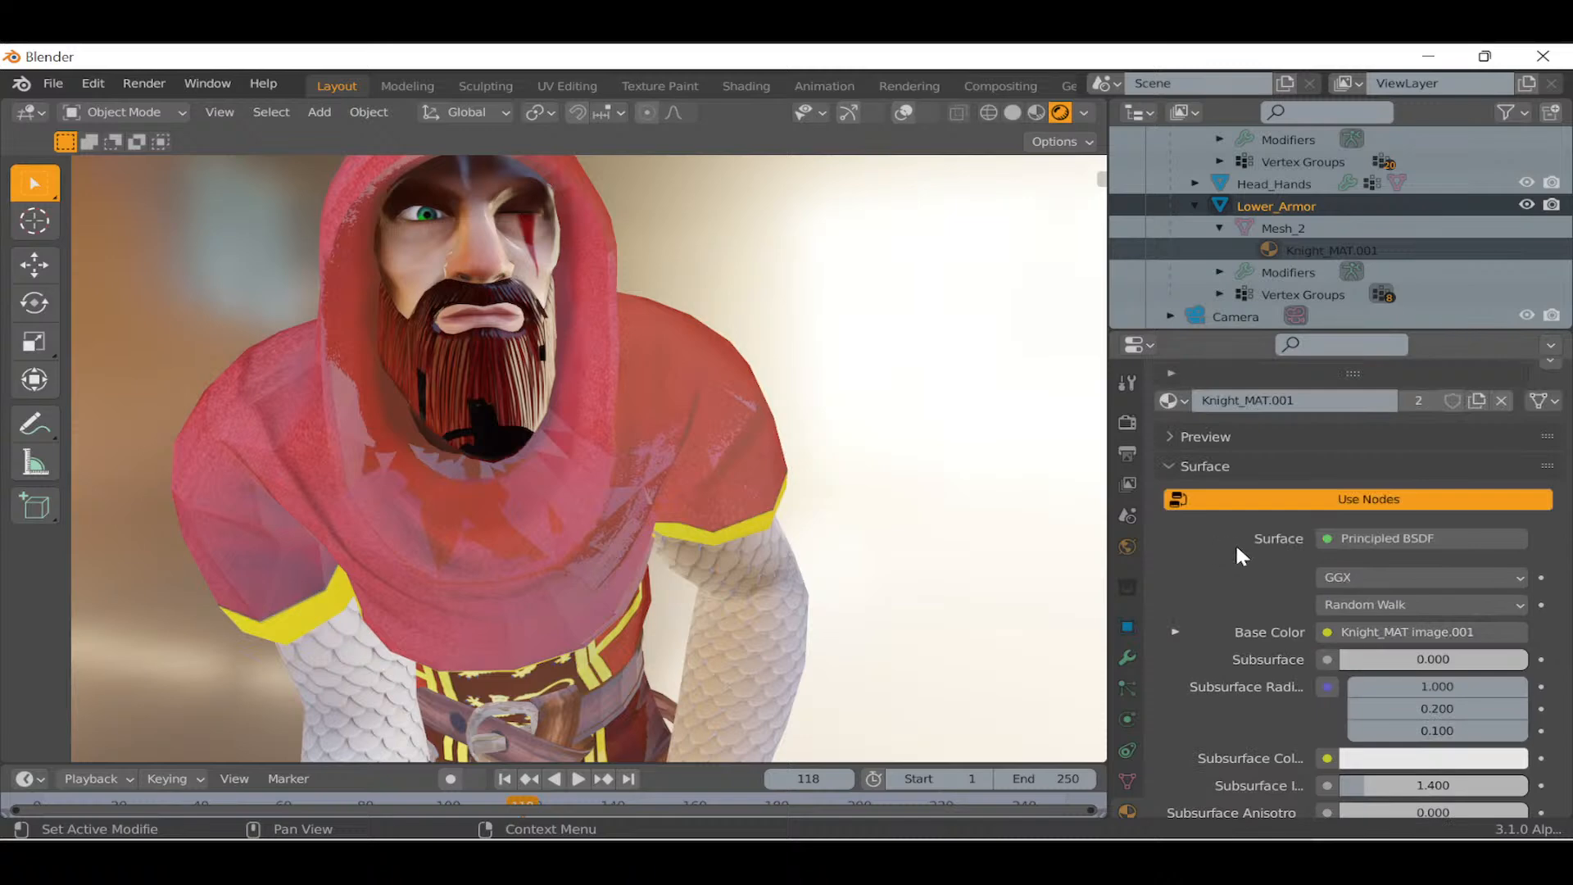
scroll(1235, 543, "down", 5)
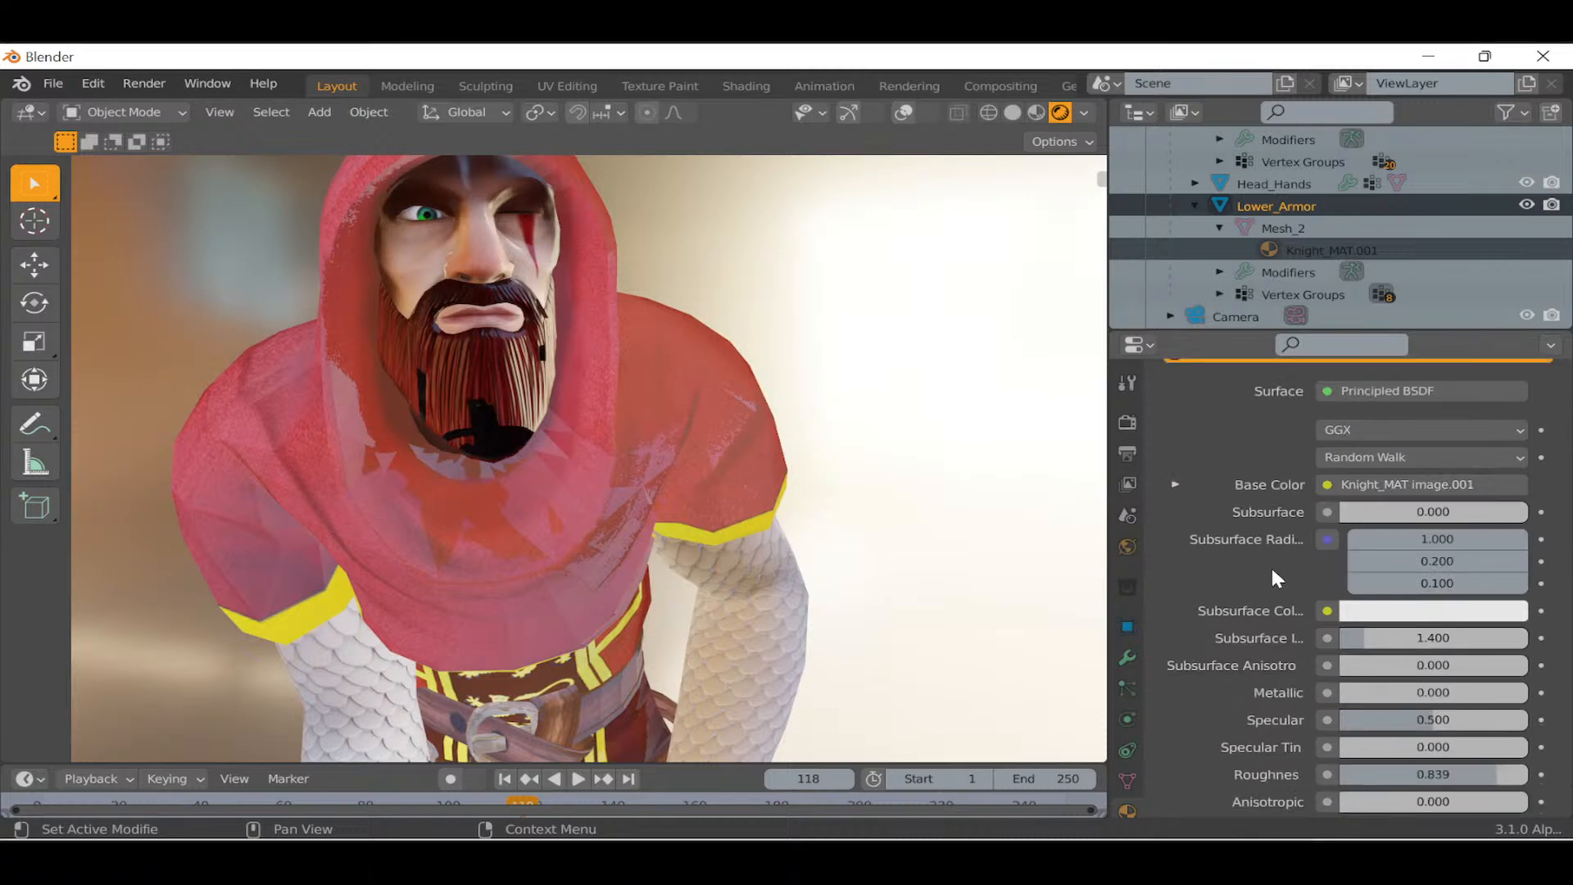
scroll(1233, 572, "down", 2)
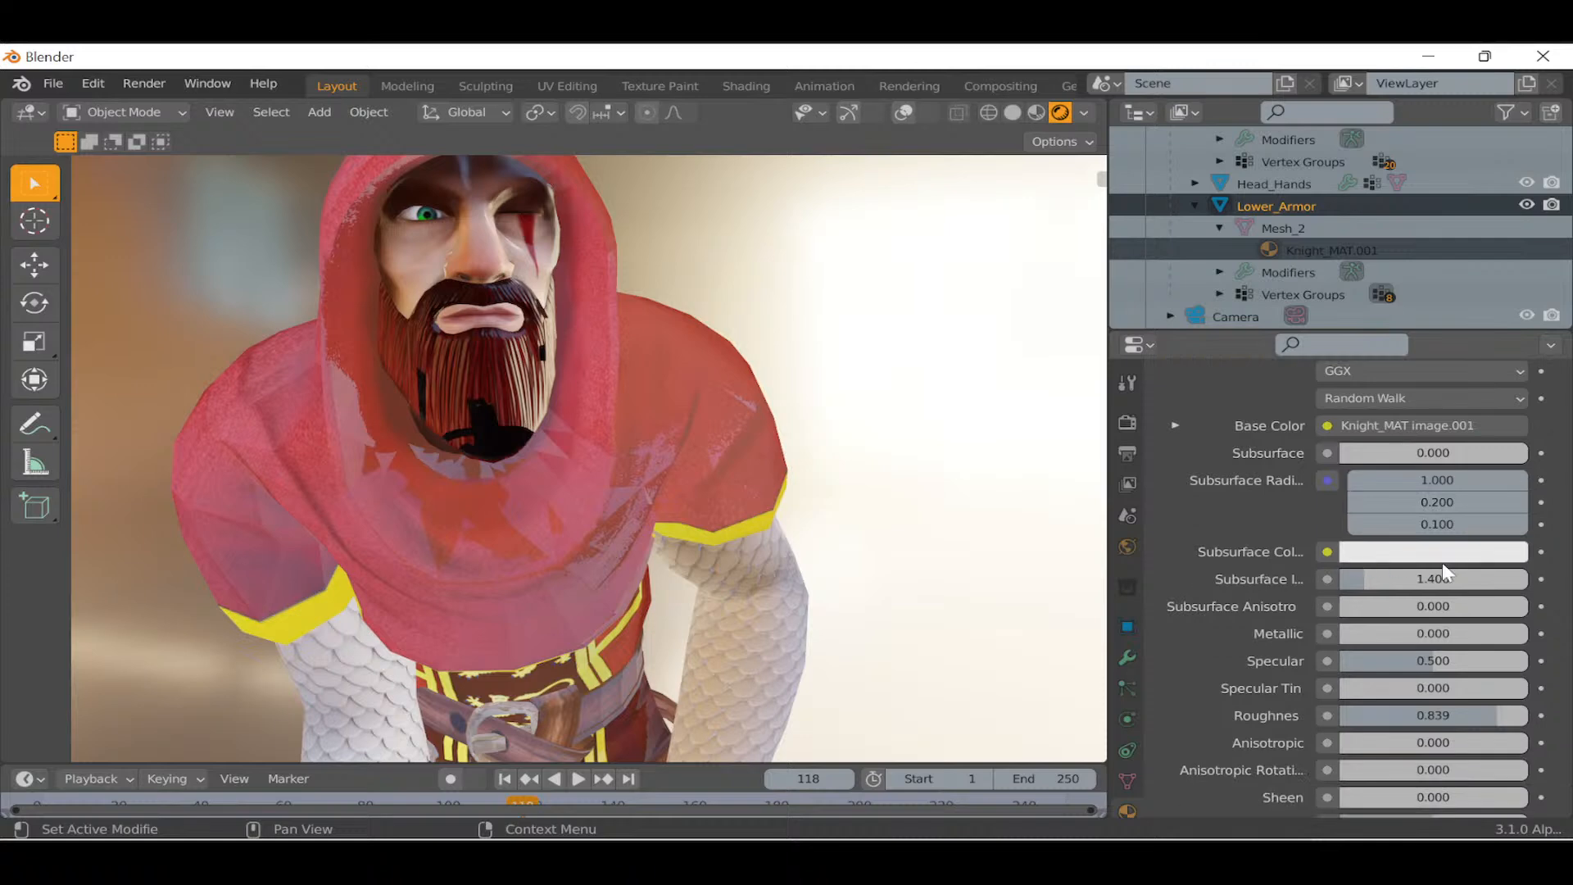
scroll(1261, 568, "down", 3)
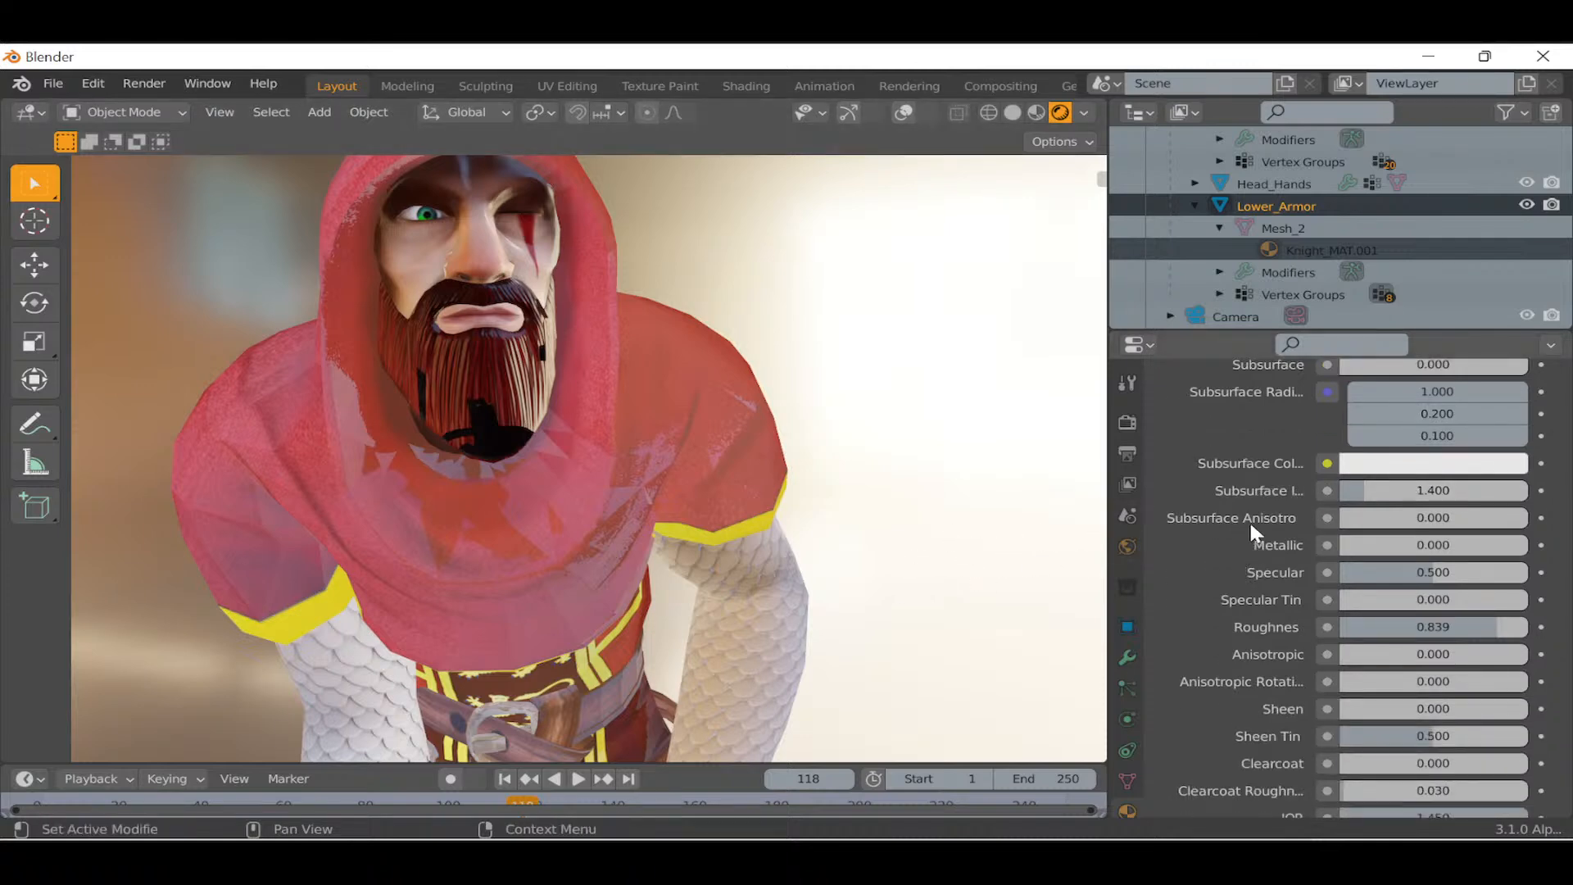
Set the Specular value of Knight_MAT.001 to 0.
mouse_move(1398, 569)
left_mouse_down()
mouse_move(1307, 569)
mouse_move(1338, 572)
left_mouse_up()
mouse_move(597, 439)
middle_mouse_down()
mouse_move(604, 474)
mouse_move(870, 442)
mouse_move(575, 456)
mouse_move(533, 422)
mouse_move(528, 385)
mouse_move(552, 465)
mouse_move(601, 468)
middle_mouse_up()
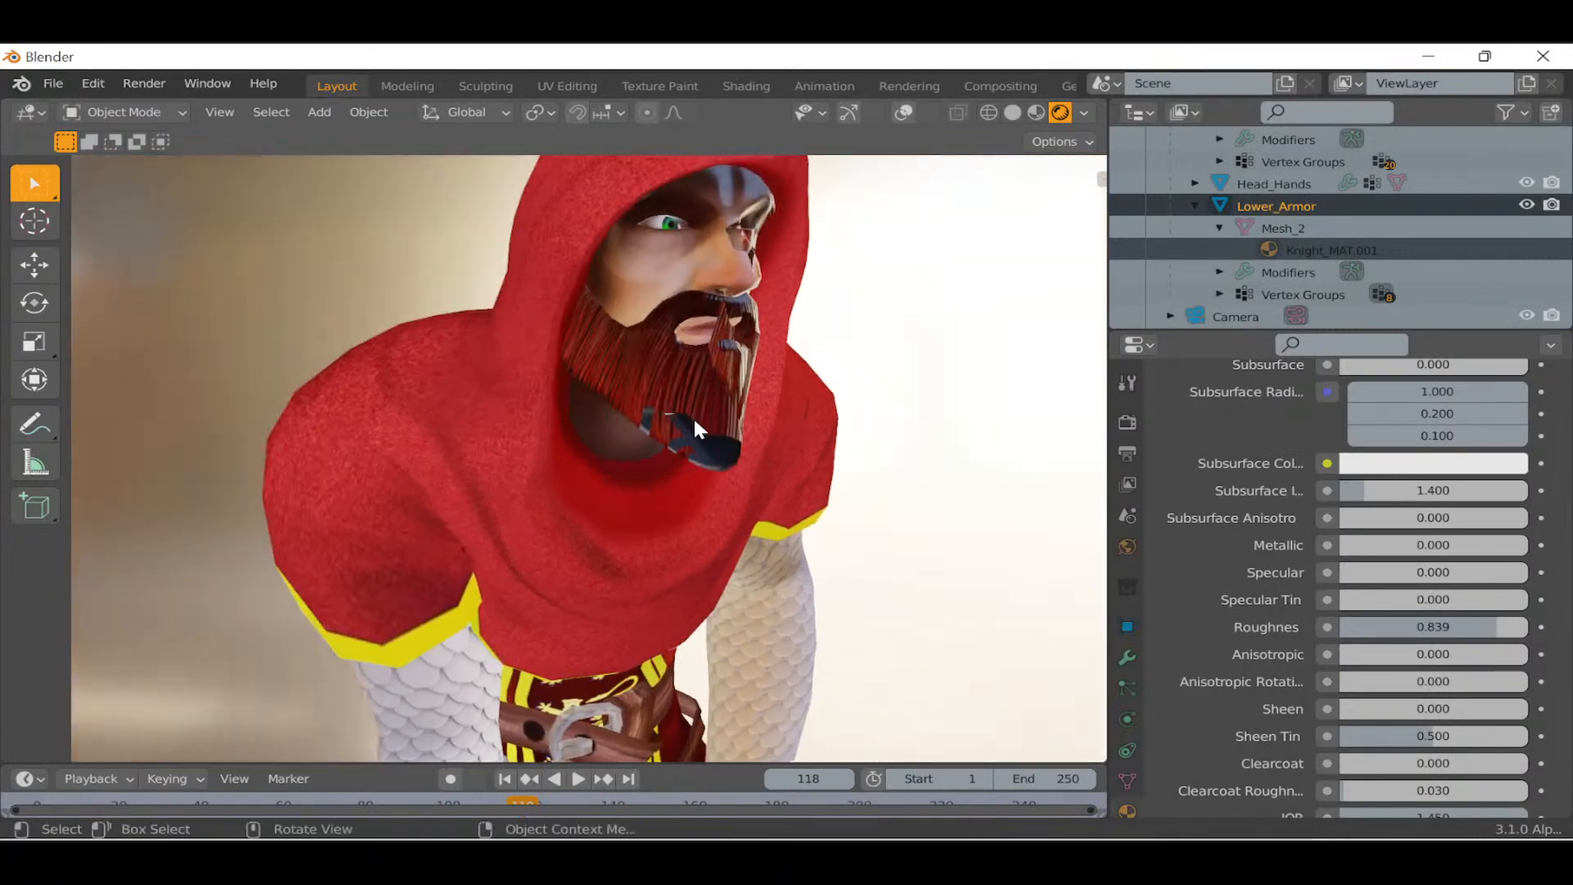
Select the knight's bearded head, and try Backface Culling in the material settings, turning it off again.
left_click(695, 418)
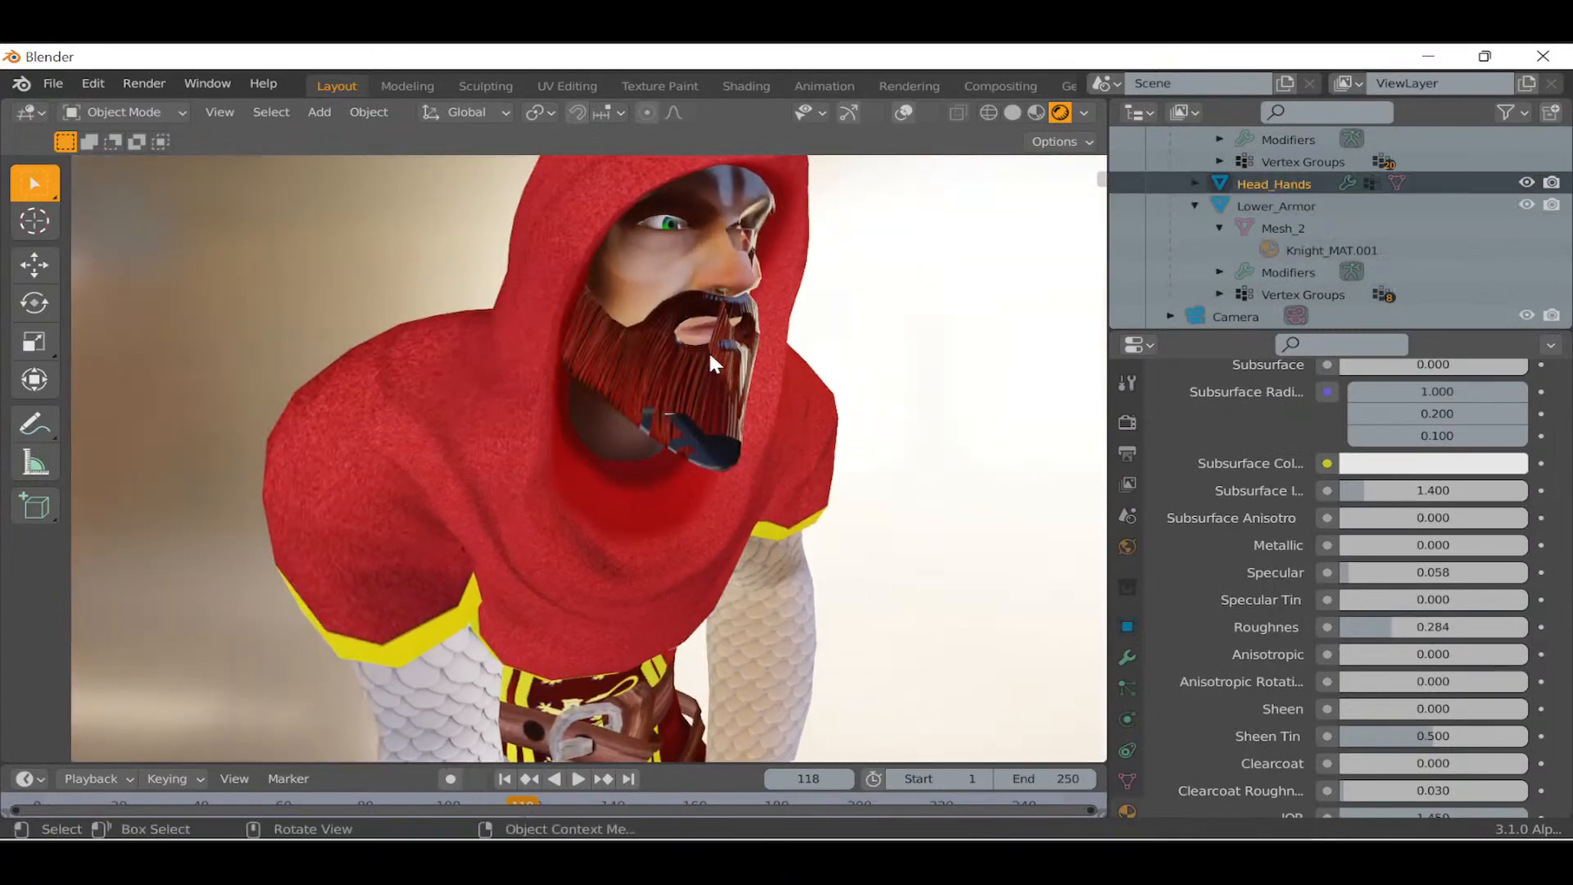
middle_click_drag(700, 396, 666, 374)
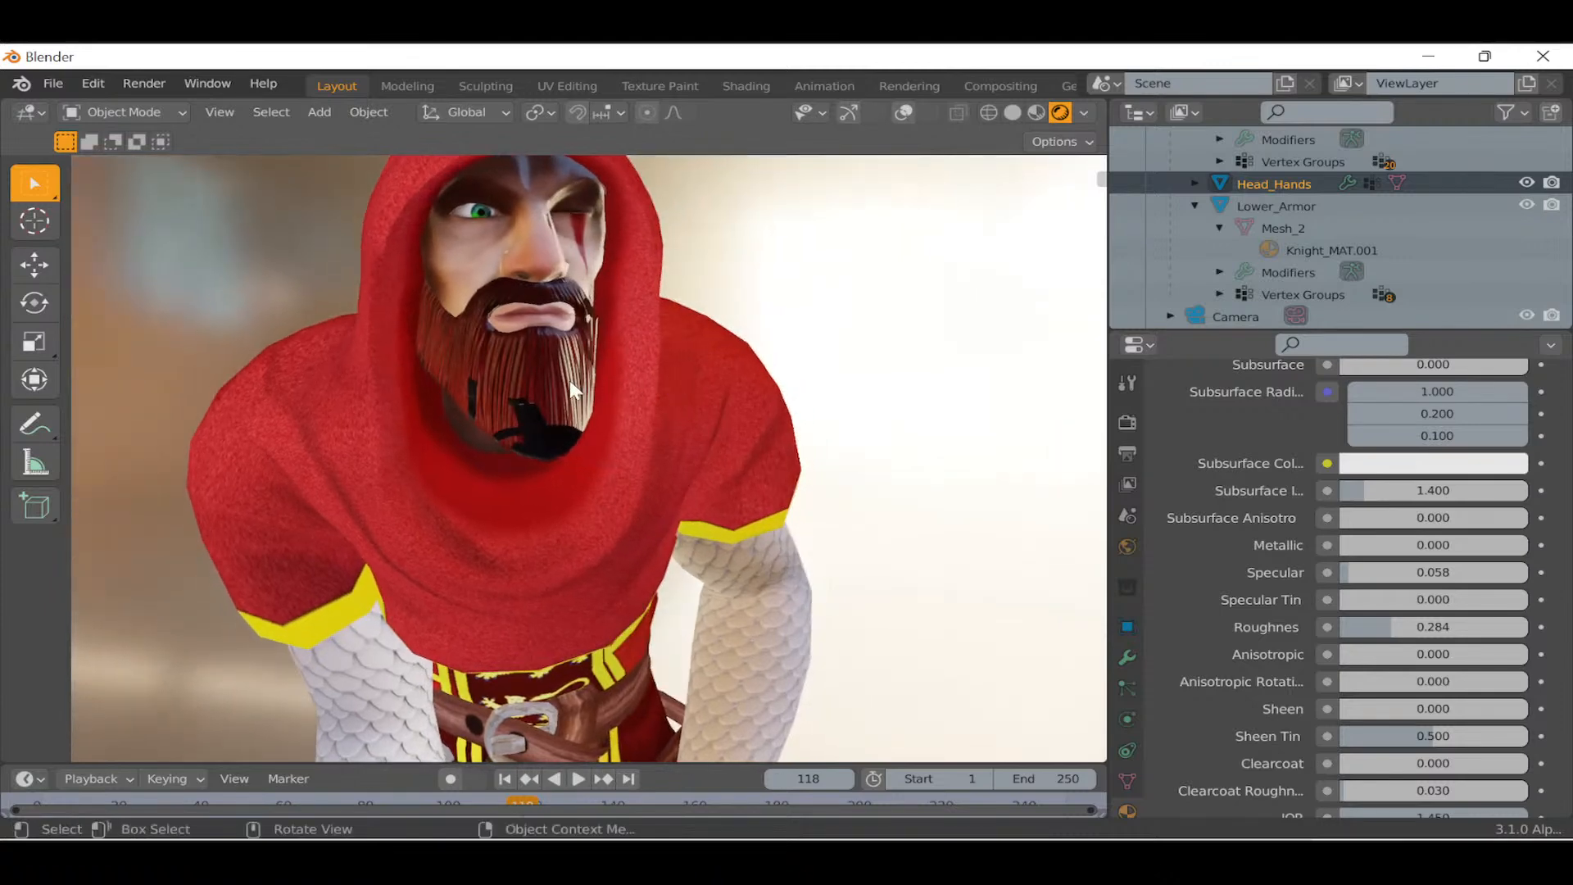
scroll(1245, 572, "down", 15)
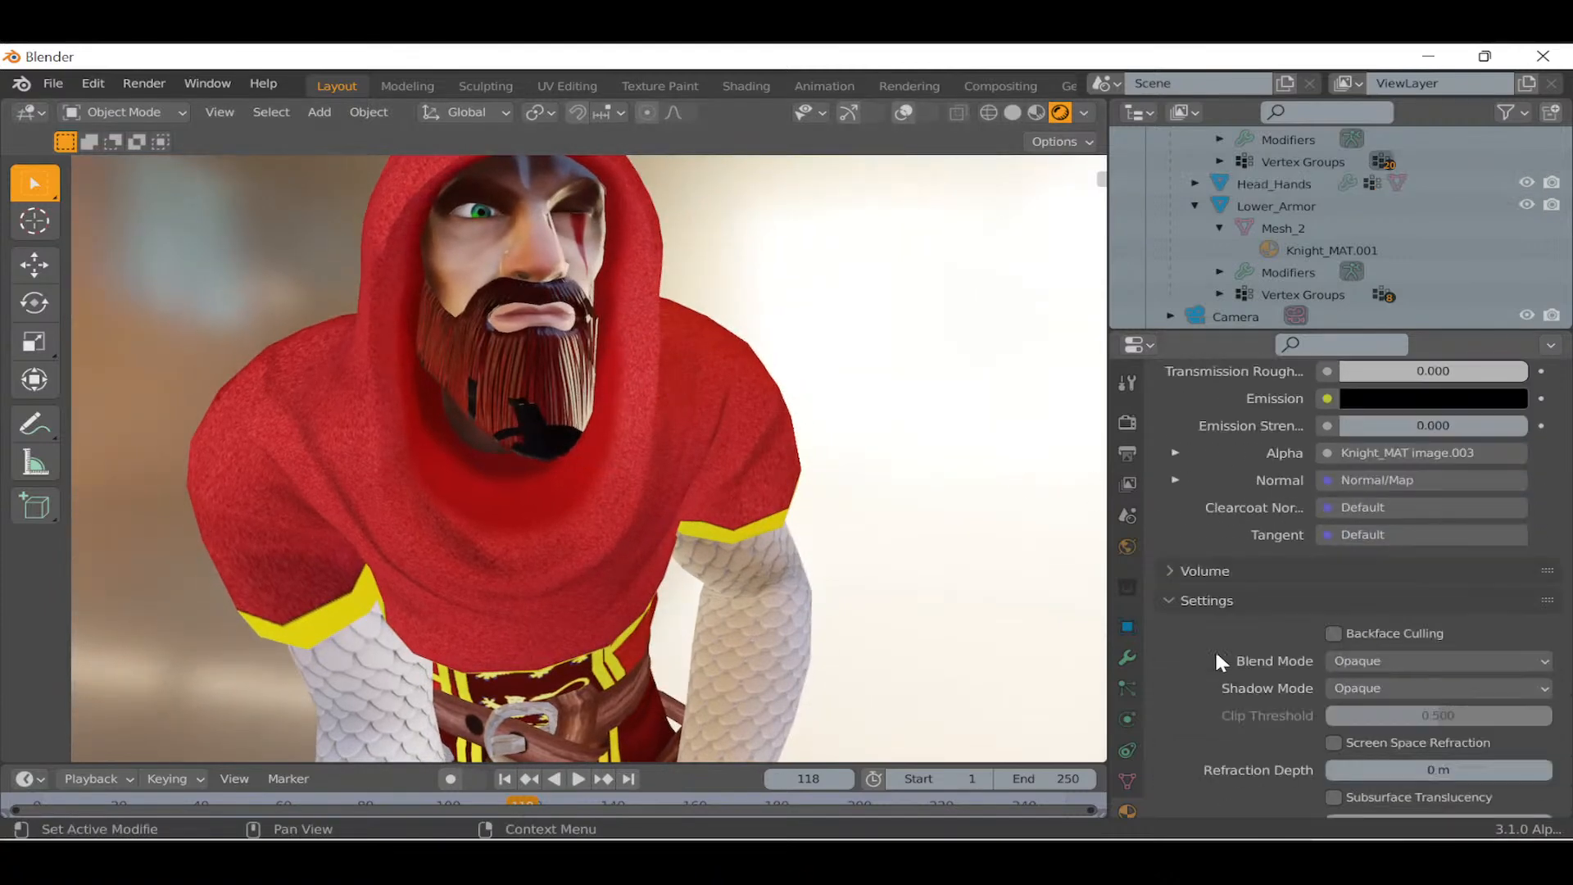
scroll(1214, 660, "down", 3)
left_click(1334, 574)
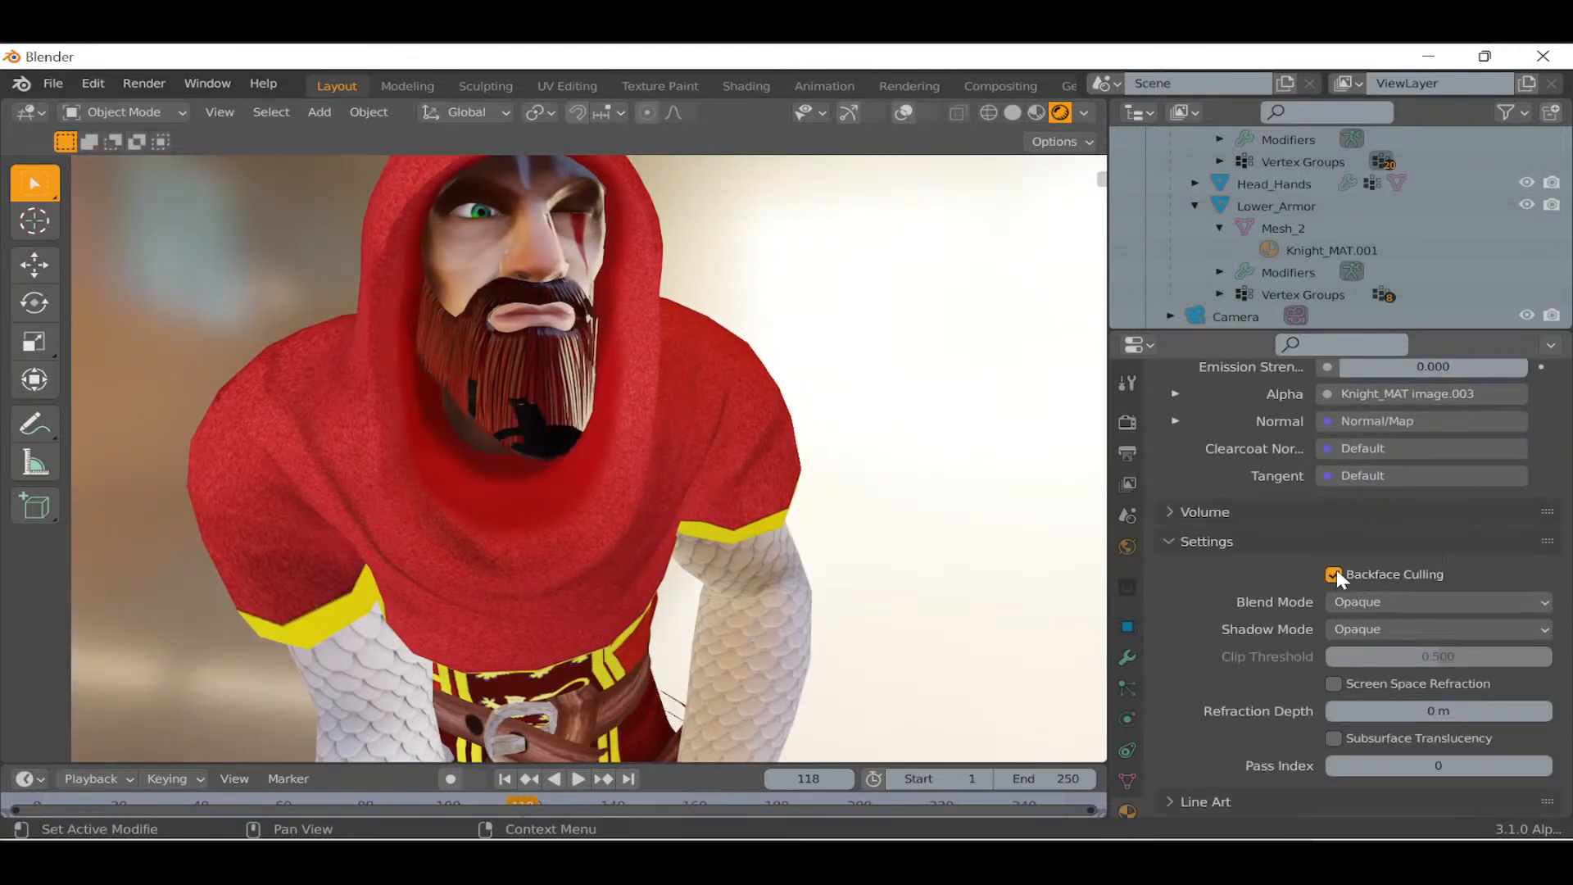
left_click(1334, 575)
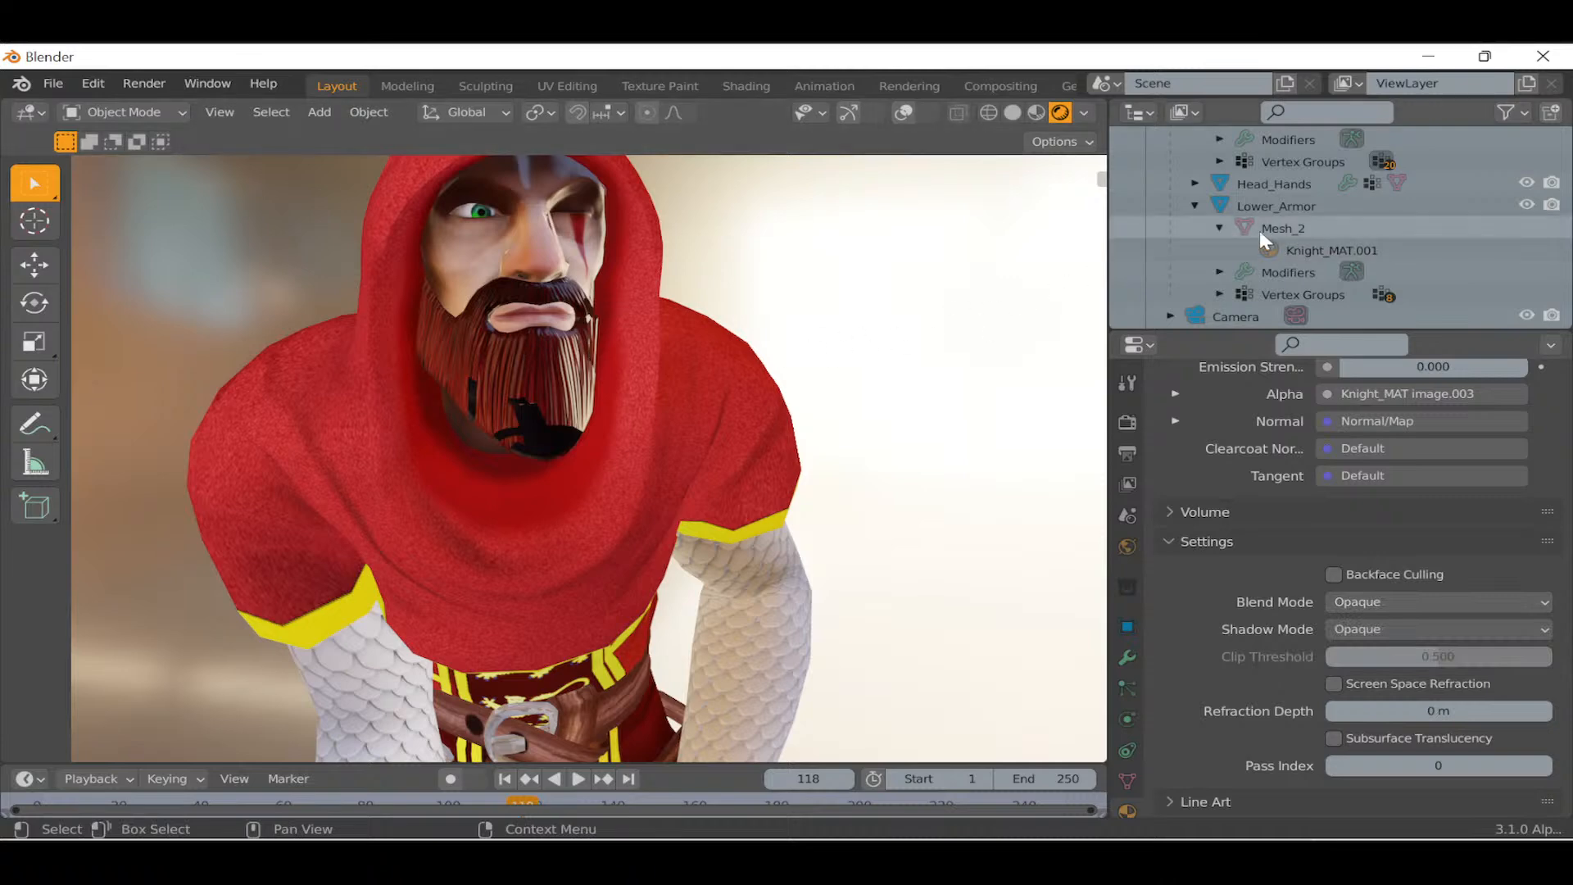
Compare the material settings of Head_Hands with those of Knight_MAT.001 on the Body and Lower_Armor objects.
left_click(554, 383)
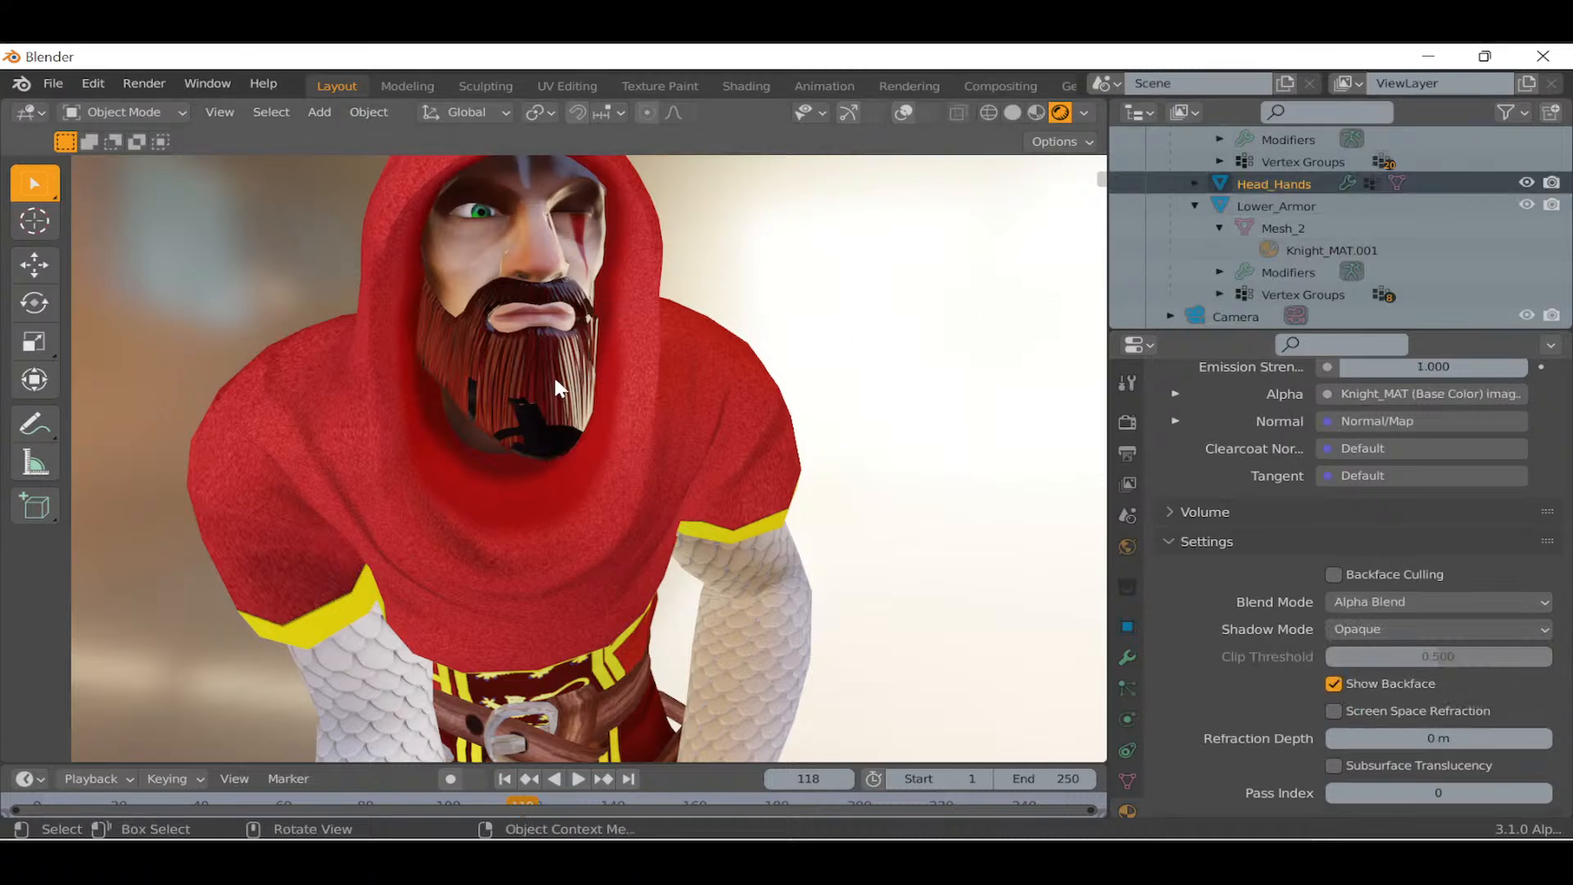
scroll(1192, 228, "up", 3)
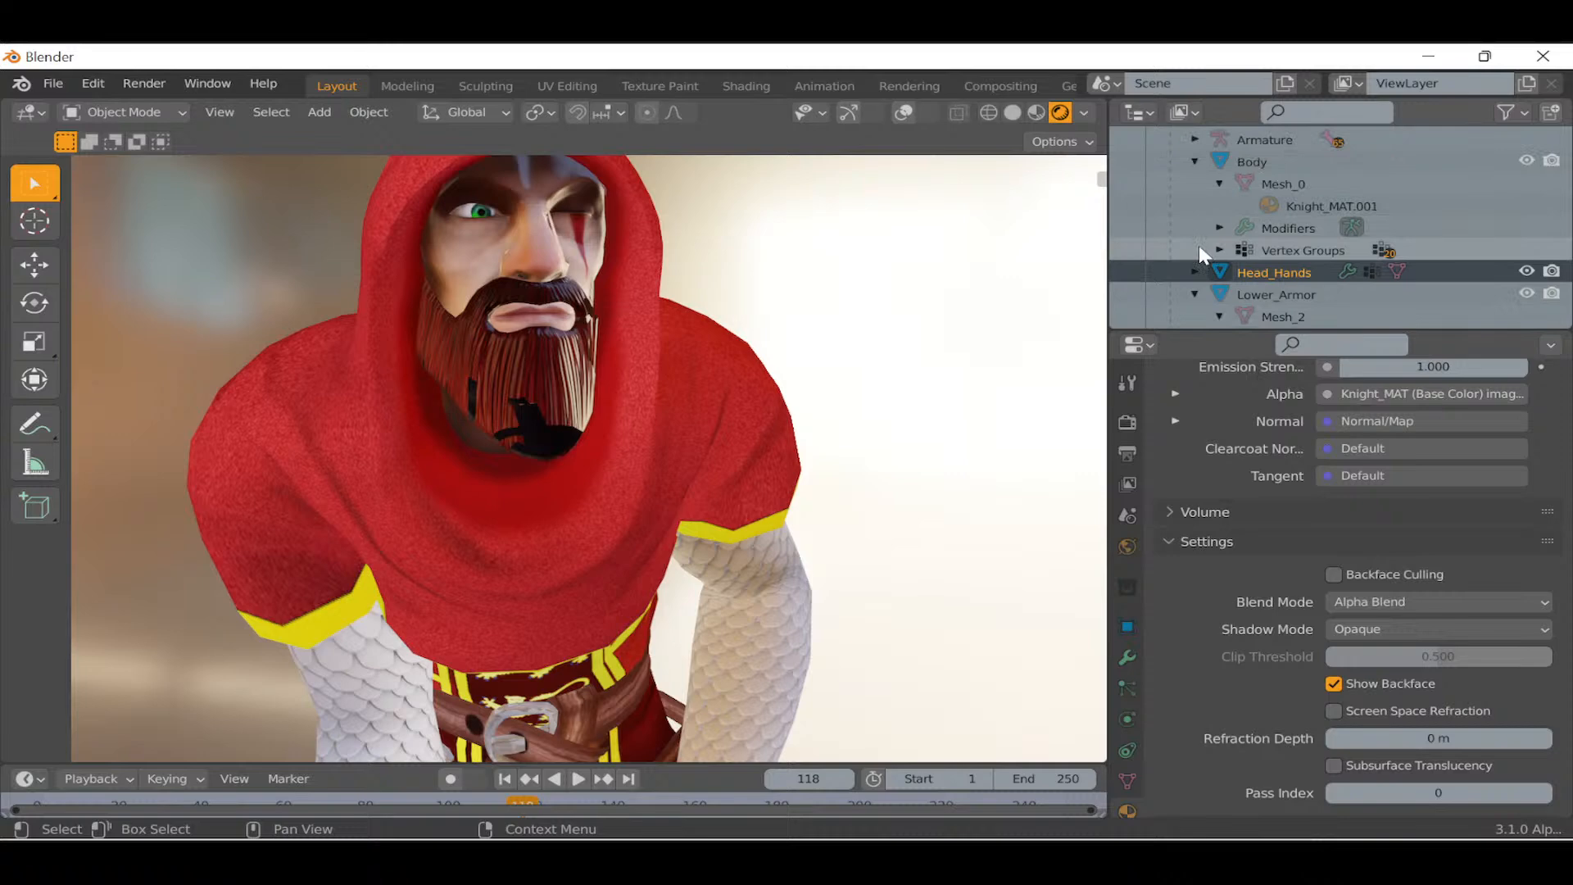
left_click(1306, 206)
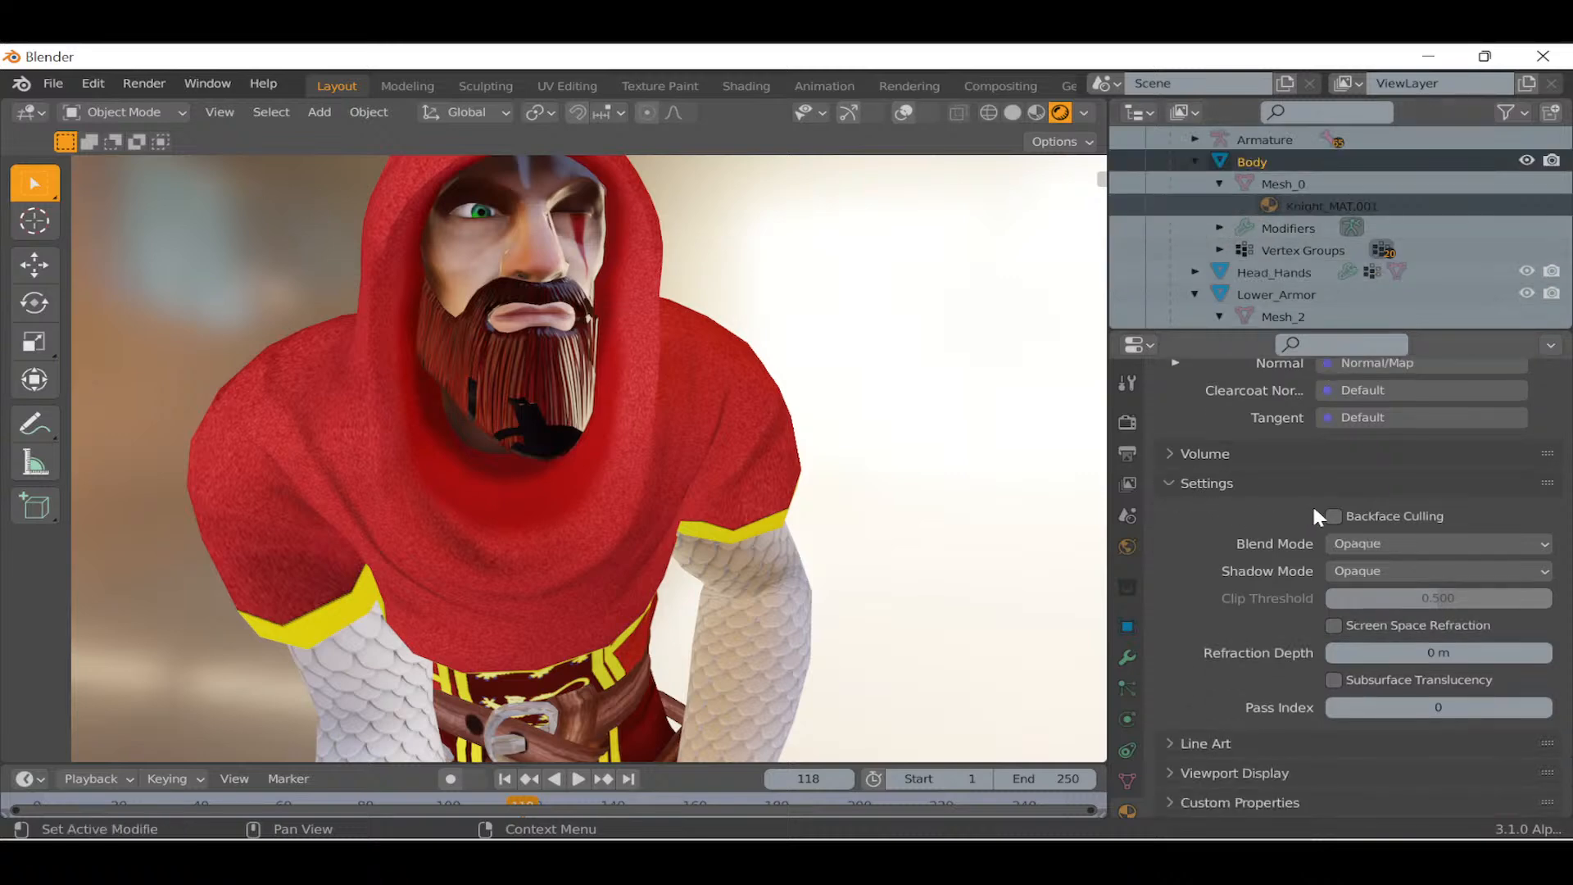
scroll(1296, 497, "up", 10)
scroll(1222, 446, "up", 1)
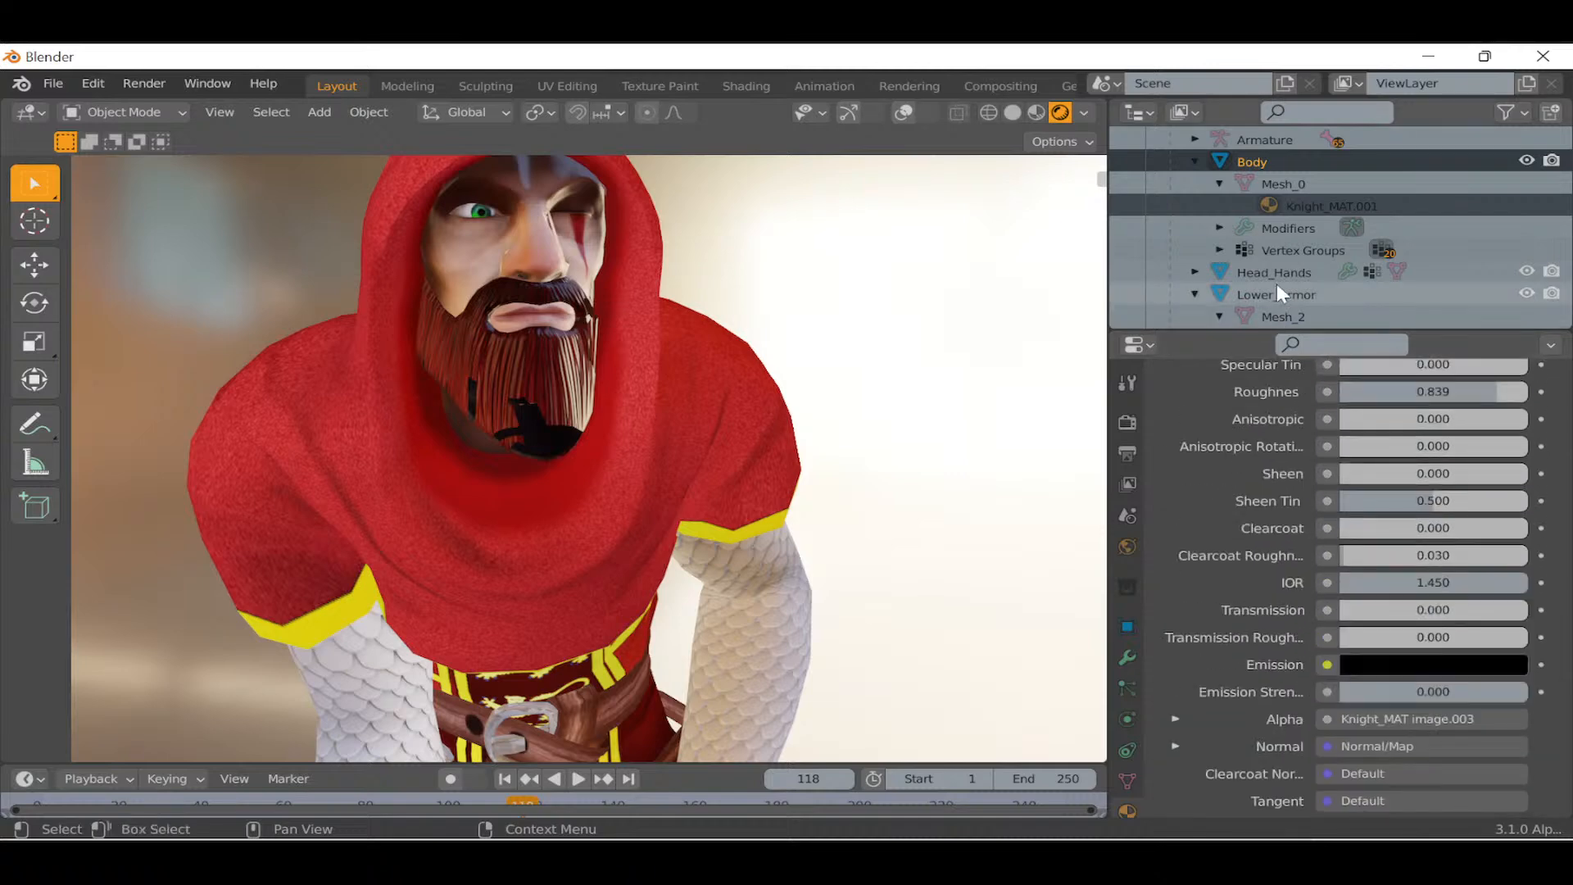
scroll(1246, 279, "up", 3)
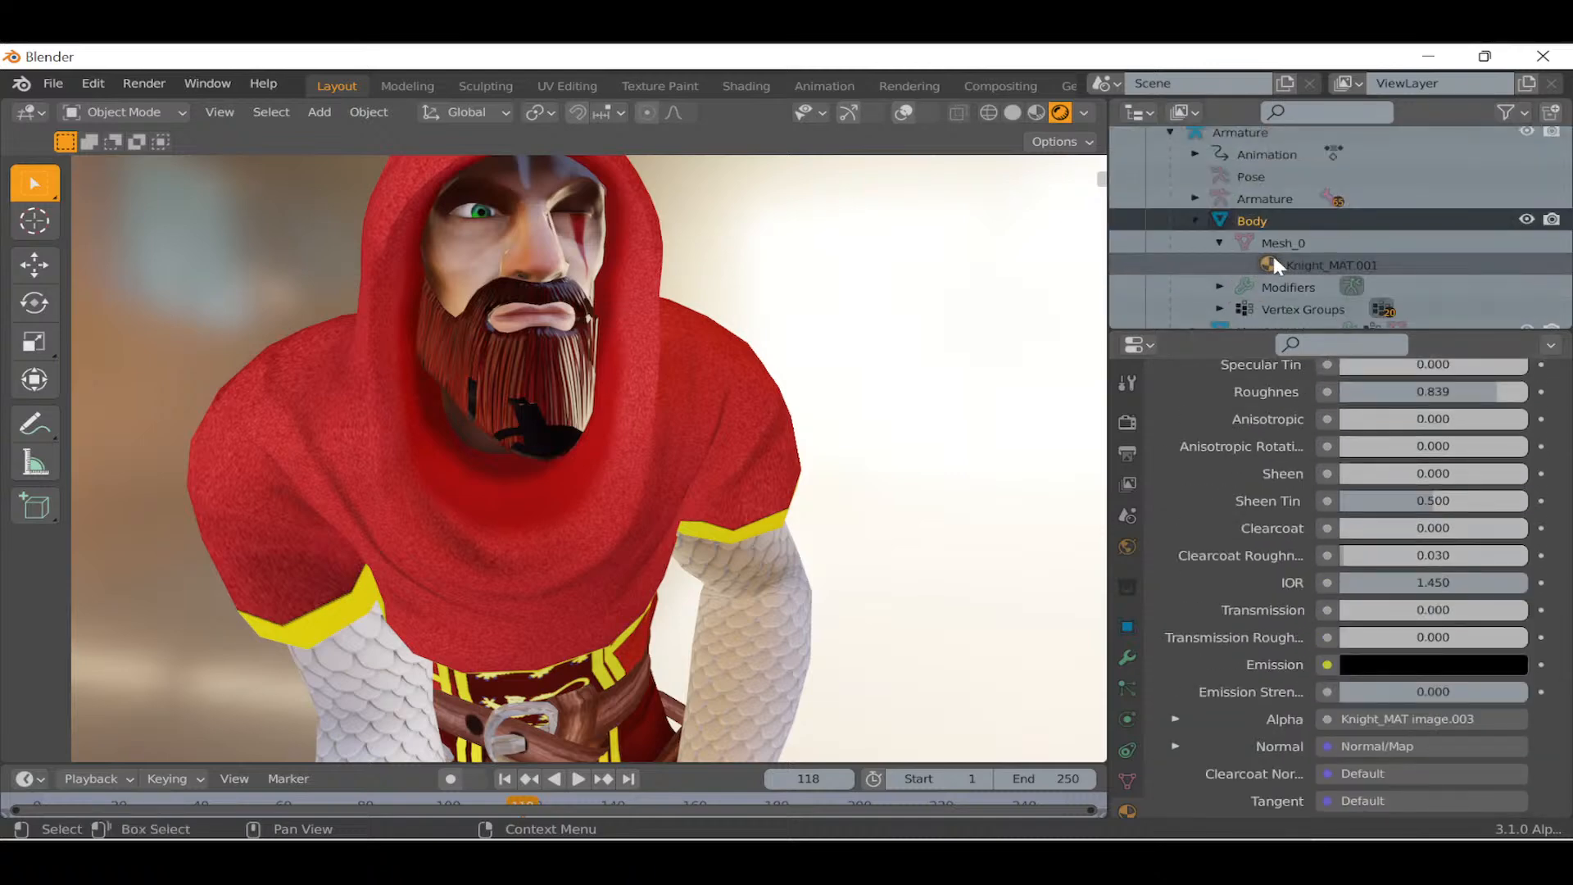
left_click(1218, 243)
left_click(1219, 242)
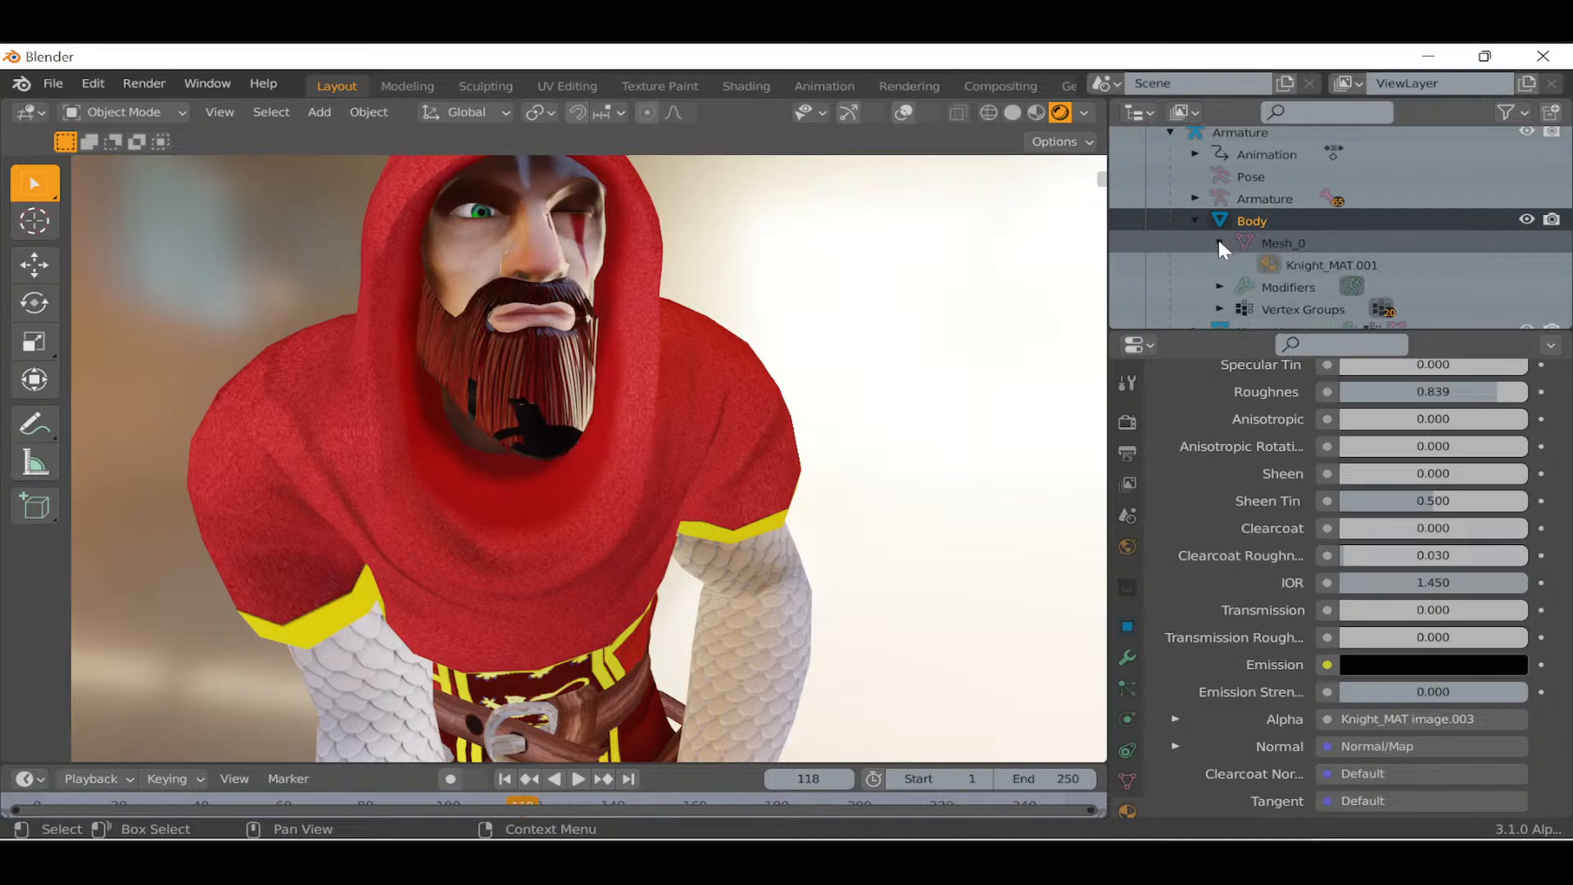
scroll(1246, 271, "down", 5)
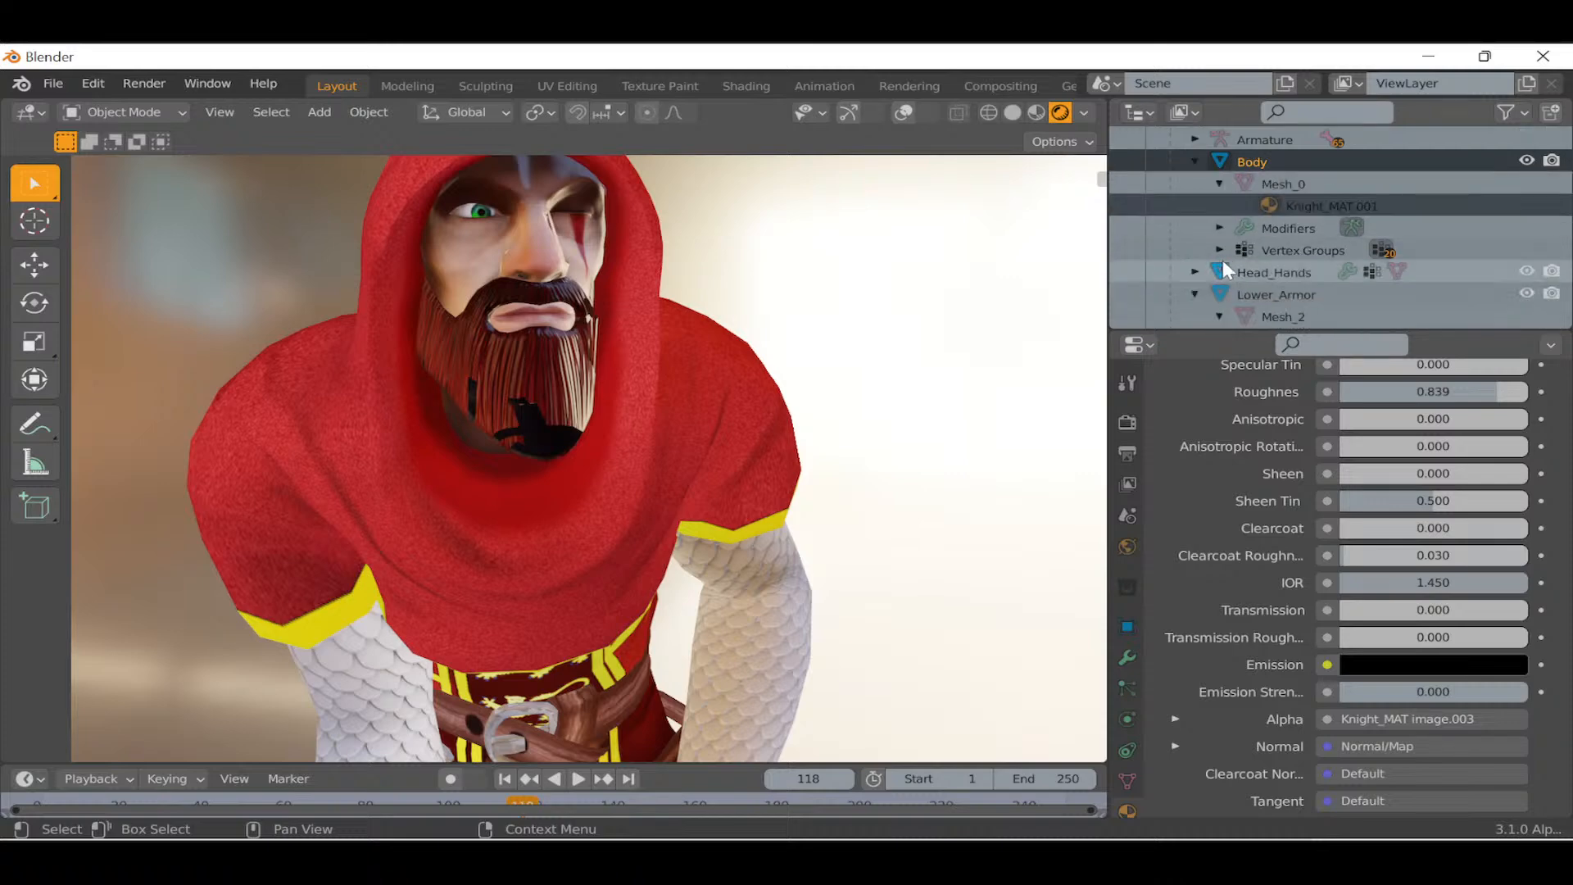
left_click(1291, 249)
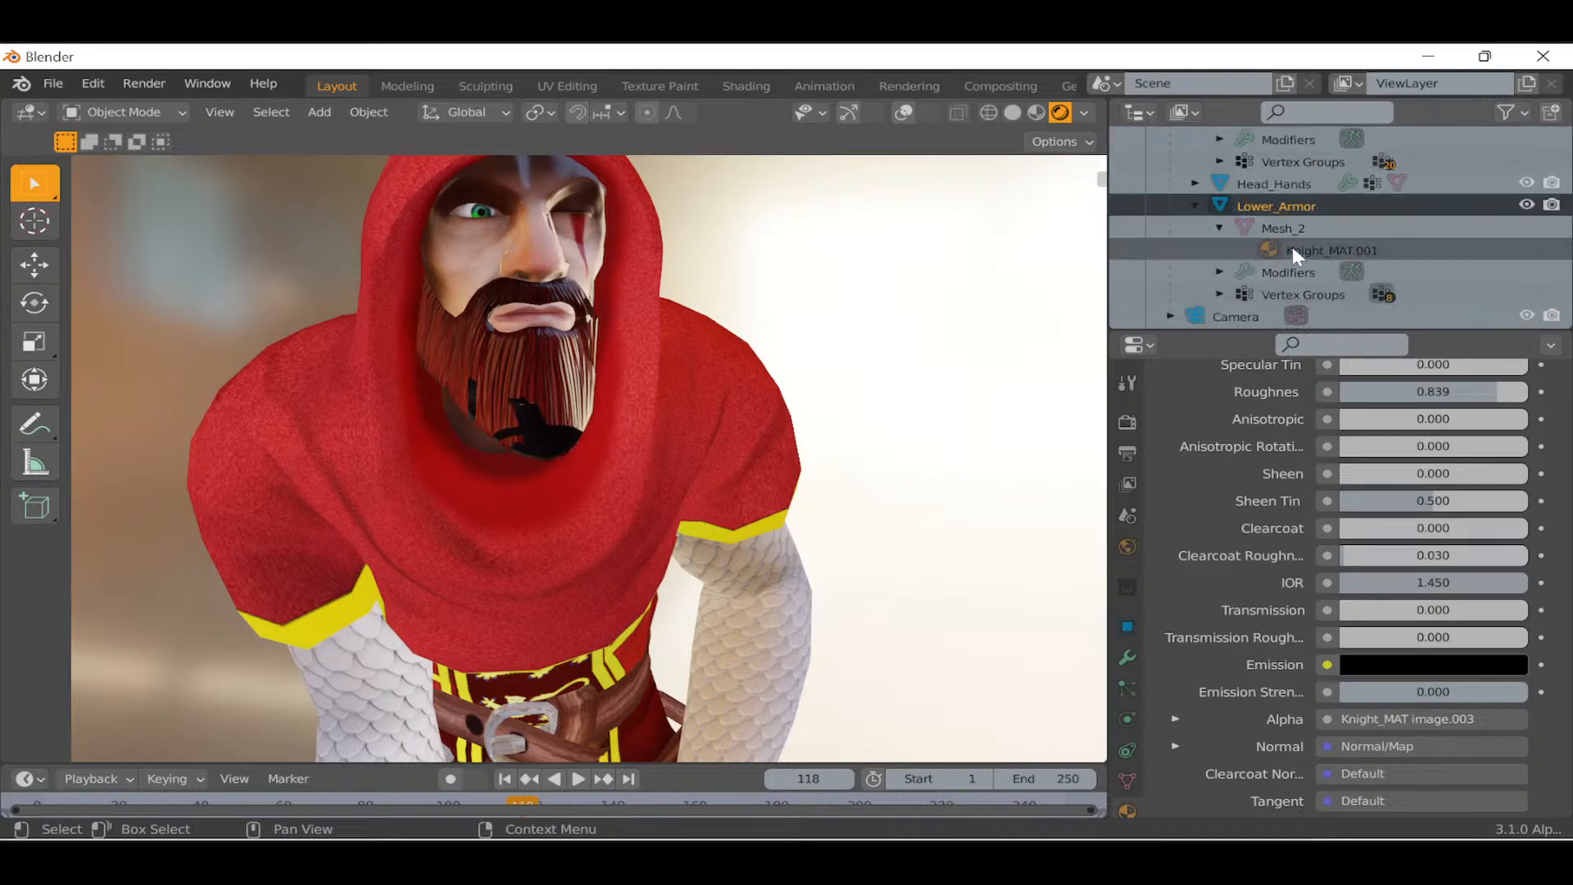
scroll(1220, 253, "down", 1)
scroll(1196, 254, "up", 4)
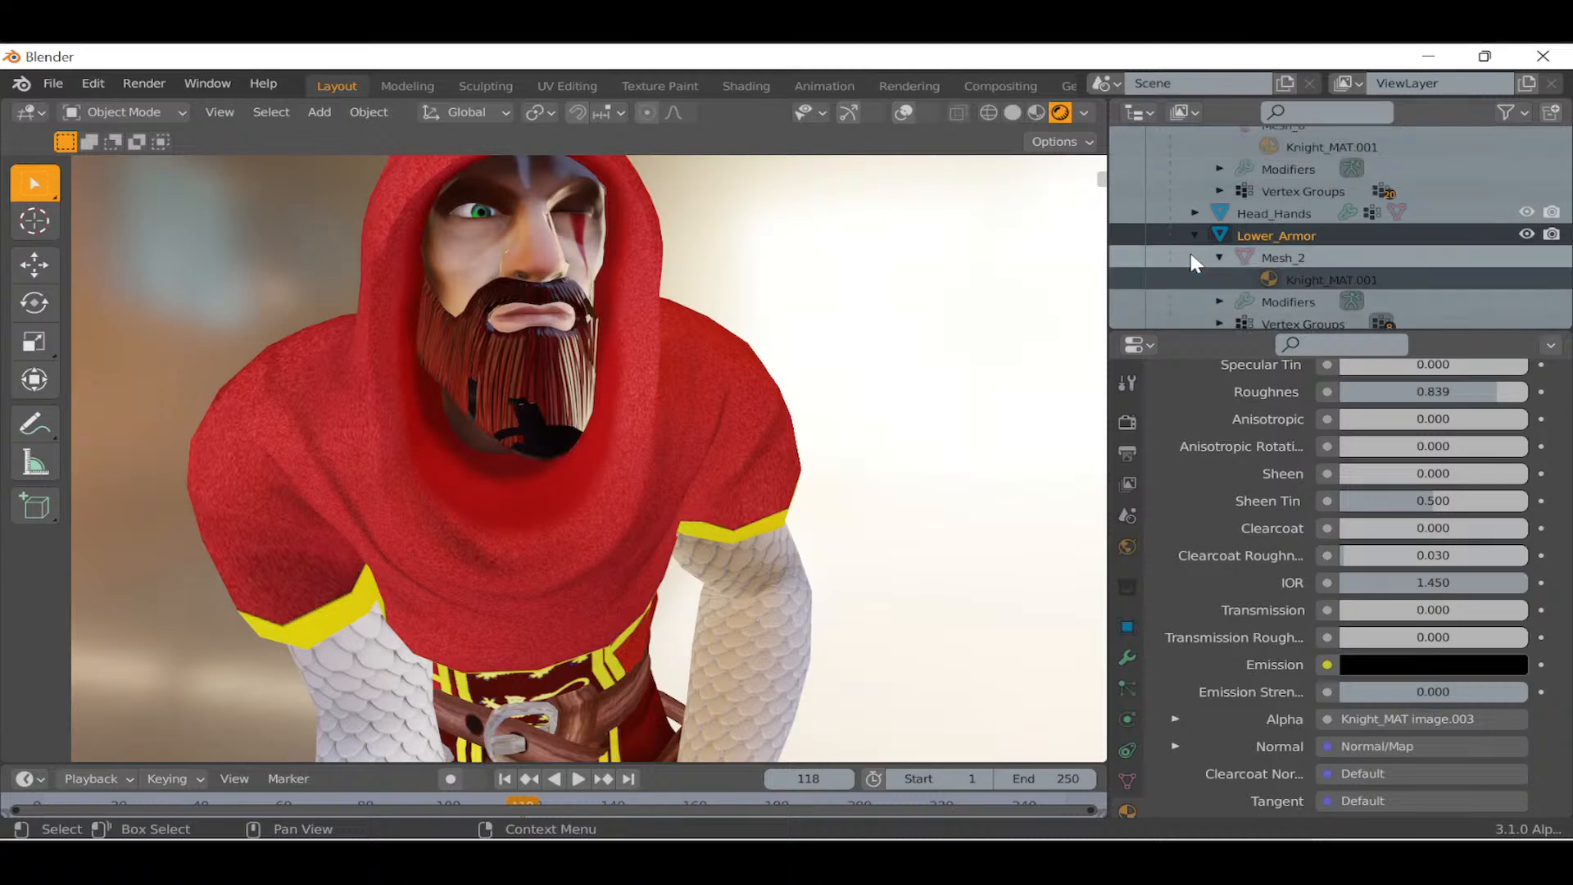
Pick the Knight_MAT material under Head_Hands and Mesh_1, and set its Blend Mode to Opaque.
left_click(1193, 264)
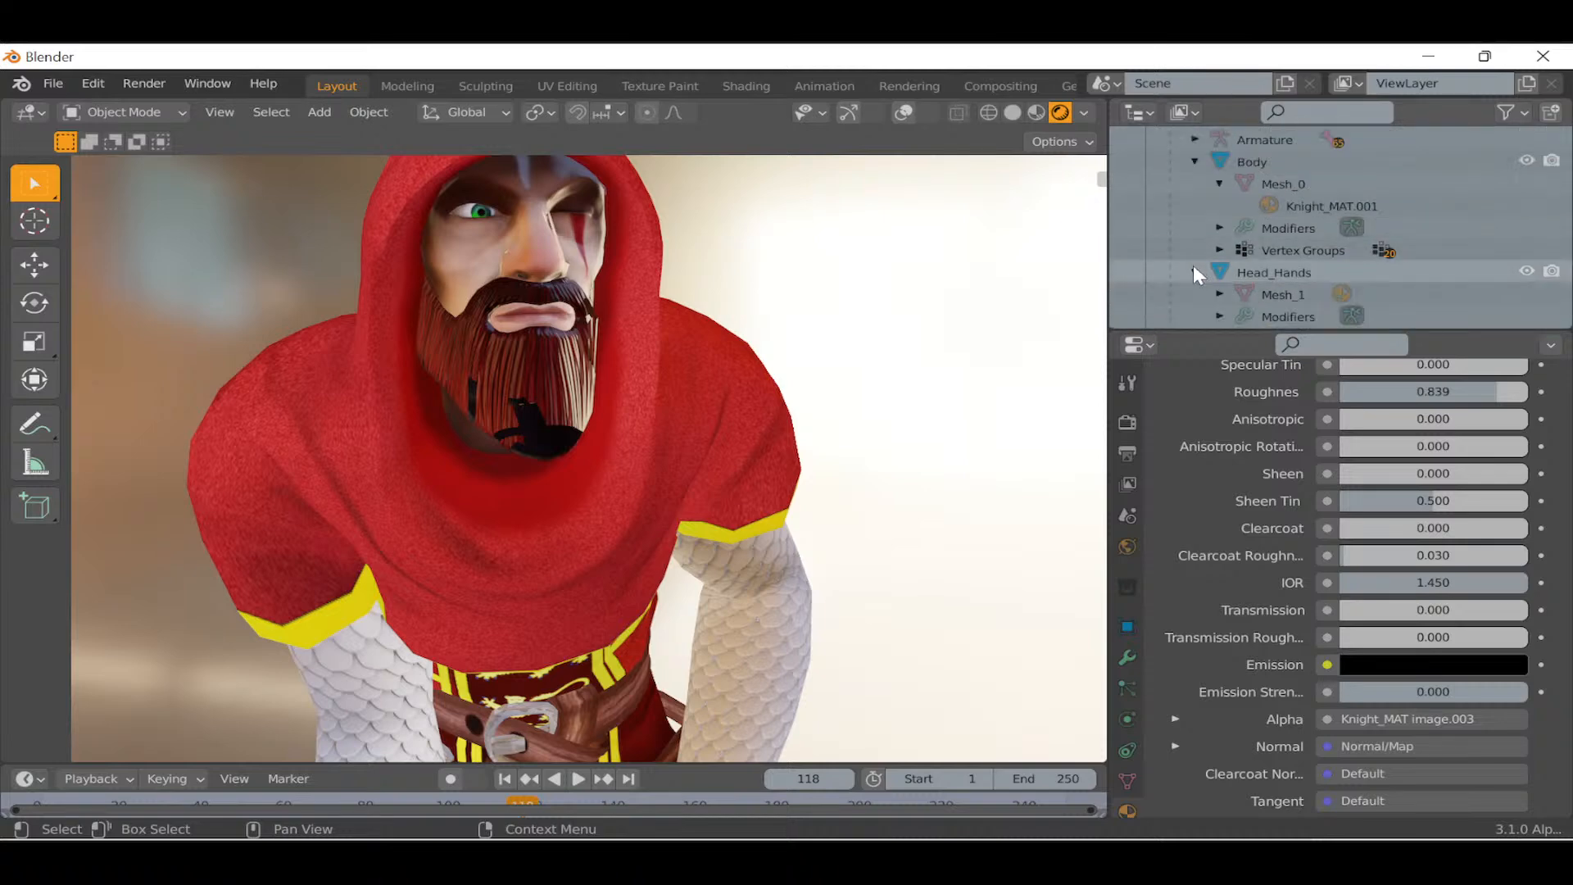
scroll(1197, 254, "down", 2)
scroll(1216, 233, "down", 1)
scroll(1213, 236, "down", 1)
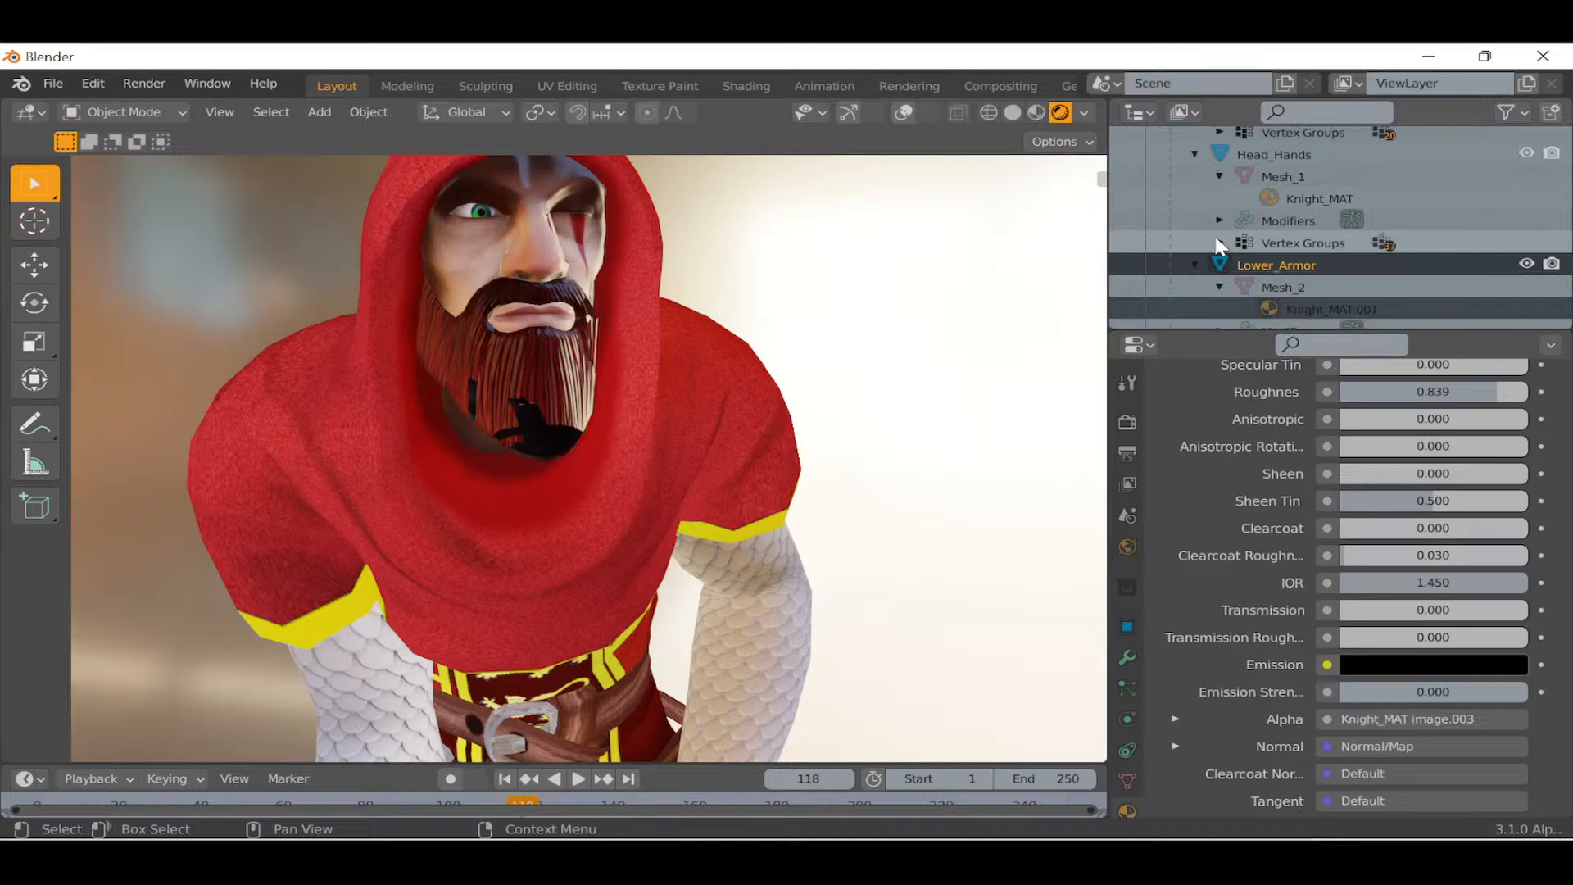
left_click(1317, 196)
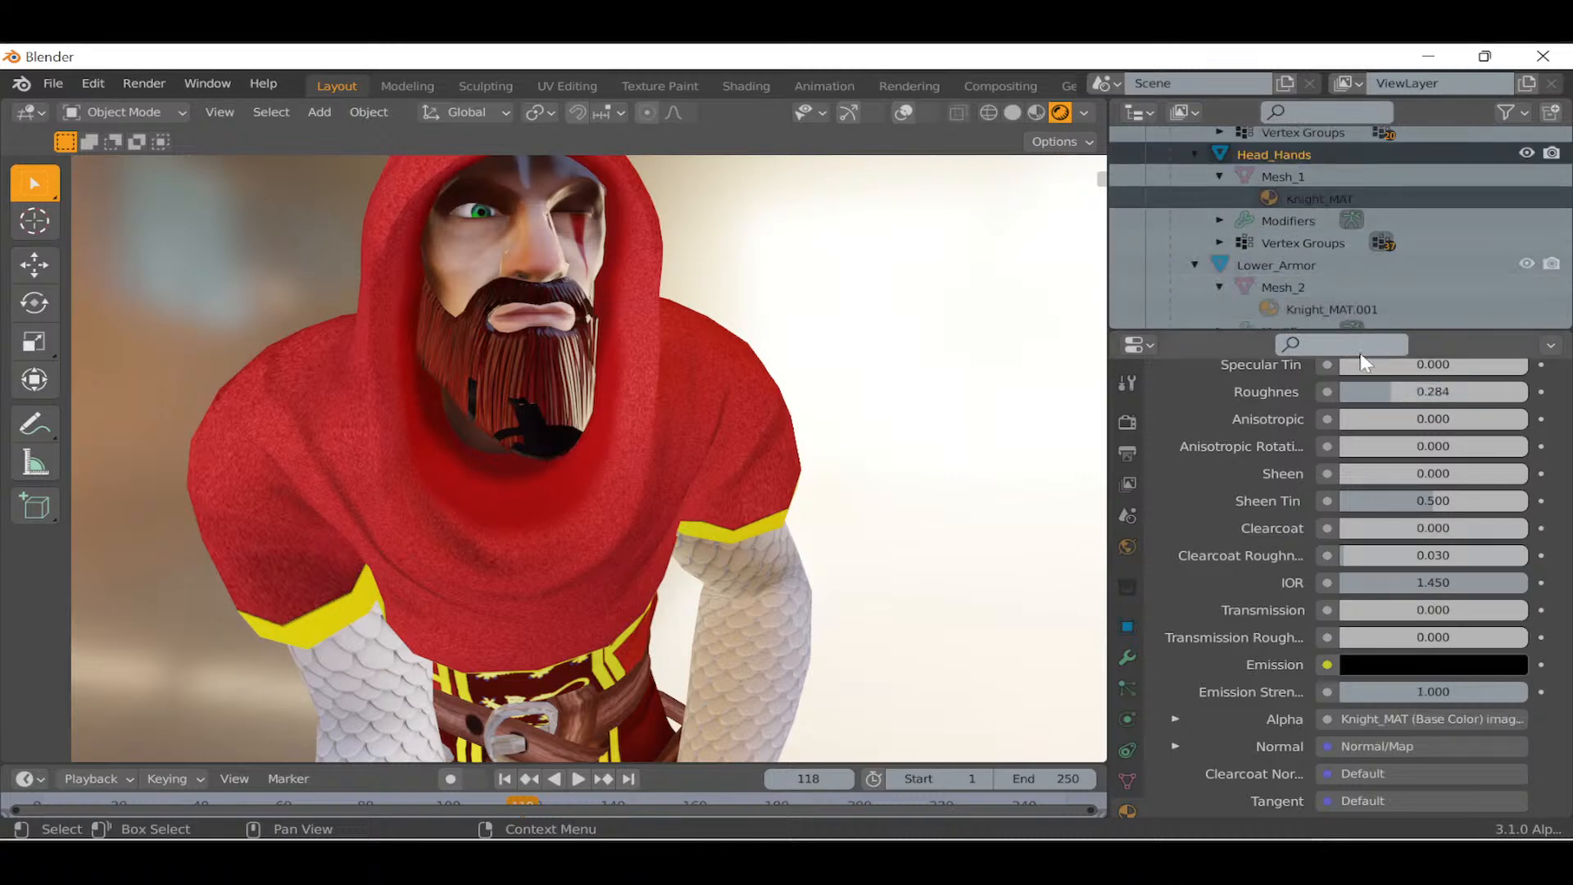
scroll(1356, 627, "down", 12)
left_click(1376, 572)
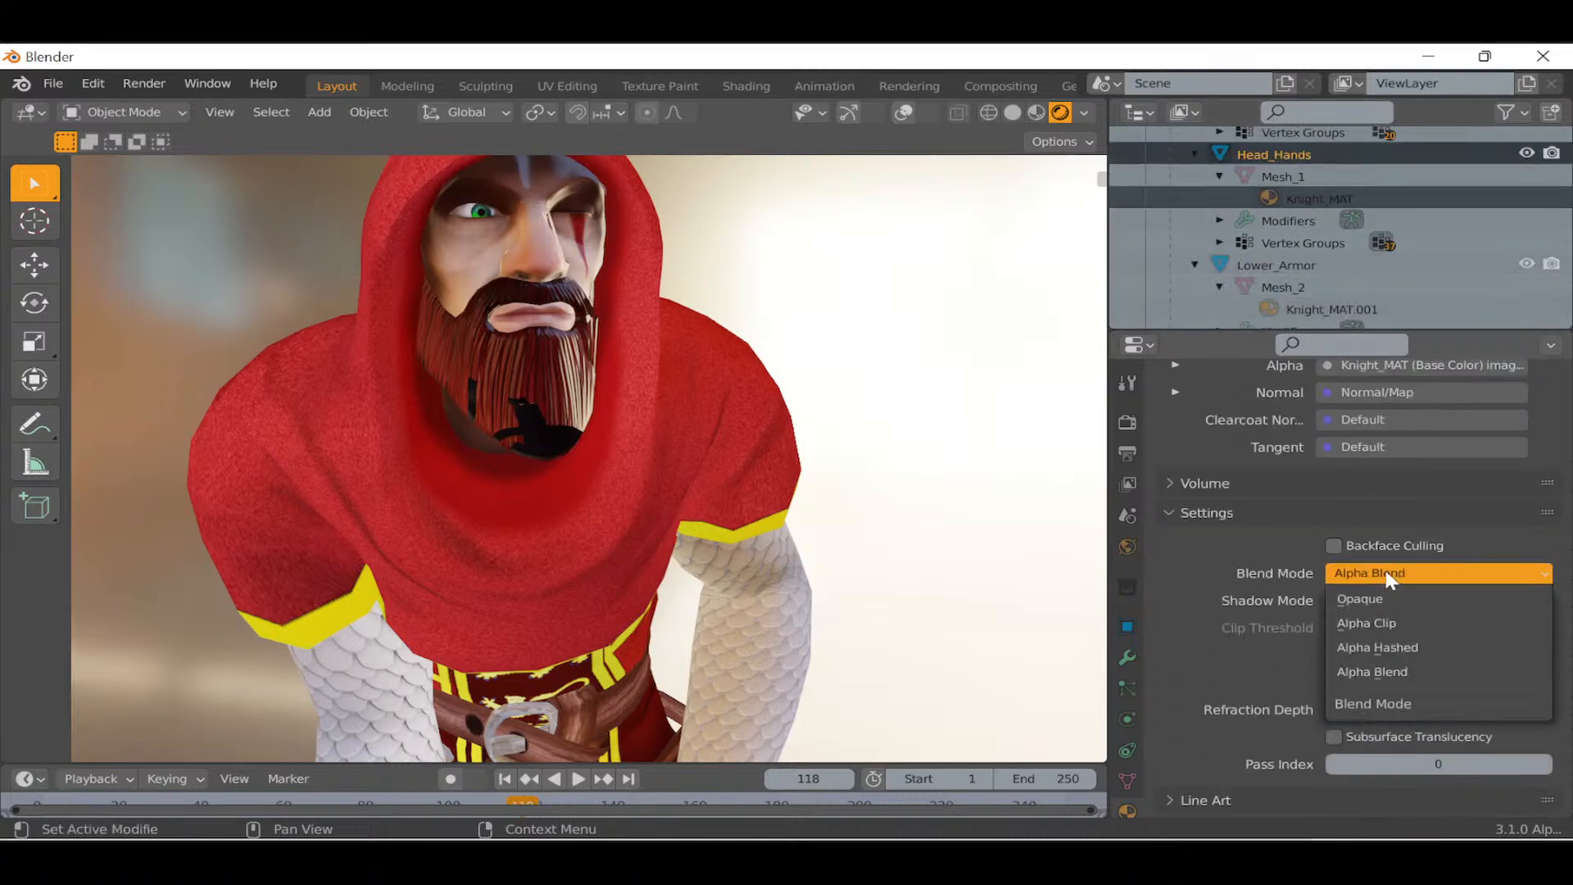
left_click(1379, 597)
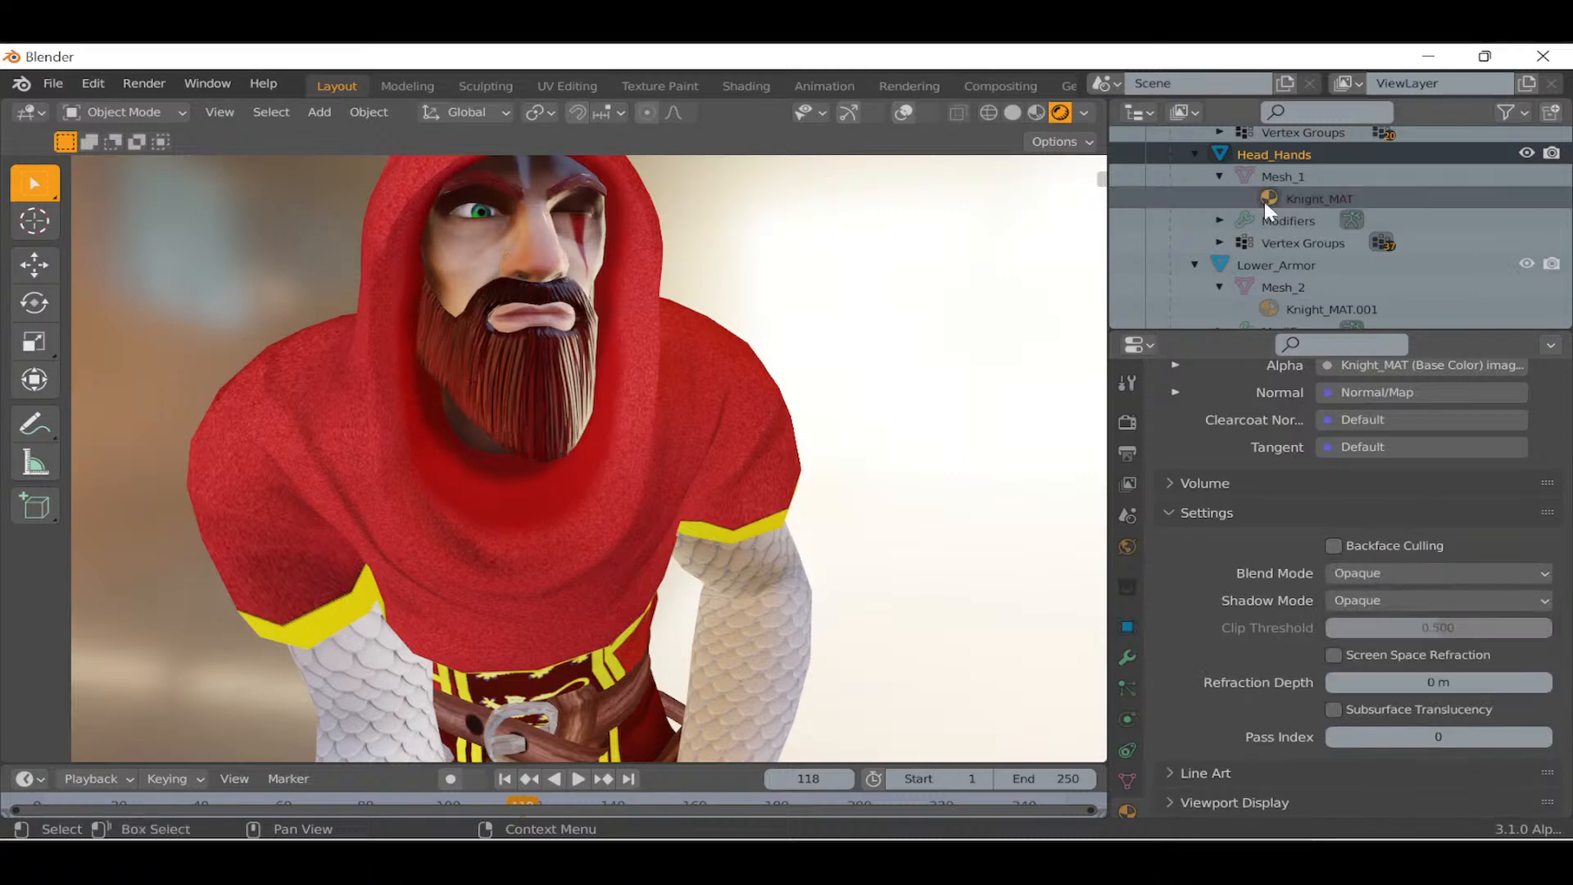
scroll(1270, 205, "up", 3)
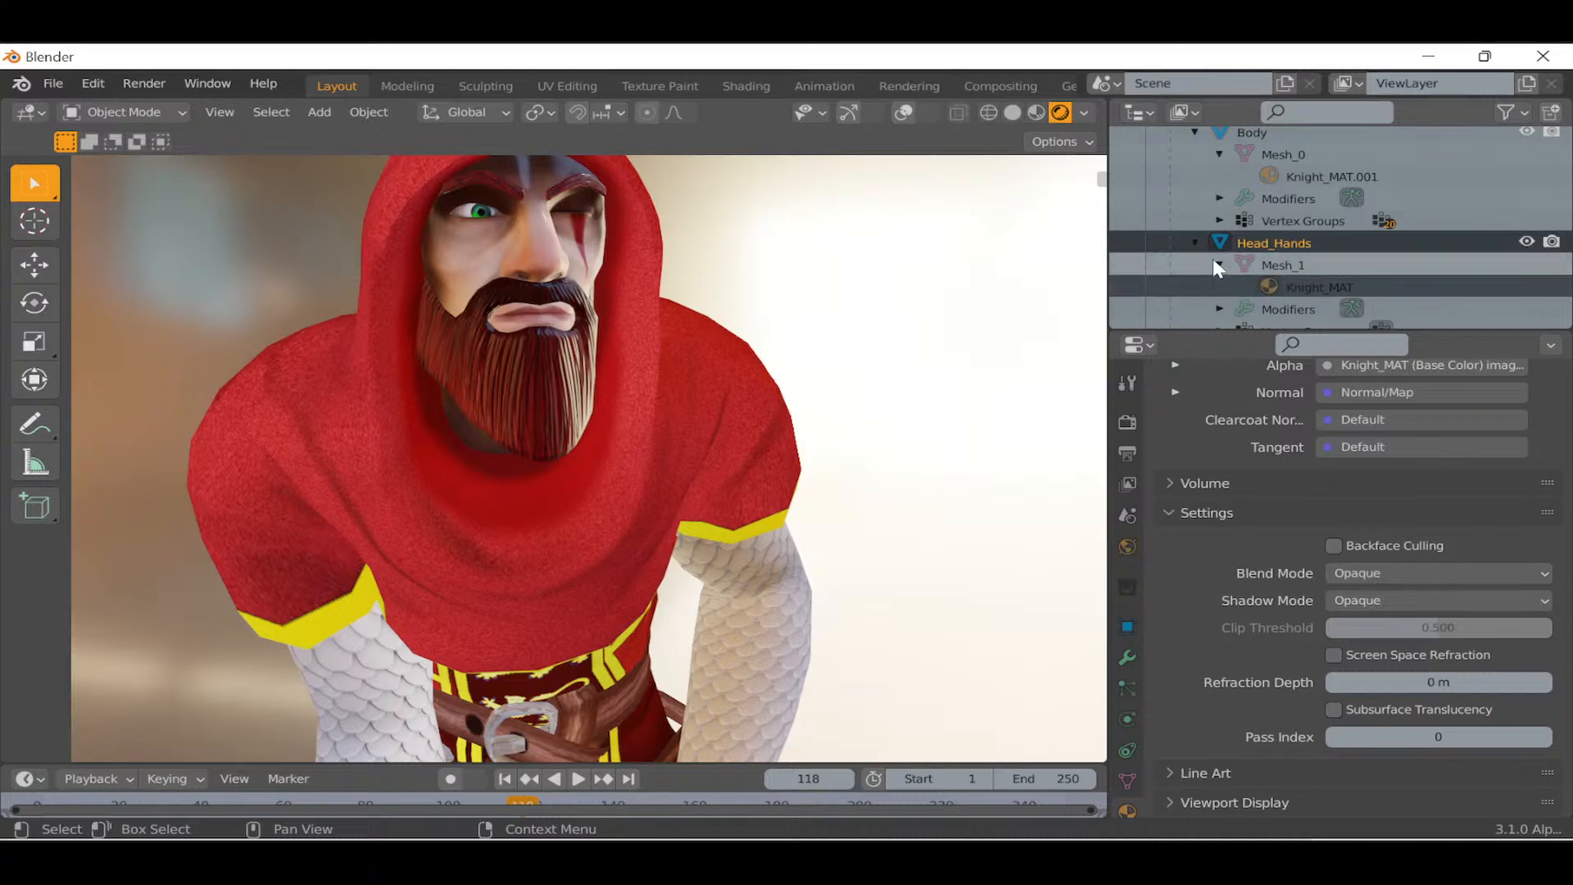
left_click(1220, 264)
left_click(1220, 264)
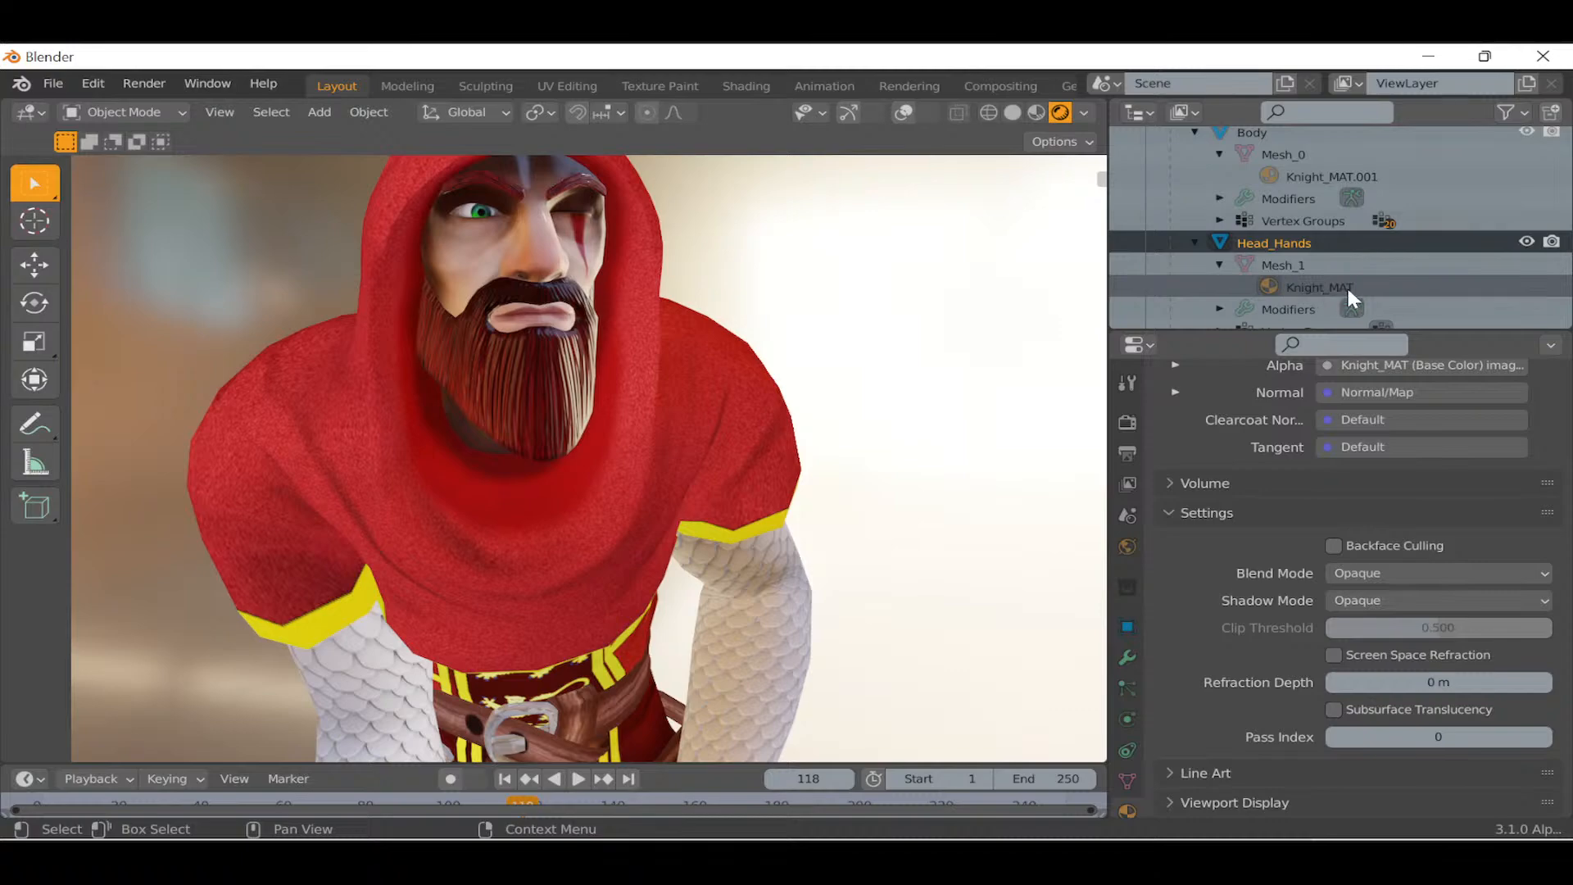
Inspect the knight's materials, play the animation and stop it at frame 43 to check the full figure.
mouse_move(581, 291)
middle_mouse_down()
mouse_move(424, 288)
mouse_move(610, 294)
middle_mouse_up()
scroll(610, 293, "down", 7)
scroll(601, 348, "up", 3)
mouse_move(567, 452)
middle_mouse_down()
mouse_move(622, 459)
mouse_move(590, 450)
middle_mouse_up()
scroll(579, 446, "up", 4)
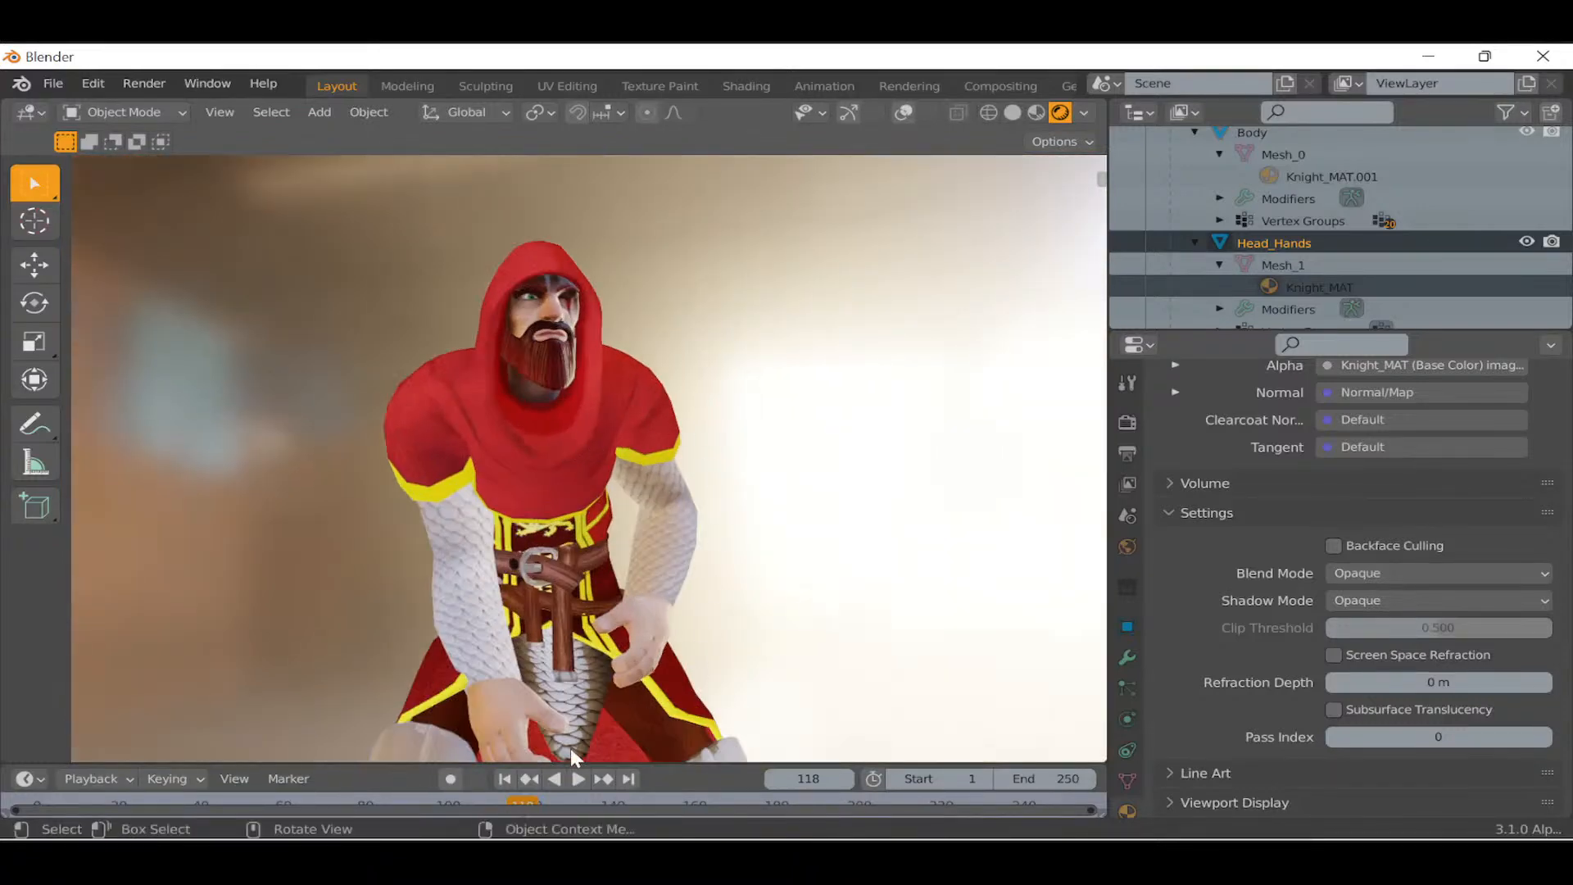
left_click(579, 778)
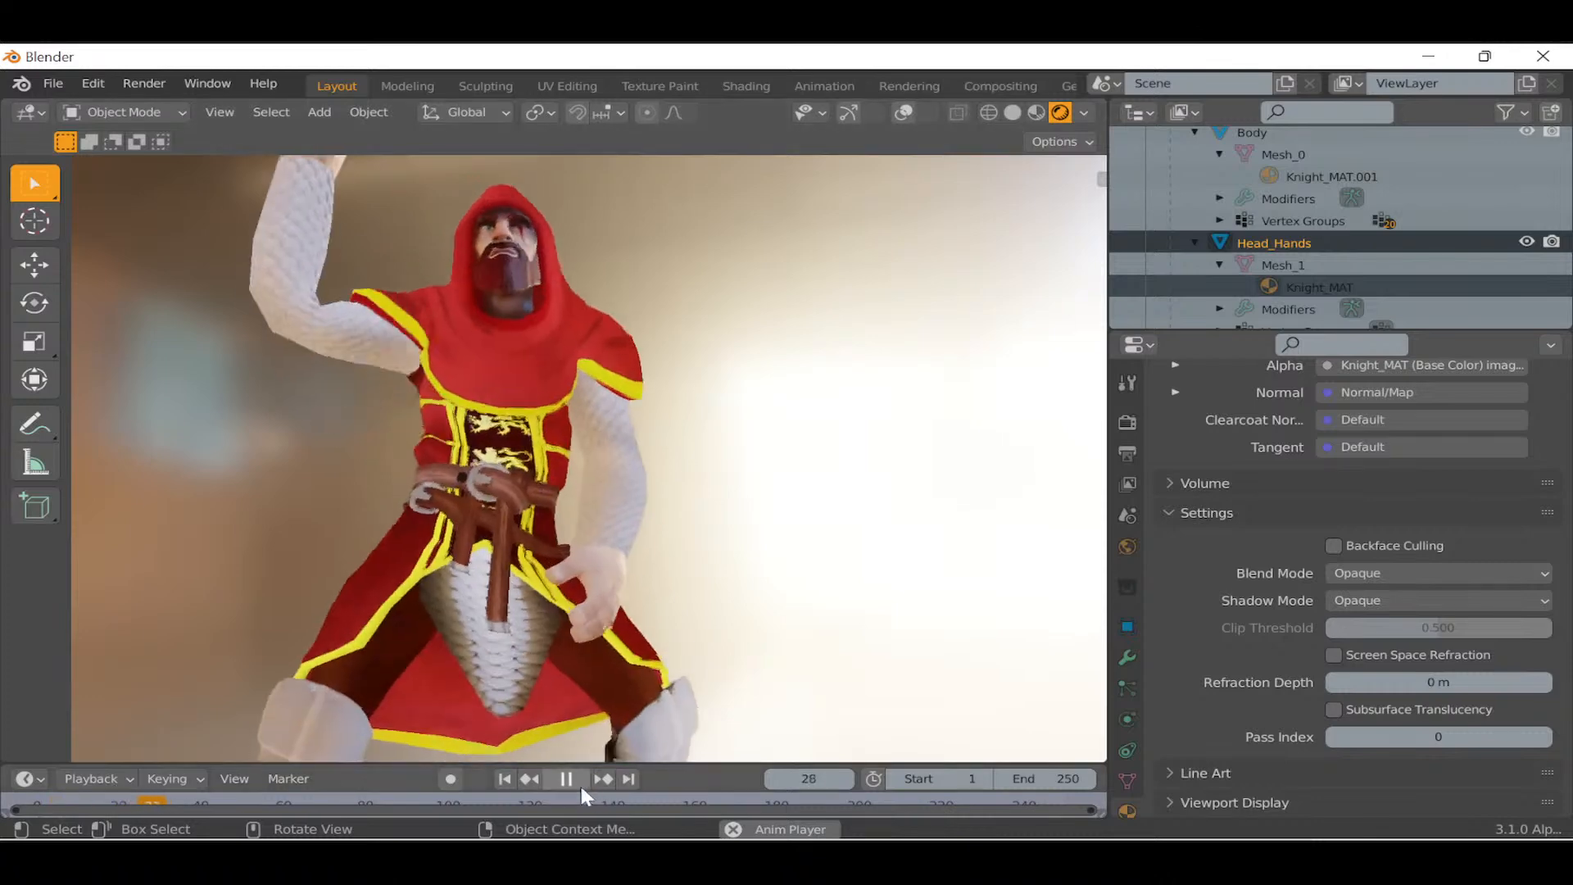
left_click(566, 778)
middle_click_drag(504, 410, 509, 443)
scroll(509, 479, "down", 3)
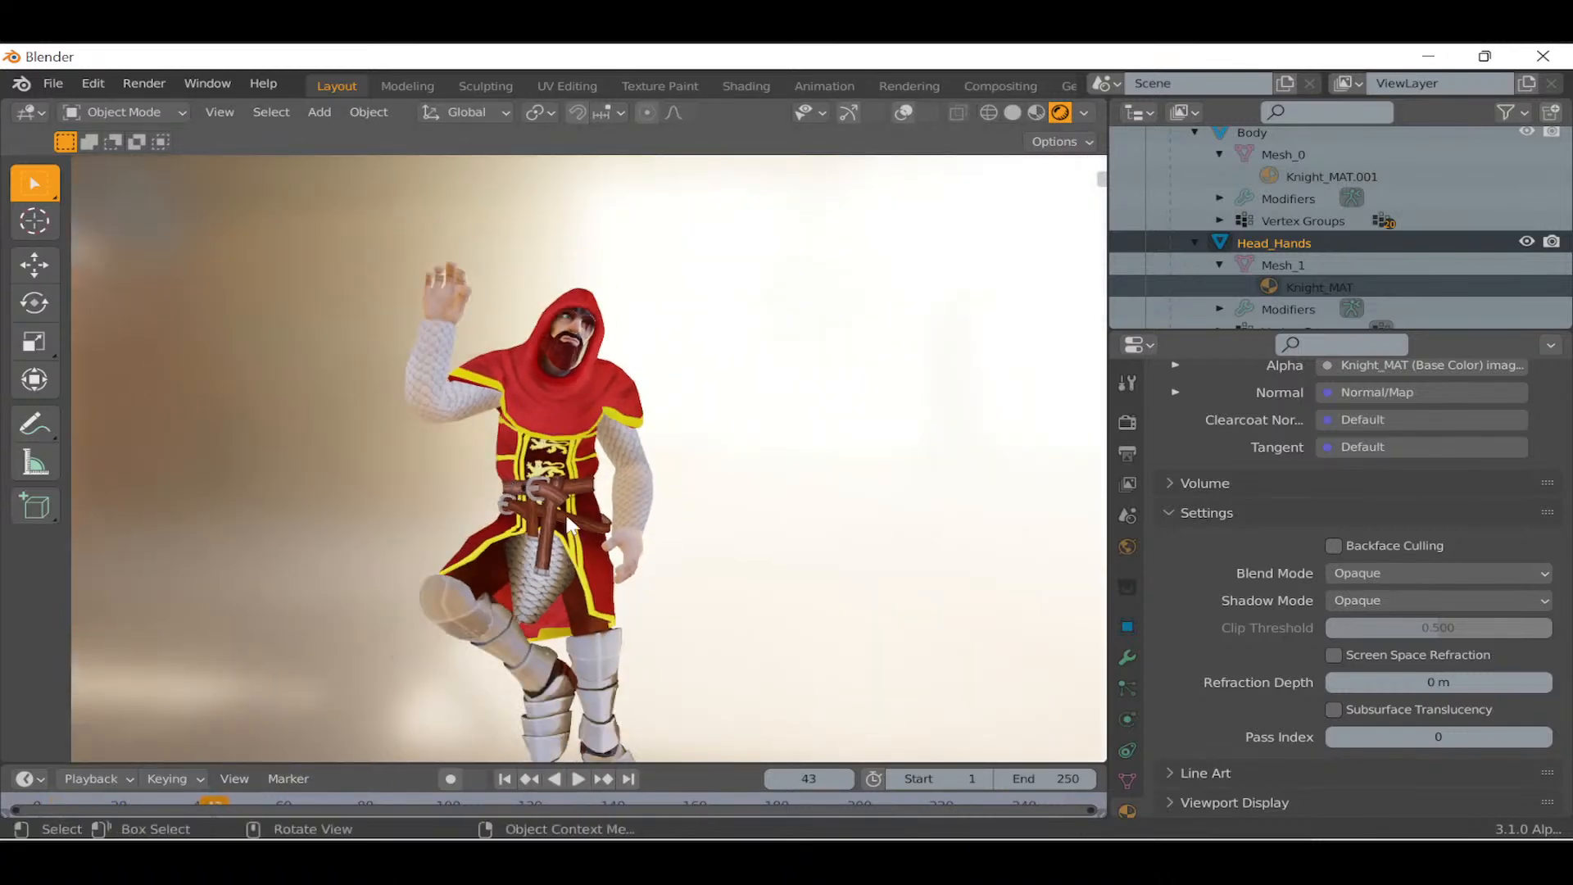
middle_click_drag(634, 504, 656, 458)
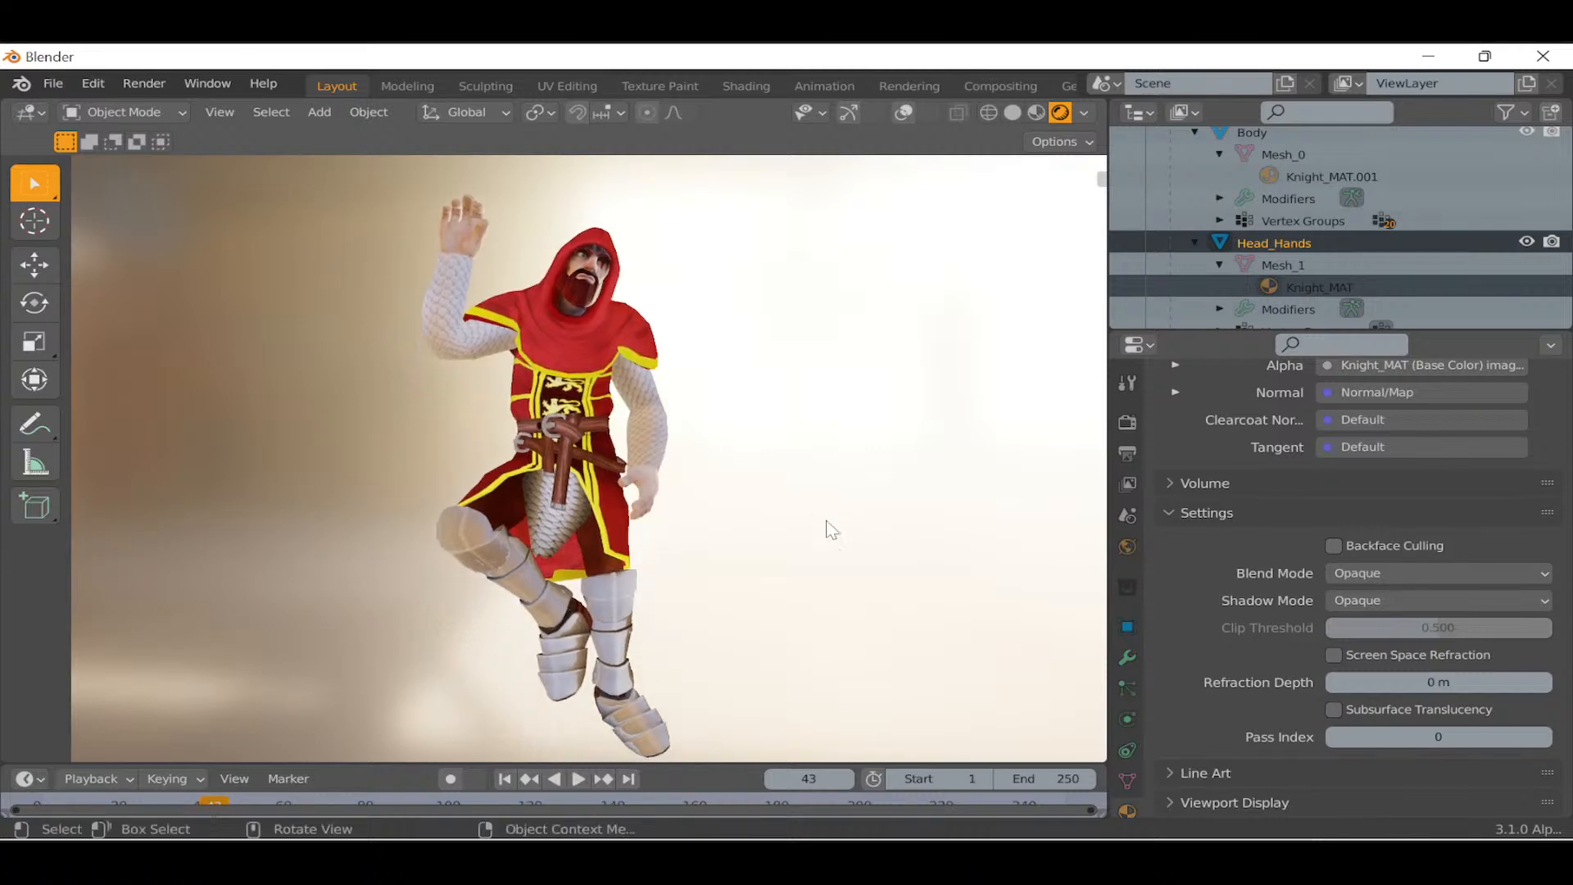
middle_click_drag(817, 534, 770, 533)
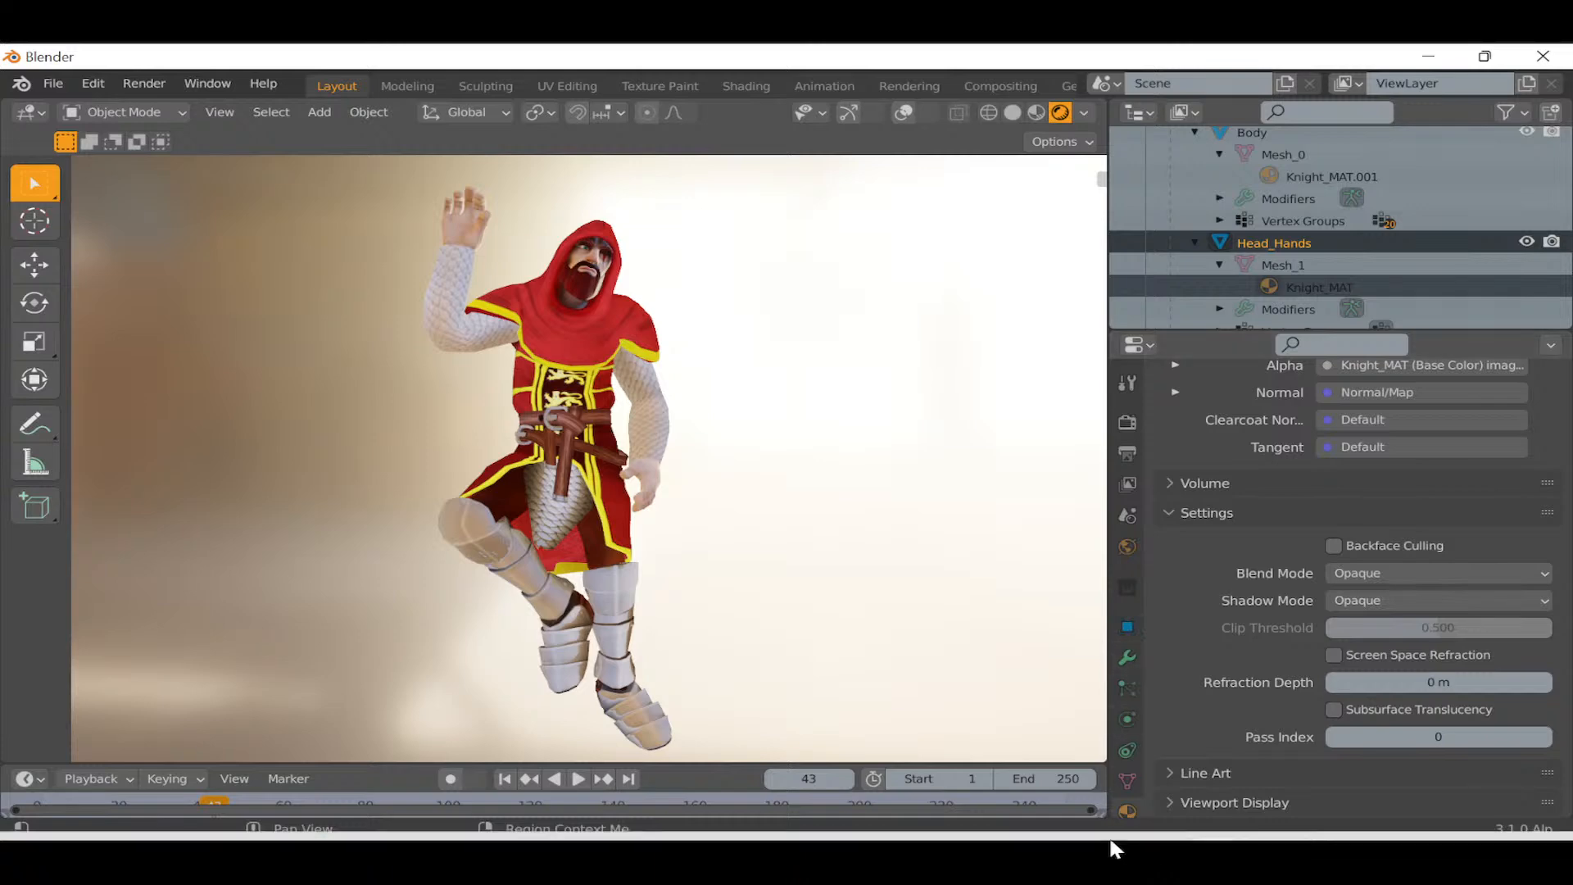
Try Viewport Render Animation on the current view of the knight.
mouse_move(1137, 834)
mouse_move(1229, 834)
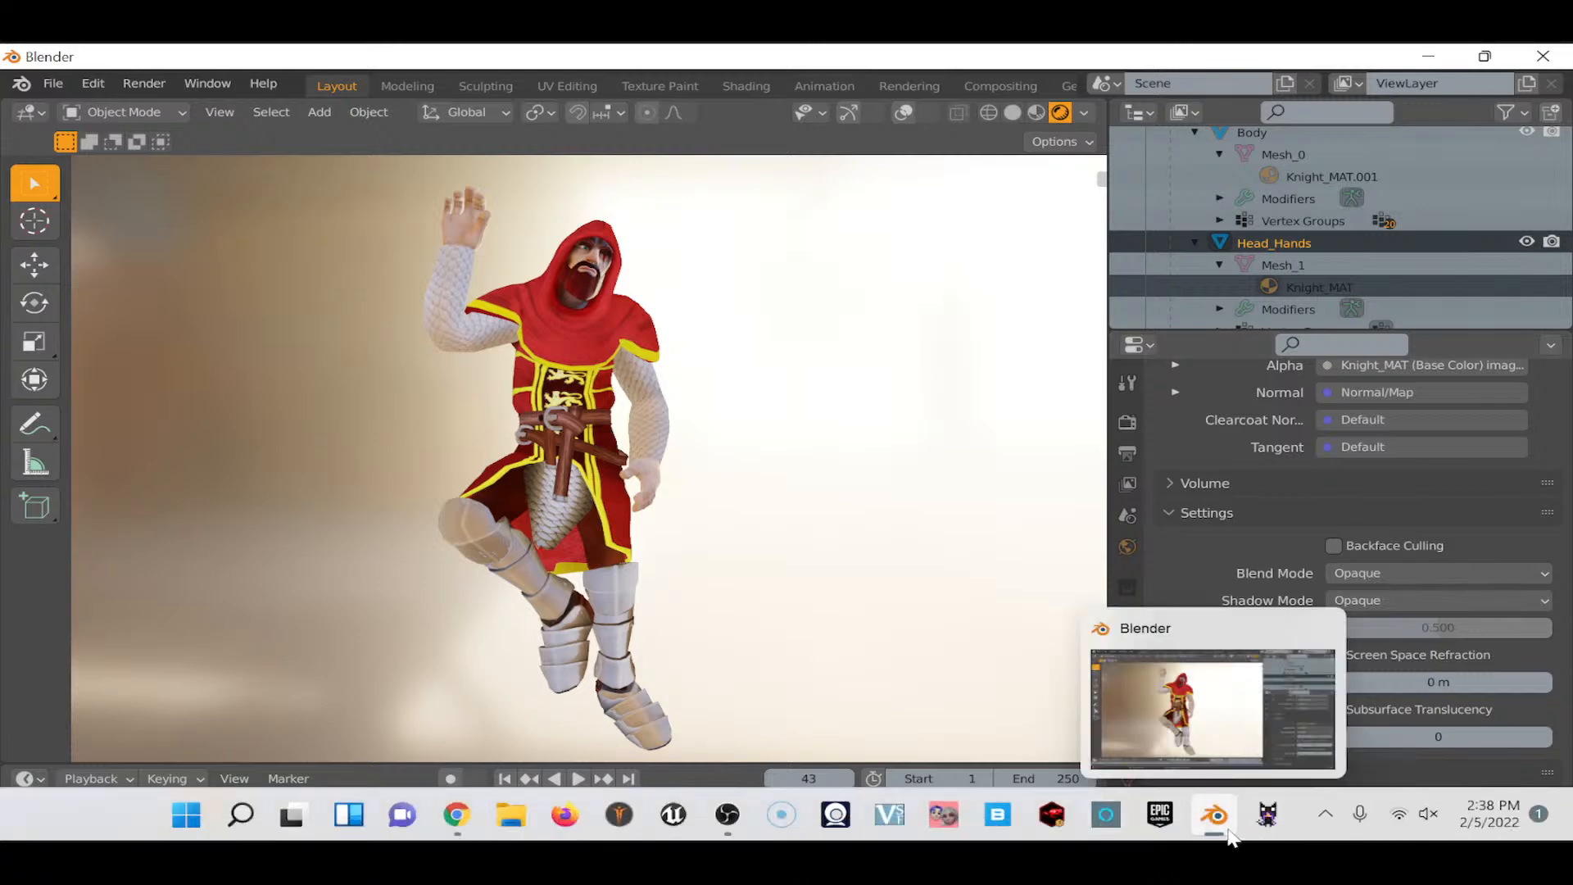
left_click(219, 112)
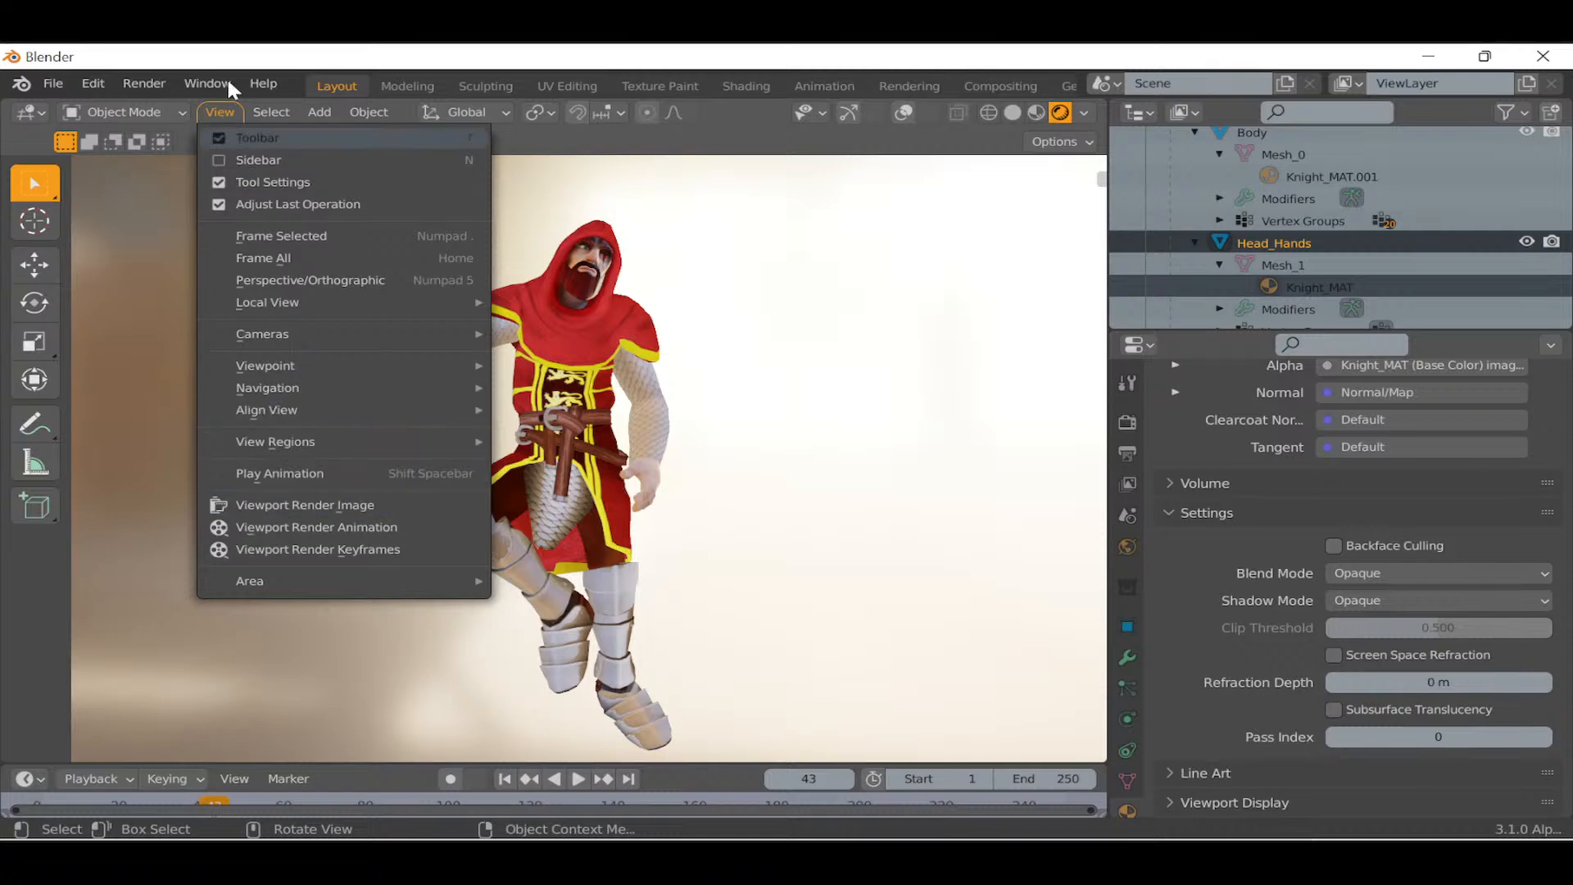
left_click(228, 116)
left_click(218, 115)
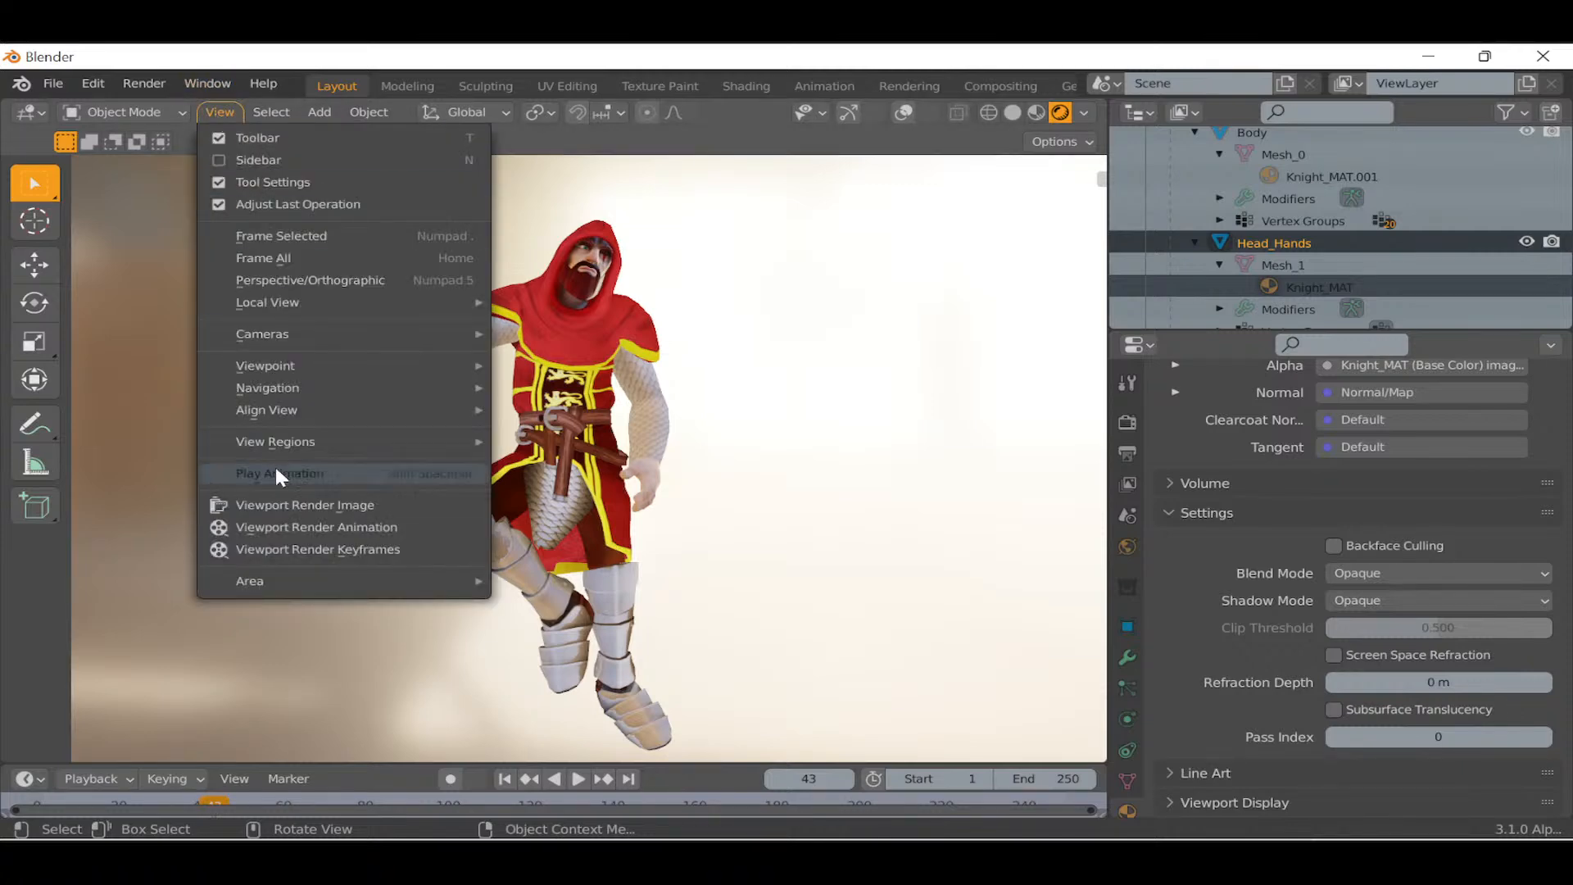
left_click(350, 528)
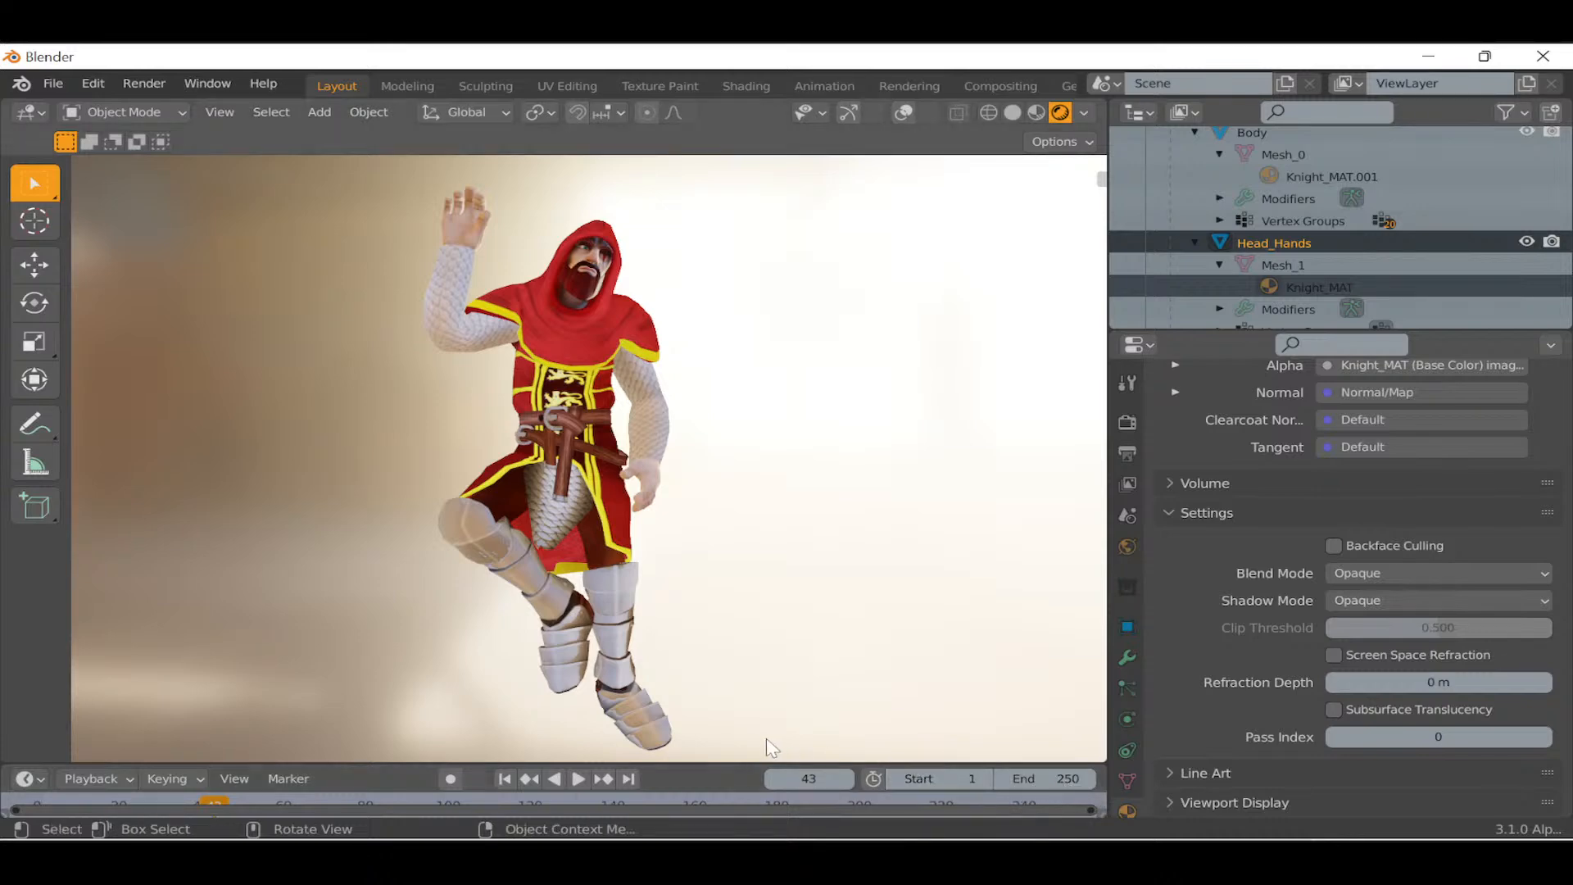
Enlarge the timeline to check its frame range, and shrink it back to a slim strip showing the frame numbers.
left_click_drag(720, 763, 727, 551)
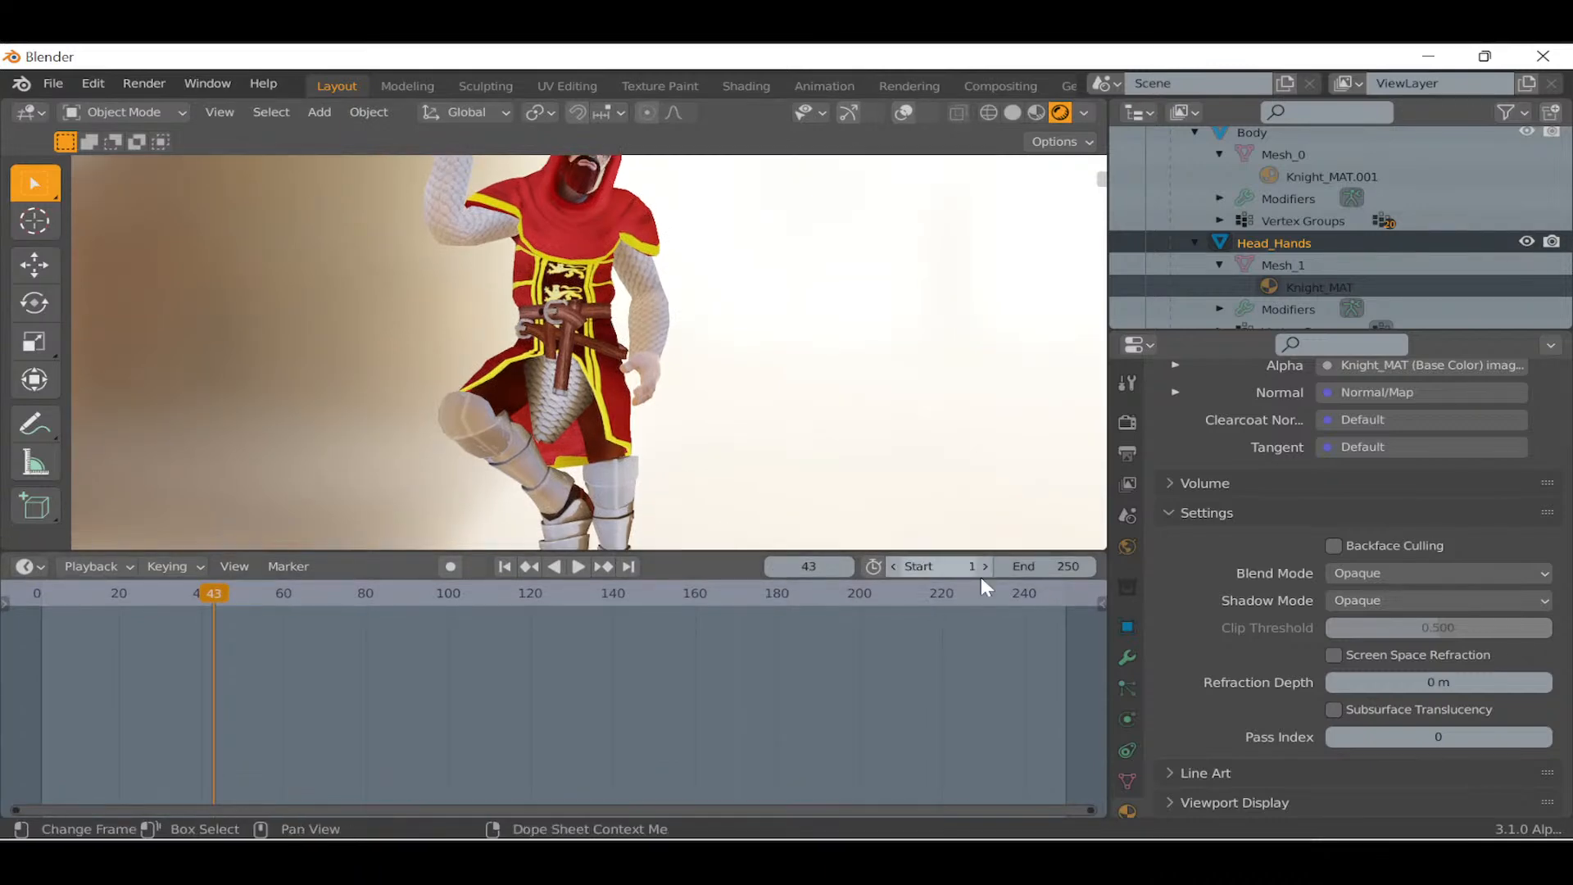
left_click_drag(721, 552, 707, 745)
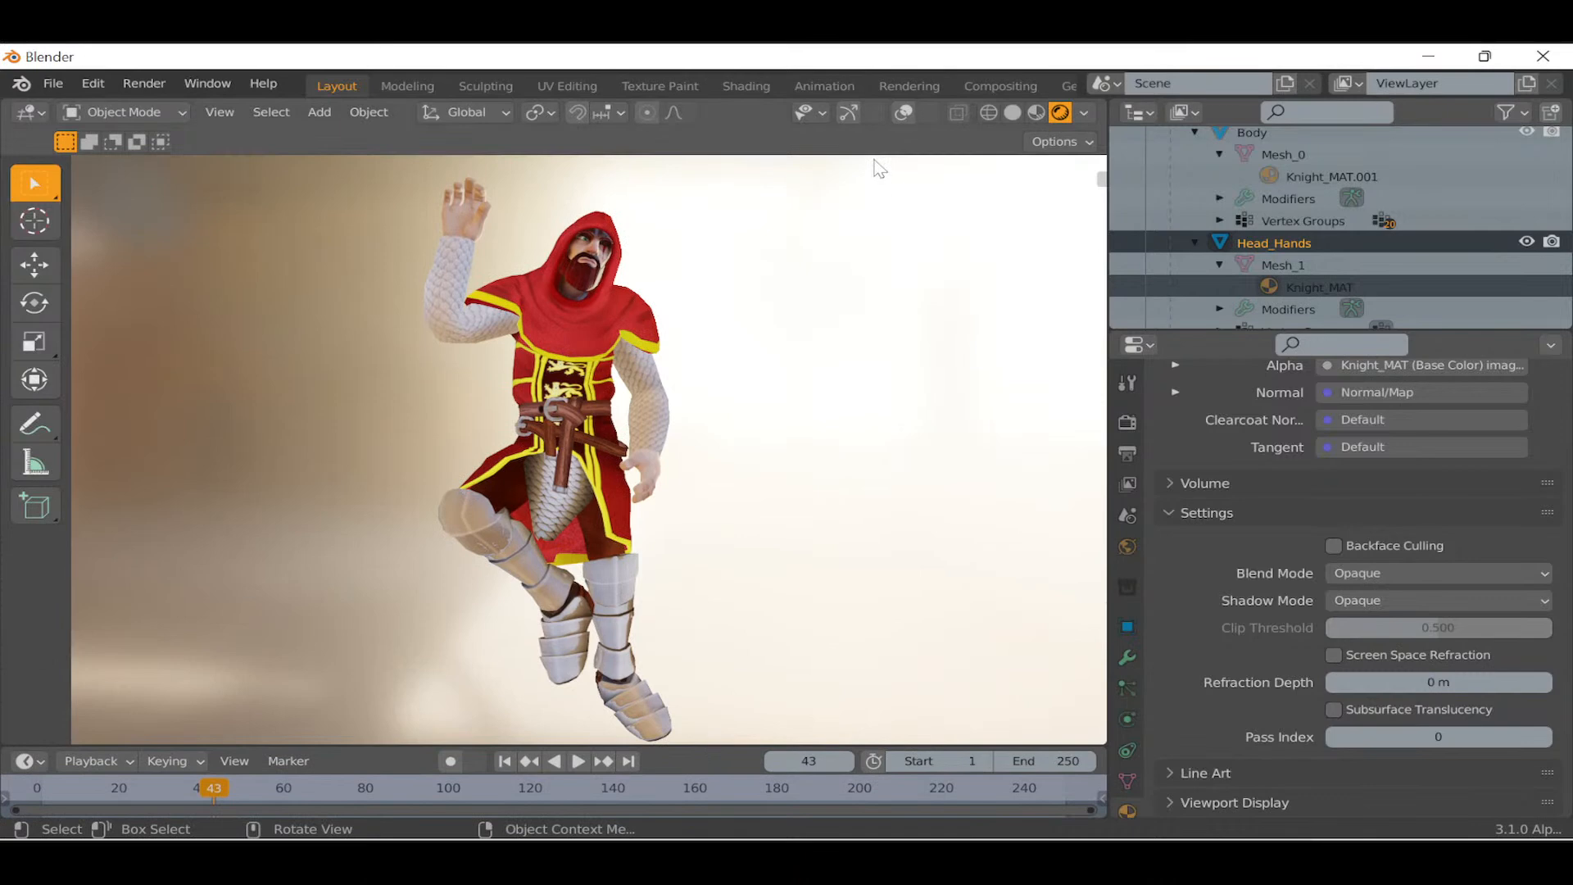
Turn on the viewport gizmos and overlays, show Bones, and select the knight's Armature.
left_click(850, 112)
left_click(904, 113)
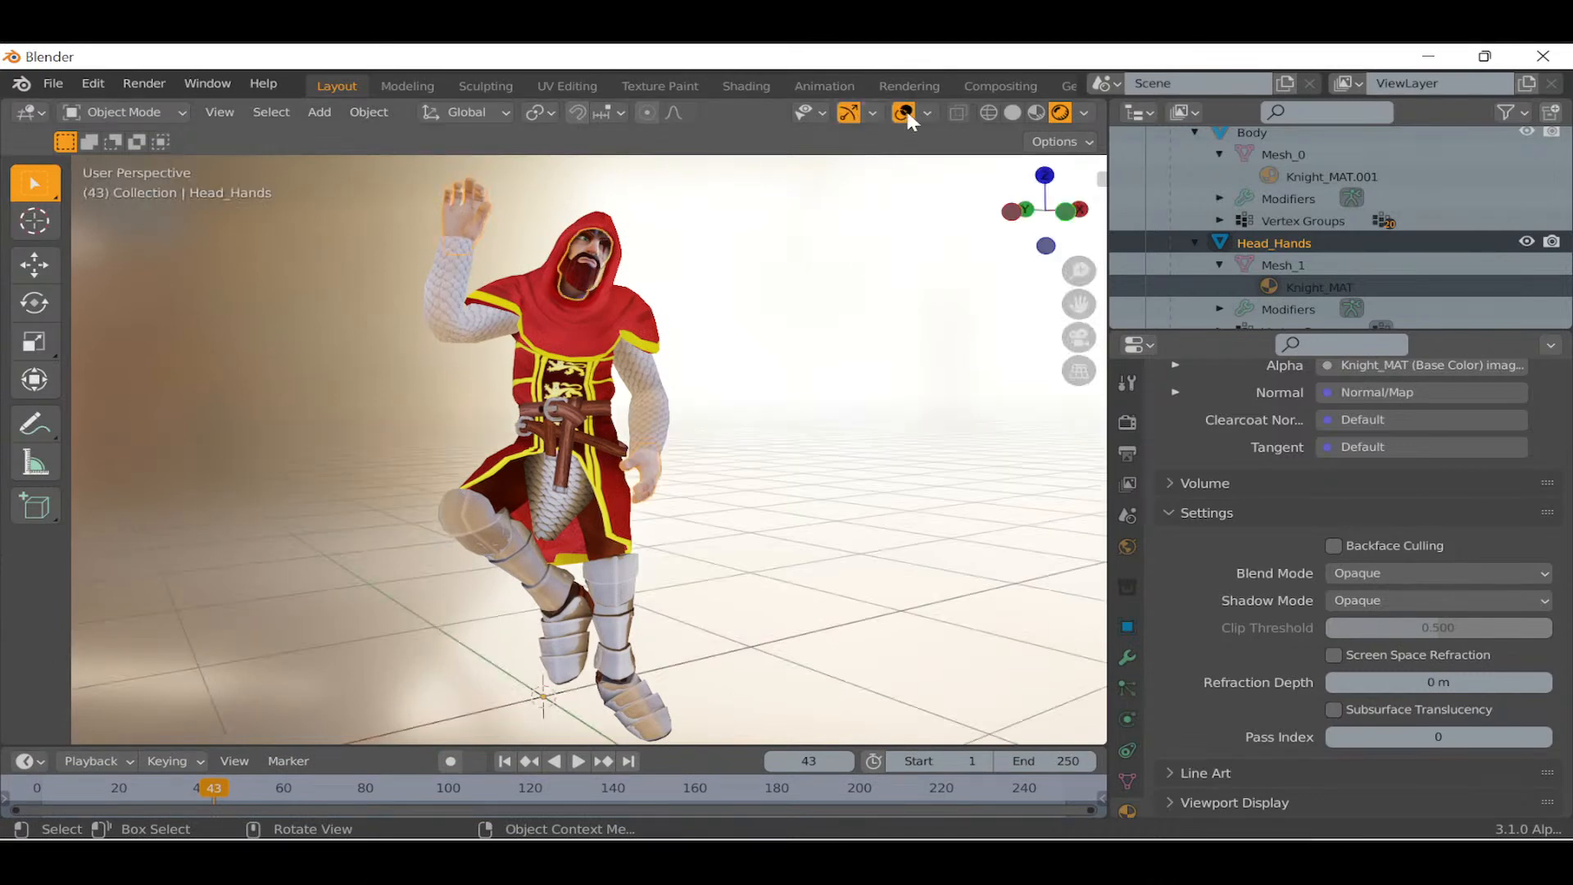
left_click(928, 113)
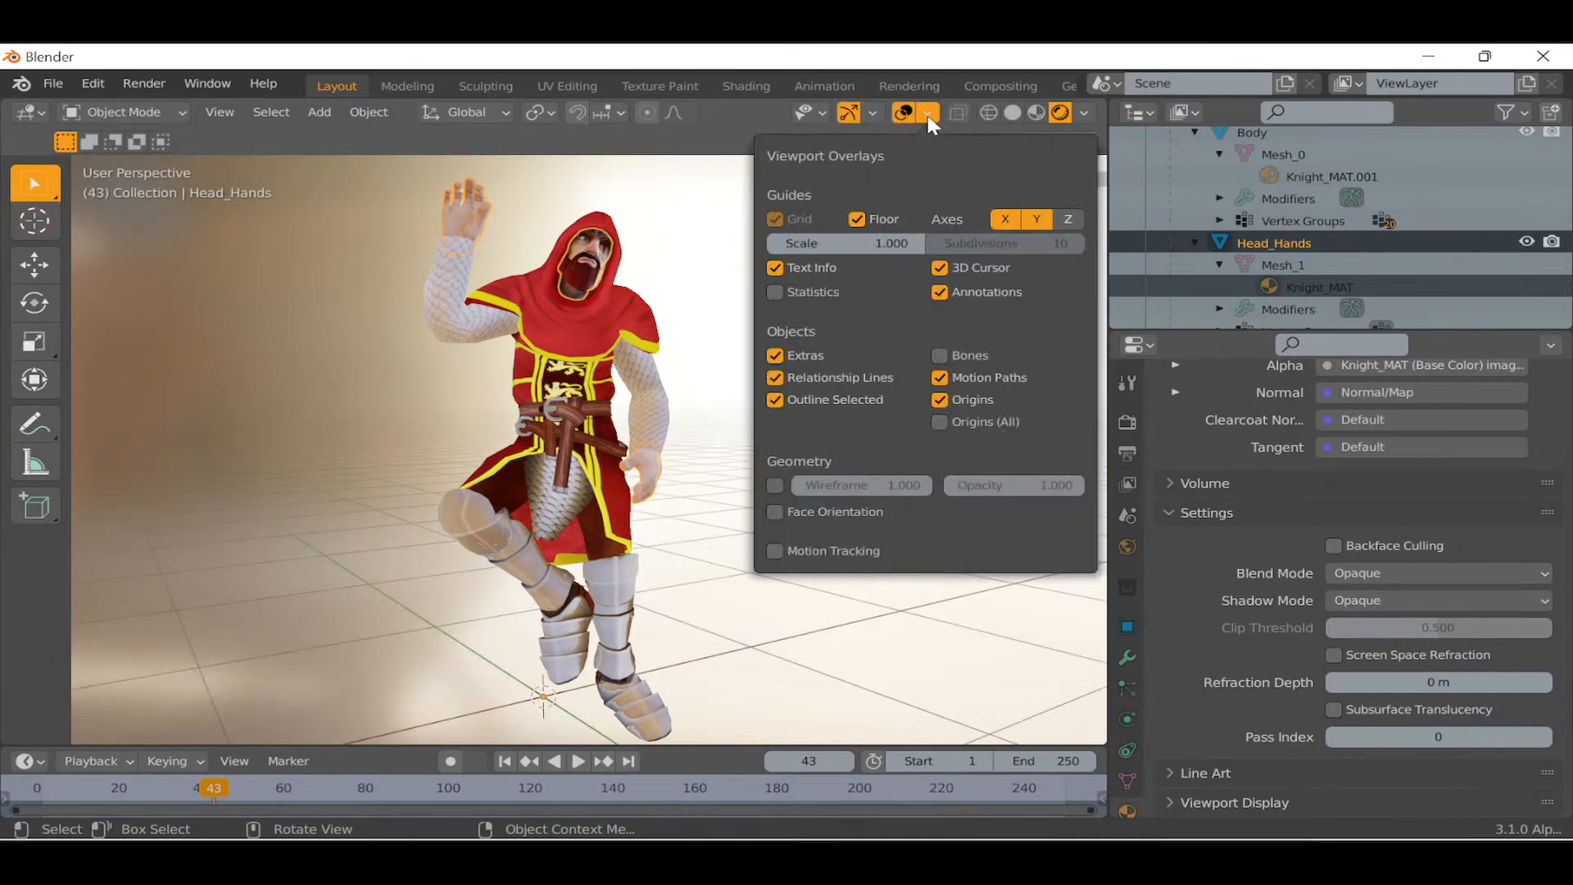
left_click(941, 357)
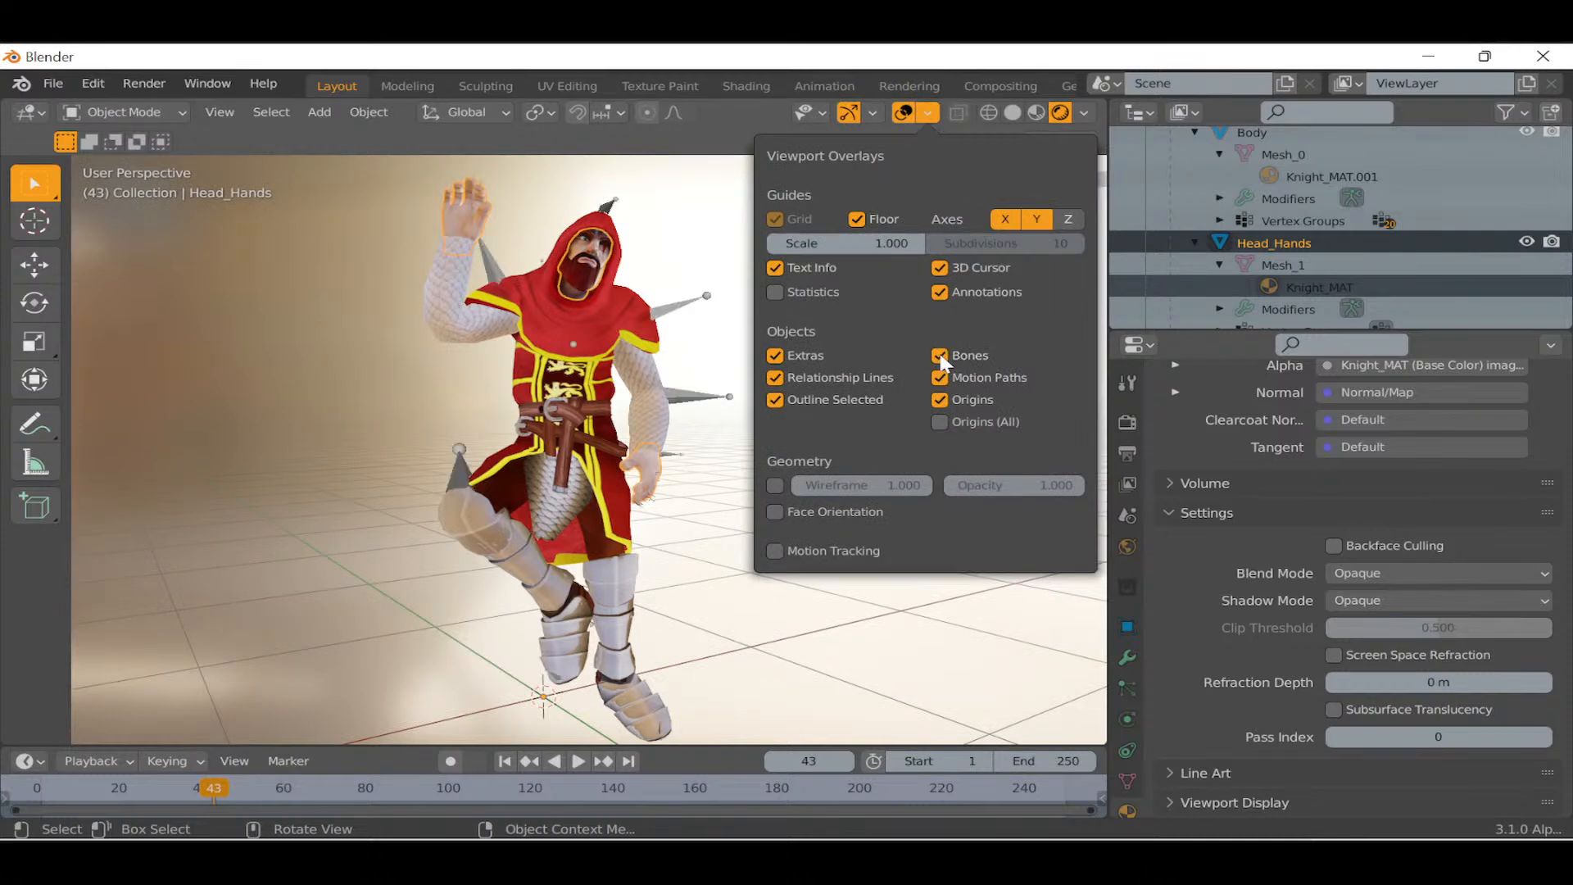
left_click(692, 311)
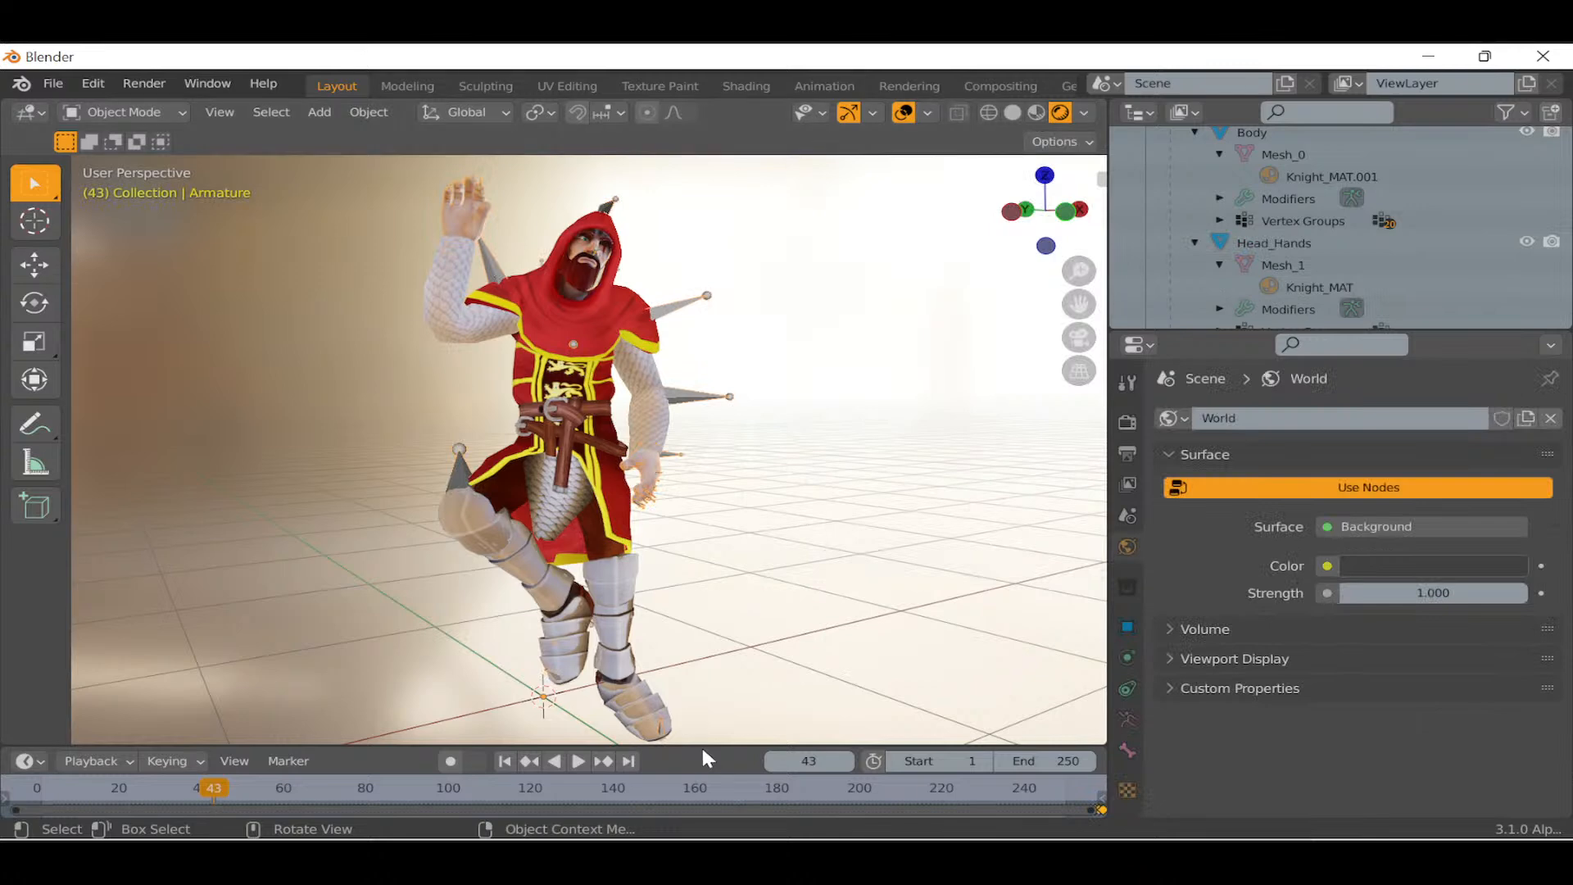
Enlarge the timeline, find the Armature's last keyframe, and set the current frame to 397.
left_click_drag(706, 744, 694, 519)
scroll(681, 673, "down", 3)
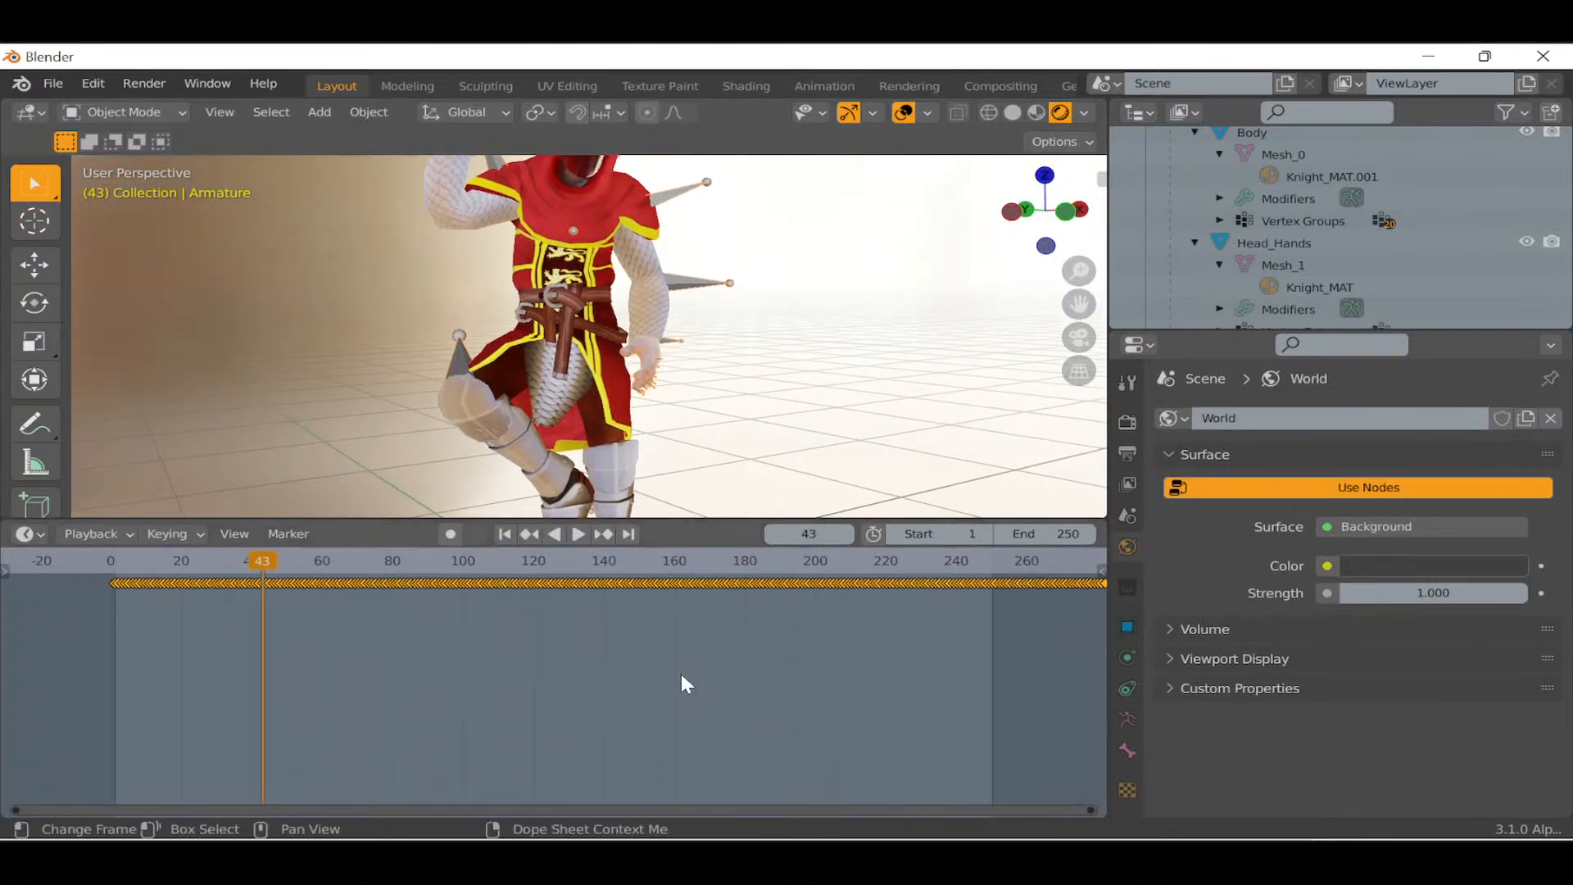
scroll(680, 674, "down", 3)
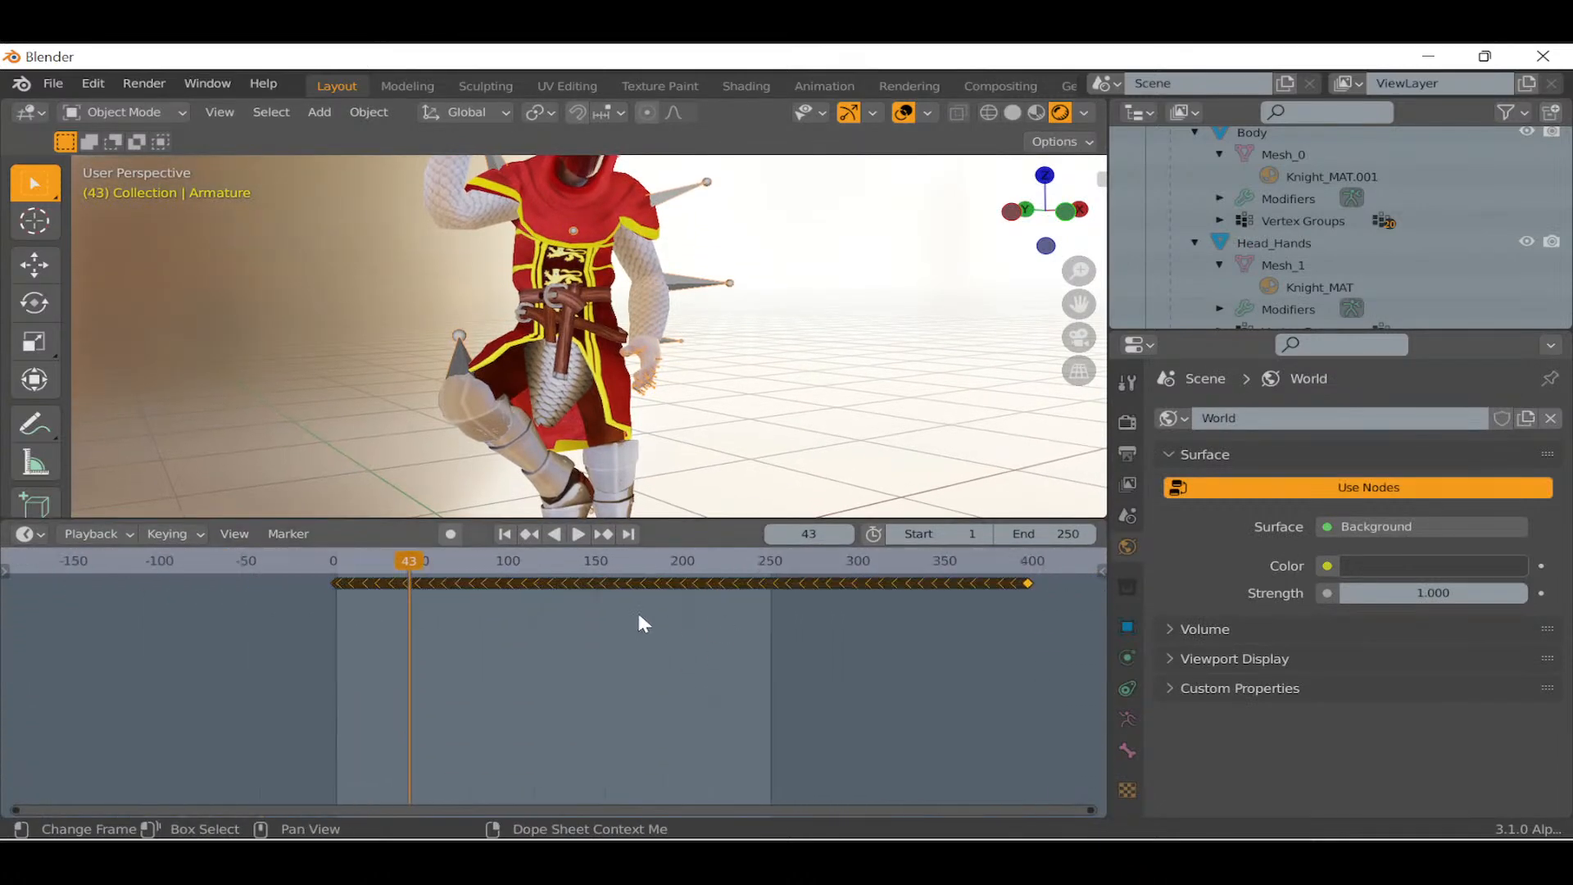
scroll(1026, 592, "up", 4)
middle_click_drag(1004, 602, 565, 665)
scroll(779, 650, "up", 5)
scroll(780, 649, "up", 5)
middle_click_drag(960, 612, 610, 660)
scroll(665, 637, "up", 4)
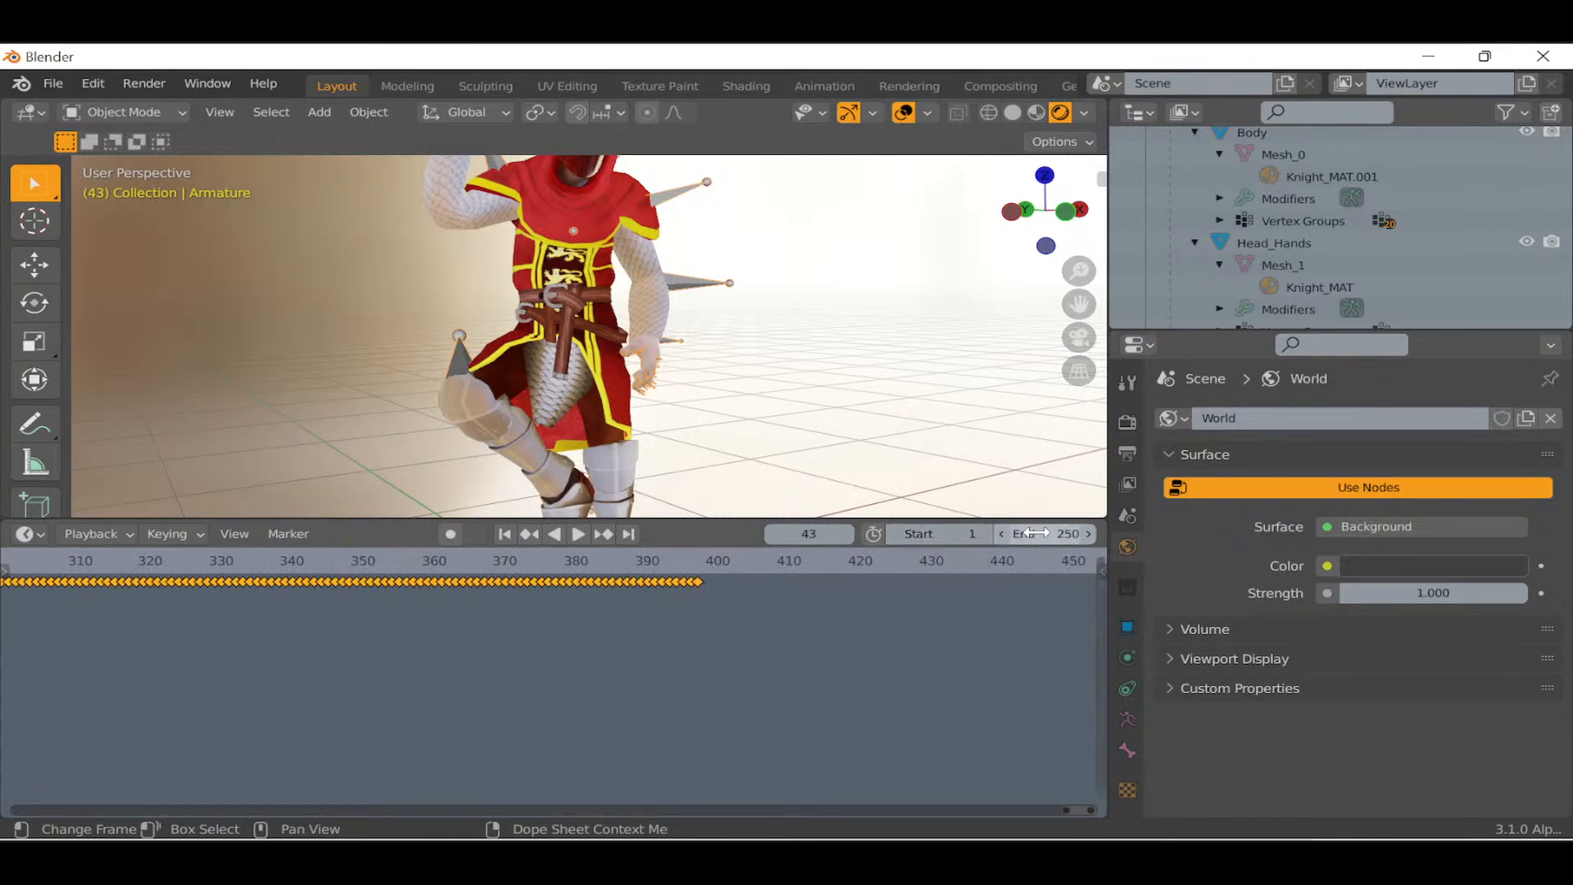
left_click(698, 574)
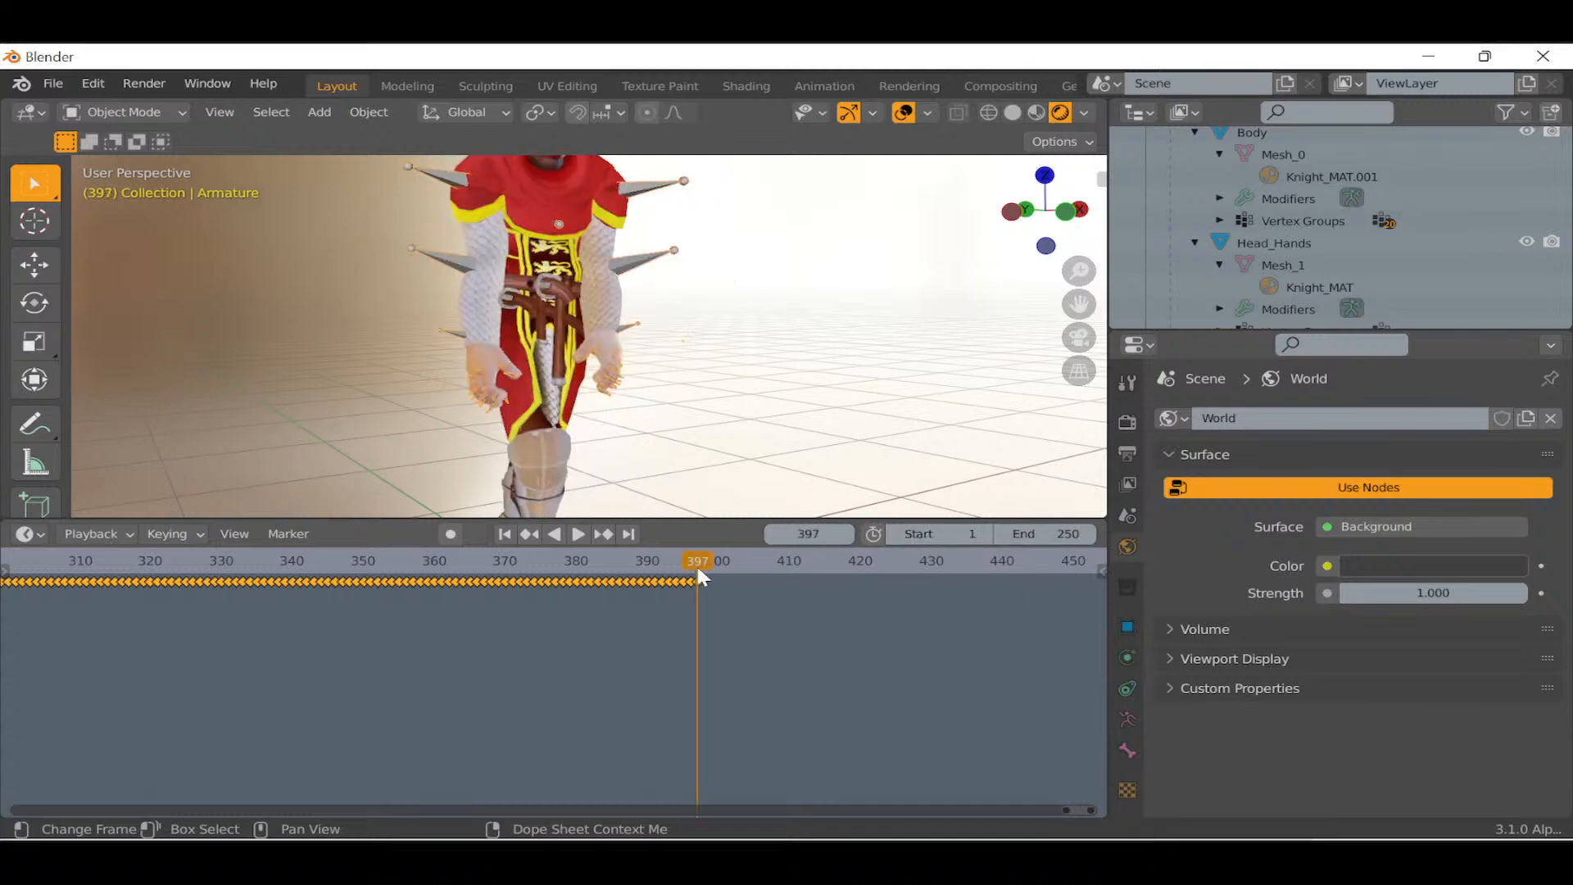
Set the scene's End frame to 397.
left_click(1024, 533)
type("397")
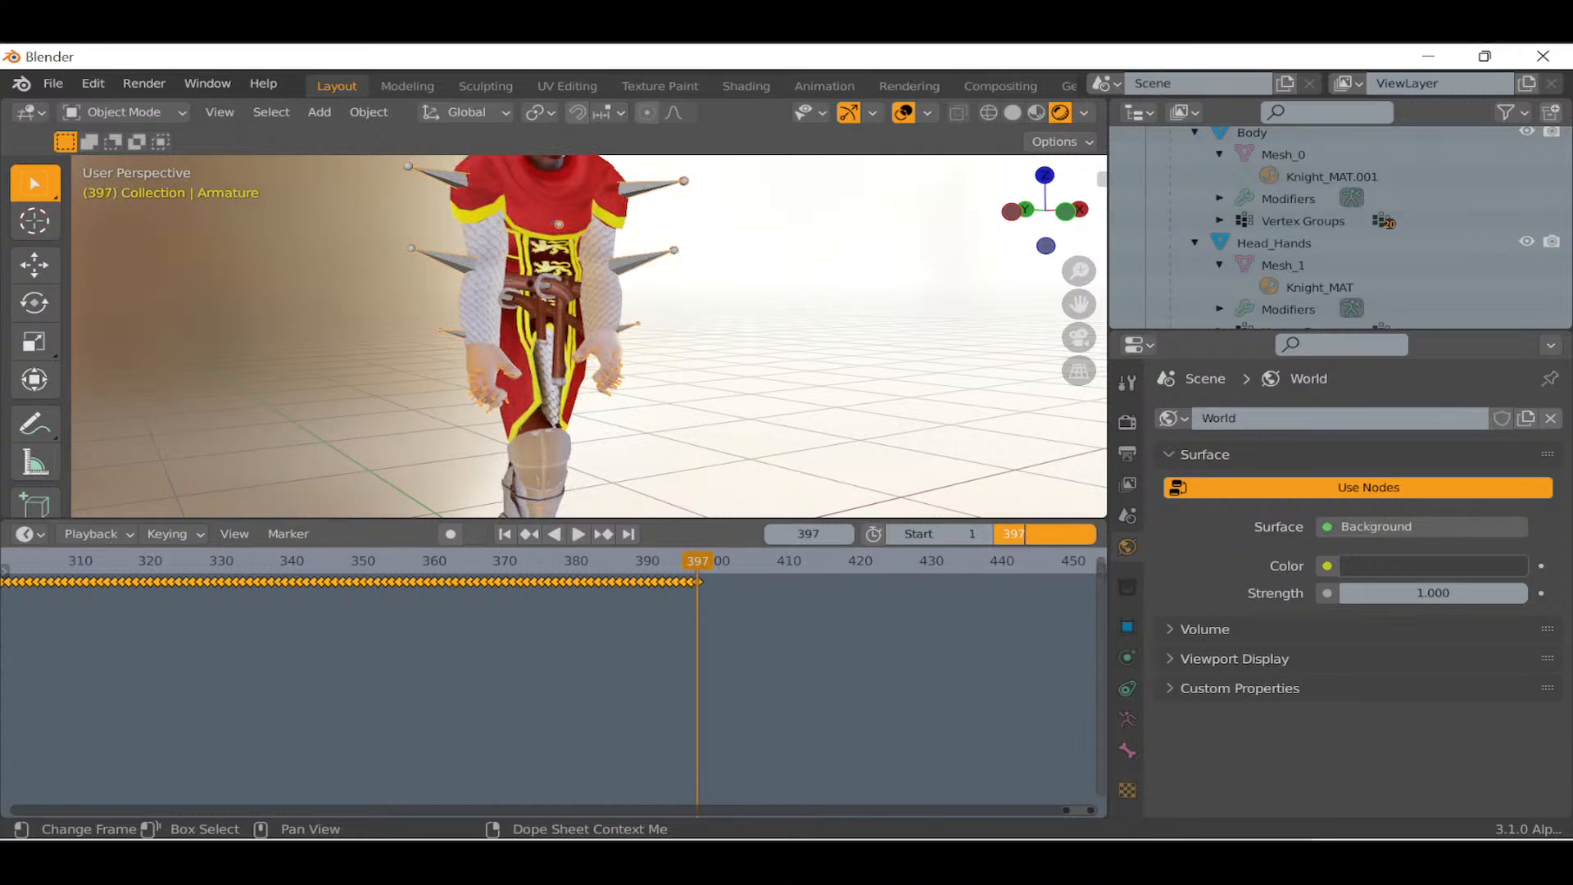
key("Return")
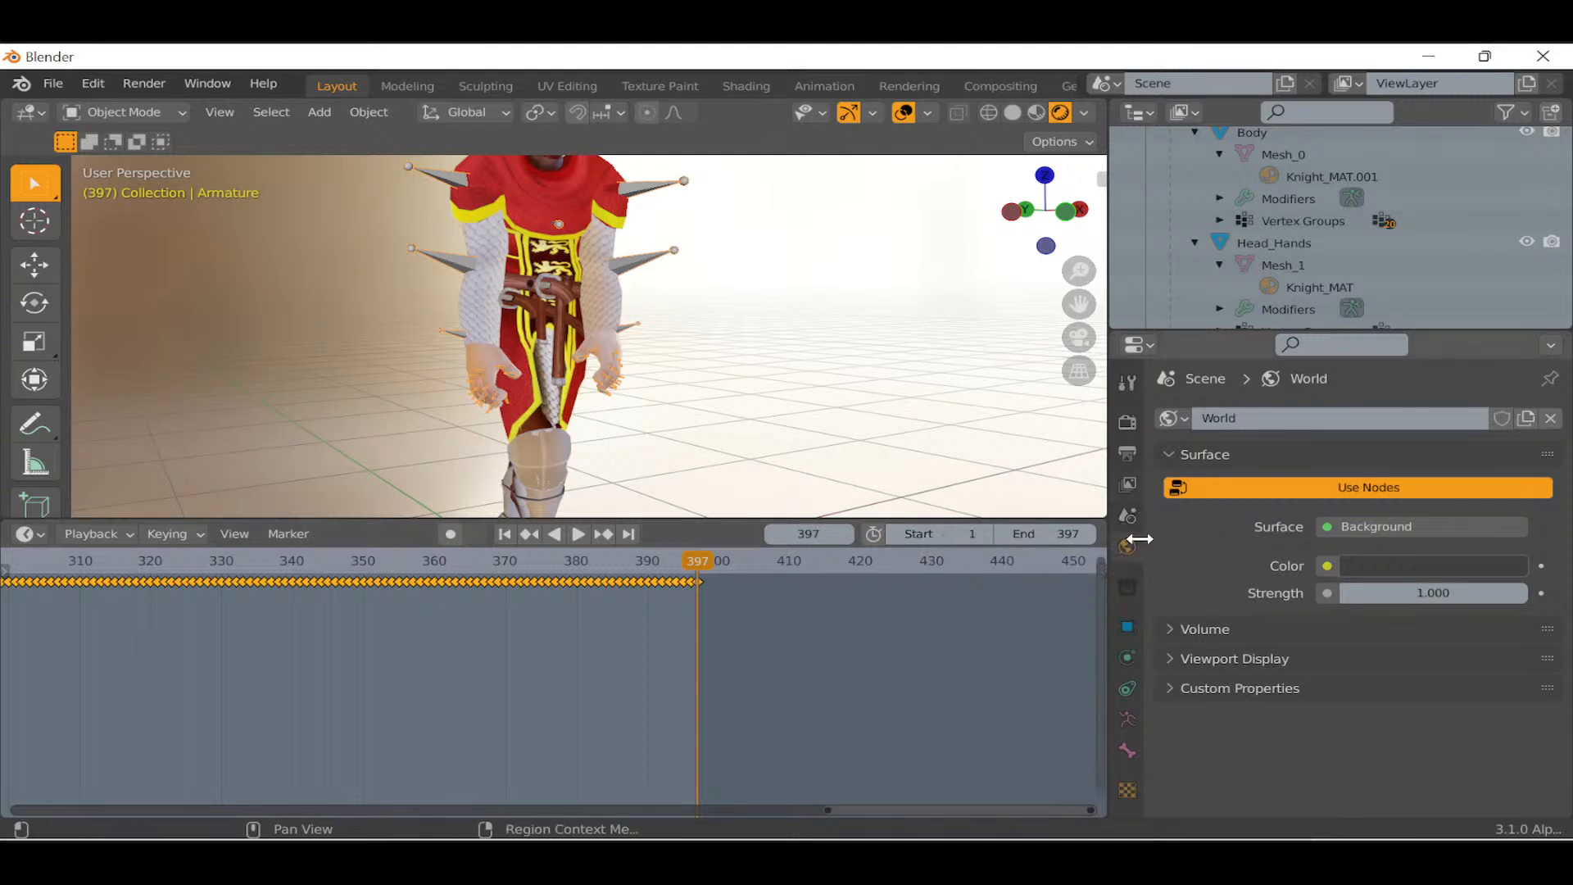
Set the render output folder to D:\Blender\Anim Work\Test 5\.
left_click(1128, 422)
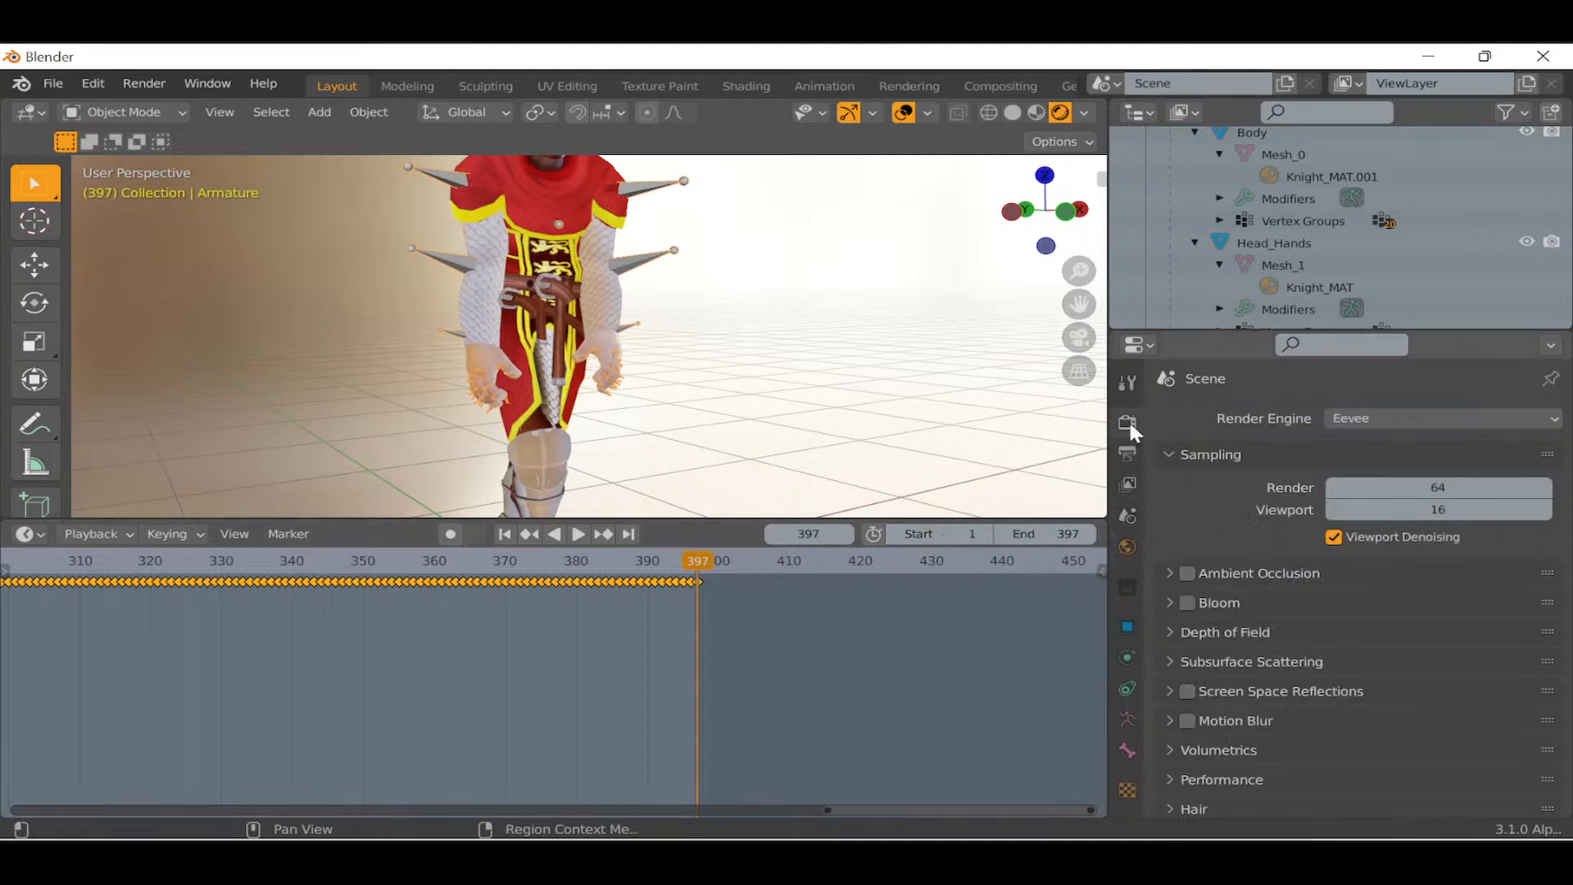
left_click(1128, 451)
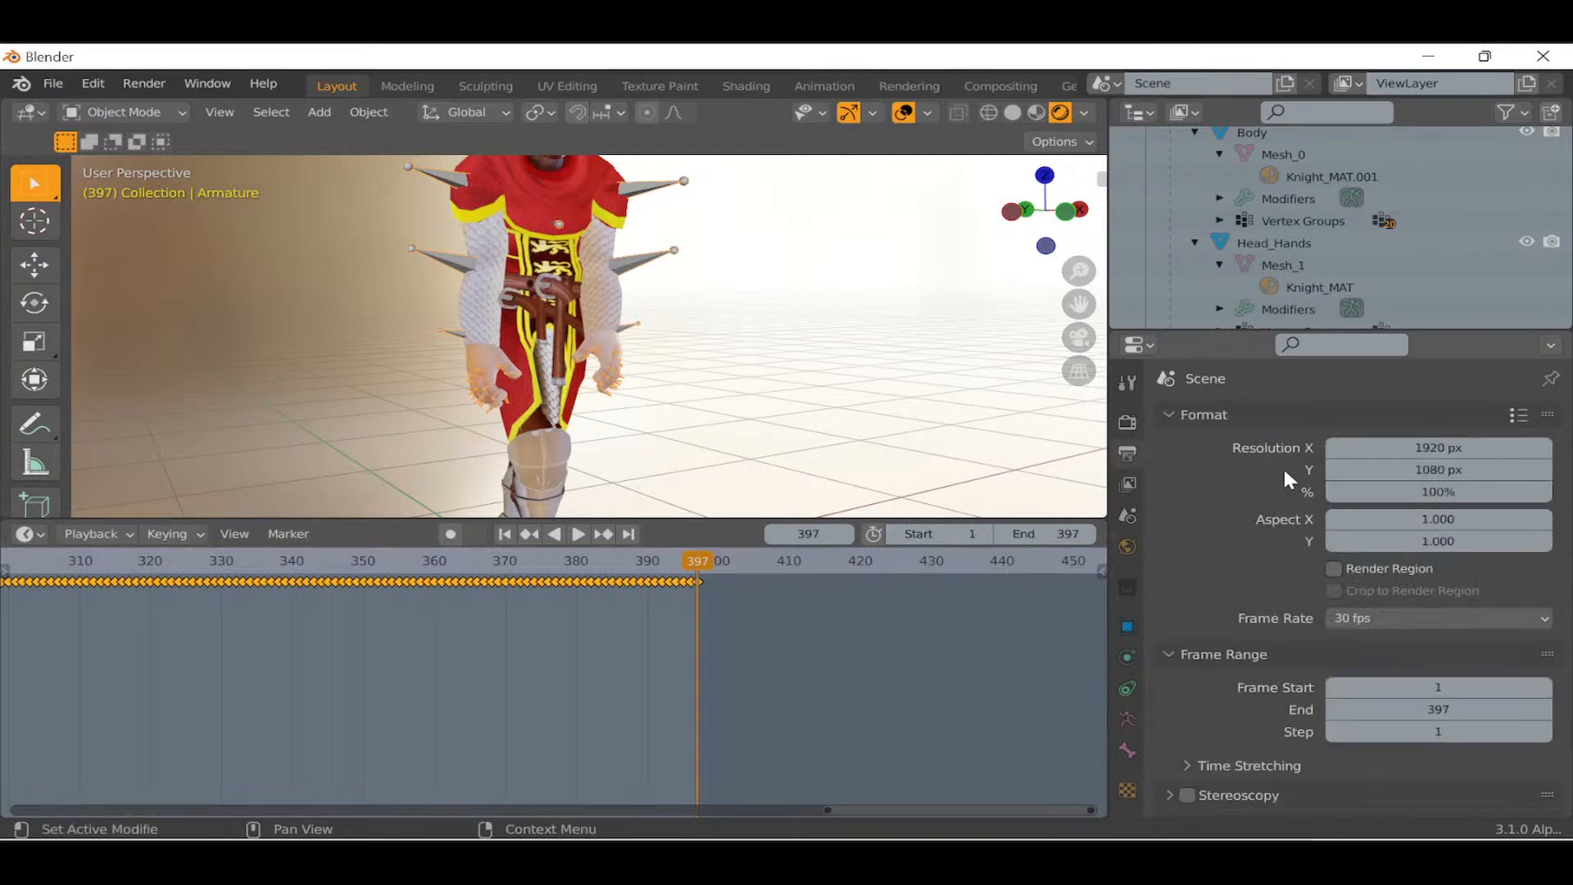
scroll(1227, 481, "down", 6)
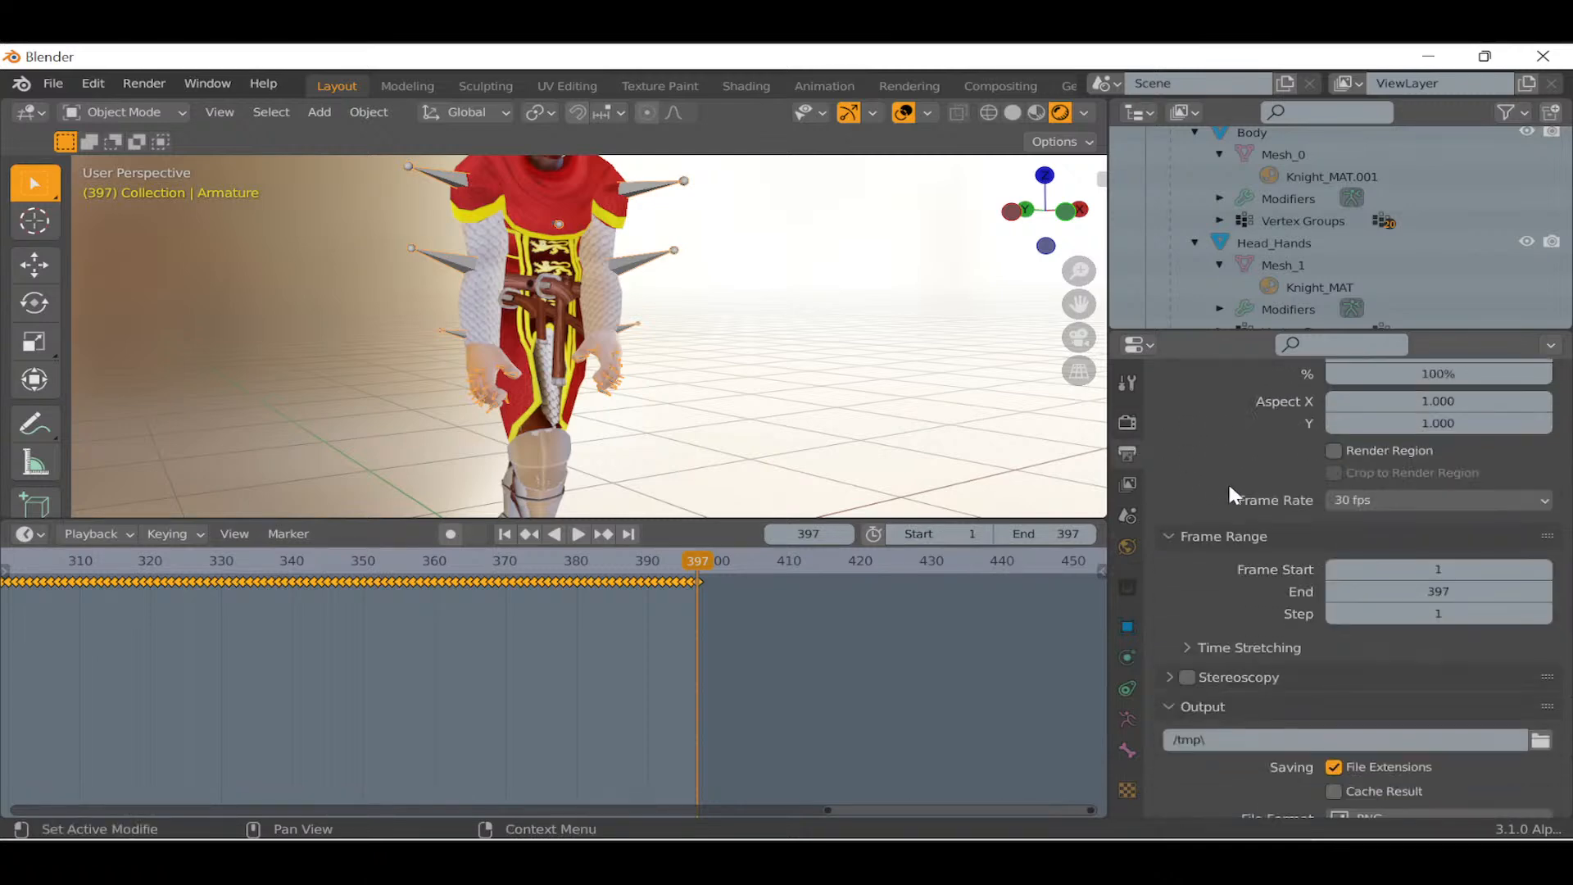
scroll(1229, 488, "up", 5)
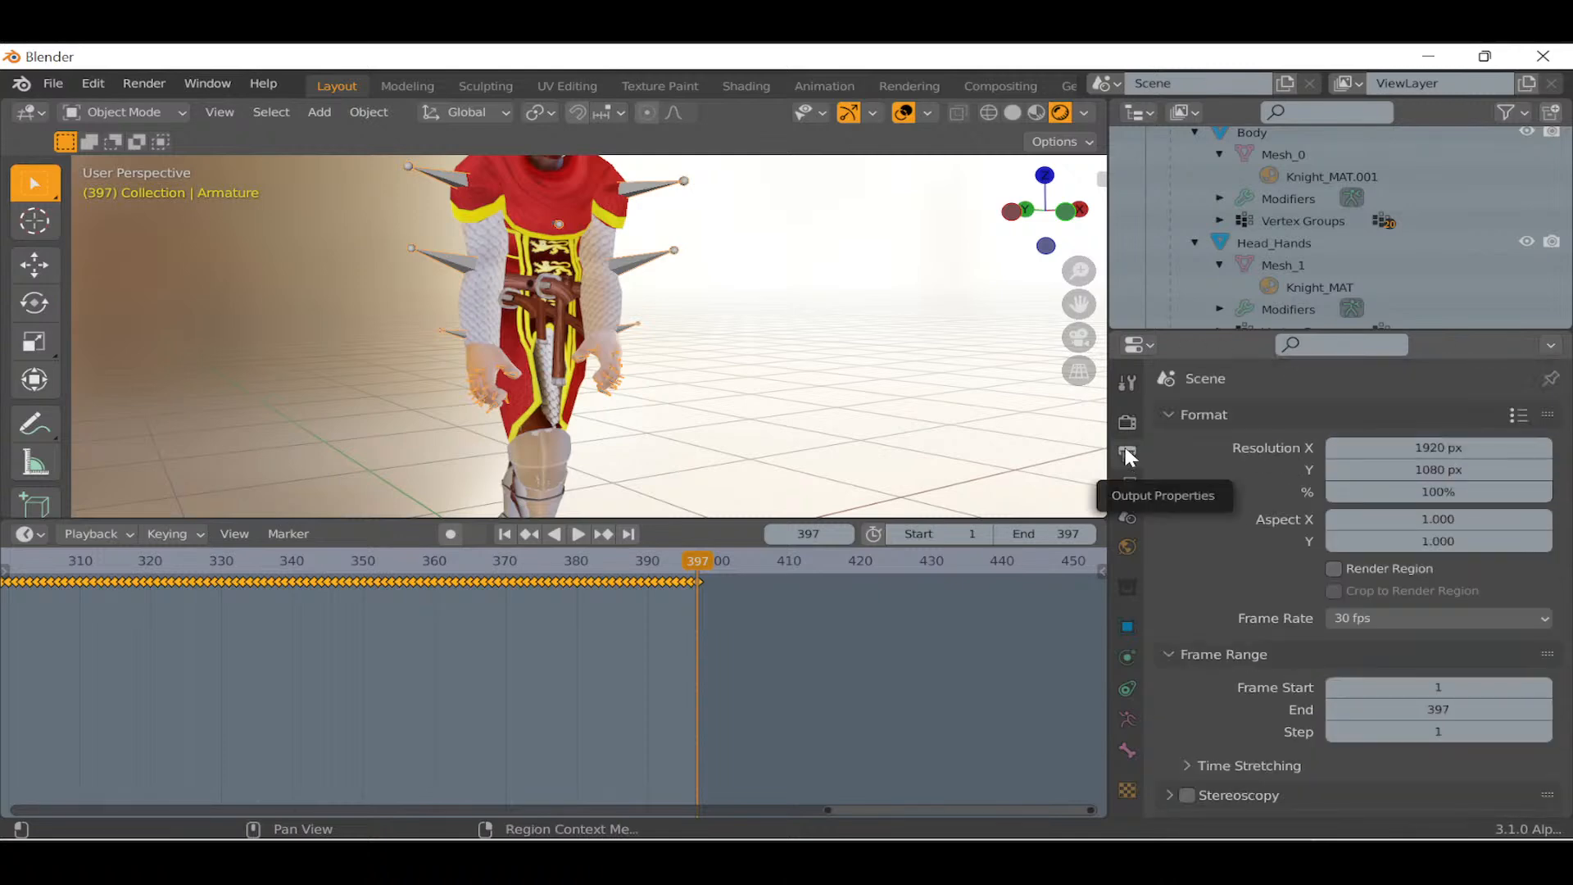
scroll(1236, 498, "down", 5)
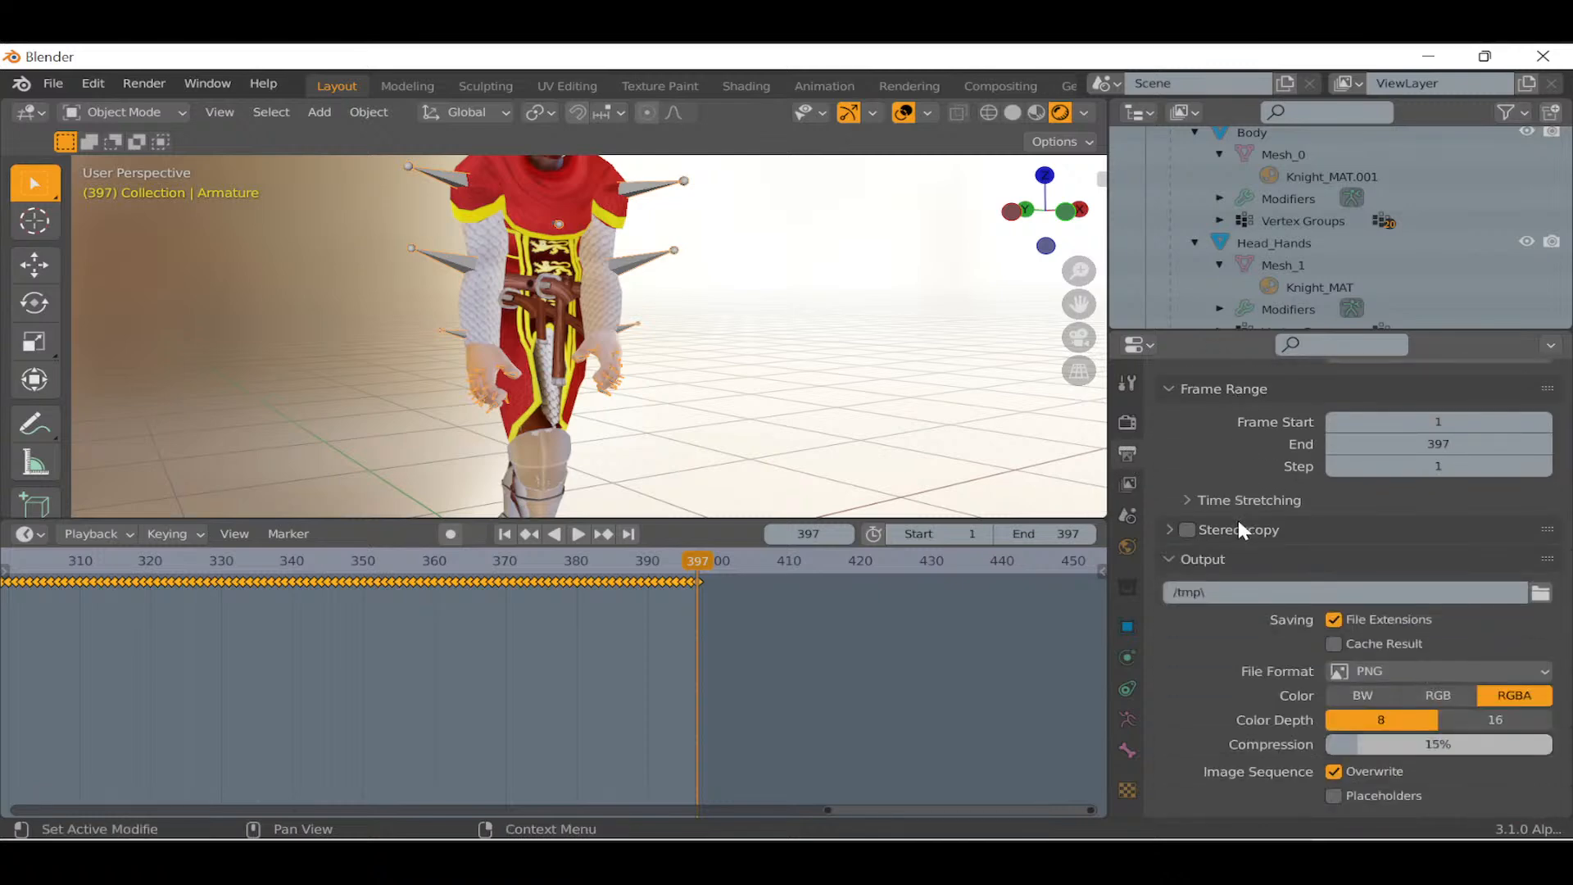
left_click(1540, 593)
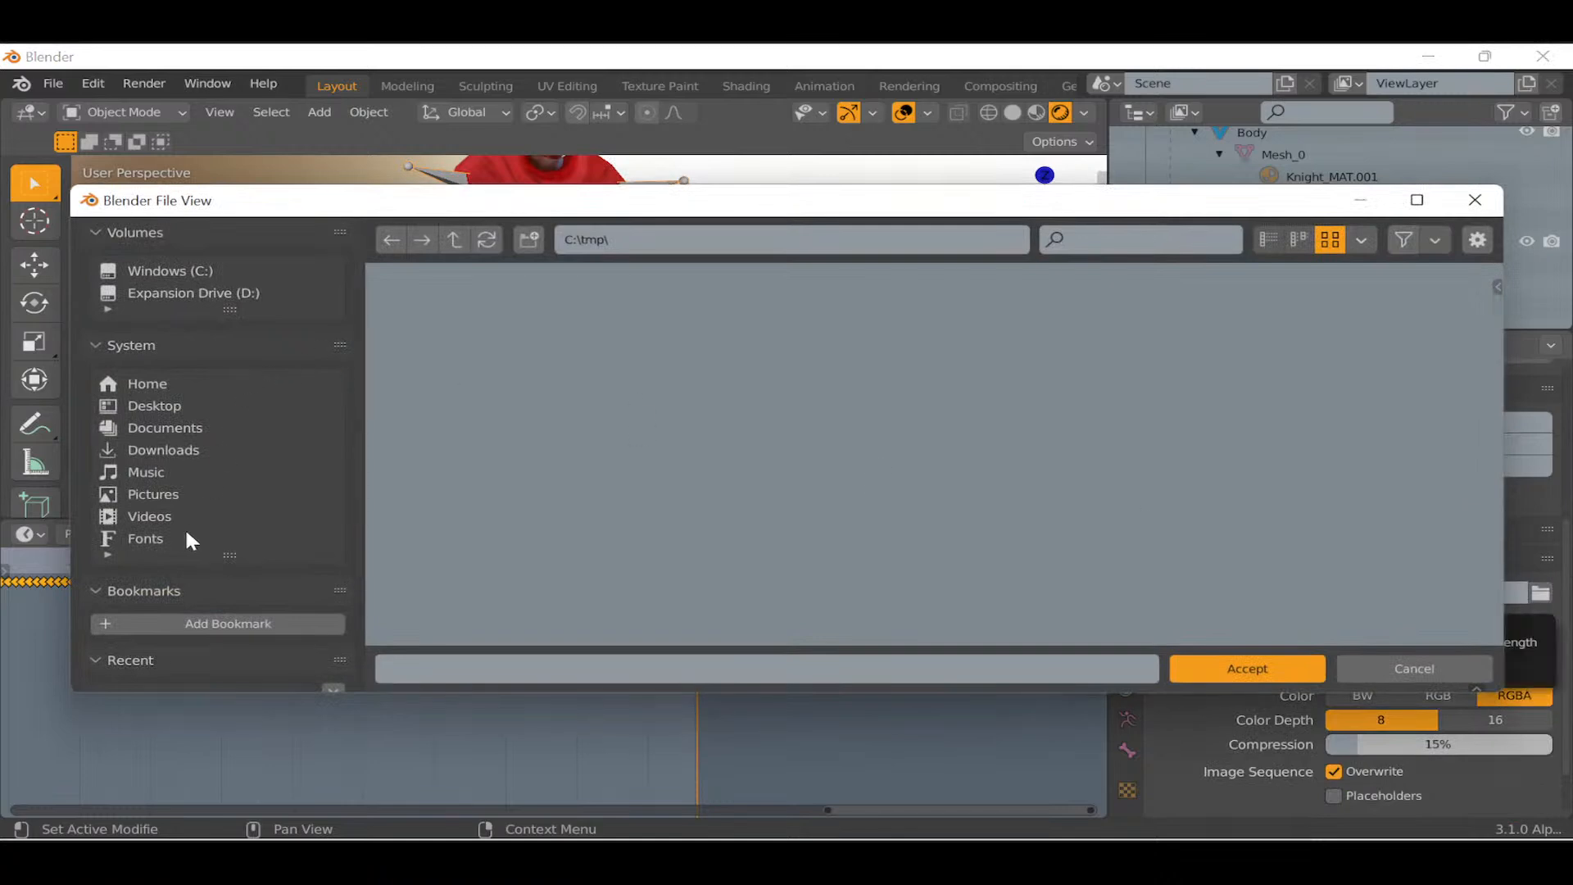
scroll(188, 533, "down", 3)
scroll(204, 549, "down", 3)
left_click(180, 493)
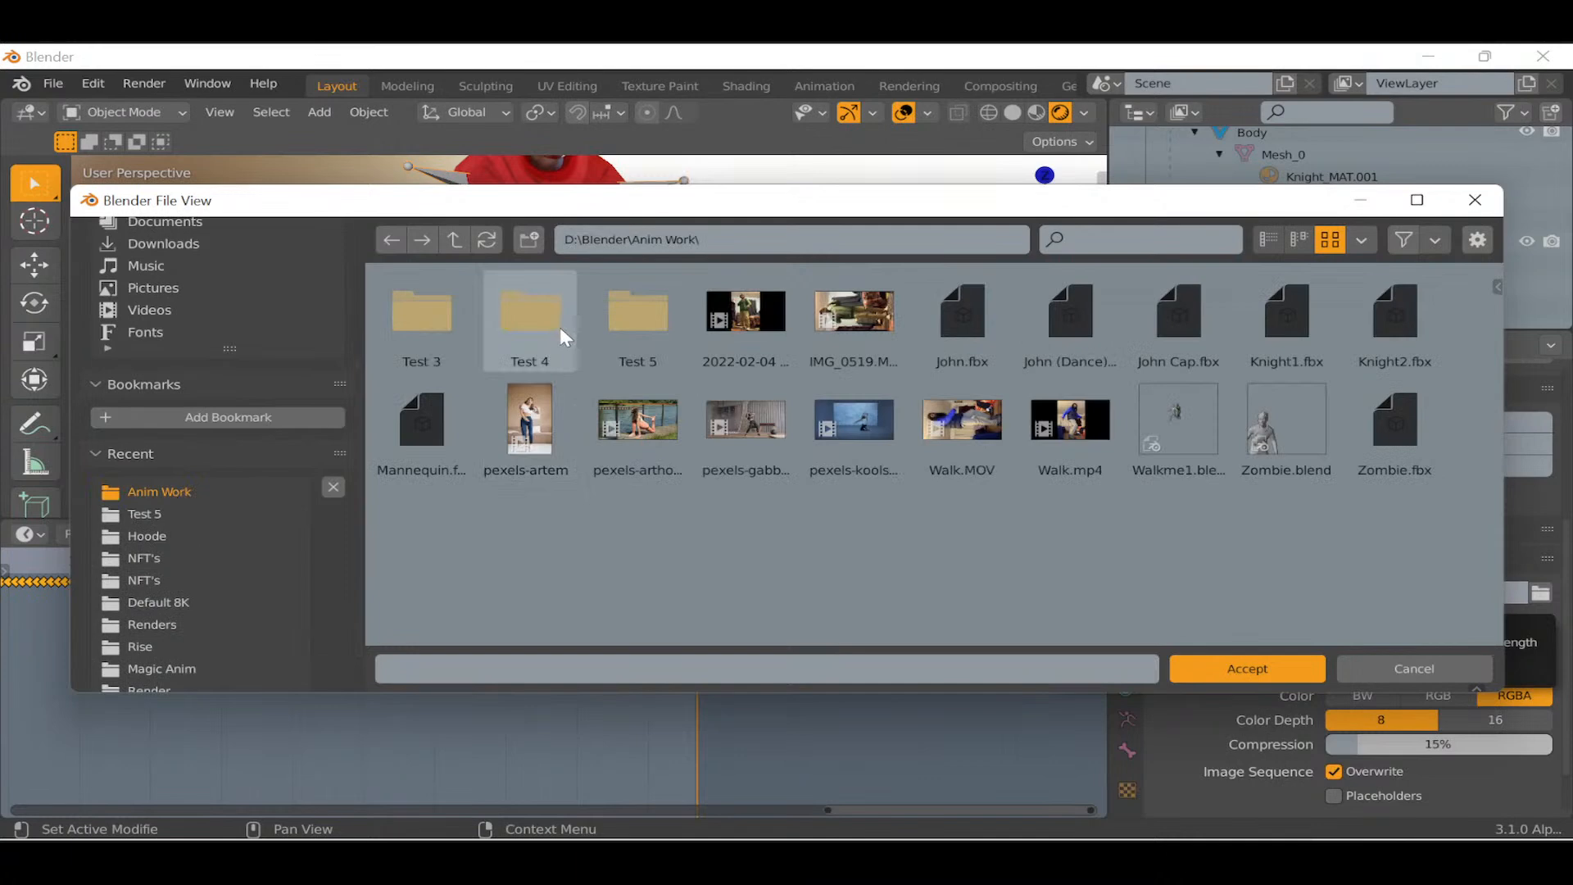
double_click(653, 319)
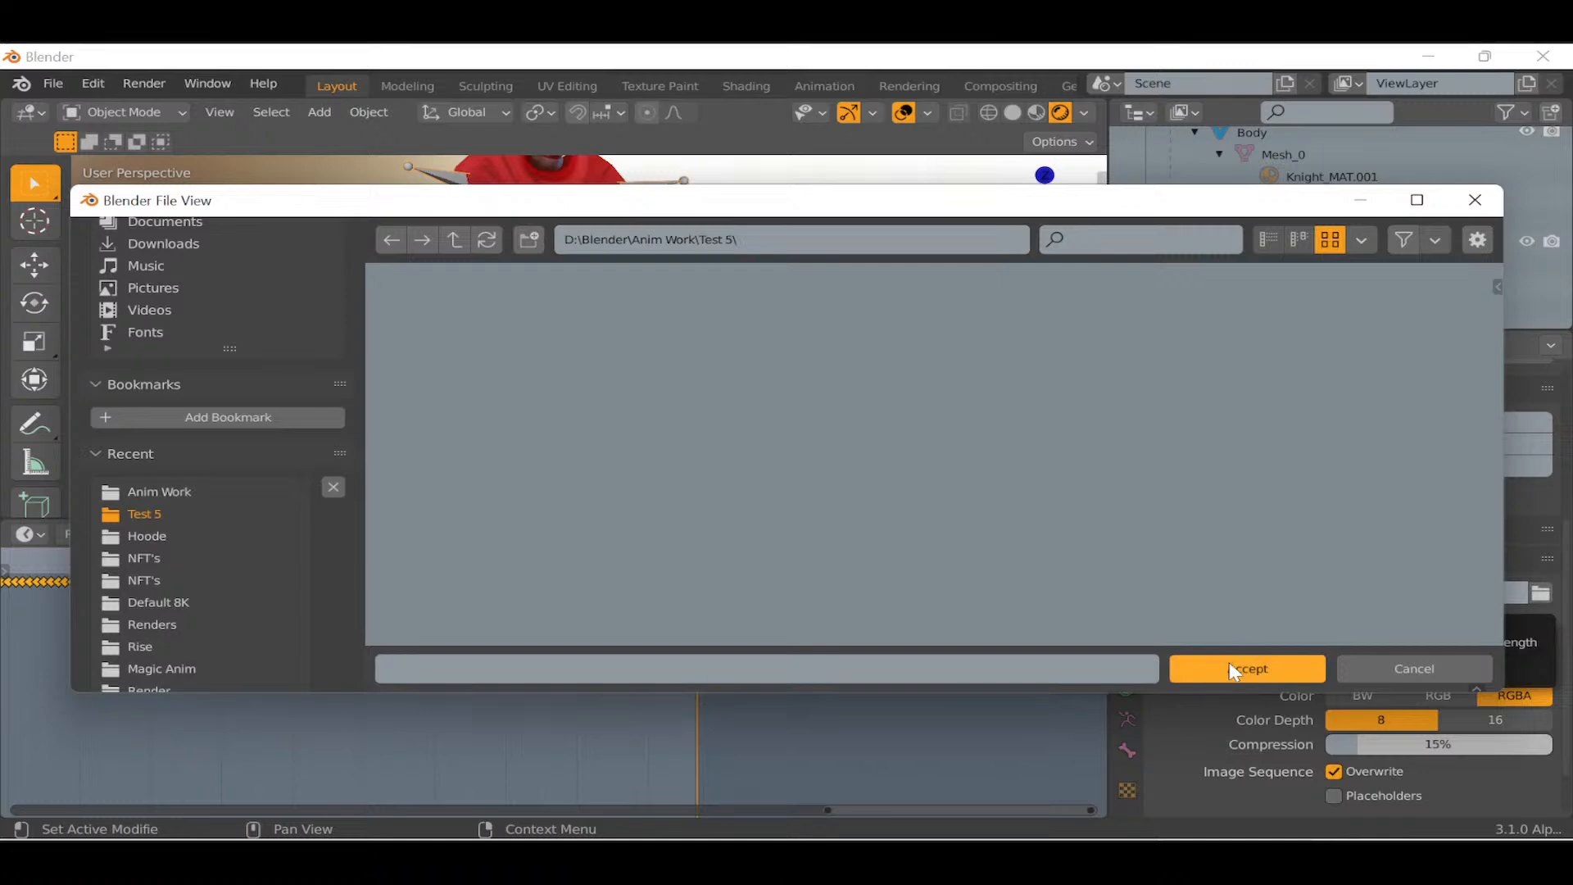
left_click(1254, 672)
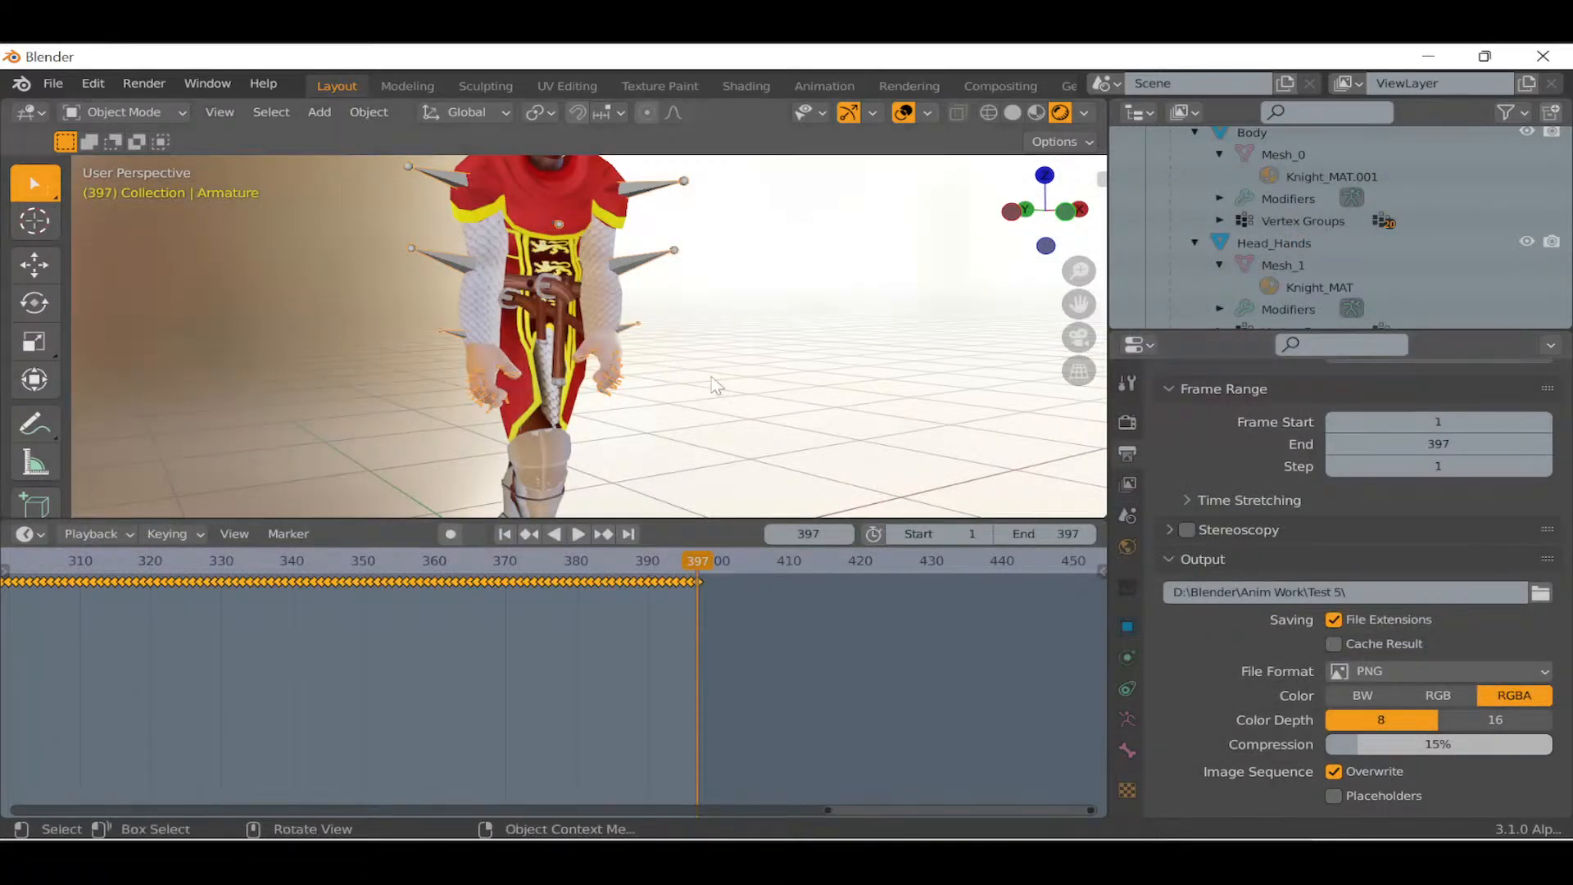
Try Viewport Render Animation with bones and overlays shown, and close the render window.
left_click(218, 112)
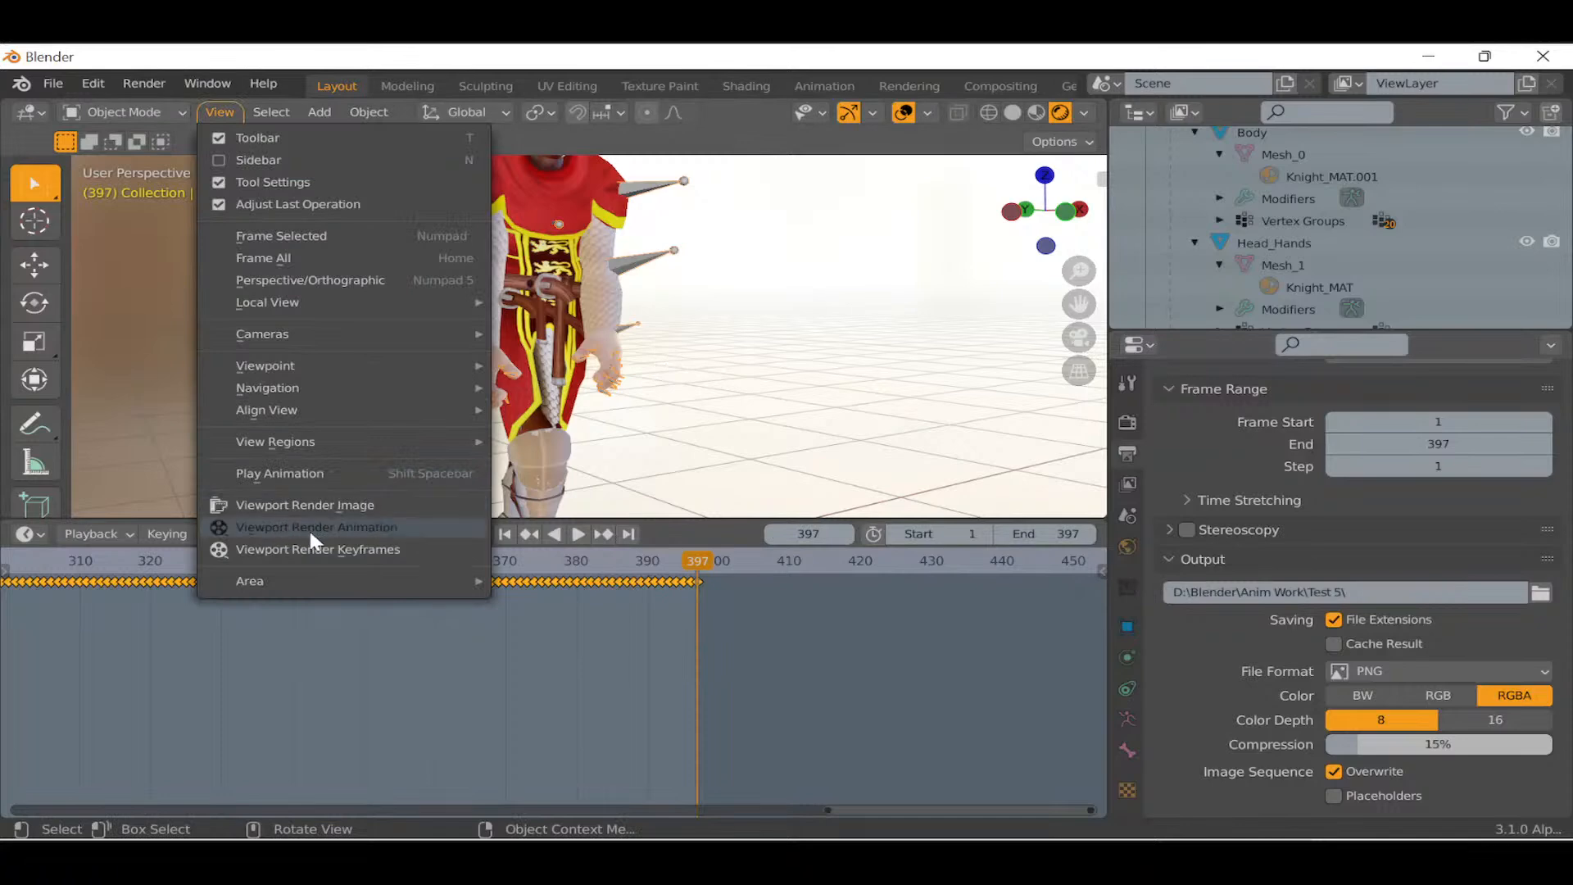
left_click(334, 527)
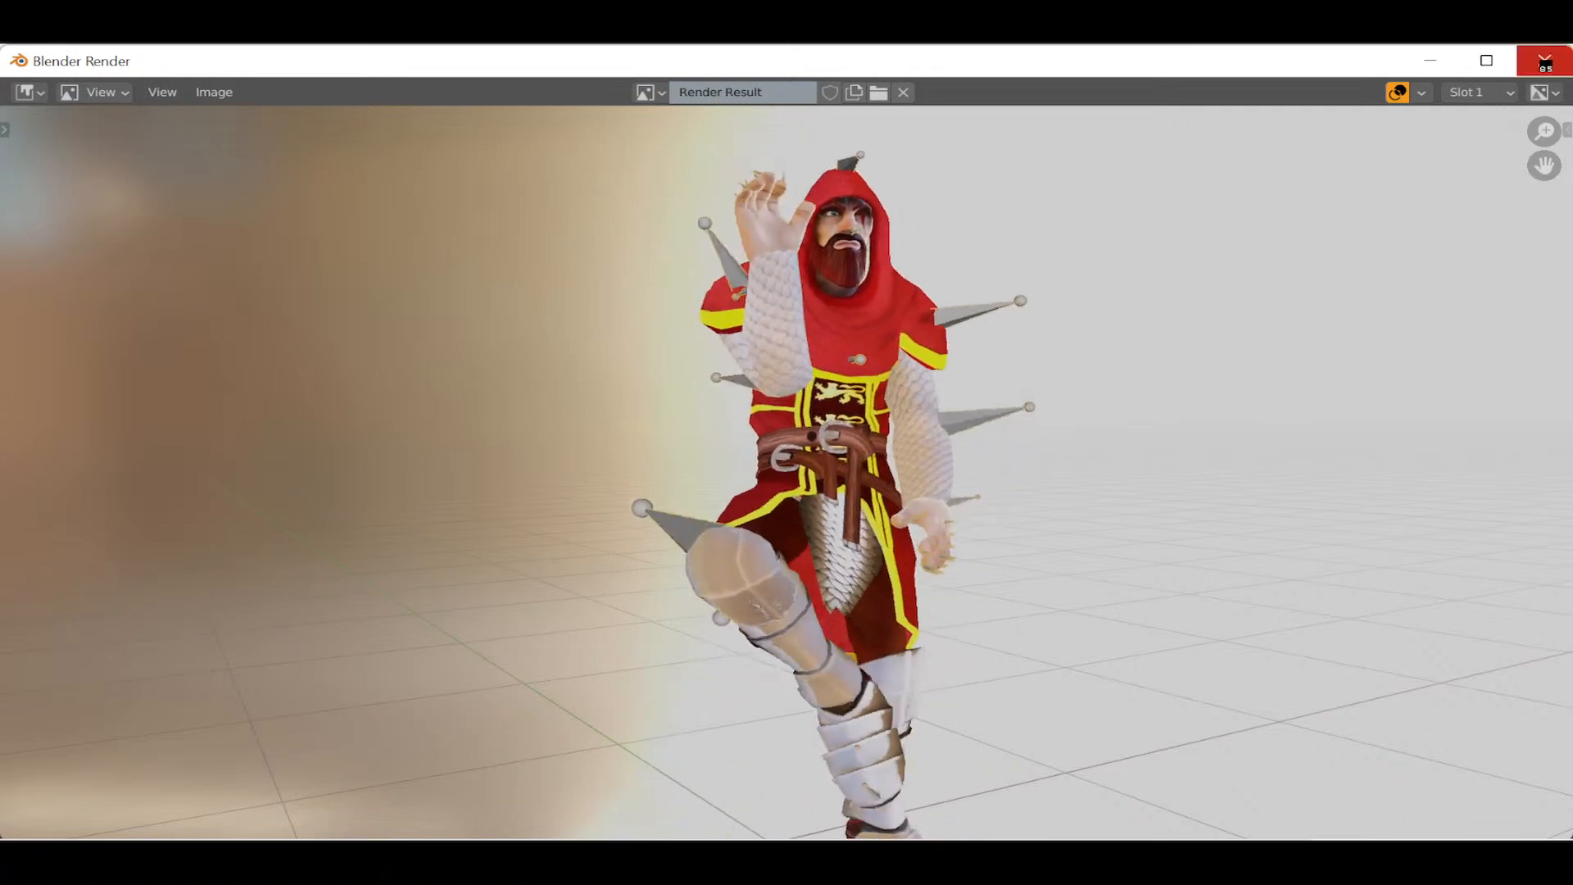
left_click(1544, 64)
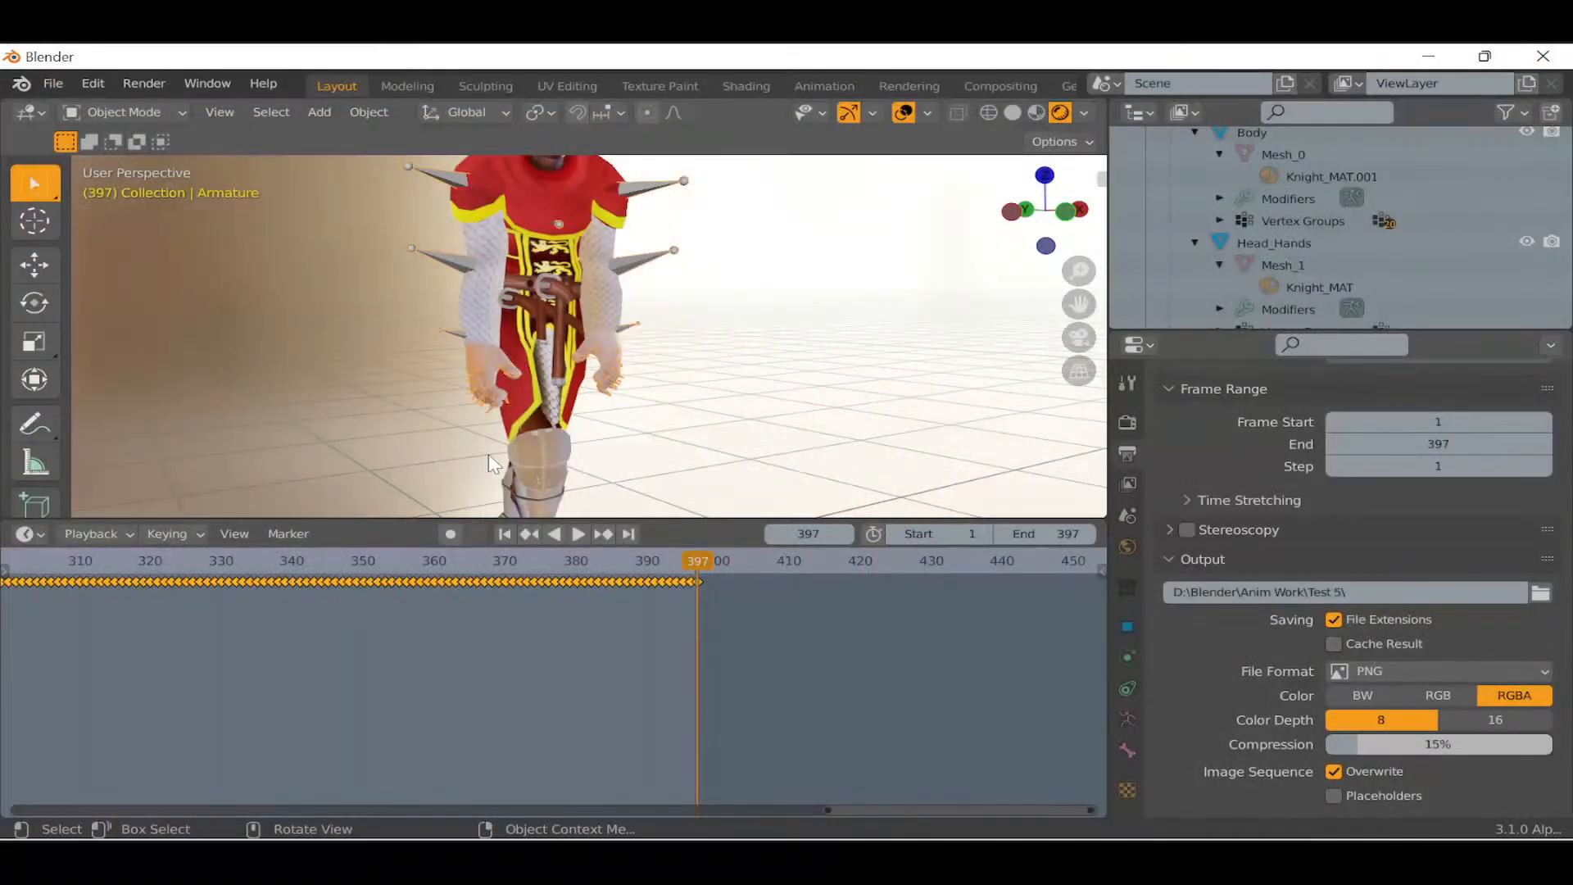
Hide all viewport overlays and shrink the timeline to give the knight's view more height.
left_click(926, 113)
left_click(906, 112)
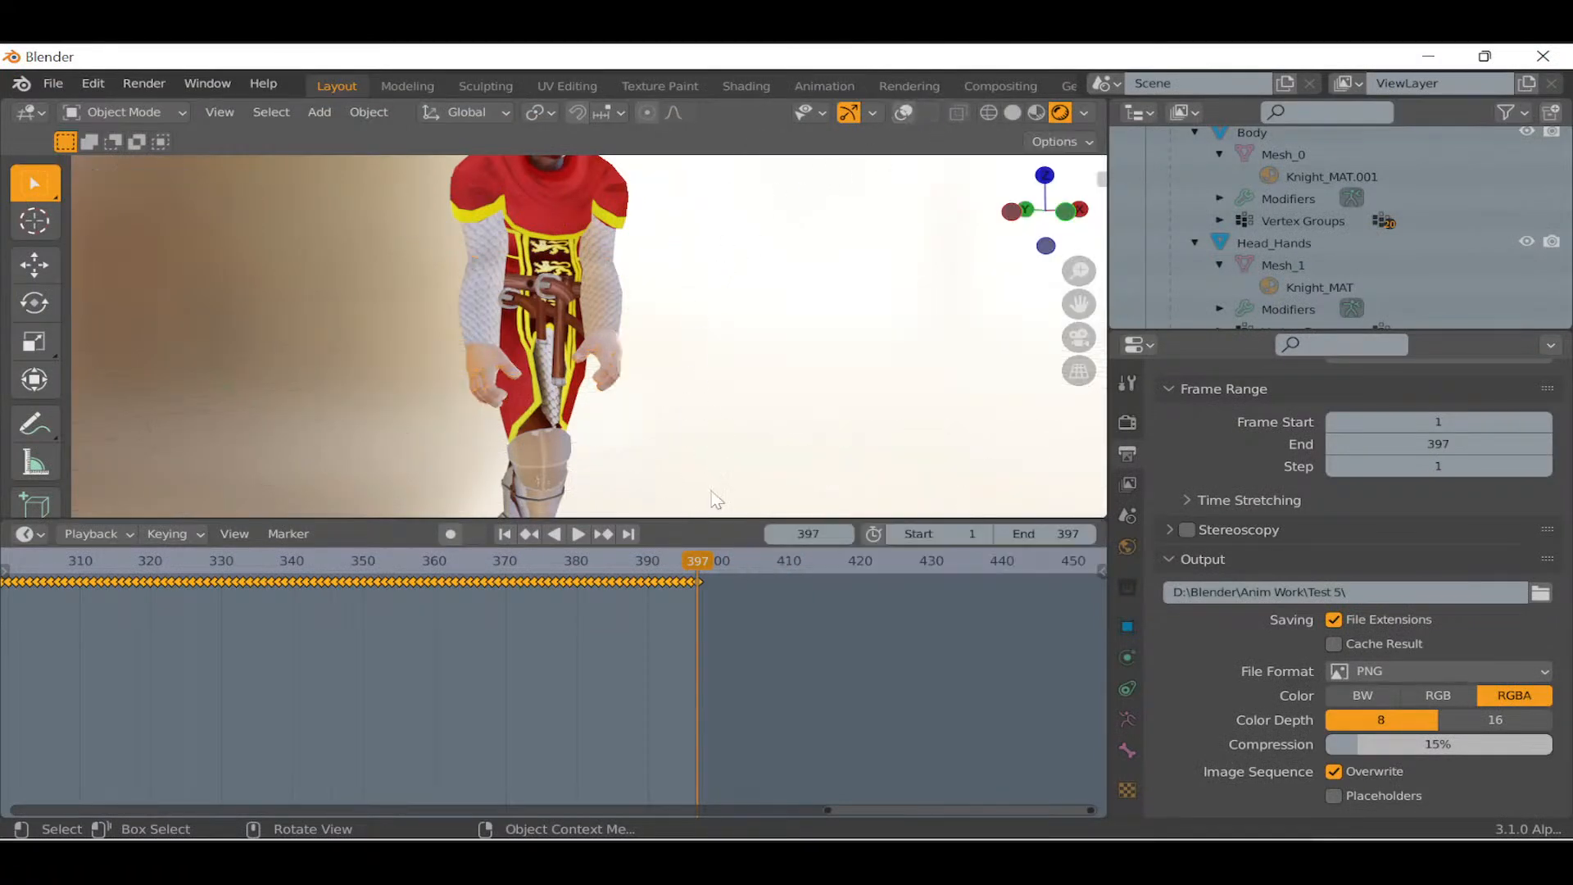
left_click_drag(710, 518, 707, 670)
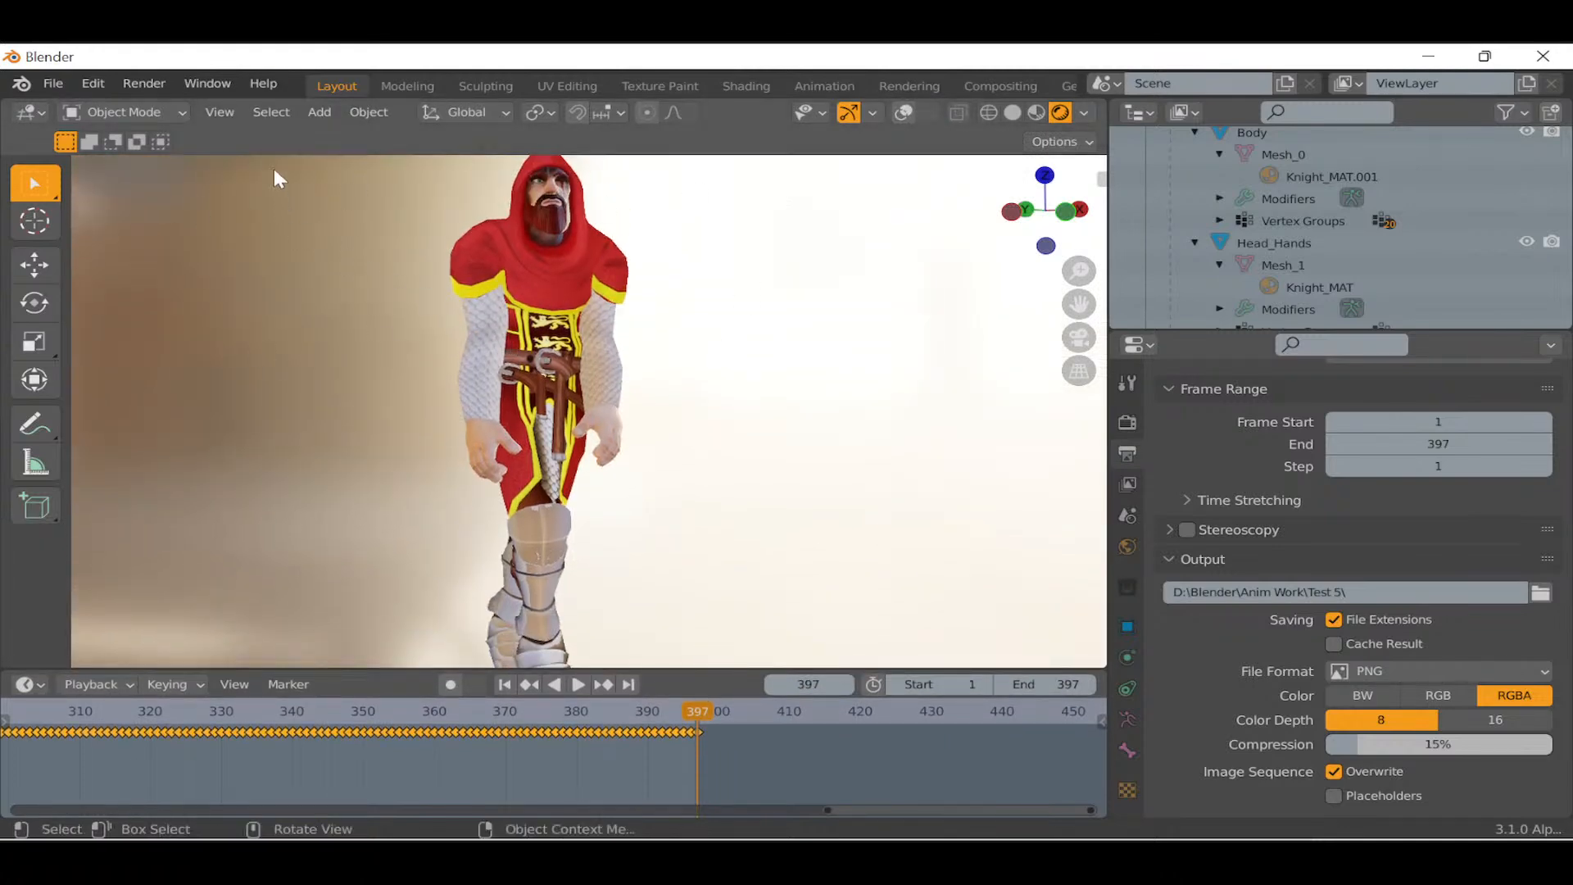
Try Viewport Render Keyframes on the view without overlays, and close the render window.
left_click(223, 112)
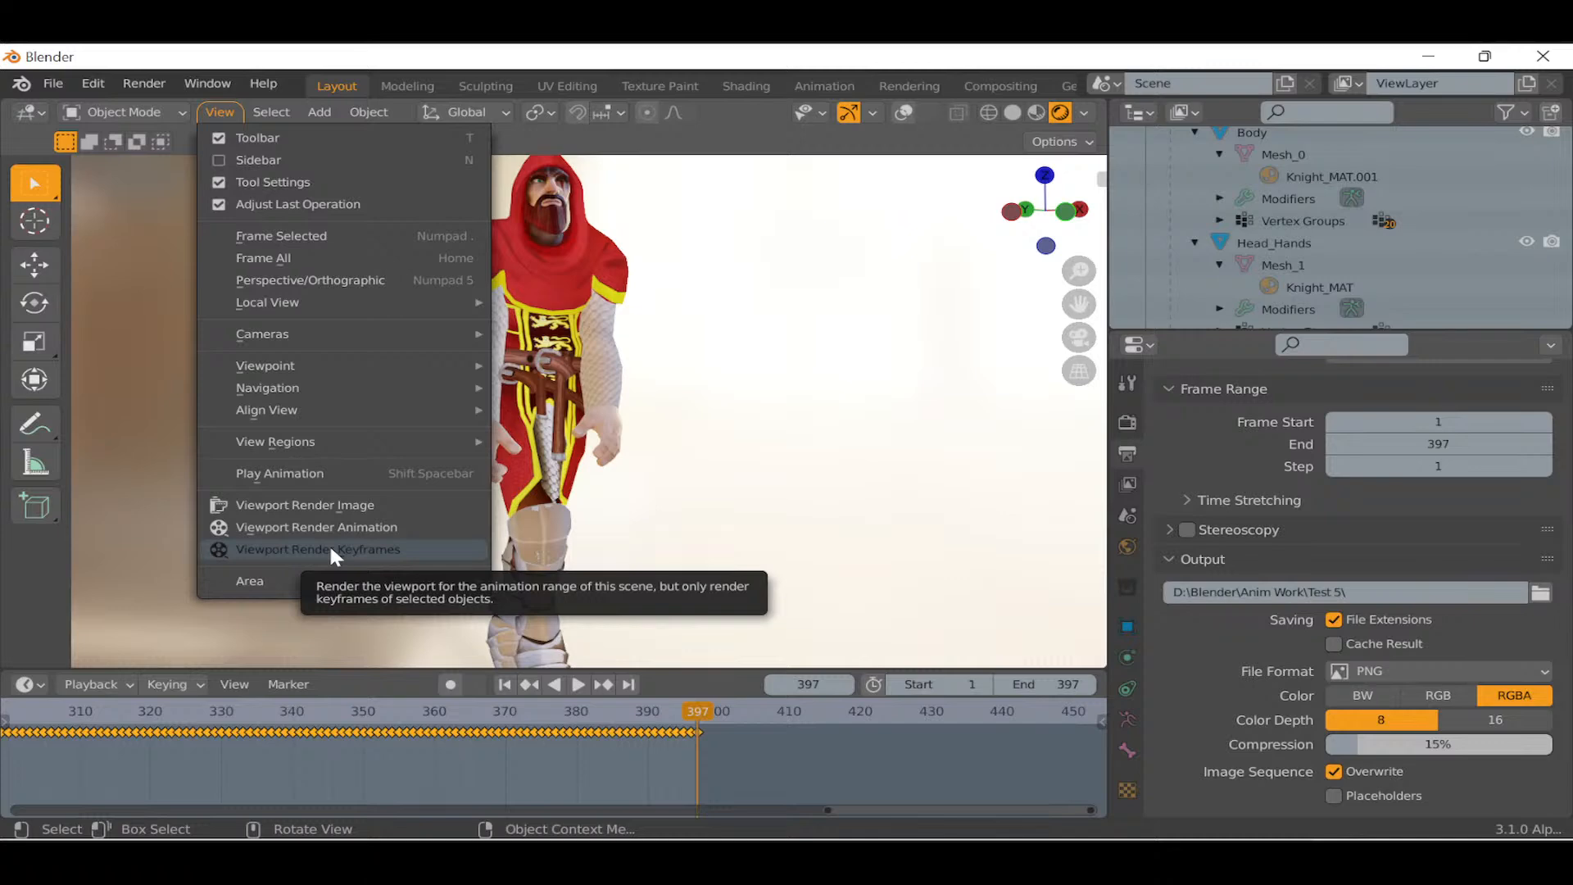
left_click(331, 549)
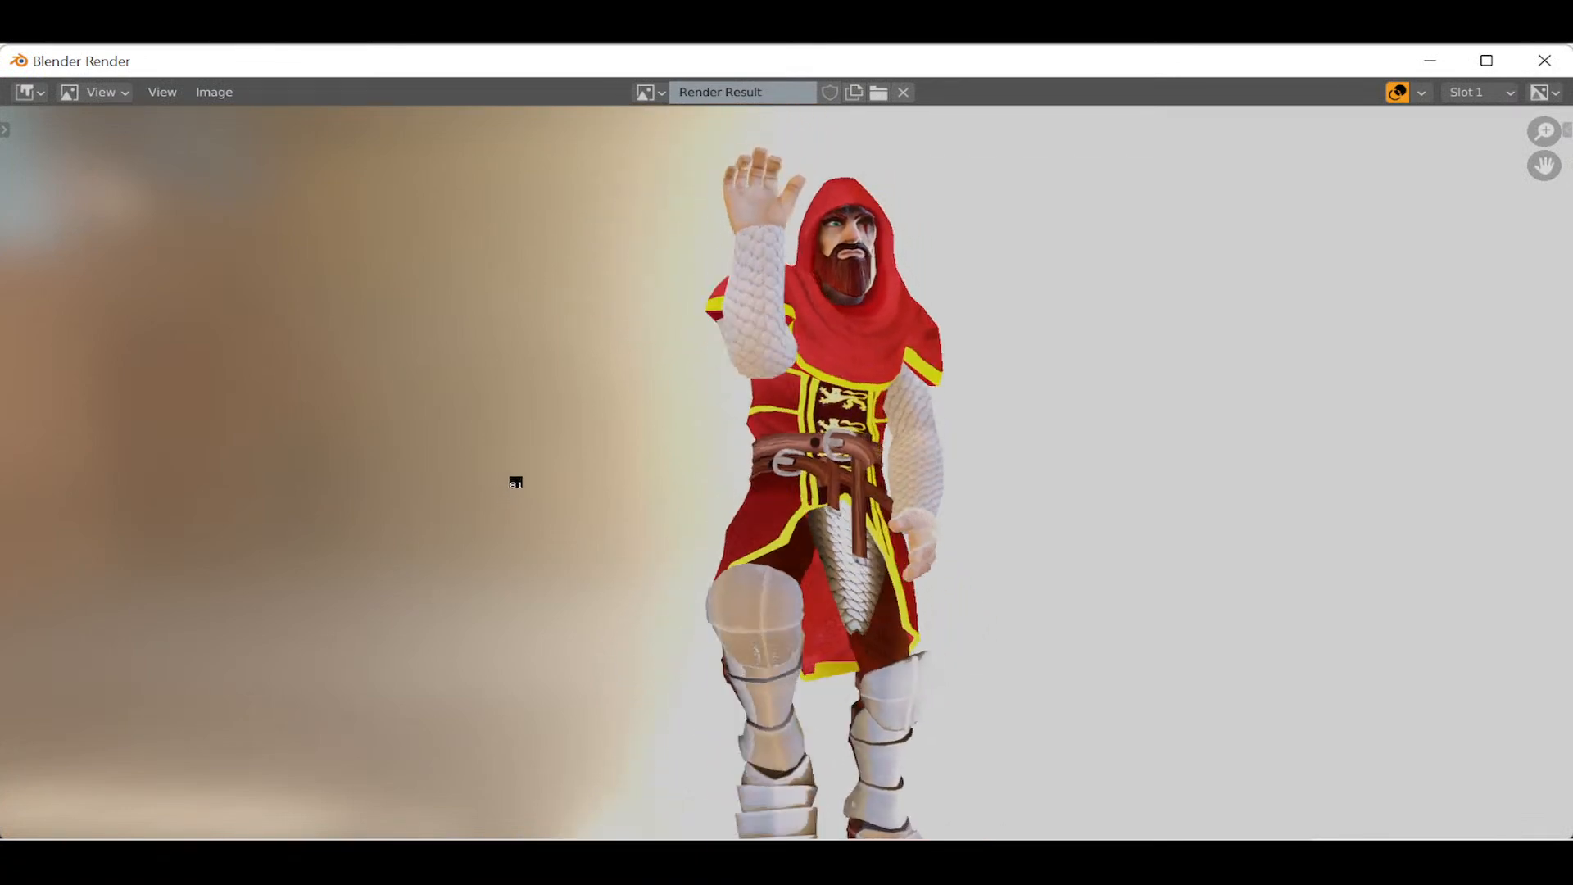
left_click(1544, 60)
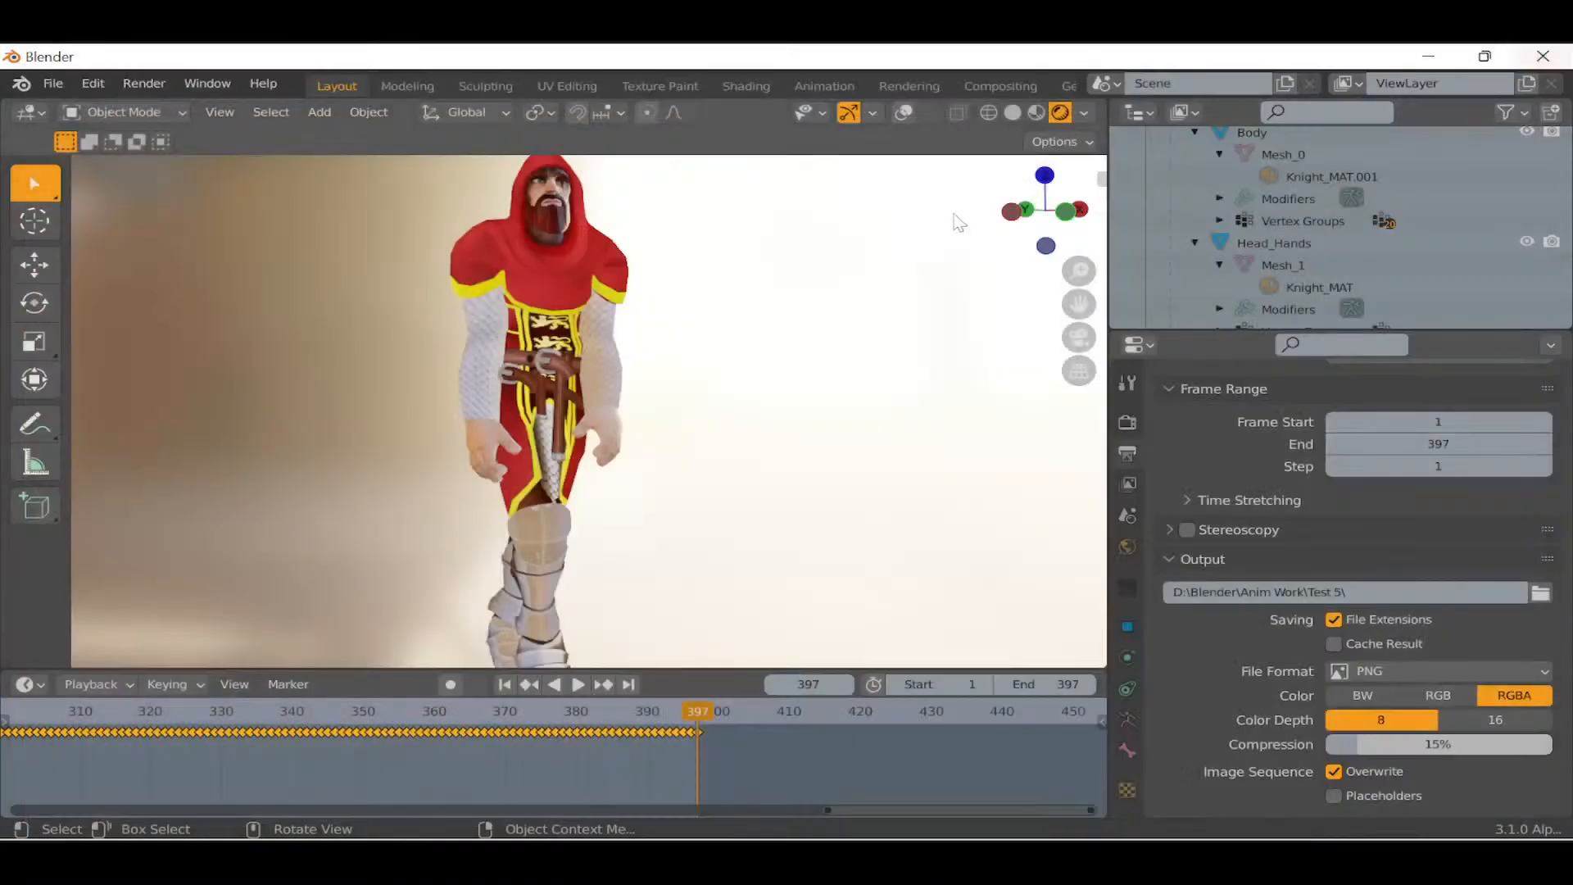
Try Viewport Render Animation with the window in fullscreen, close the render window, and leave fullscreen.
left_click(204, 80)
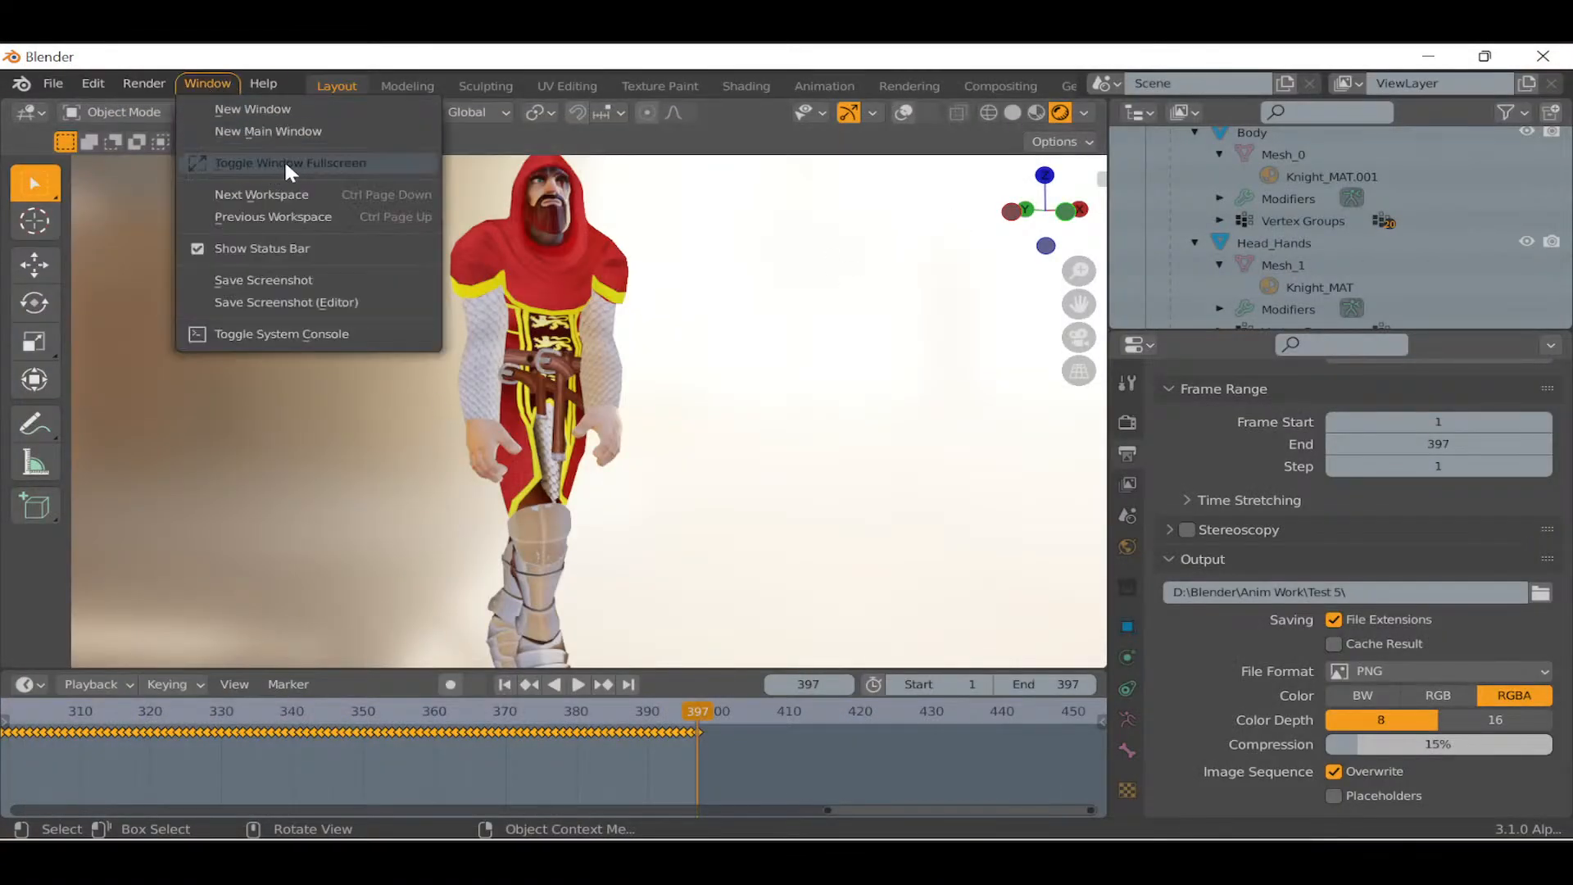
left_click(329, 163)
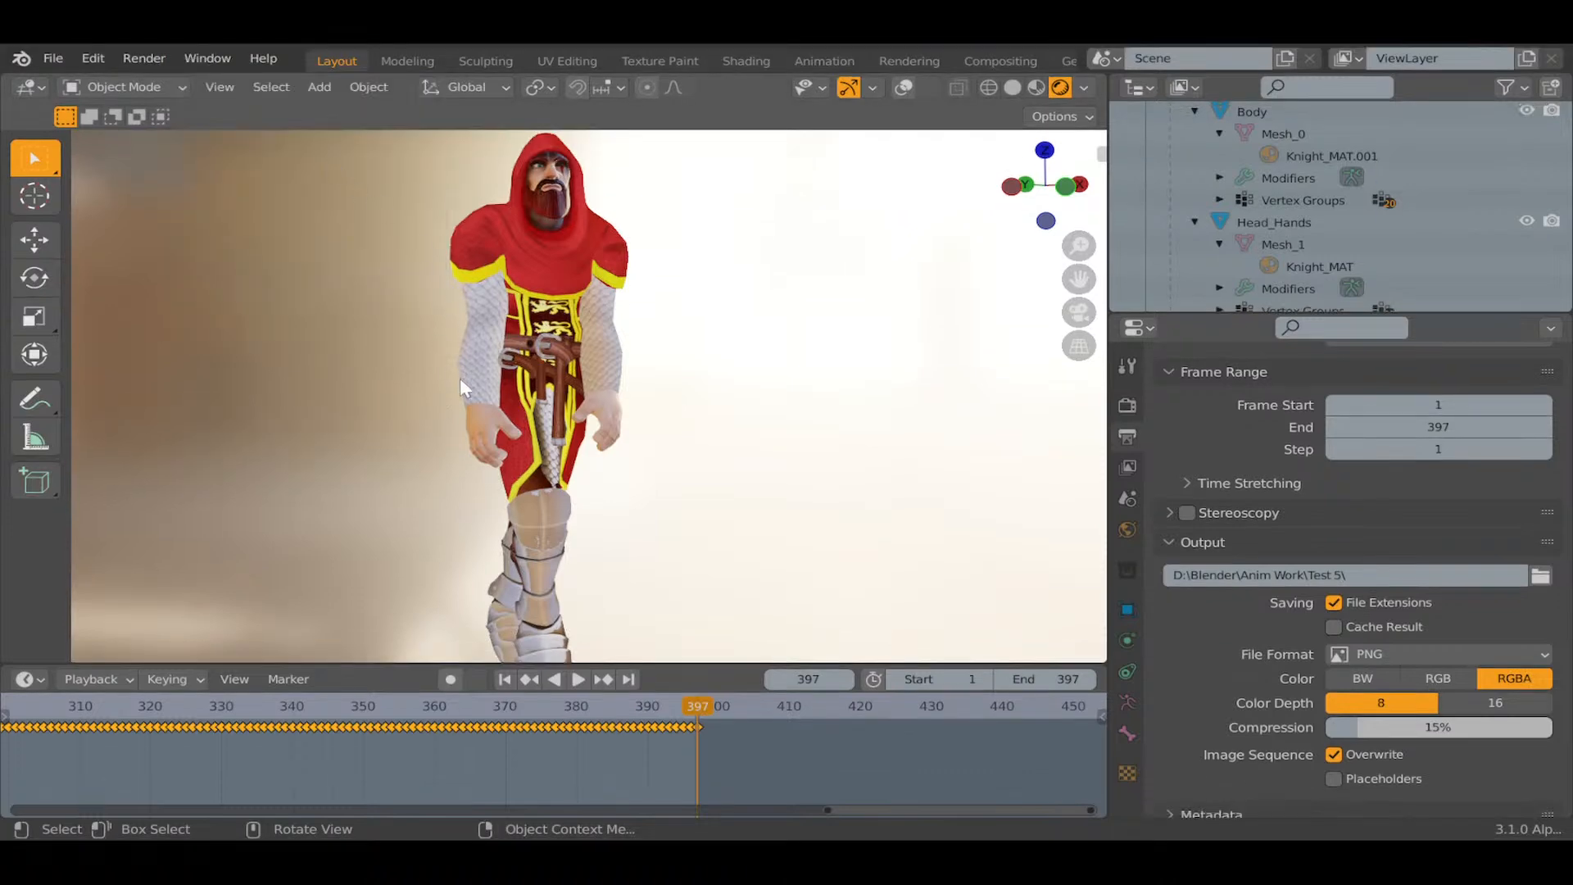
left_click(219, 86)
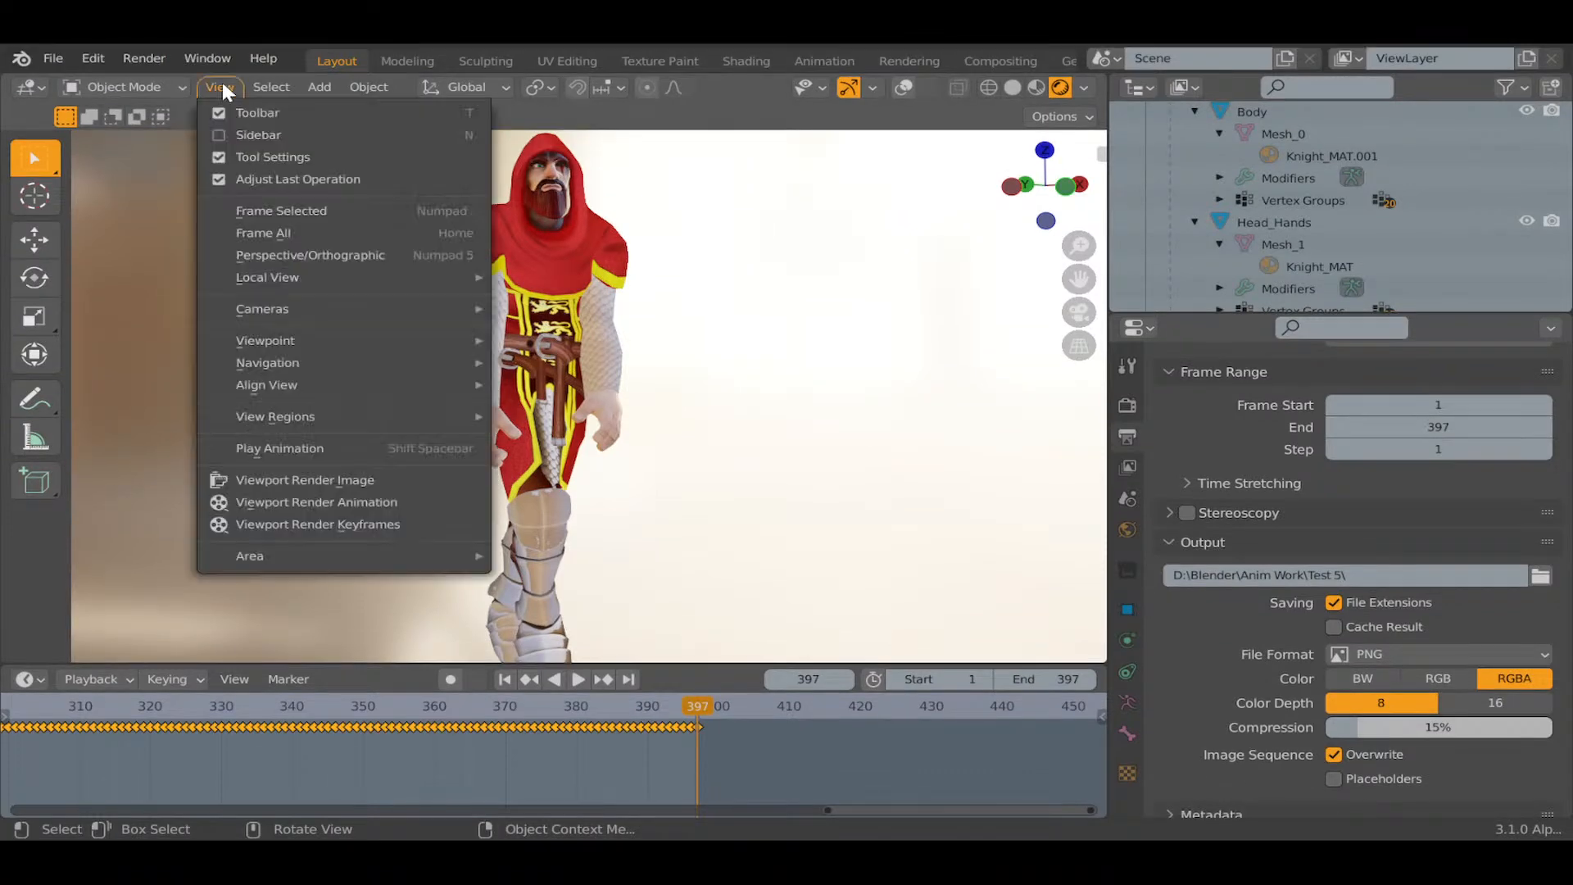
left_click(312, 501)
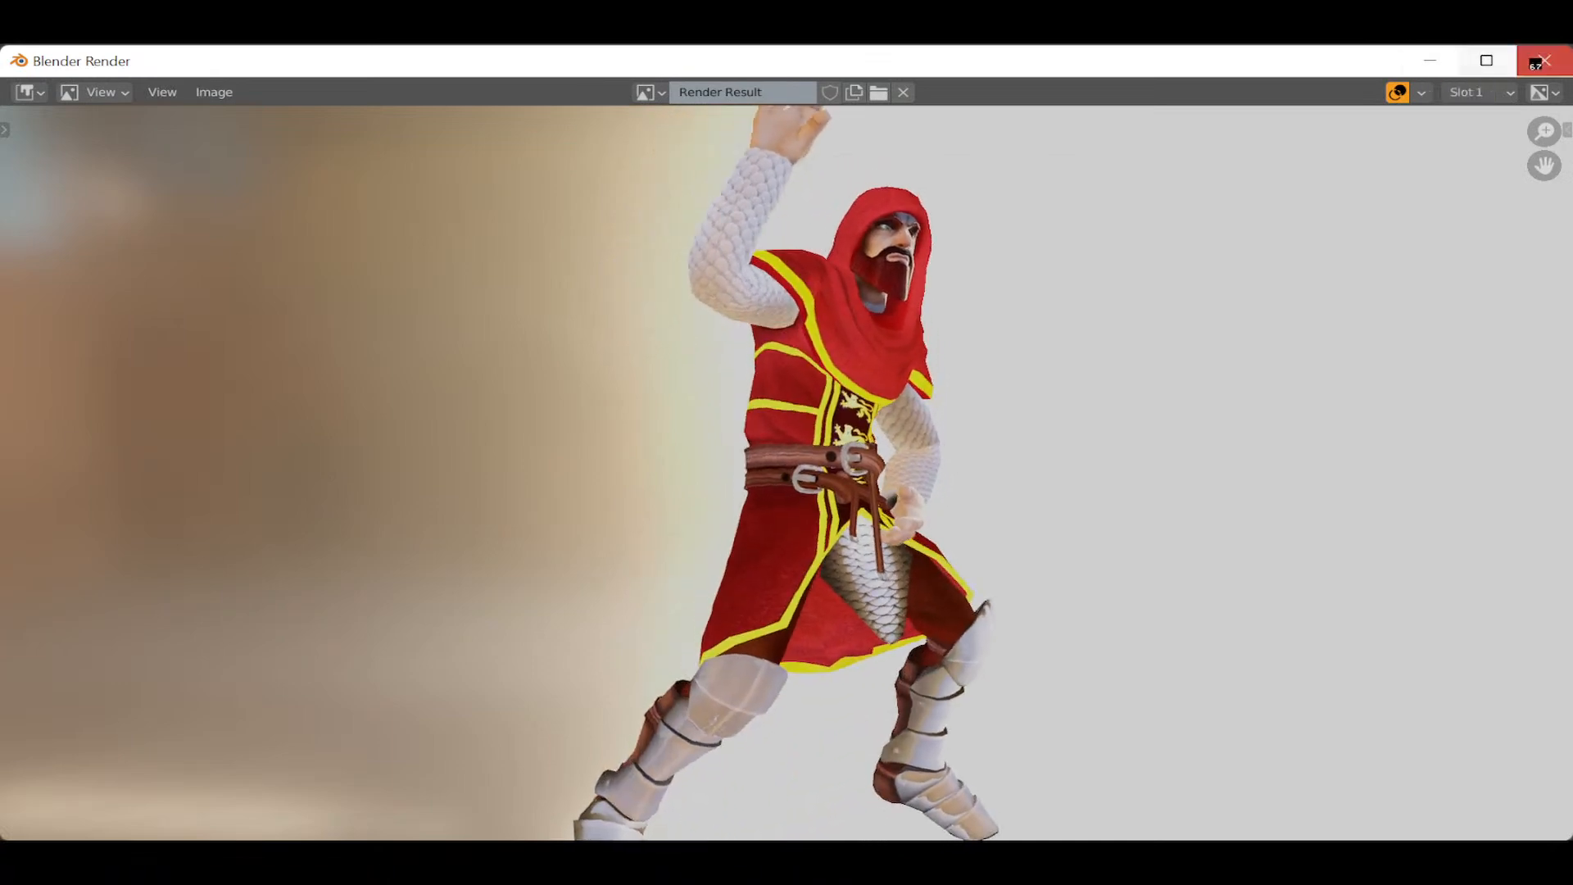
left_click(1544, 62)
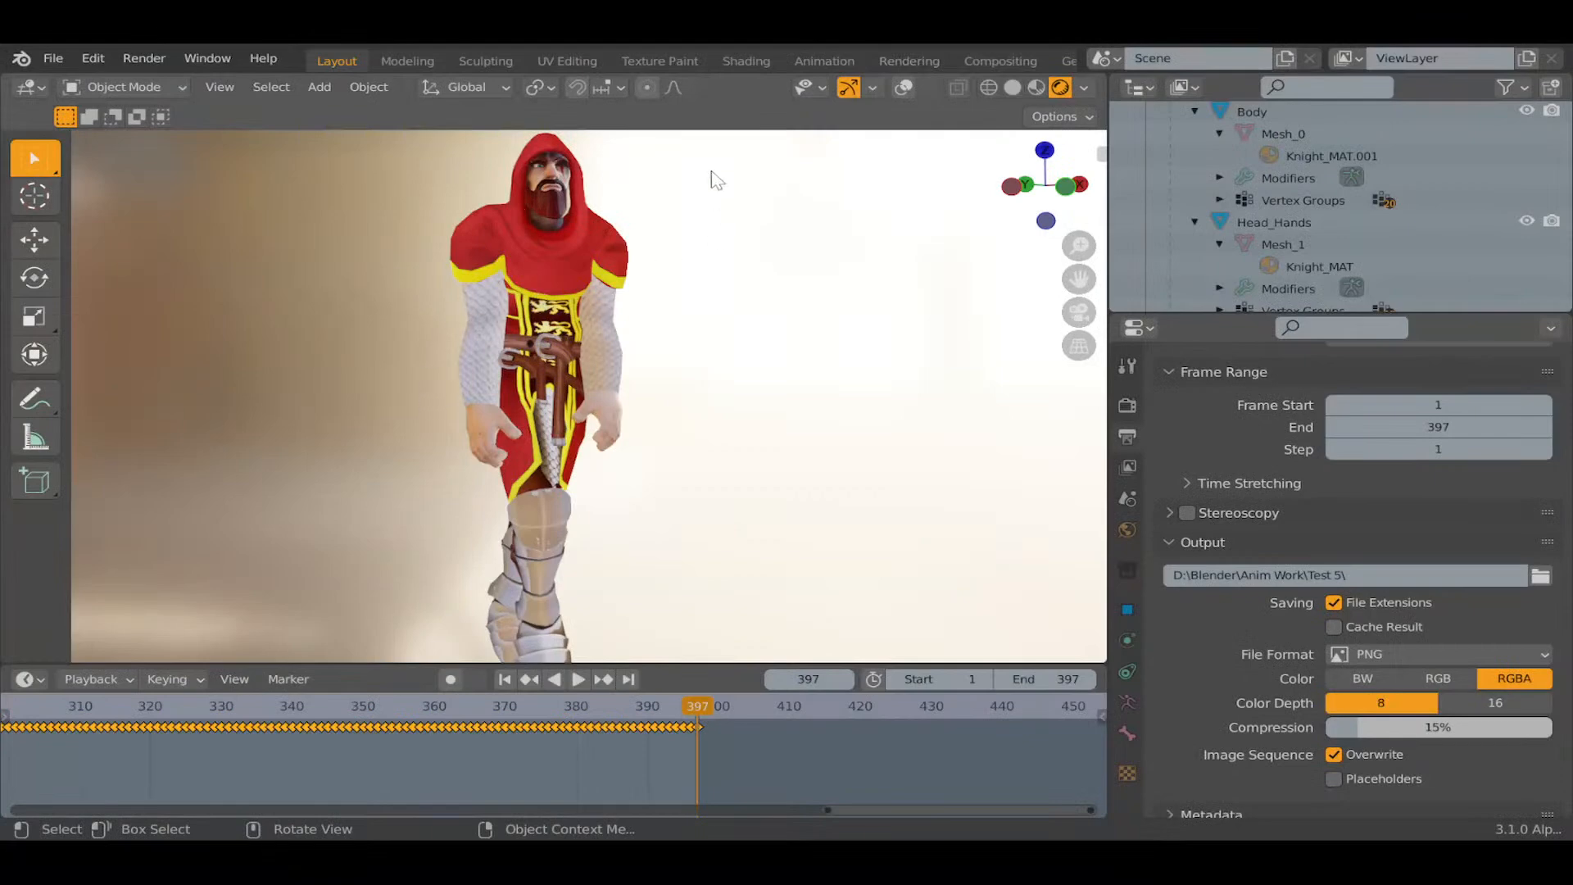
left_click(205, 56)
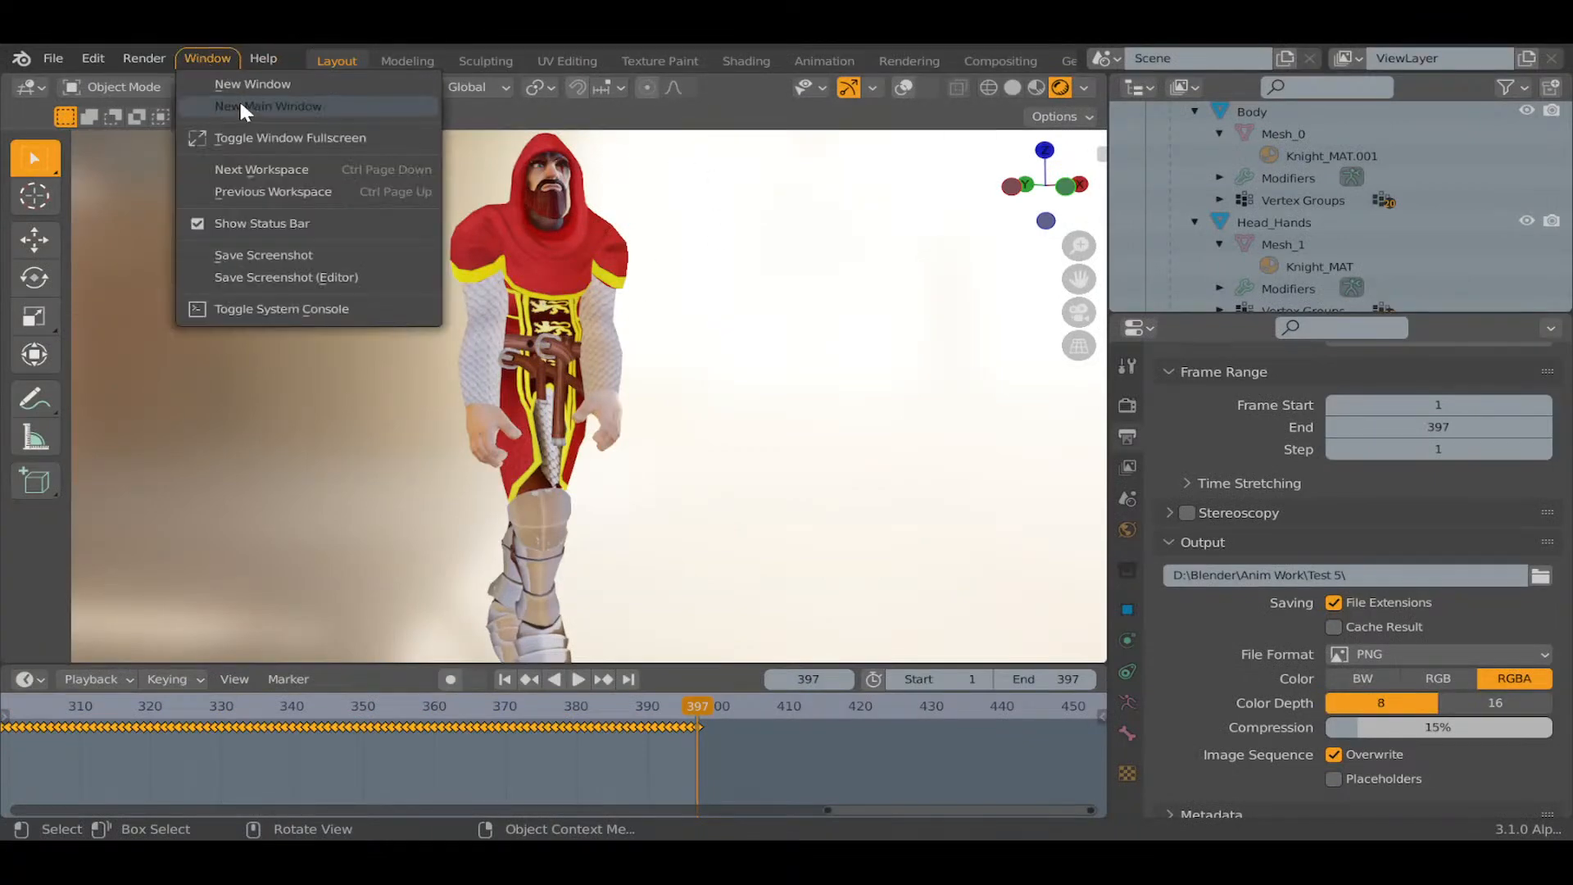
left_click(256, 138)
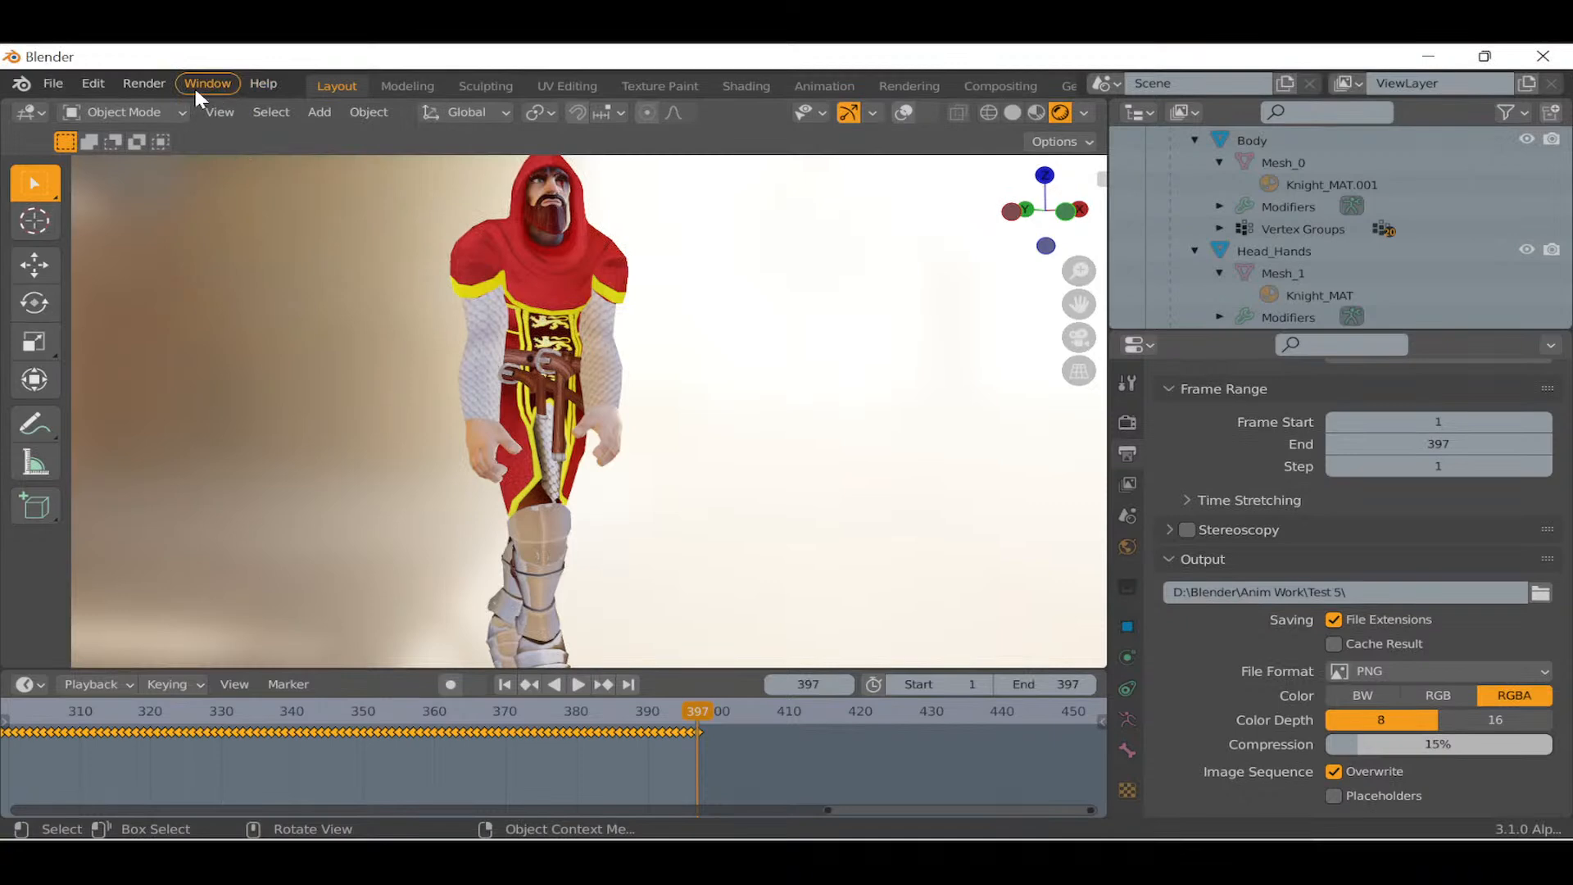
Fit the whole knight in the viewport, run Viewport Render Animation, and close the render window.
left_click(231, 109)
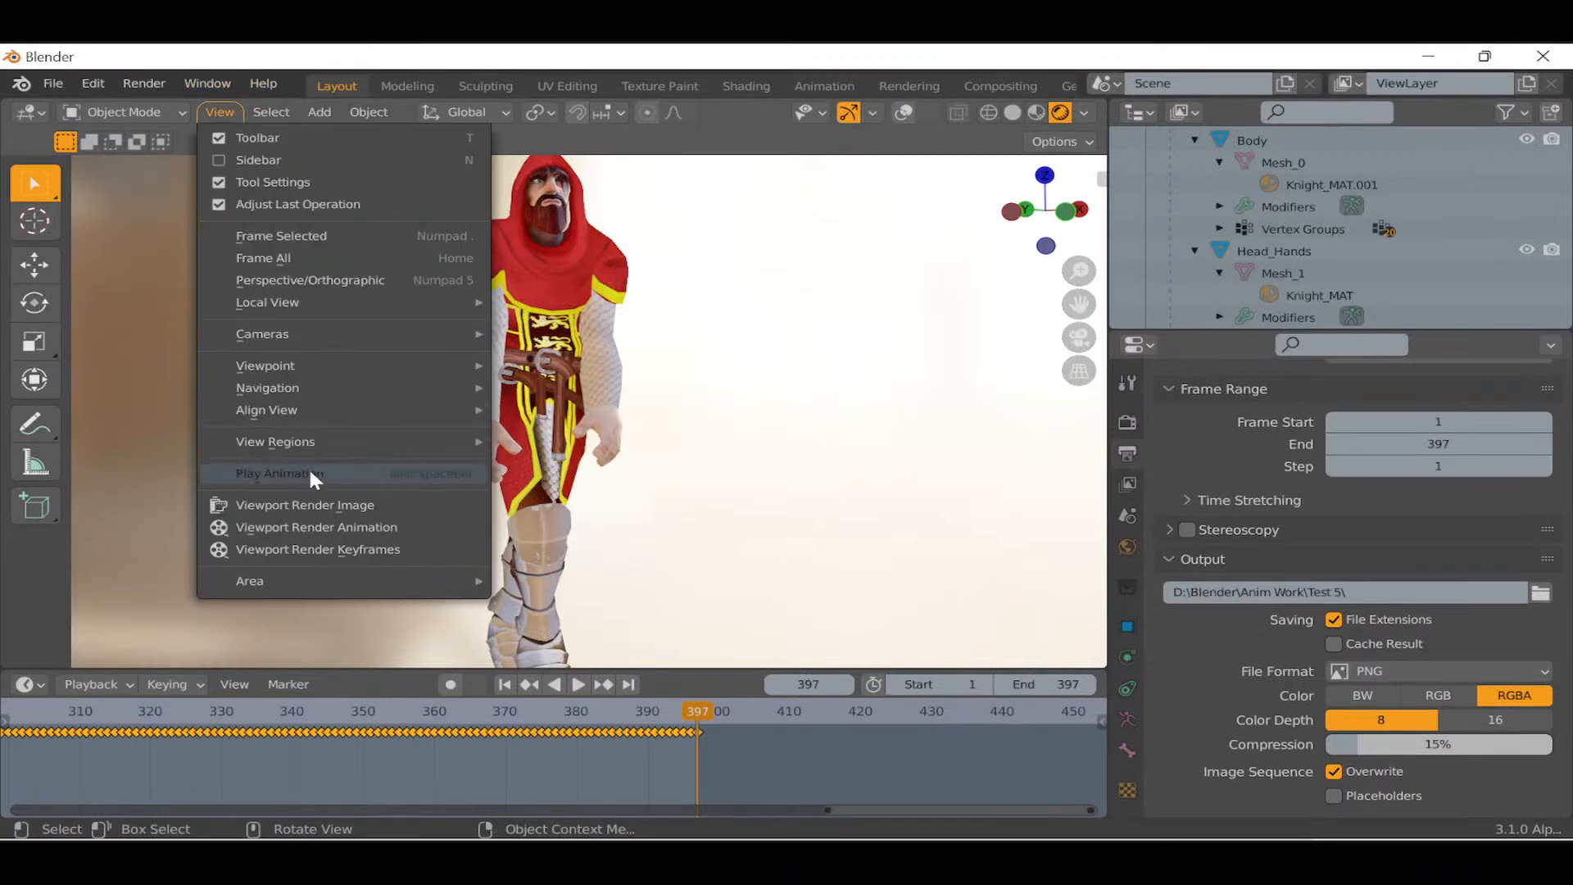
scroll(631, 418, "down", 1)
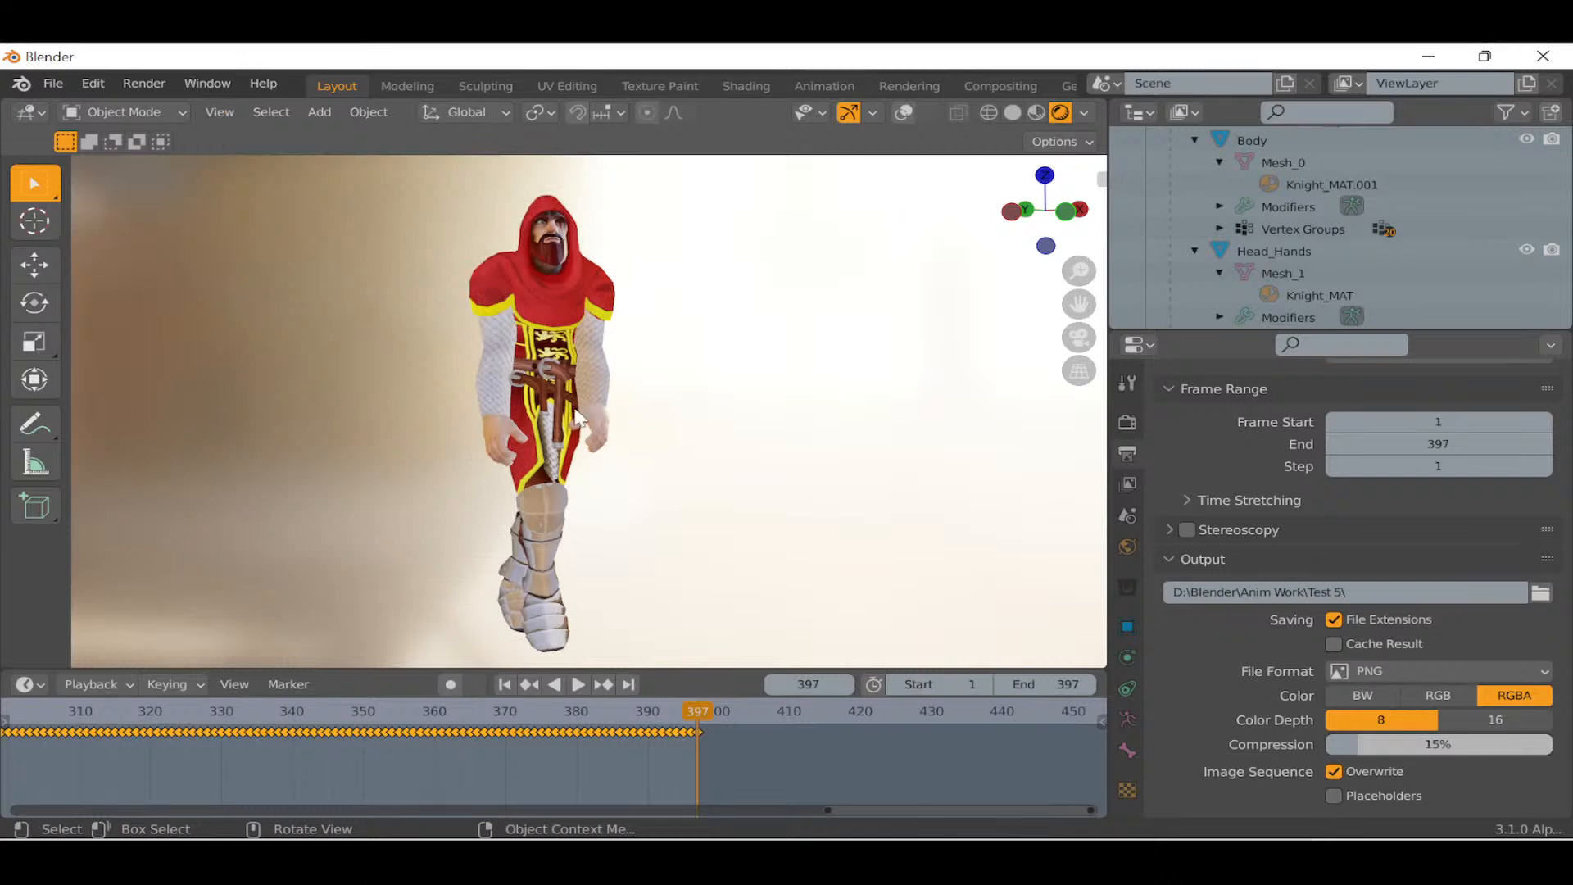
left_click(226, 113)
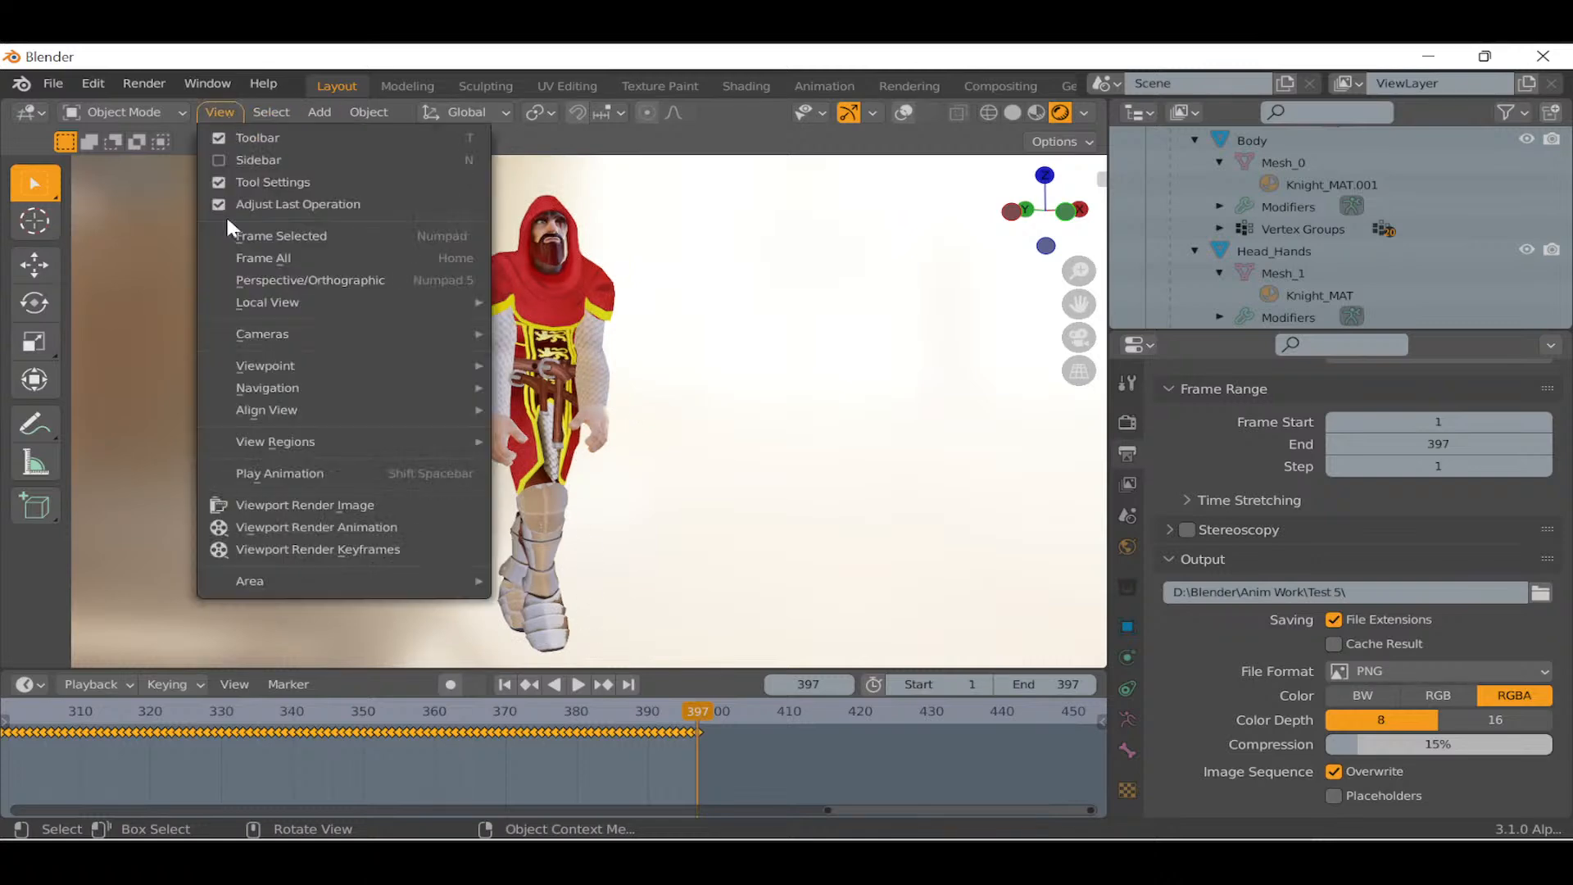
left_click(312, 527)
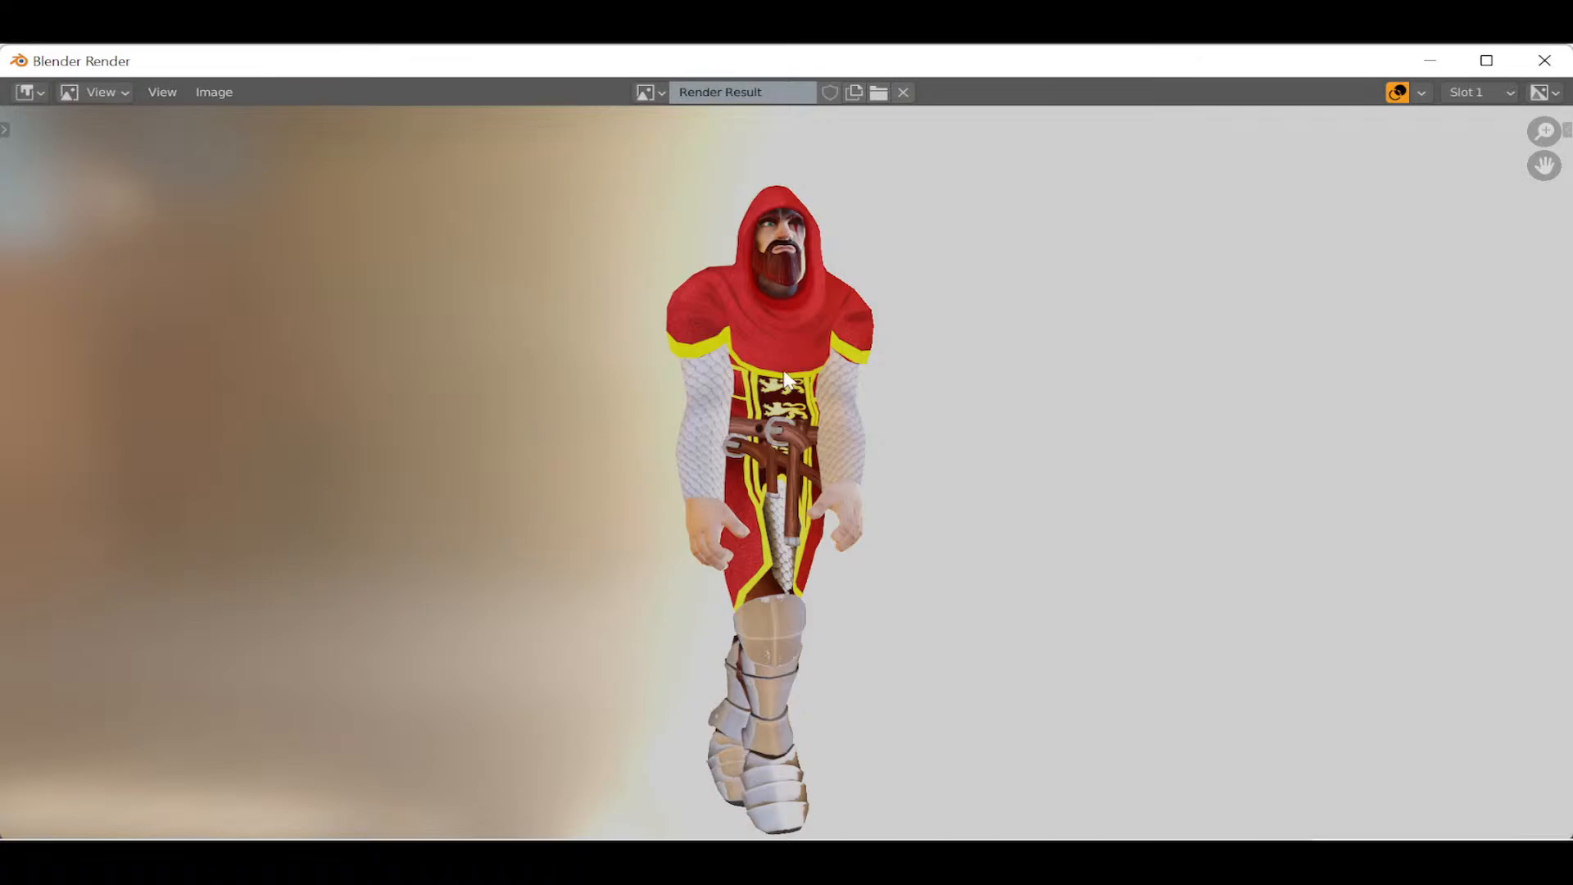
left_click(1544, 60)
Switch to File Explorer and look through the rendered frames in the Test 5 folder inside Anim Work.
mouse_move(781, 839)
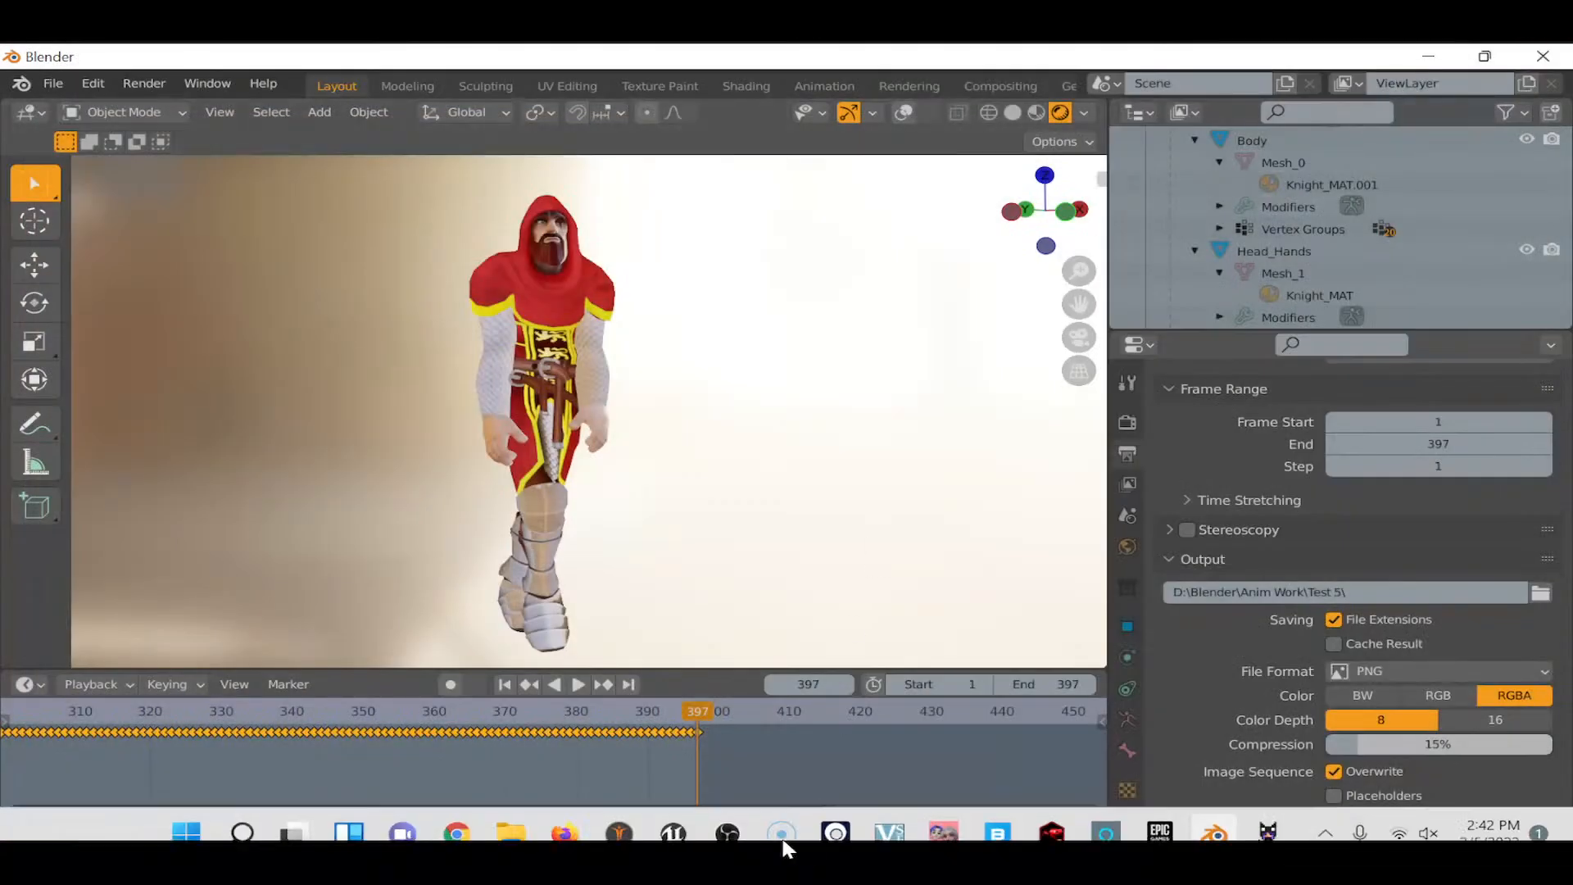
left_click(509, 815)
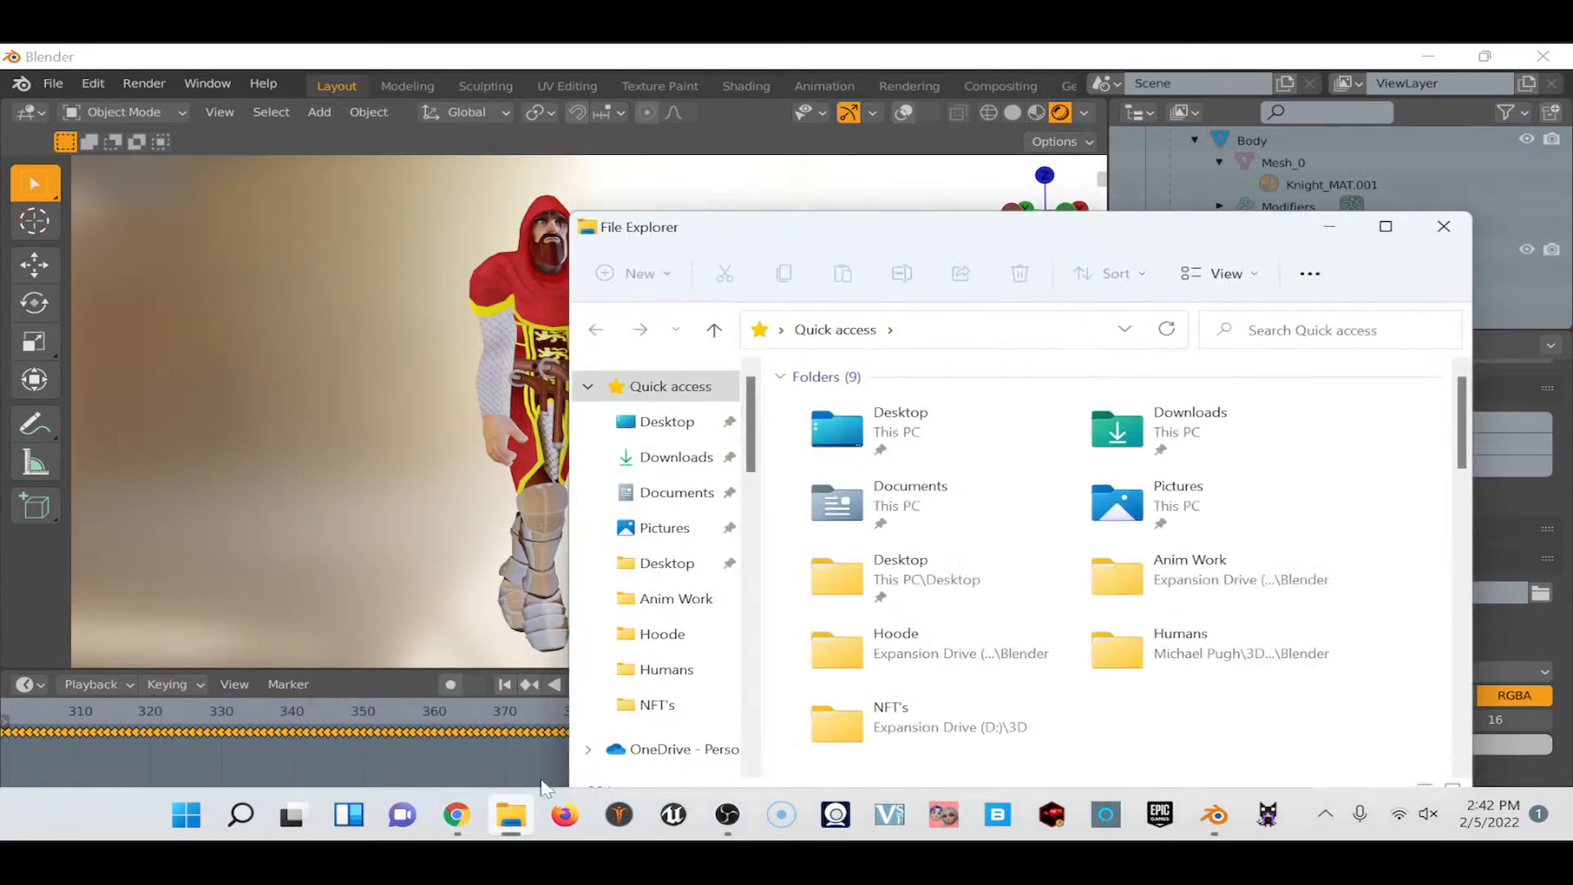
left_click(676, 600)
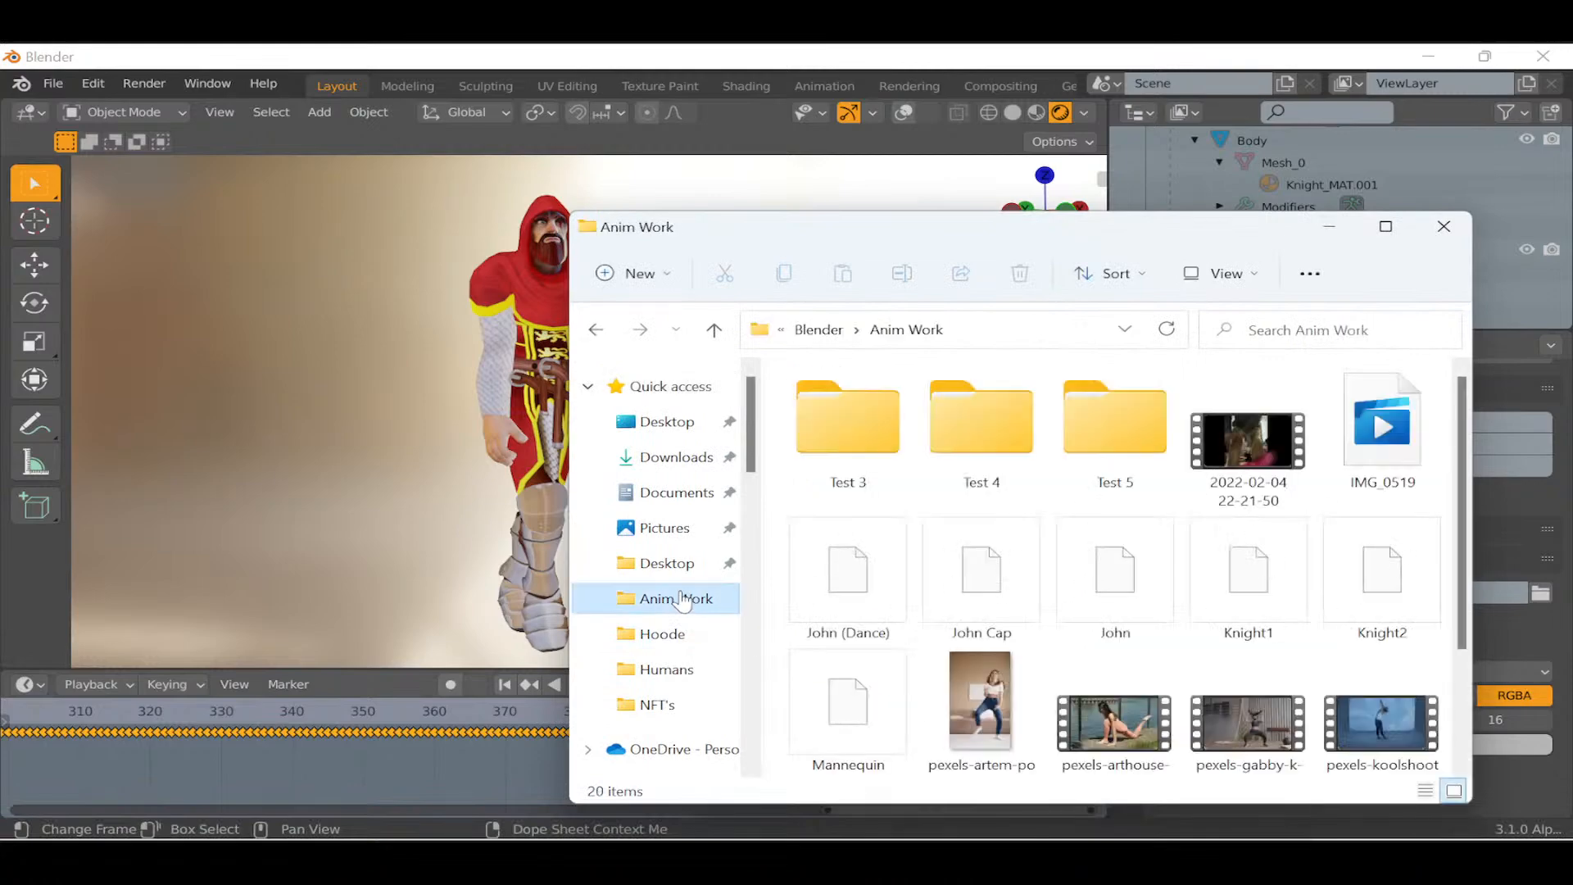
double_click(1137, 422)
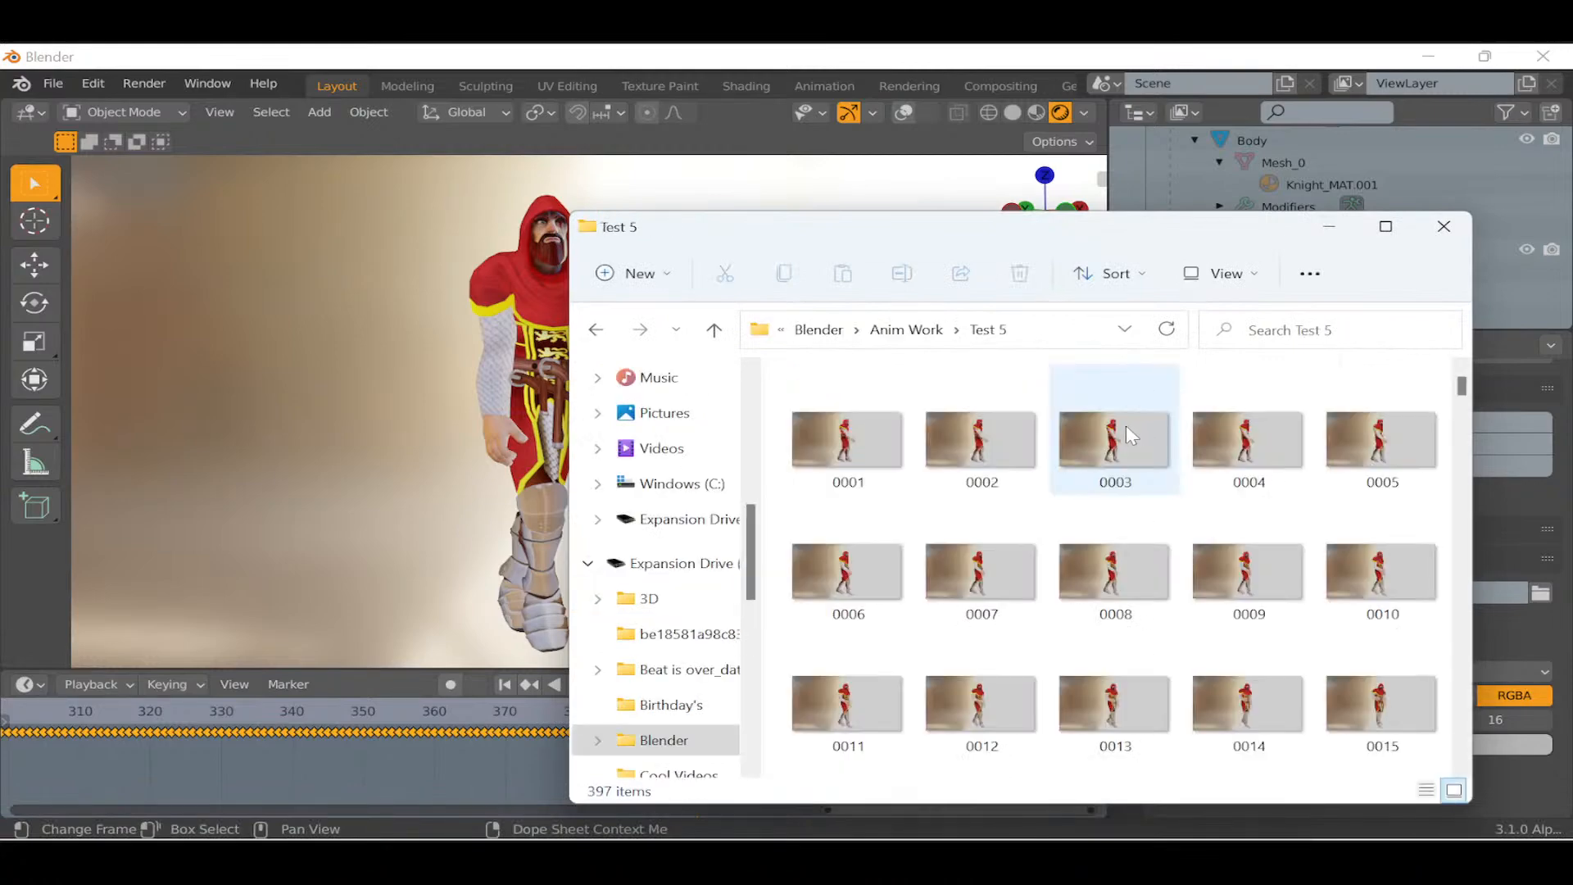
left_click(1385, 230)
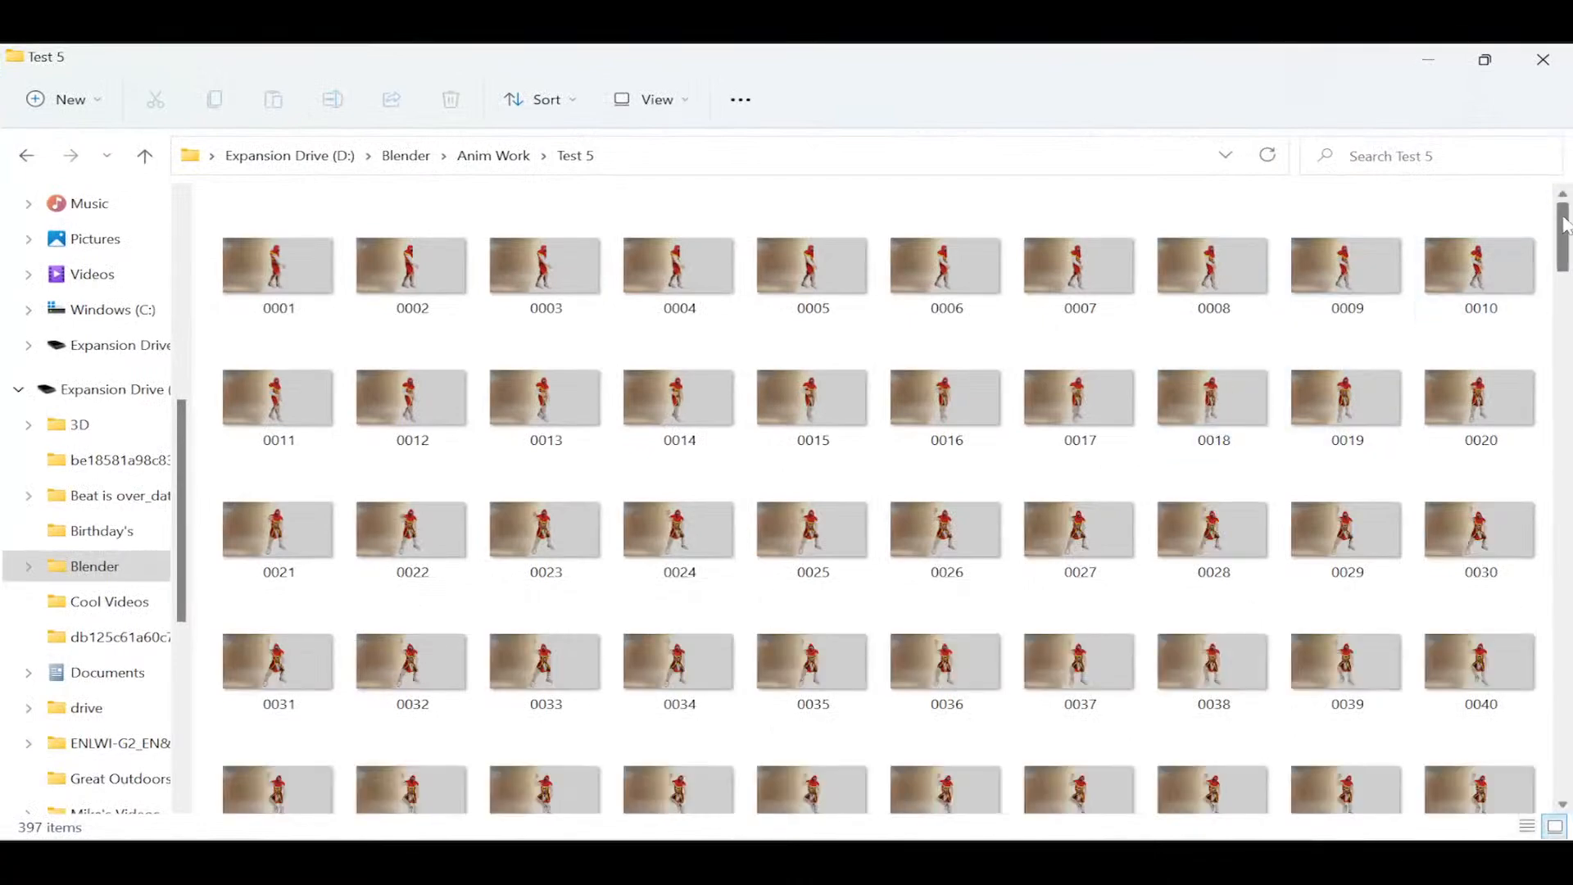
left_click_drag(1565, 225, 1566, 761)
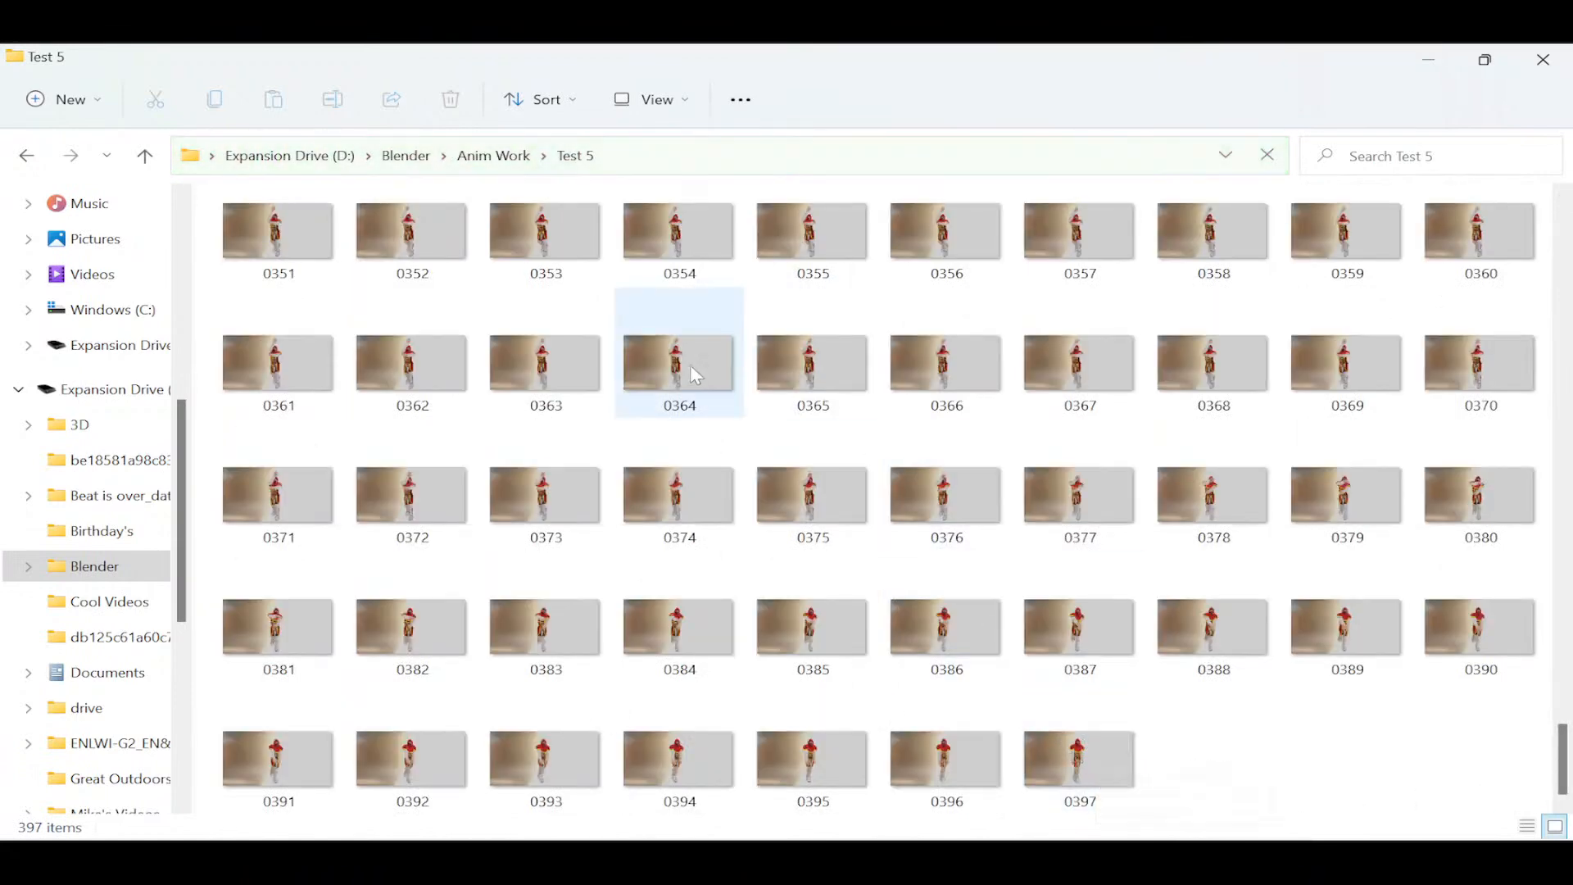
mouse_move(908, 305)
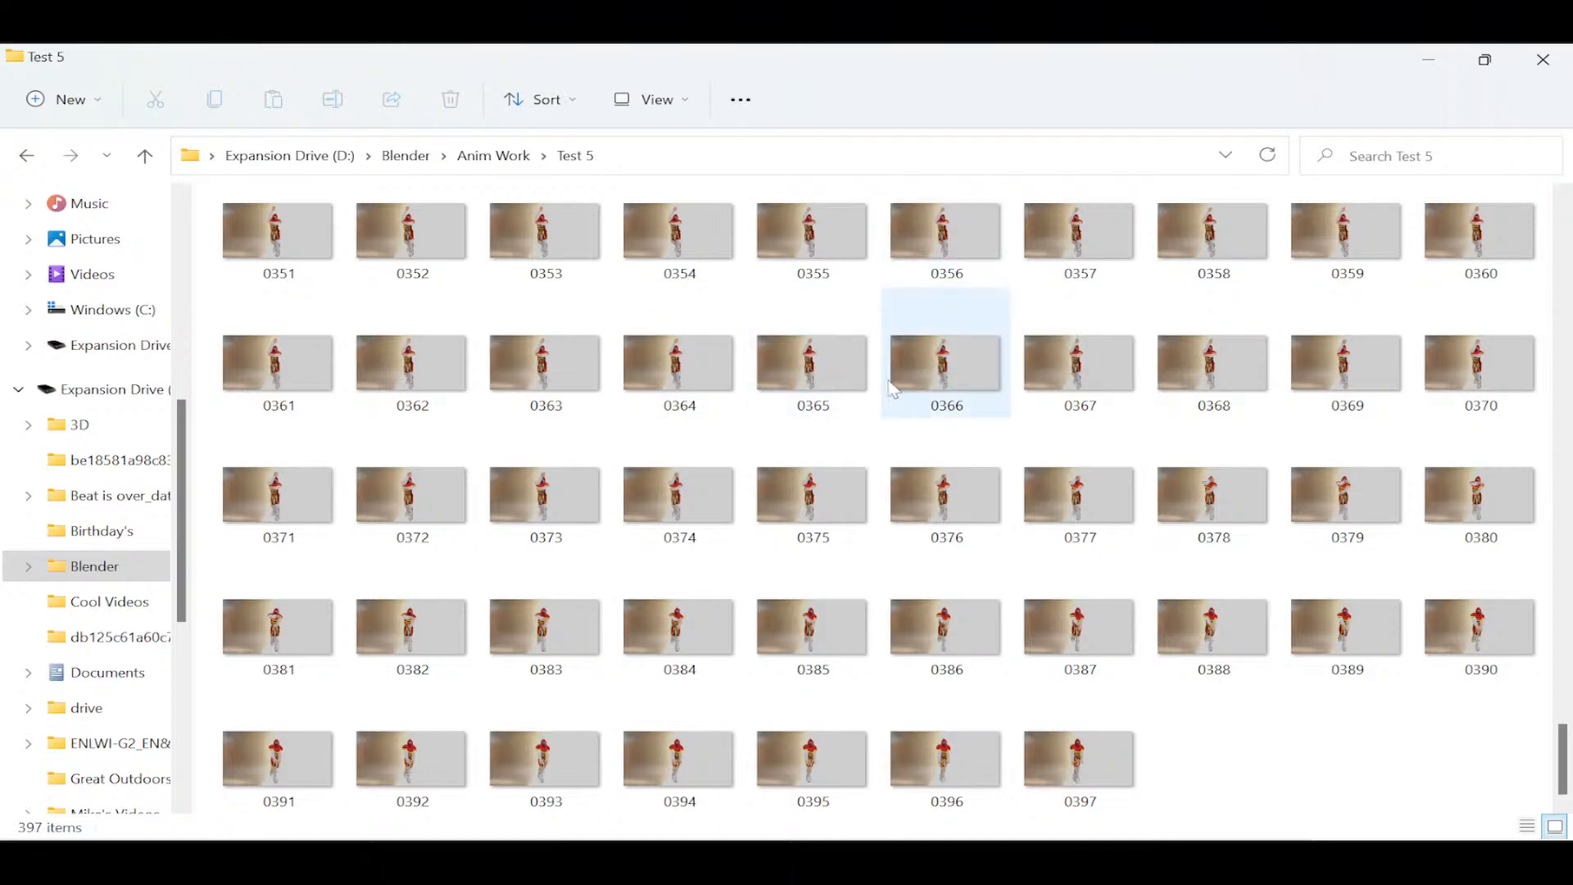
scroll(809, 372, "up", 20)
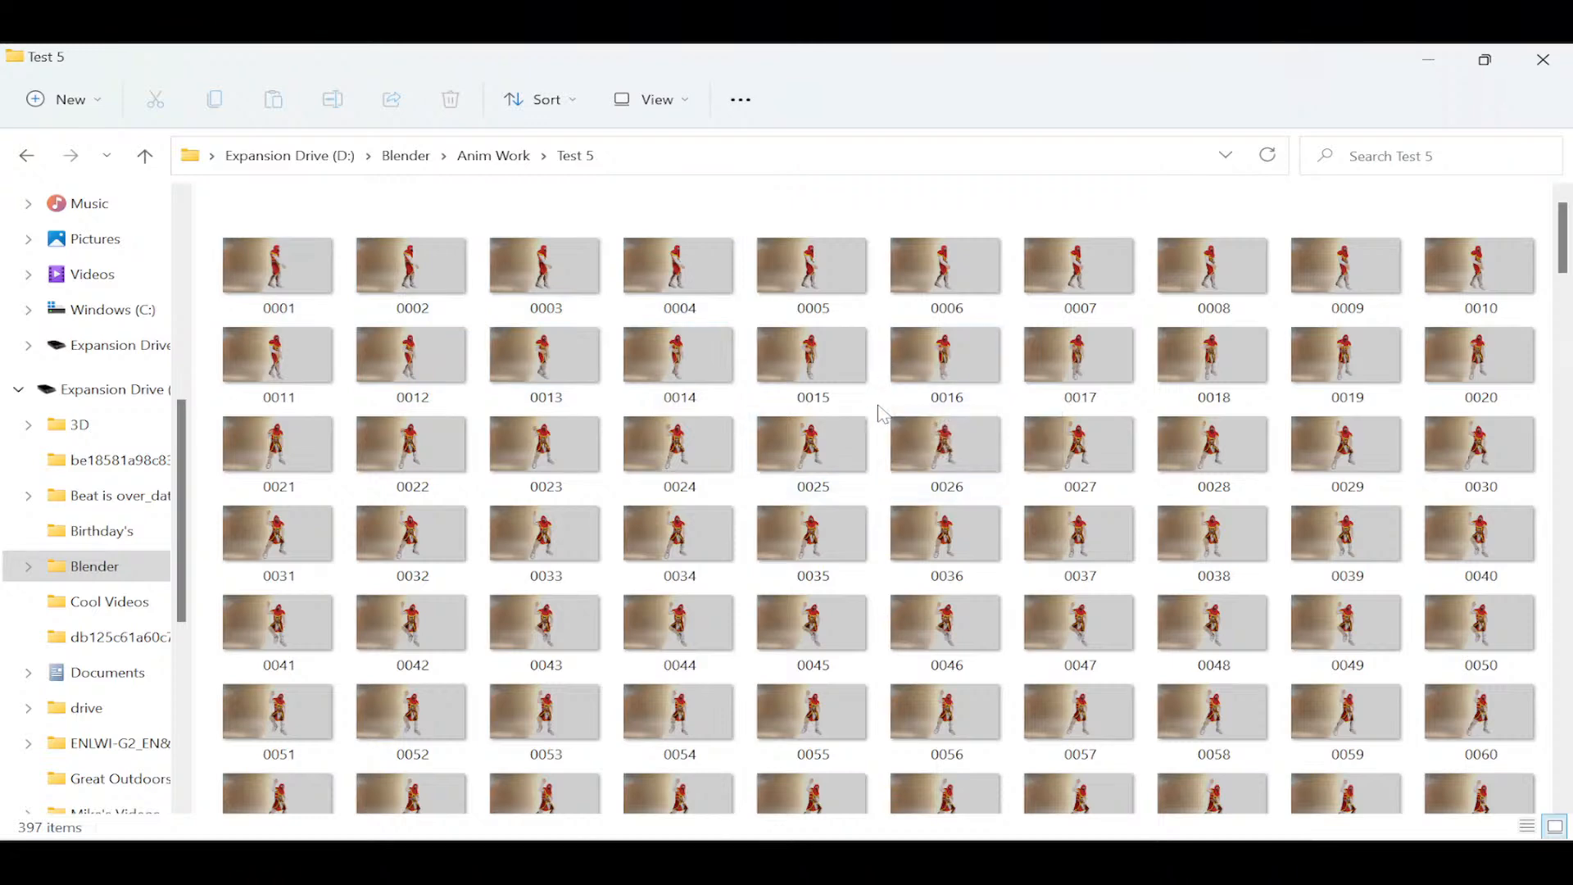
Launch a second, separate Blender window alongside the knight project.
mouse_move(1060, 831)
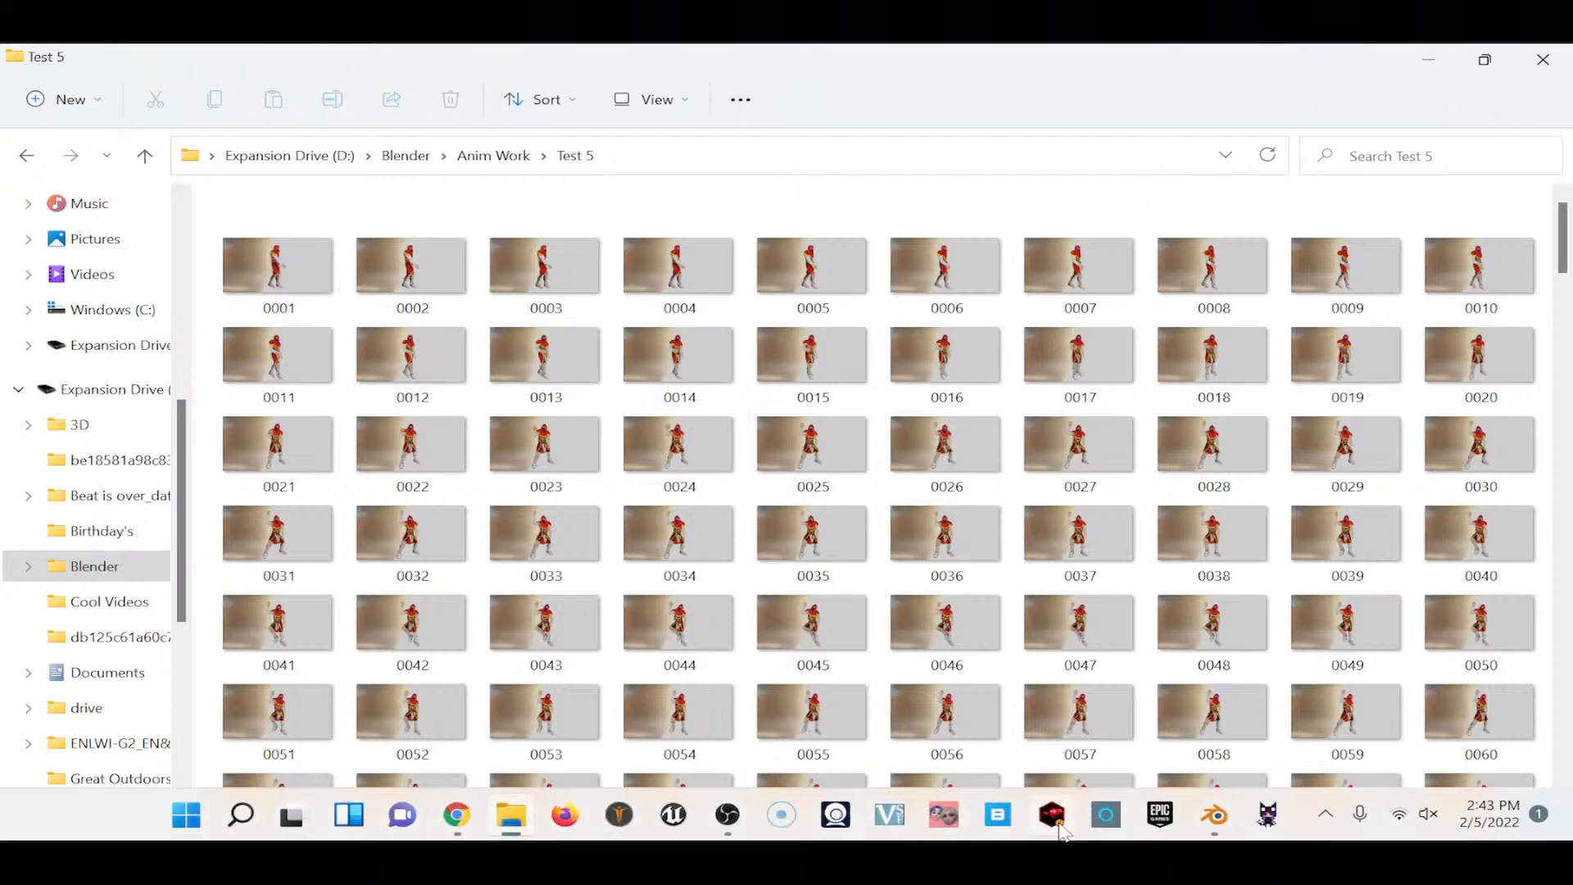
mouse_move(1229, 823)
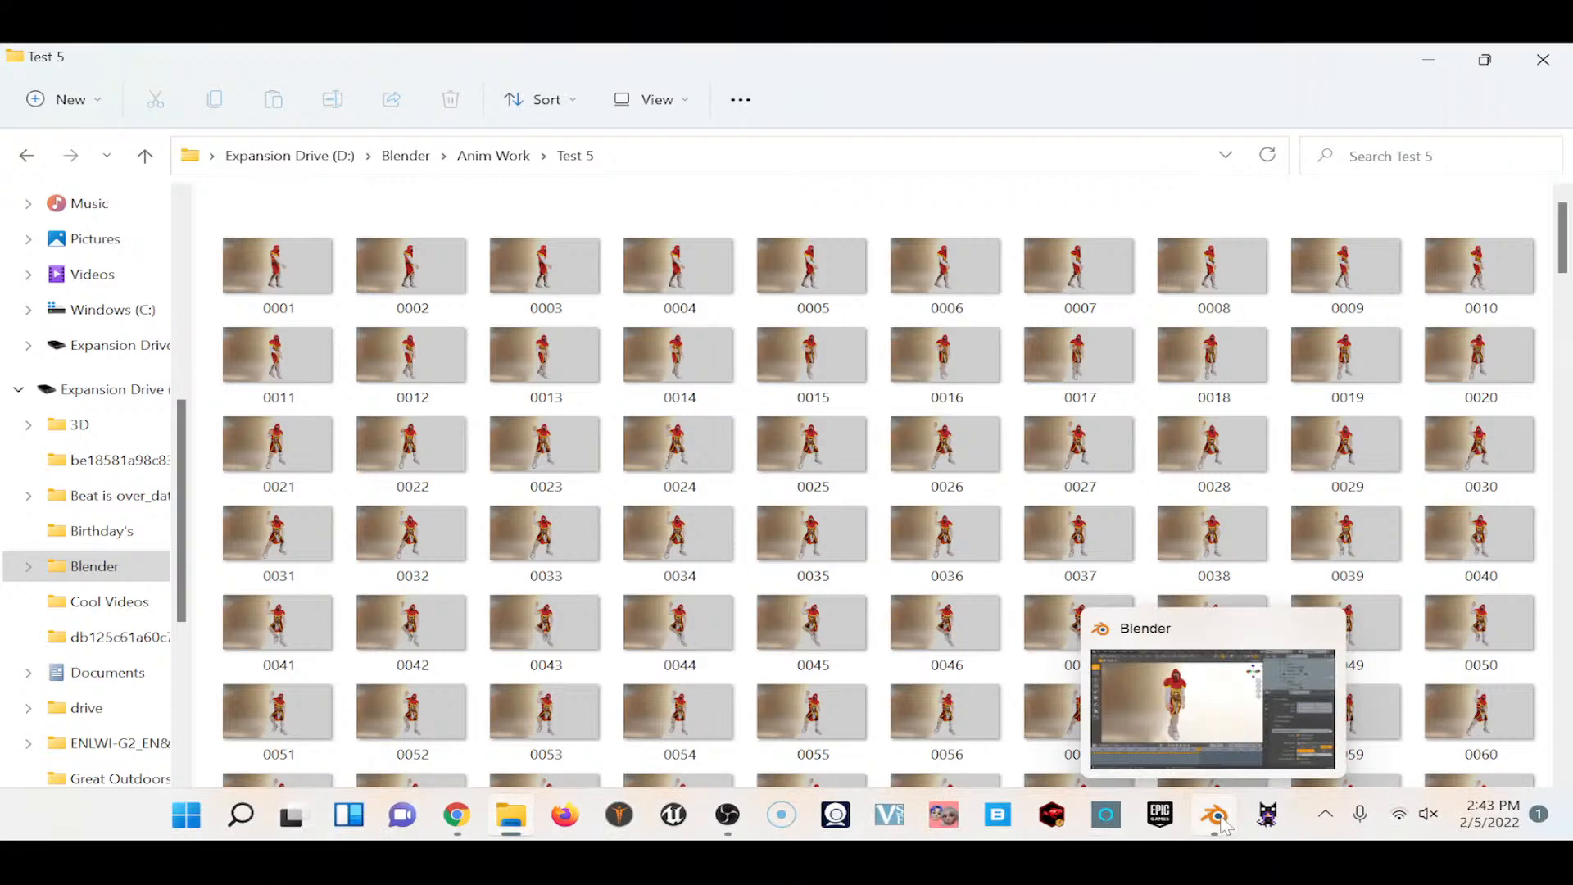
right_click(1218, 819)
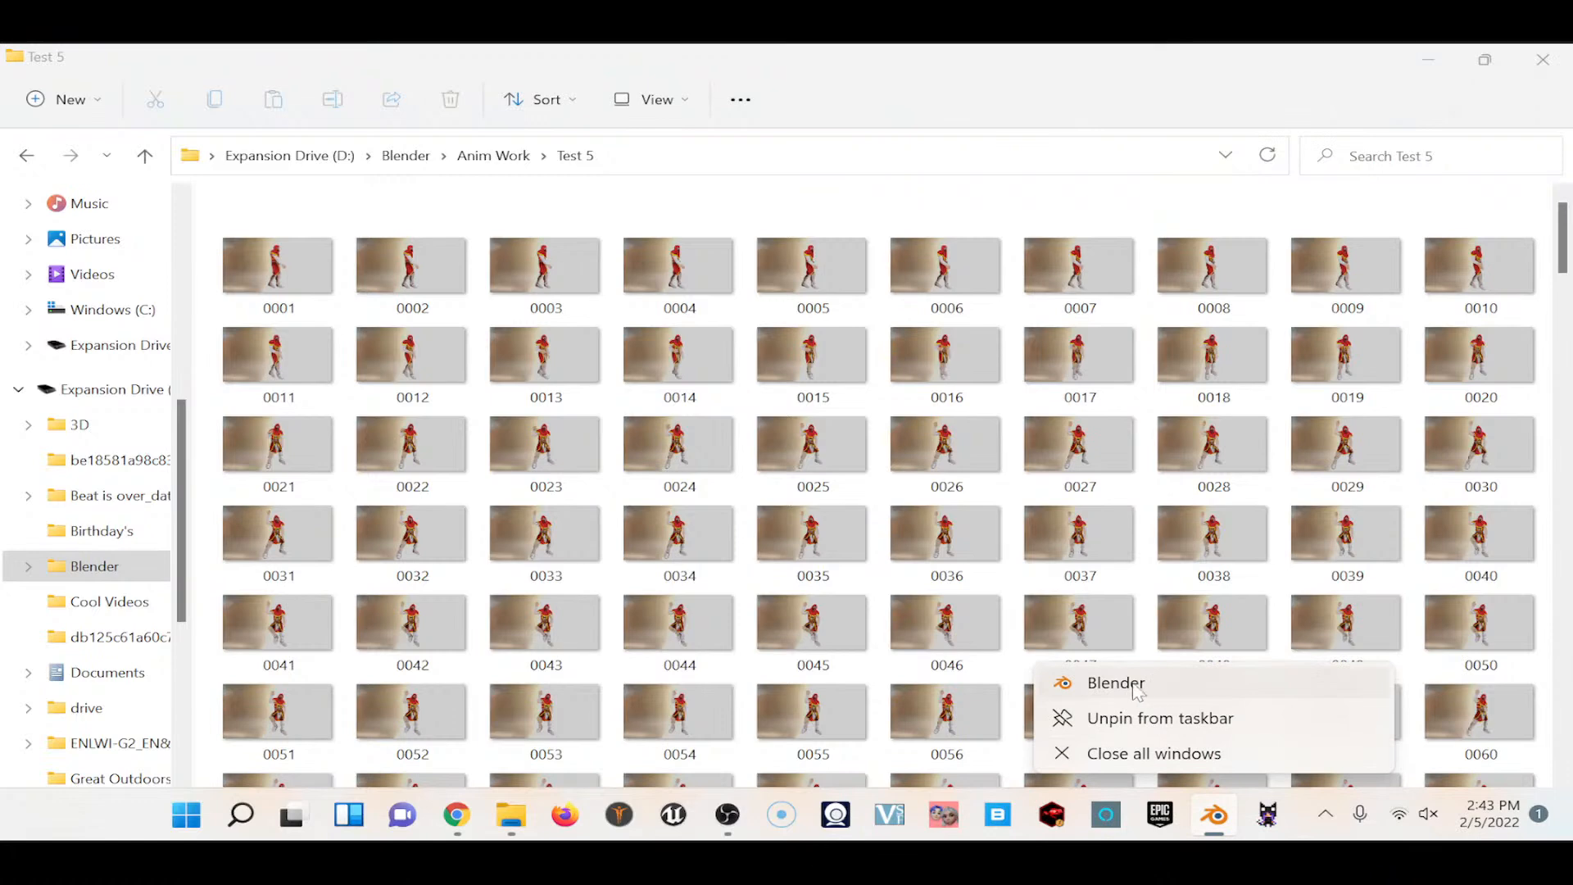
left_click(1169, 684)
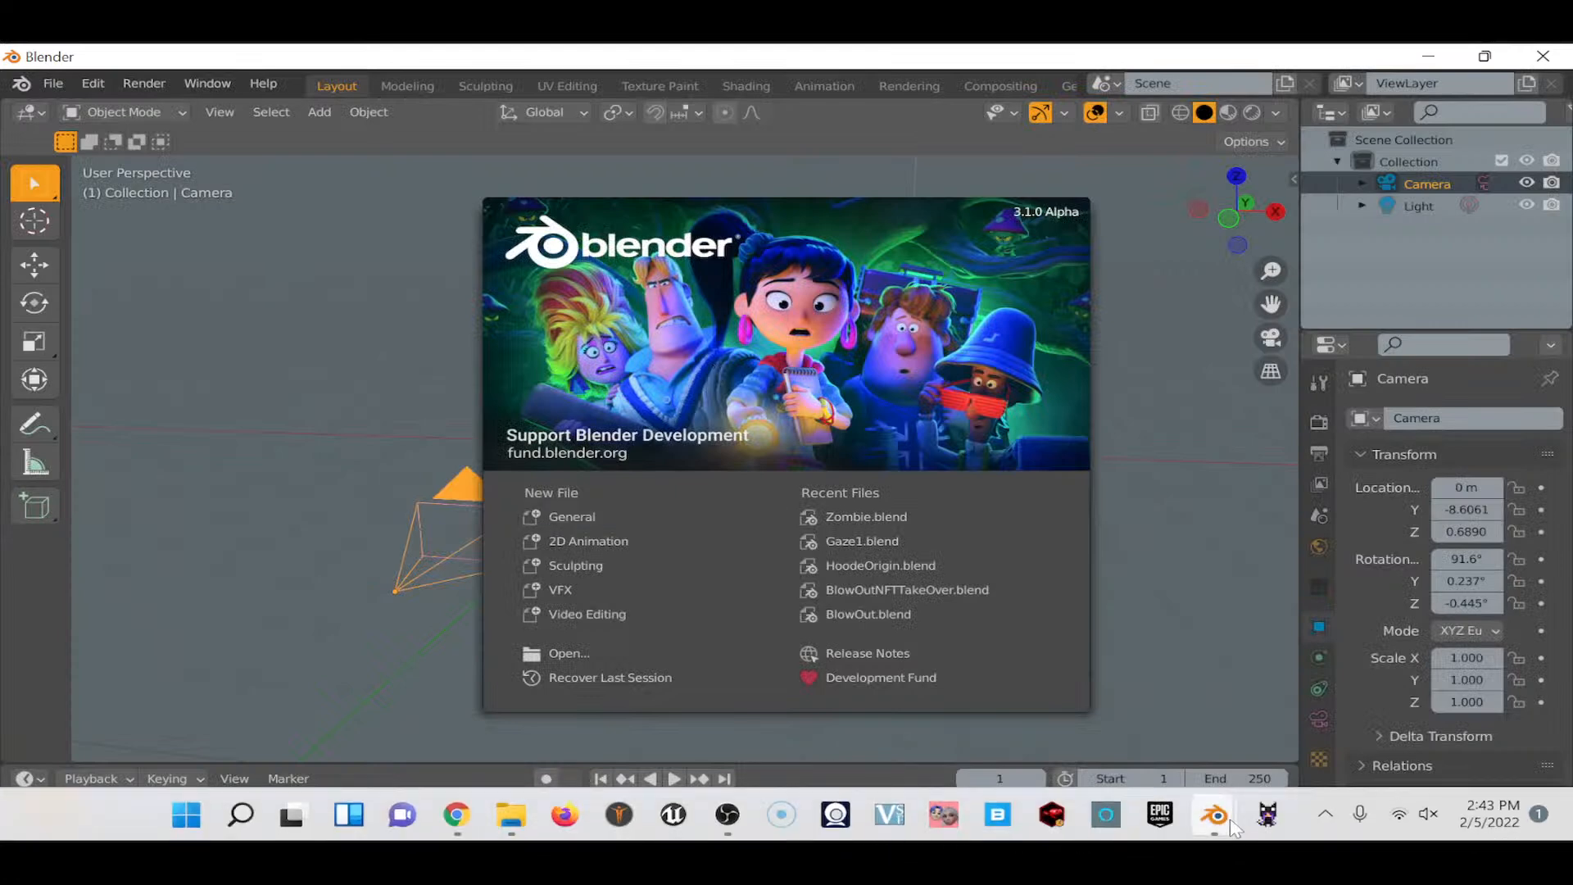
mouse_move(1215, 821)
mouse_move(1101, 722)
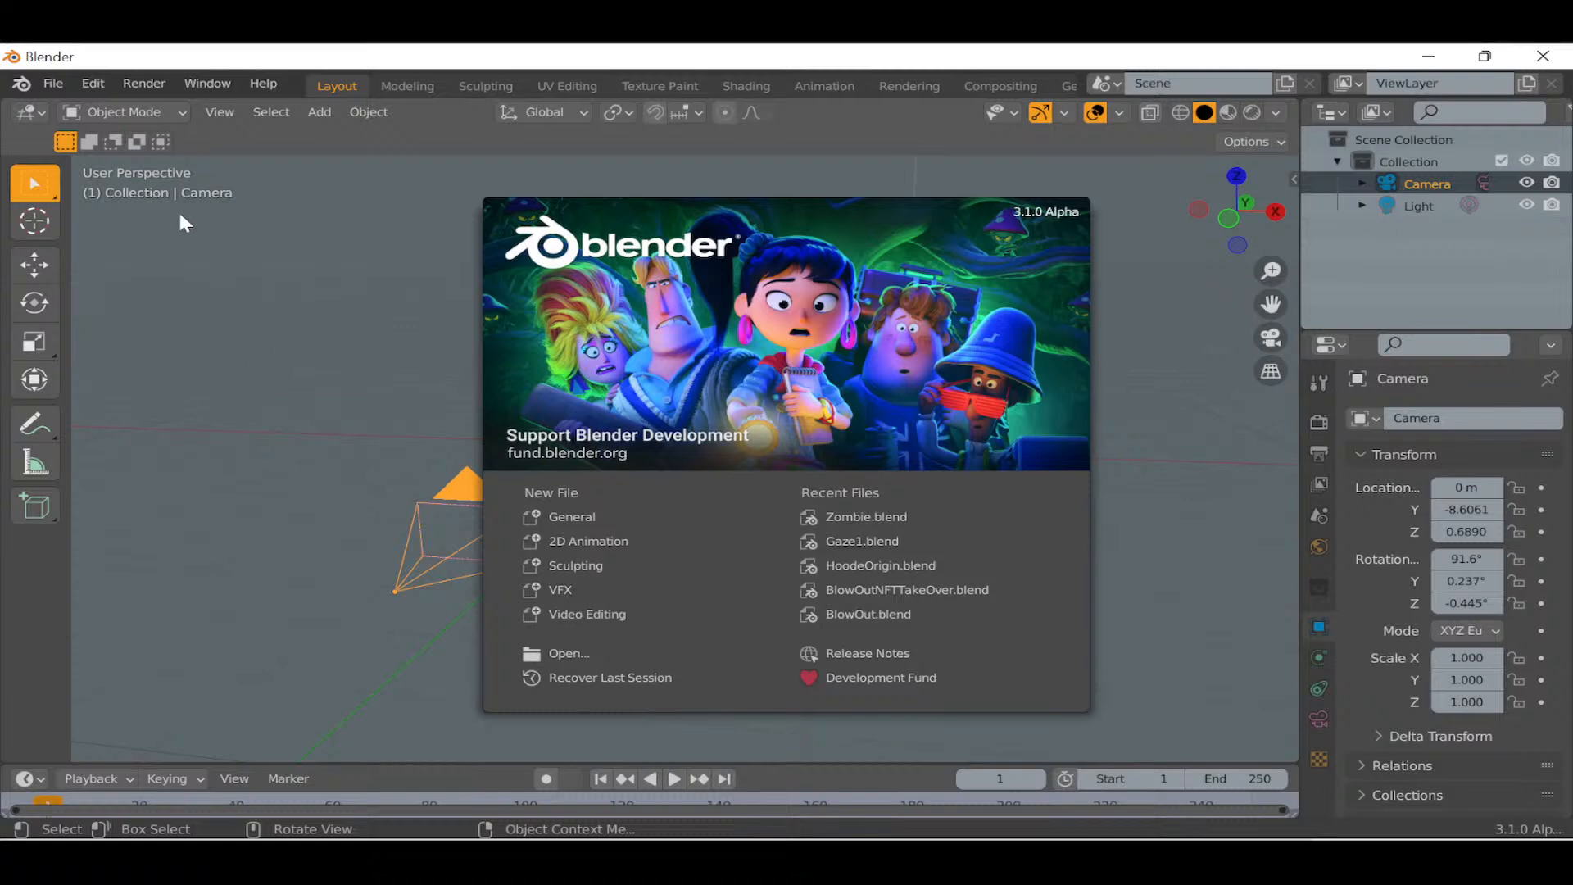
Dismiss the splash screen and create a new file from the Video Editing template.
left_click(49, 71)
left_click(49, 79)
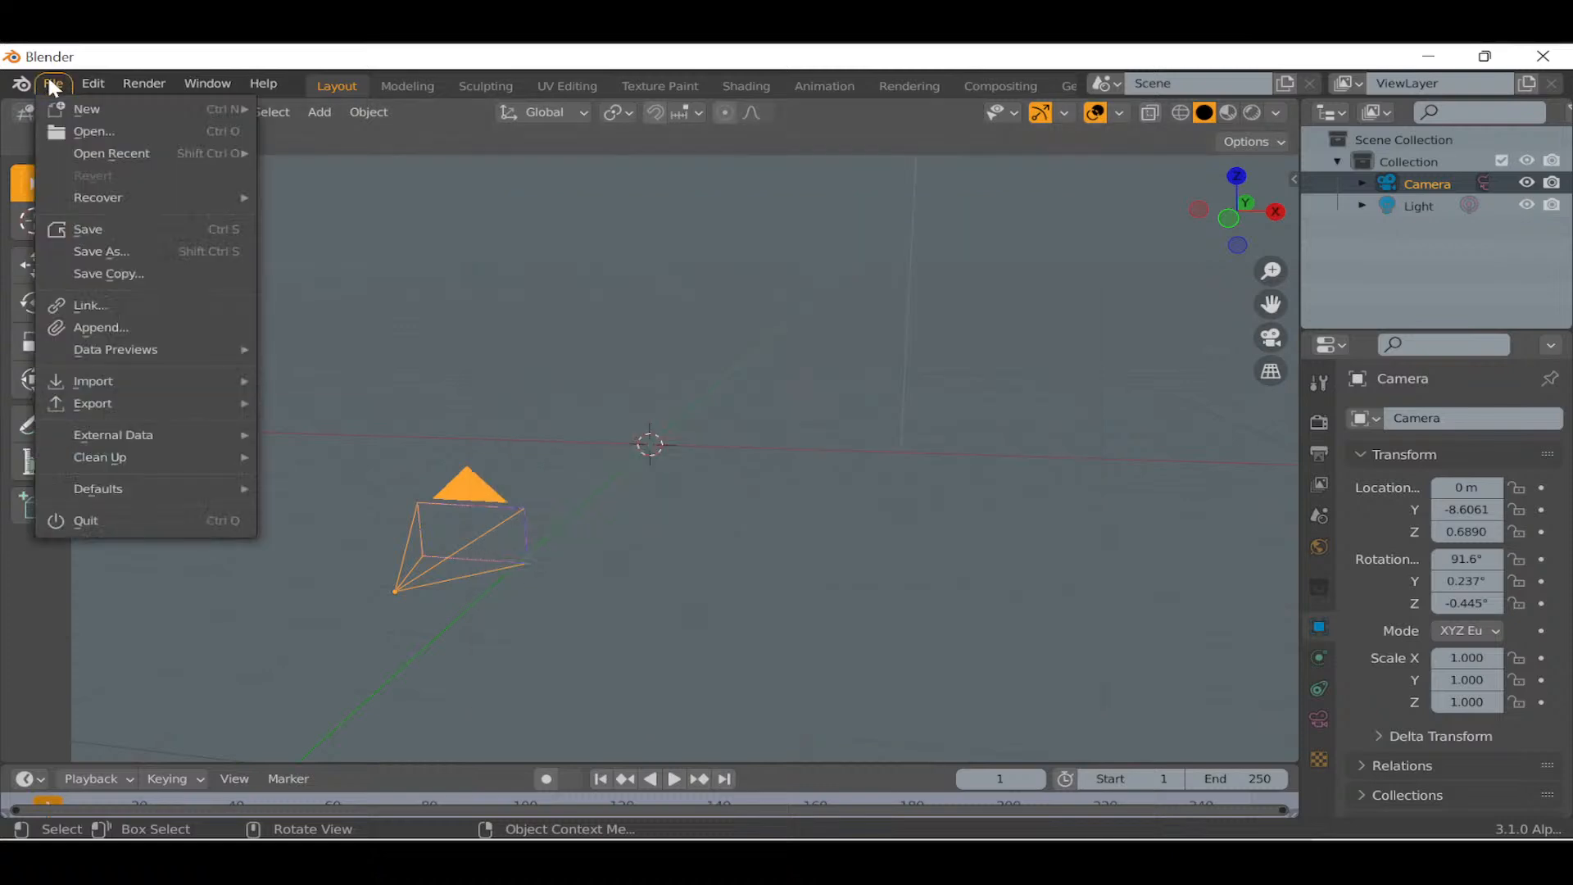
mouse_move(84, 108)
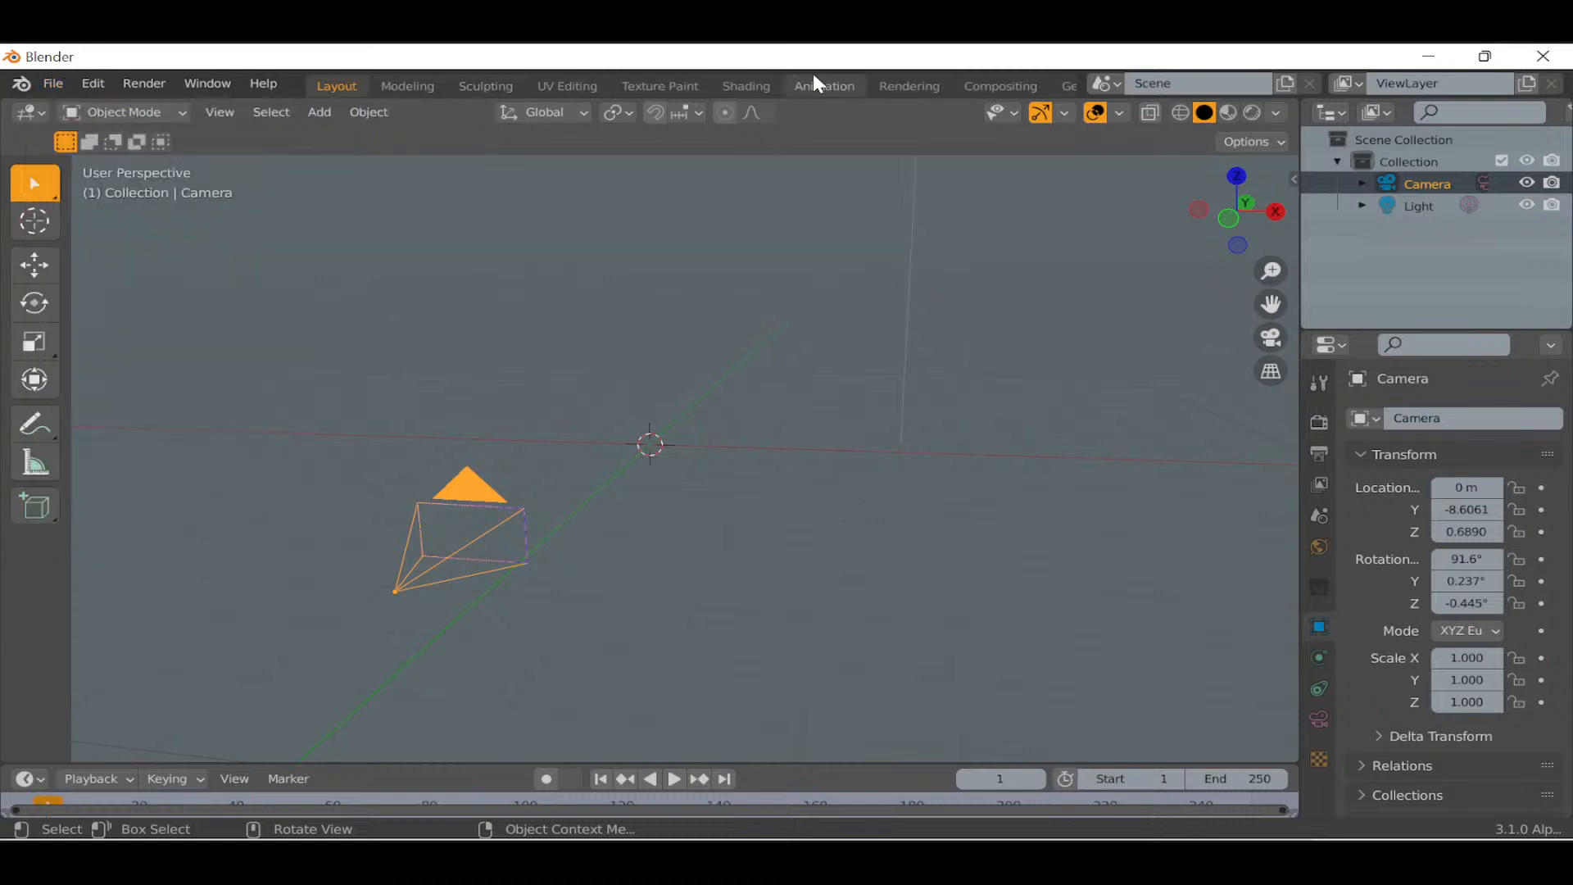
left_click(49, 82)
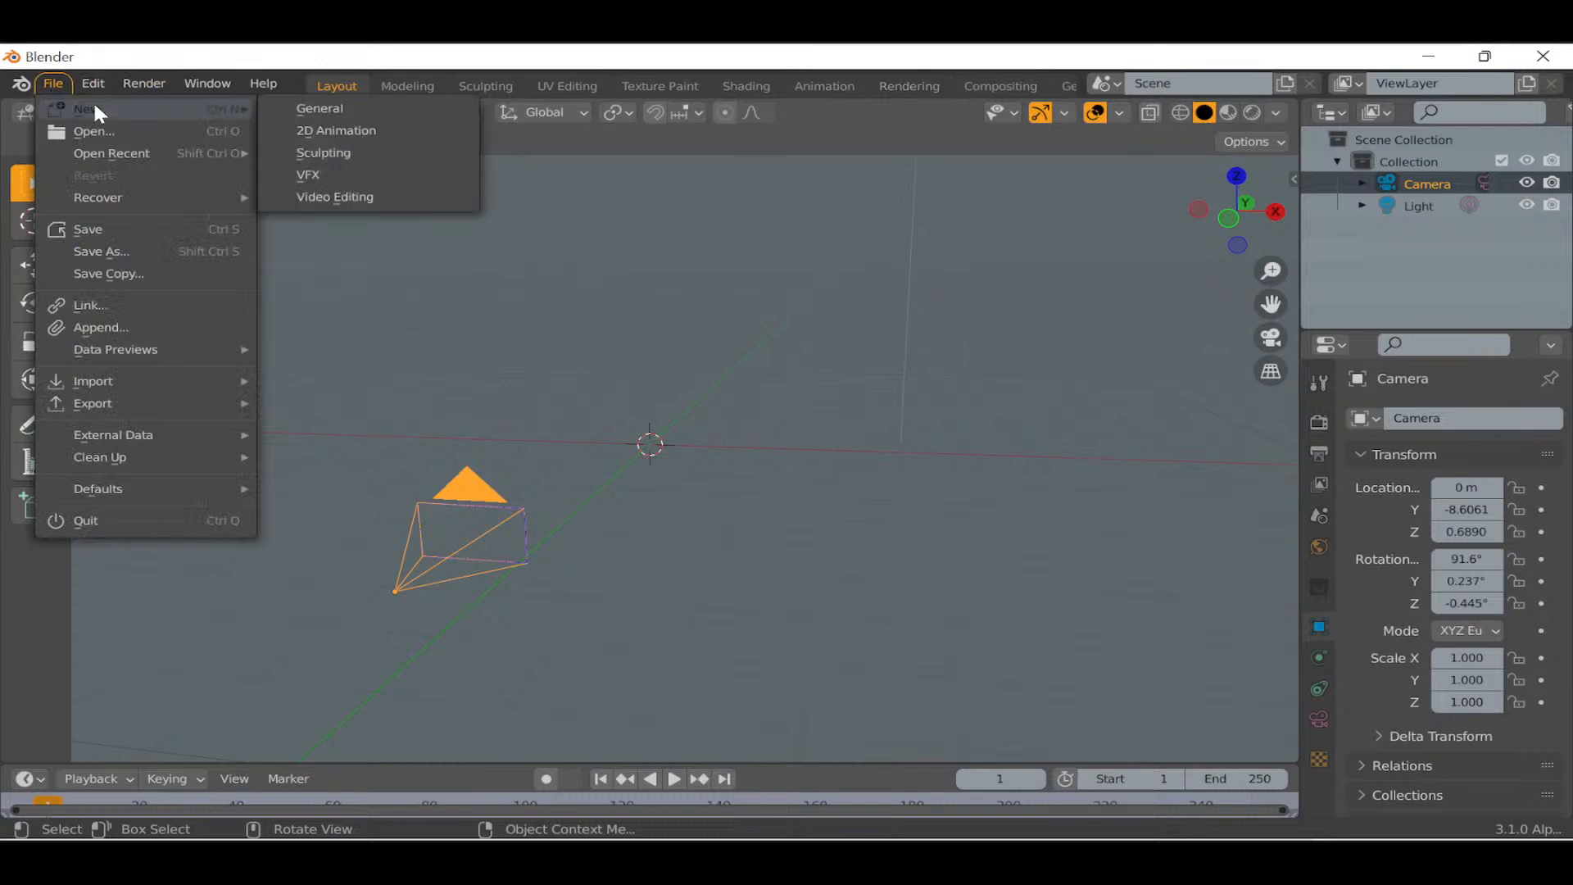
left_click(363, 200)
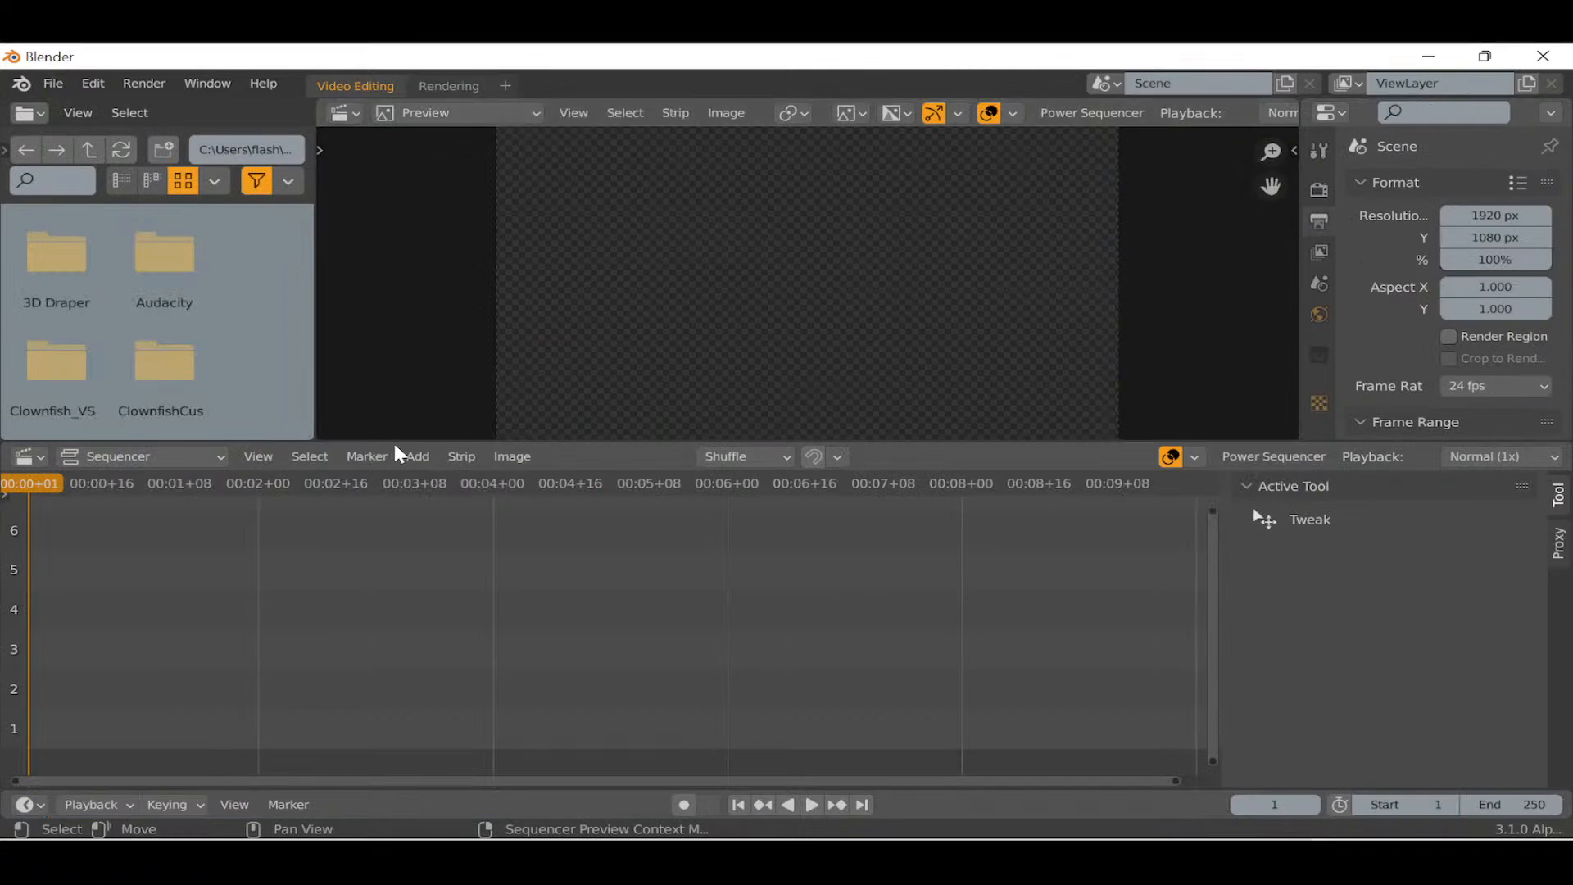
Start adding an Image/Sequence strip to the sequencer and browse to the recent Test 5 folder.
left_click(414, 457)
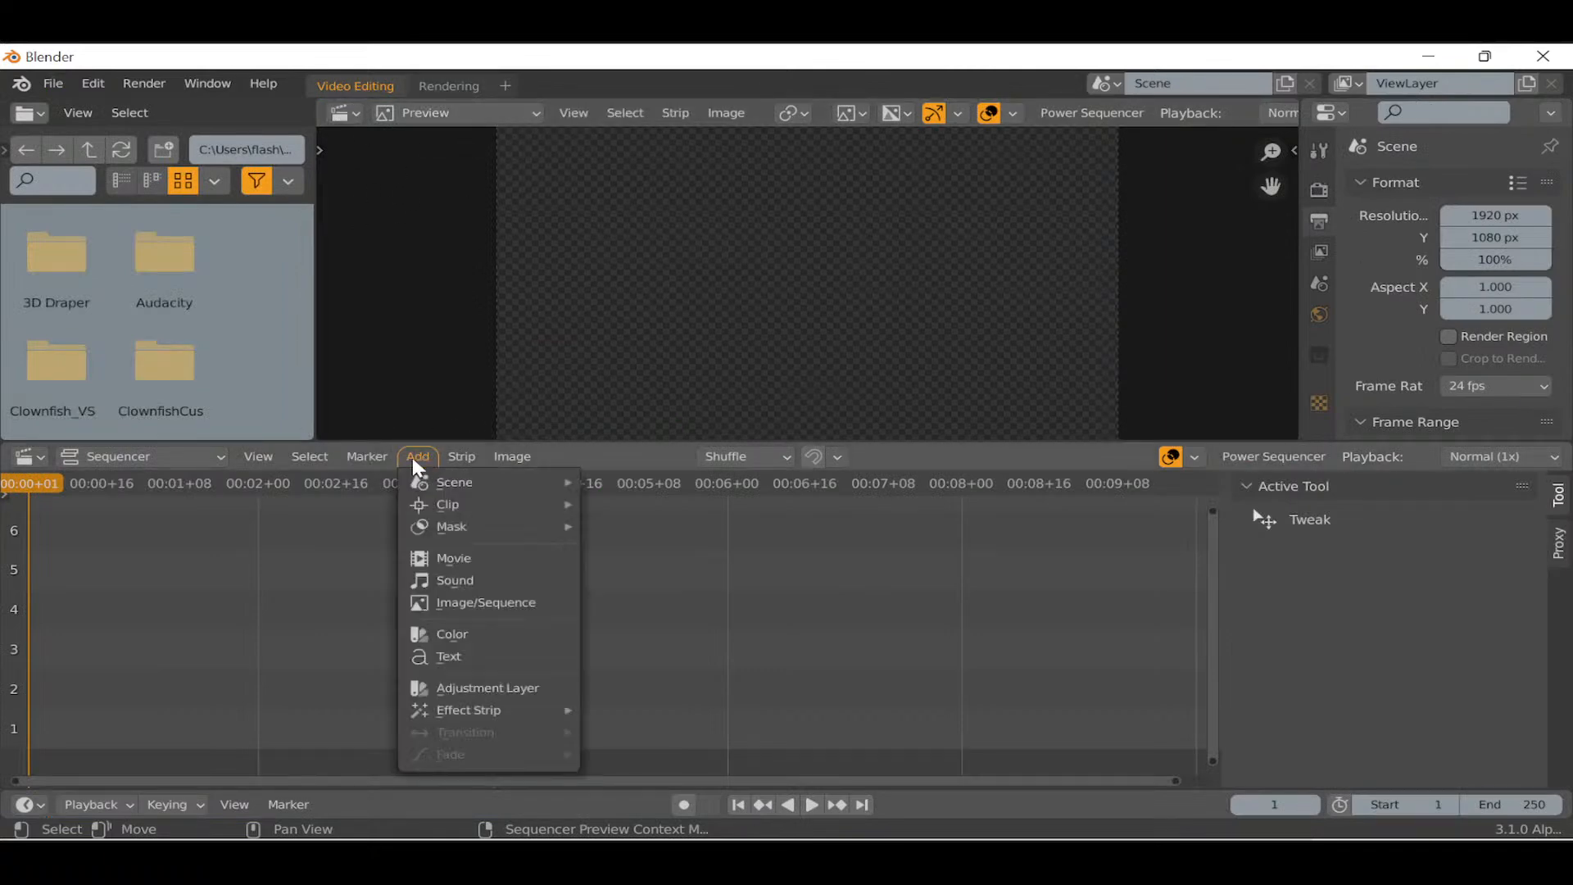
left_click(471, 610)
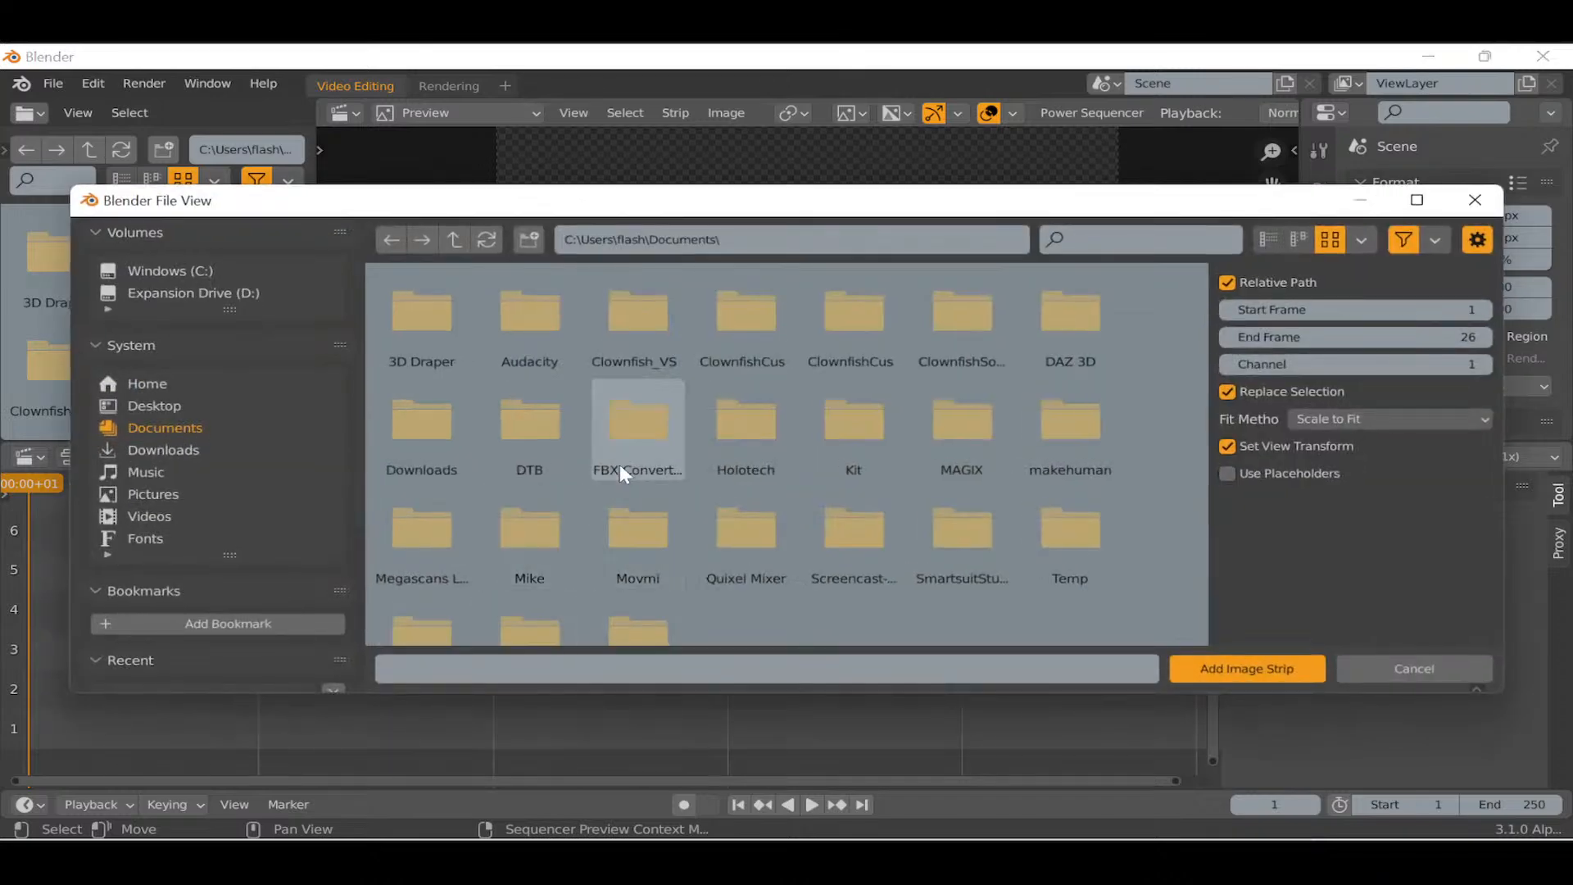
scroll(225, 500, "down", 5)
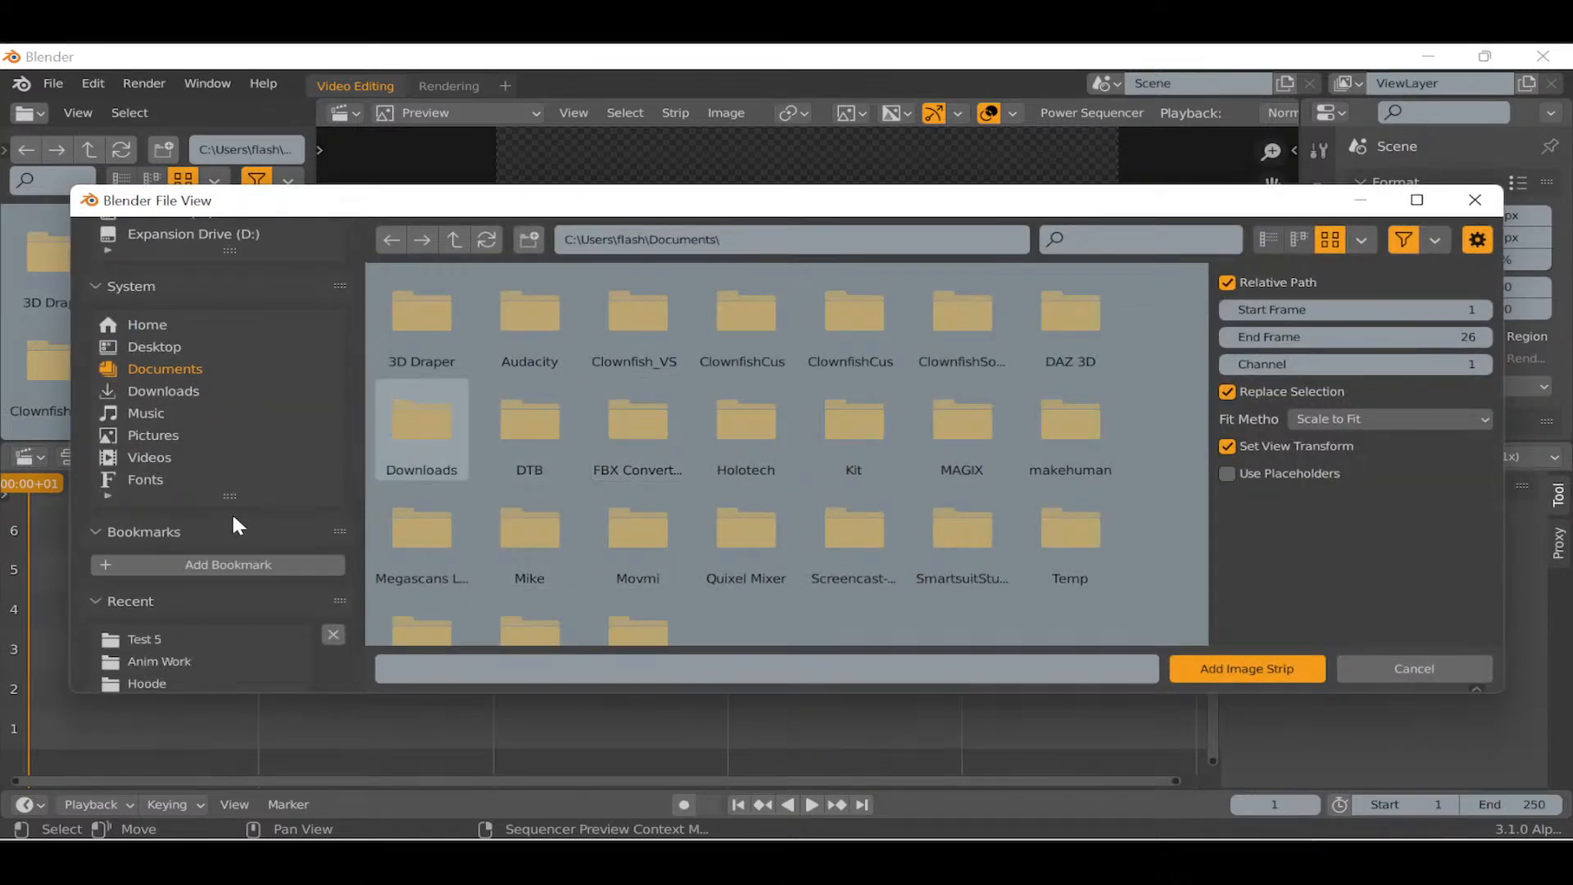
scroll(238, 545, "down", 1)
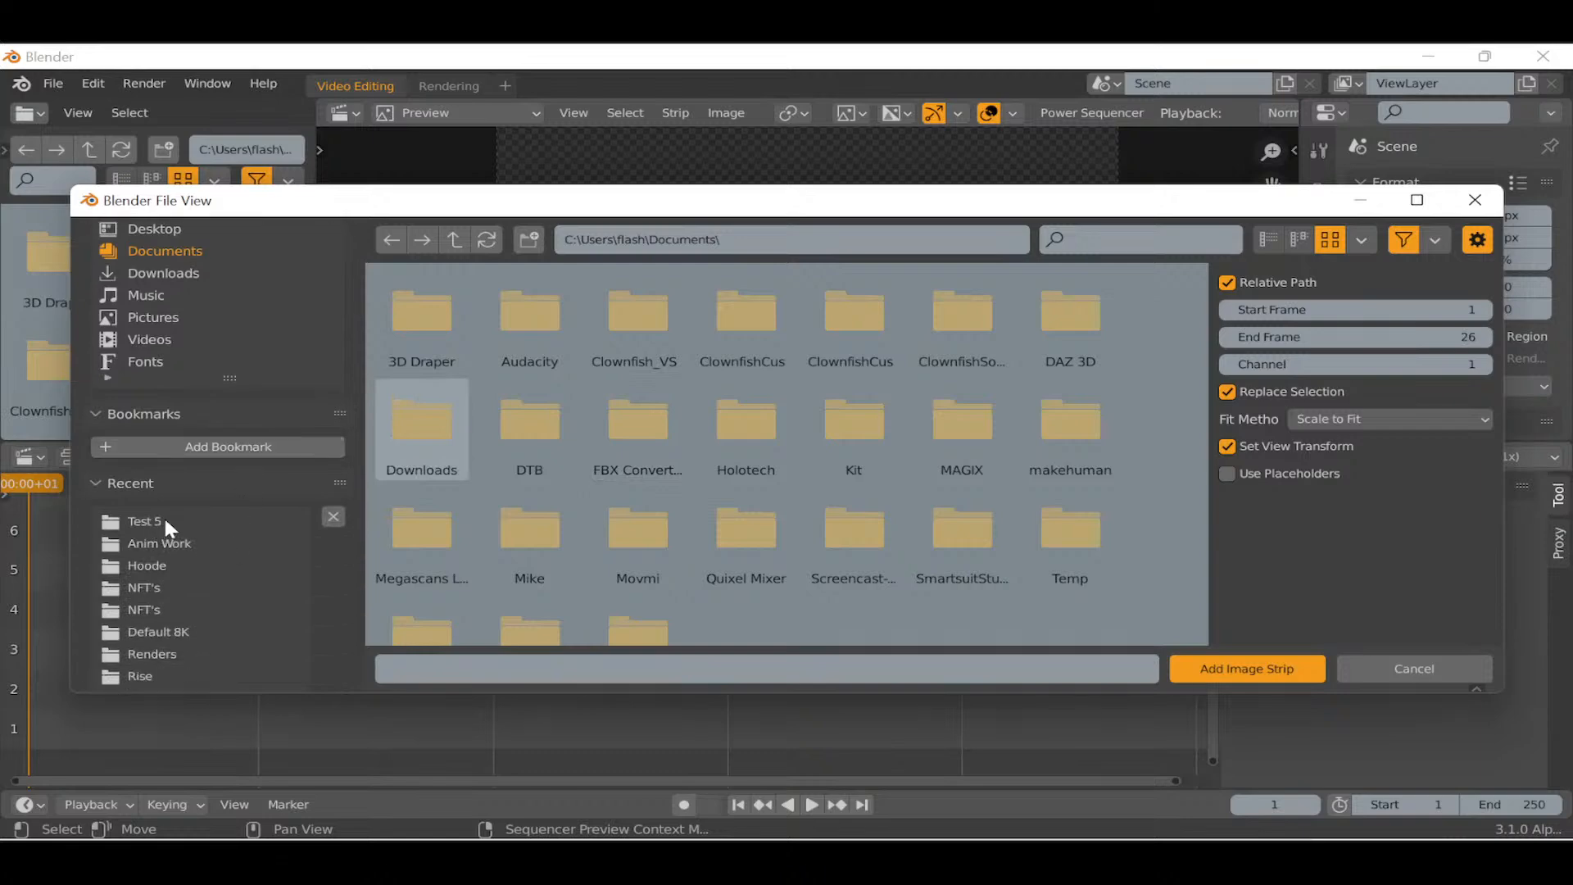
left_click(156, 521)
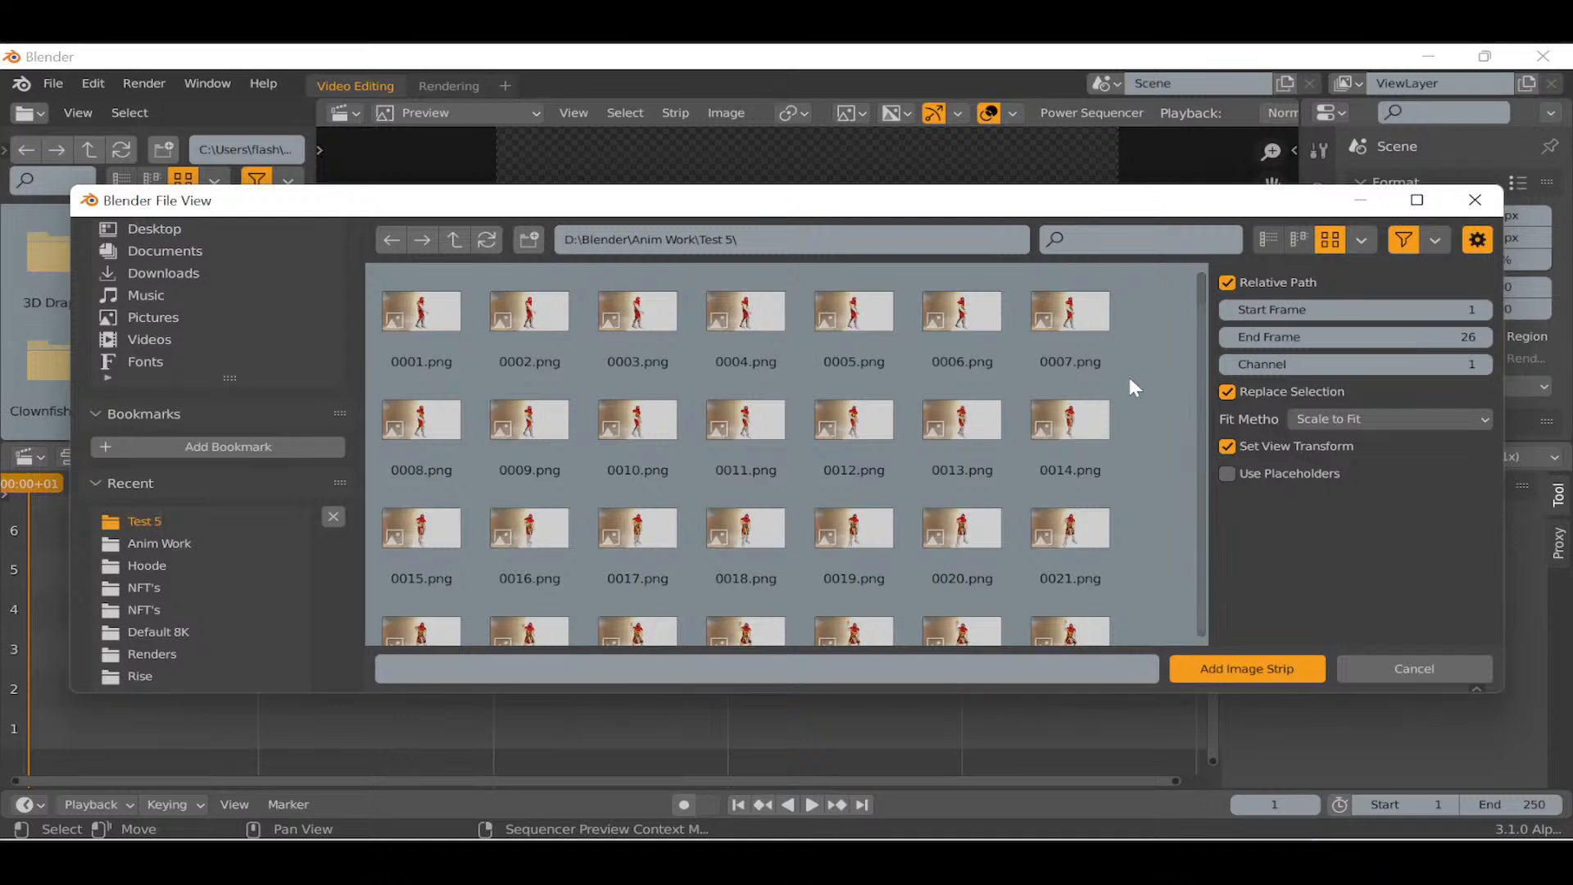
Select all the PNG frames from 0001.png to 0397.png and add them to the sequencer as one image strip.
key("a")
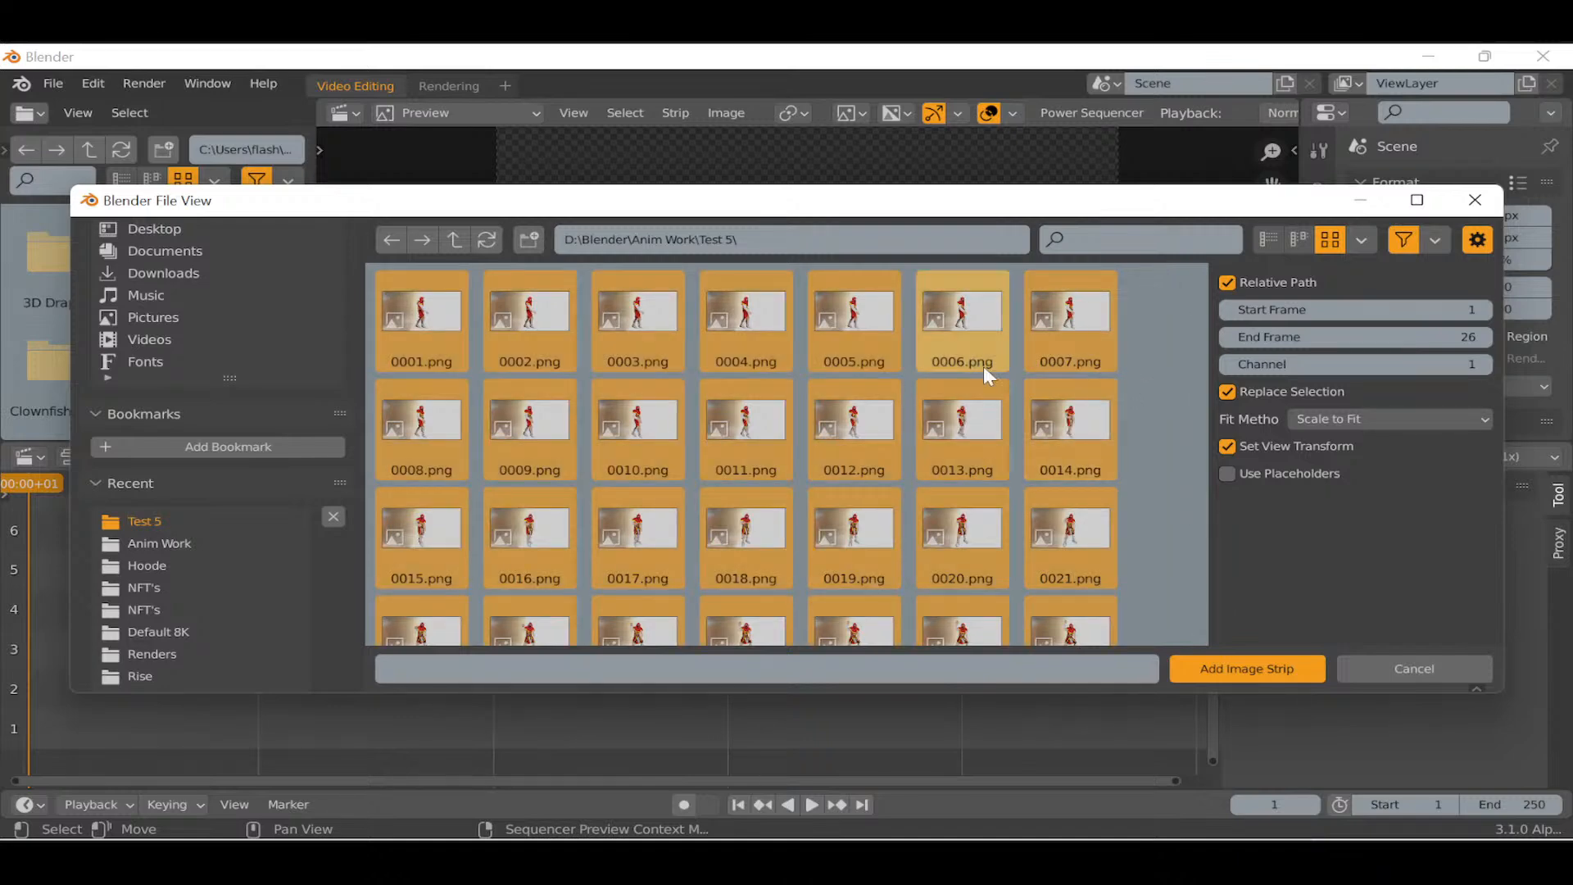
scroll(827, 405, "down", 8)
scroll(804, 401, "down", 10)
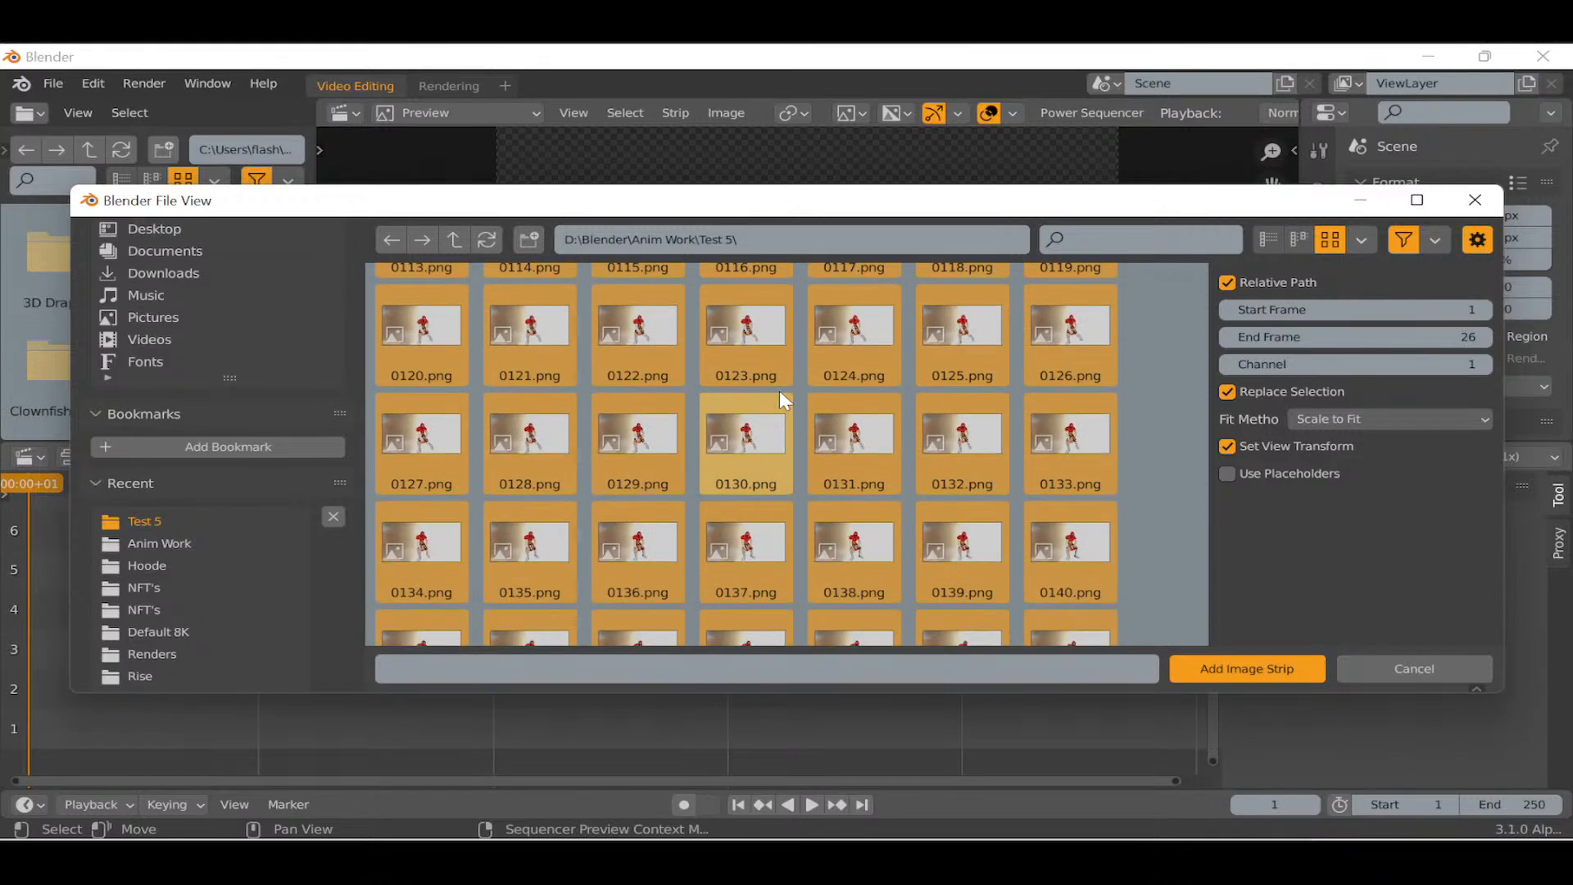
scroll(779, 391, "down", 9)
scroll(778, 390, "down", 5)
scroll(782, 394, "down", 9)
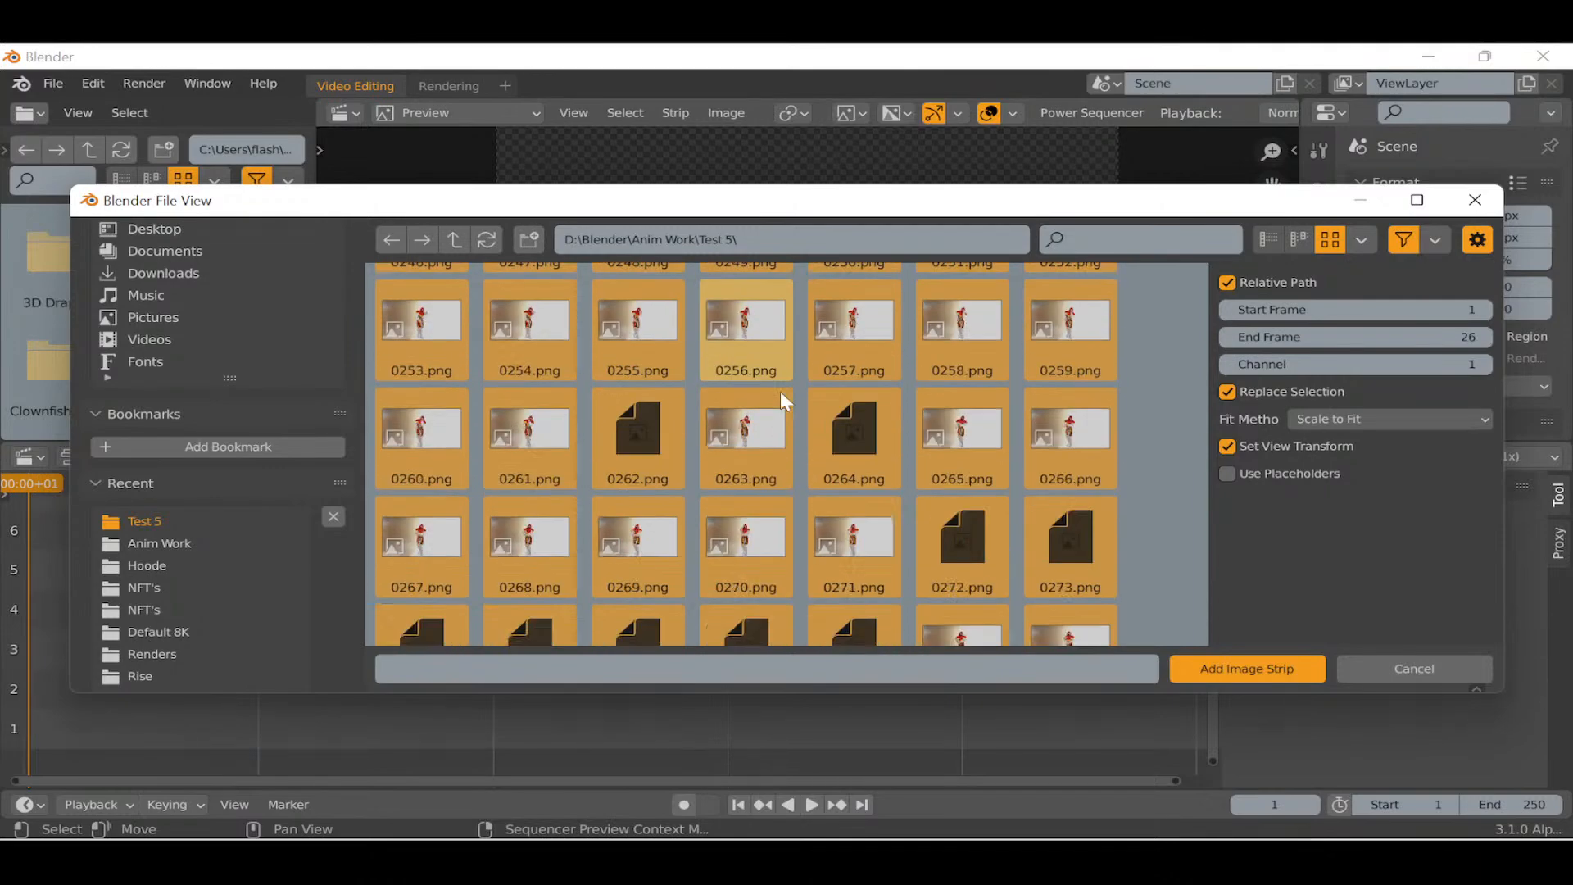
scroll(942, 418, "down", 8)
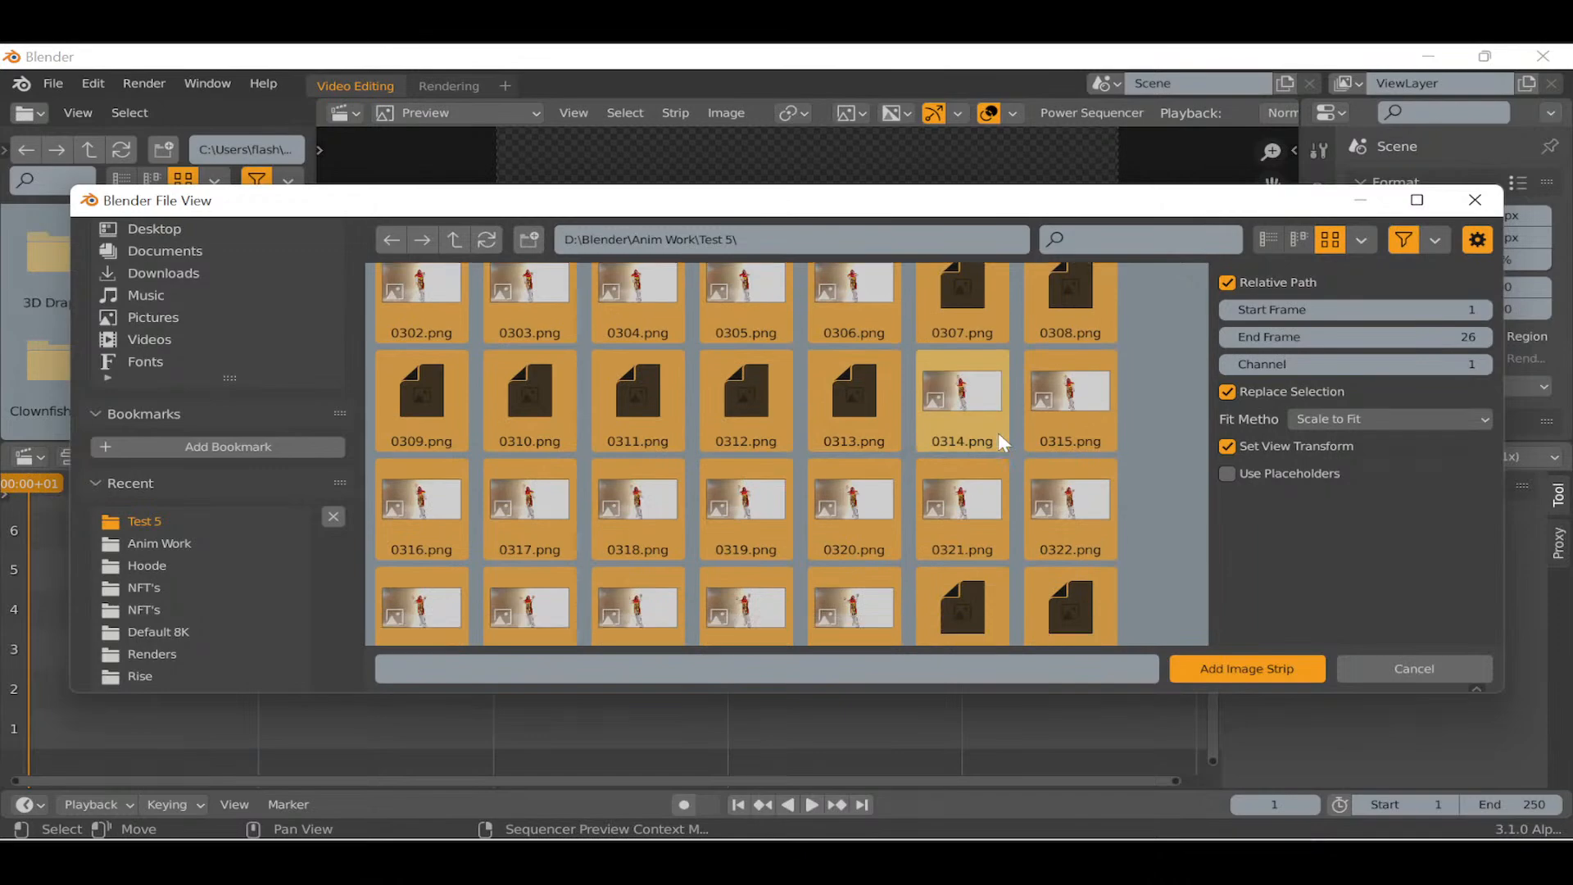
scroll(976, 449, "down", 5)
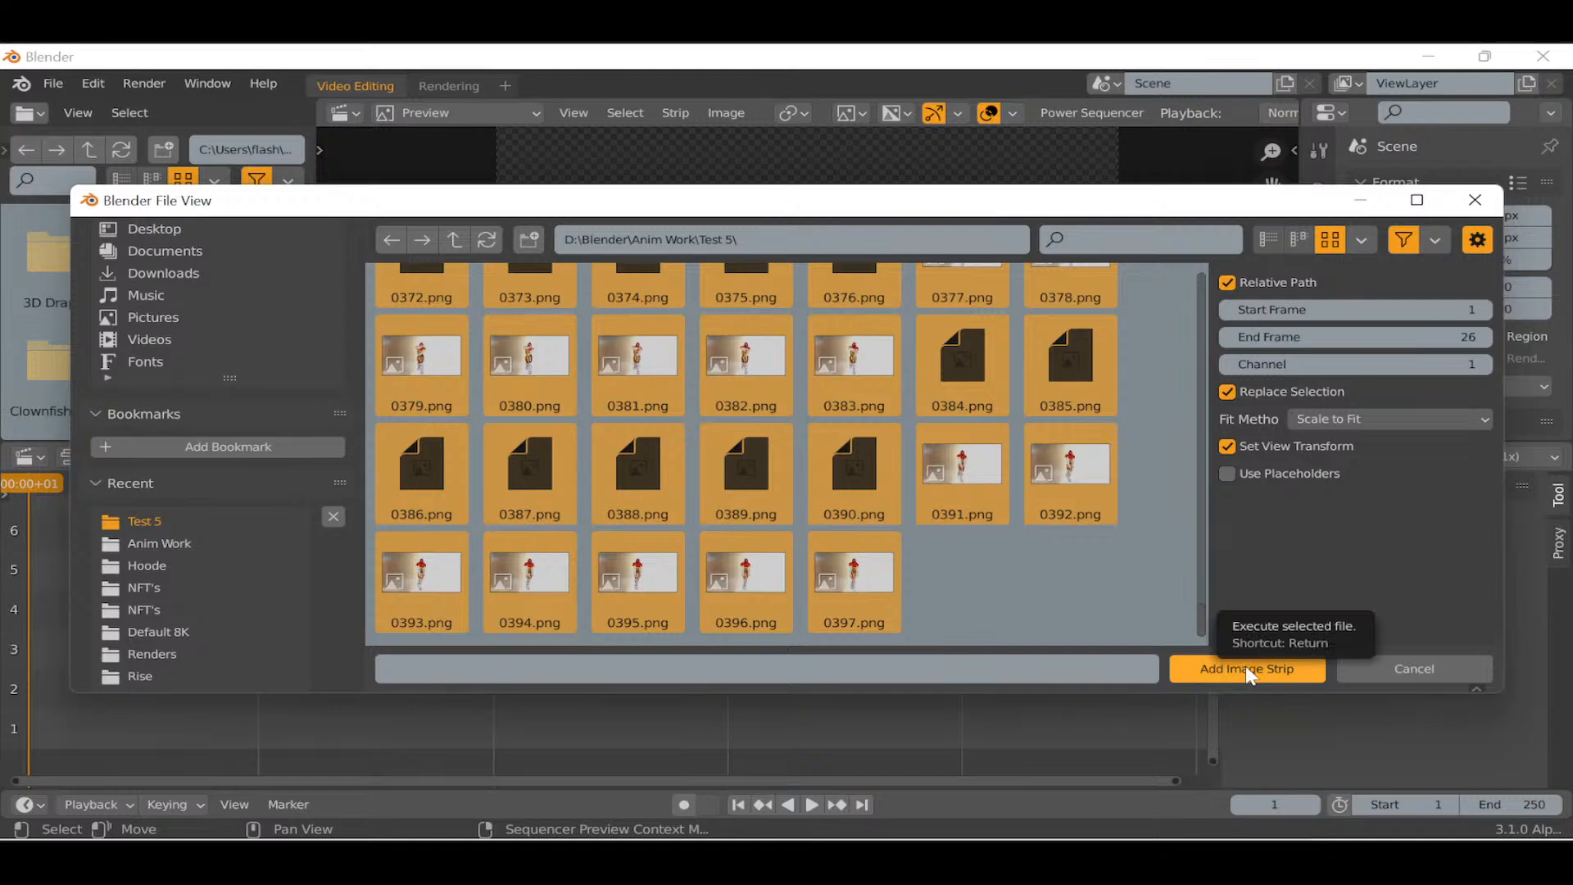
left_click(1245, 666)
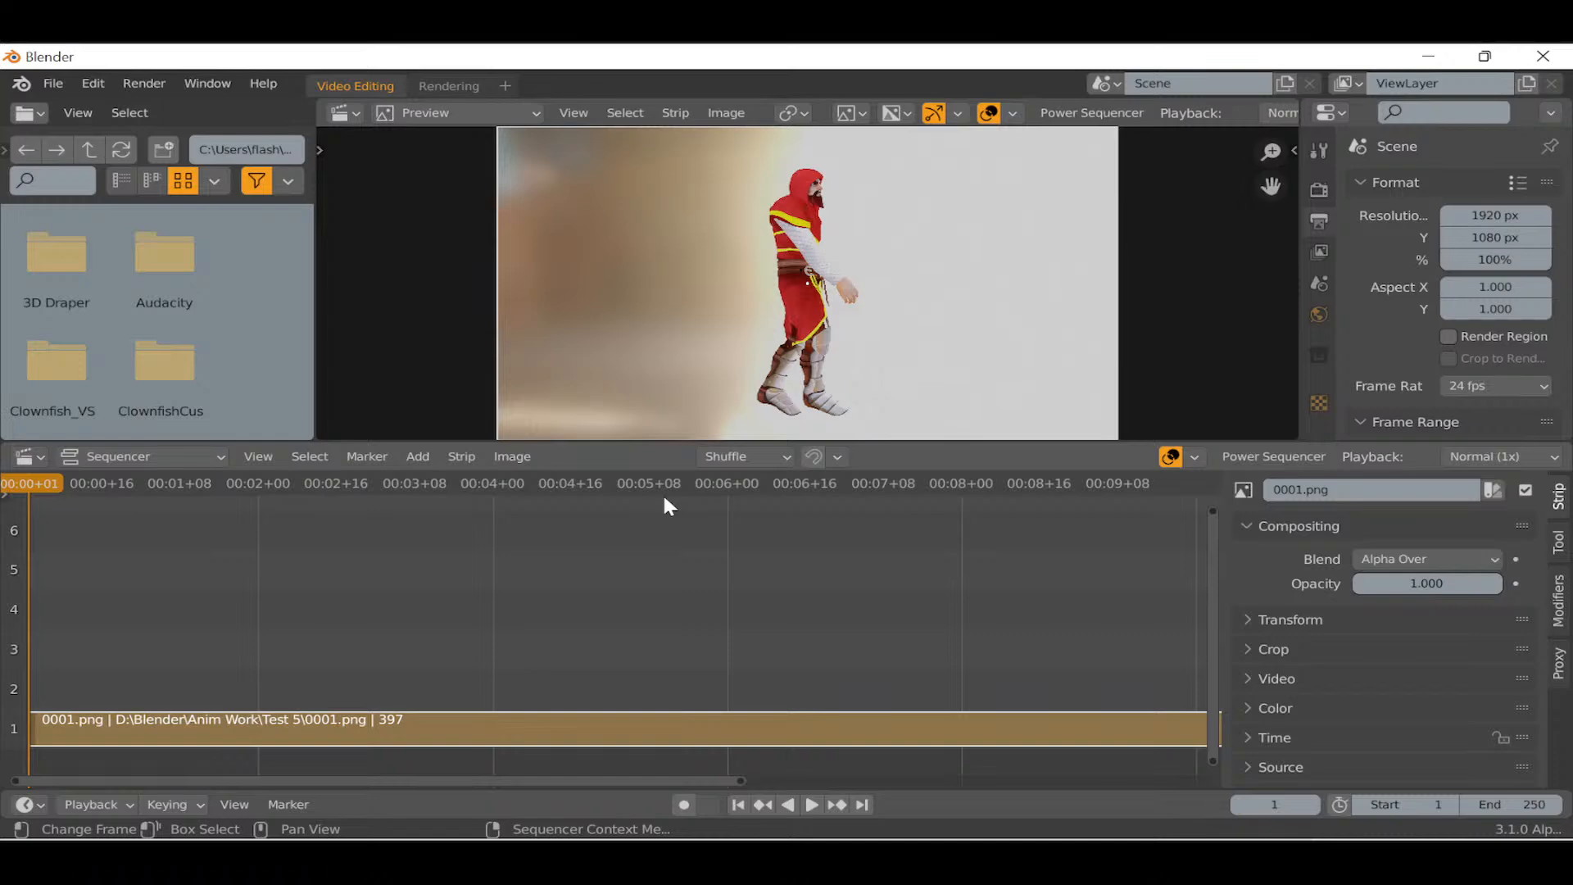
left_click(417, 456)
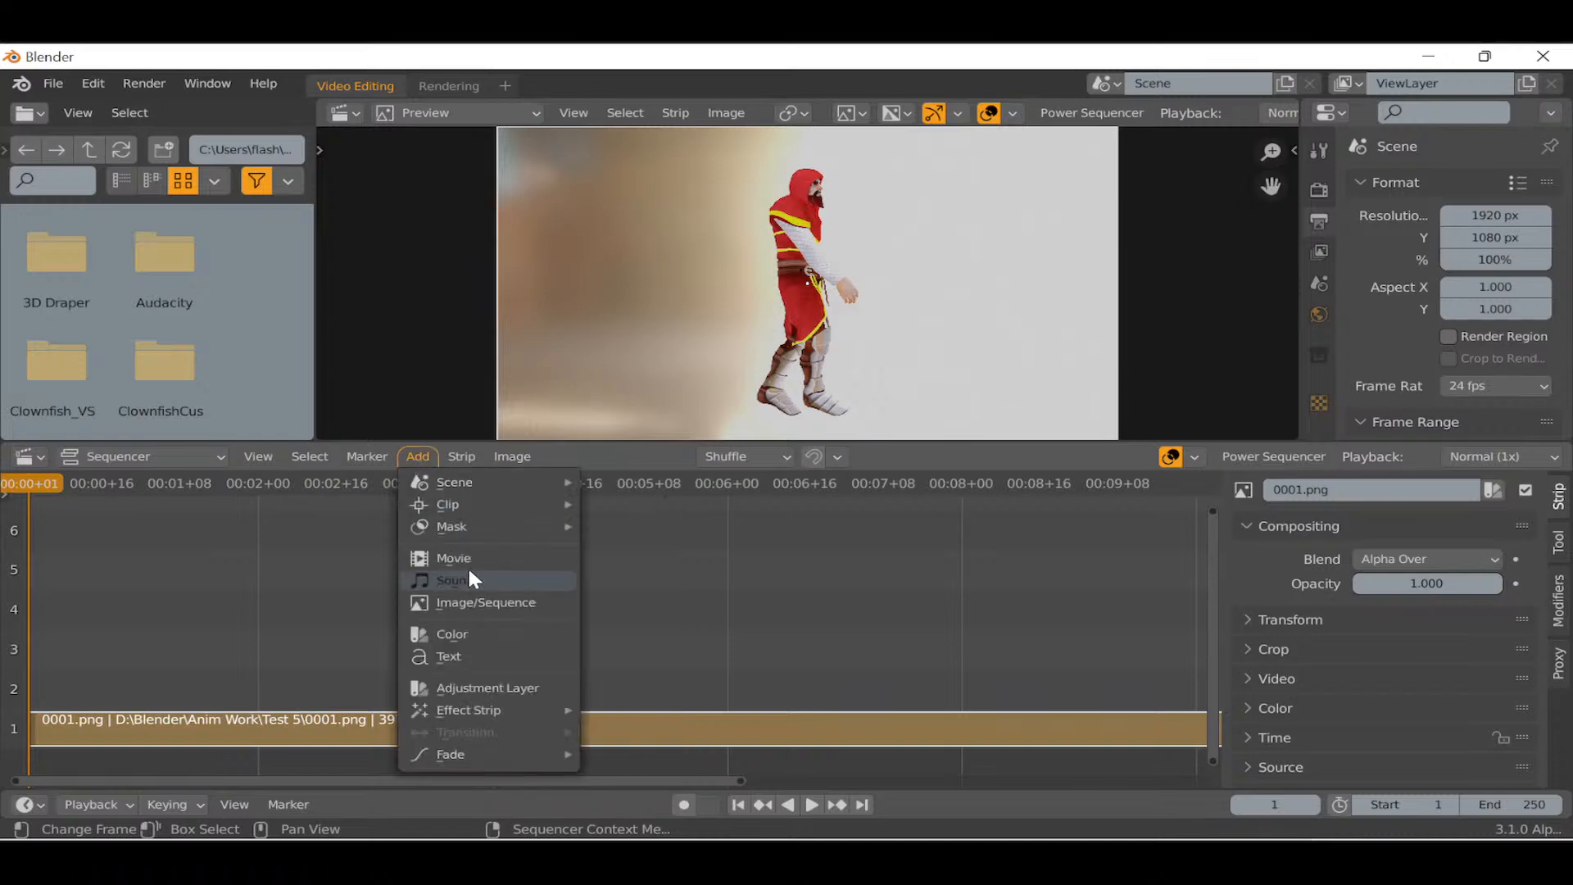
left_click(492, 579)
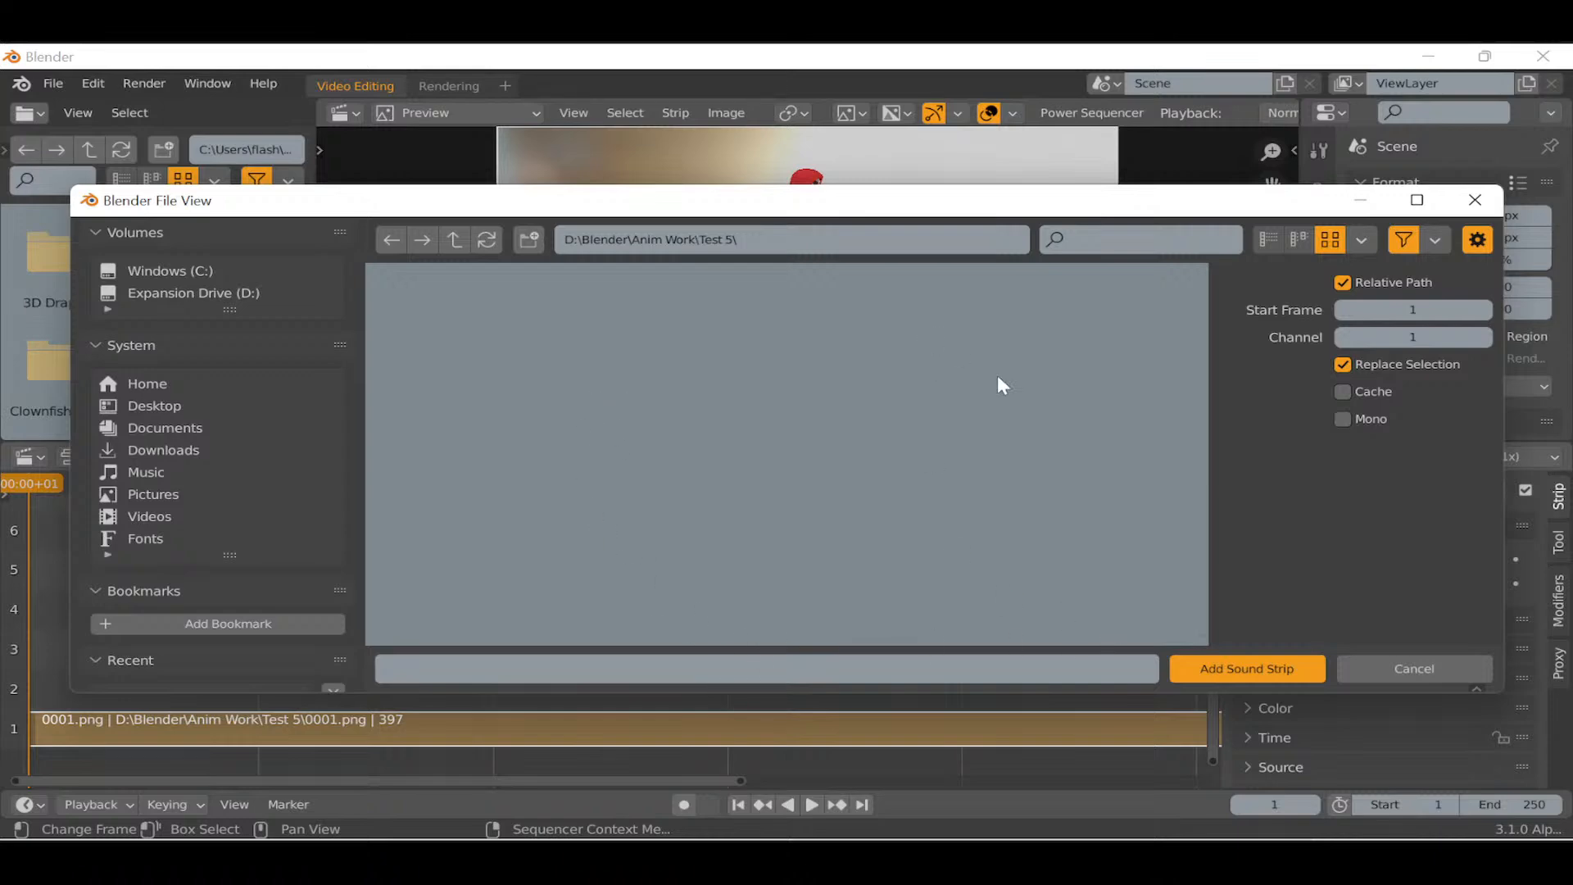
left_click(1417, 667)
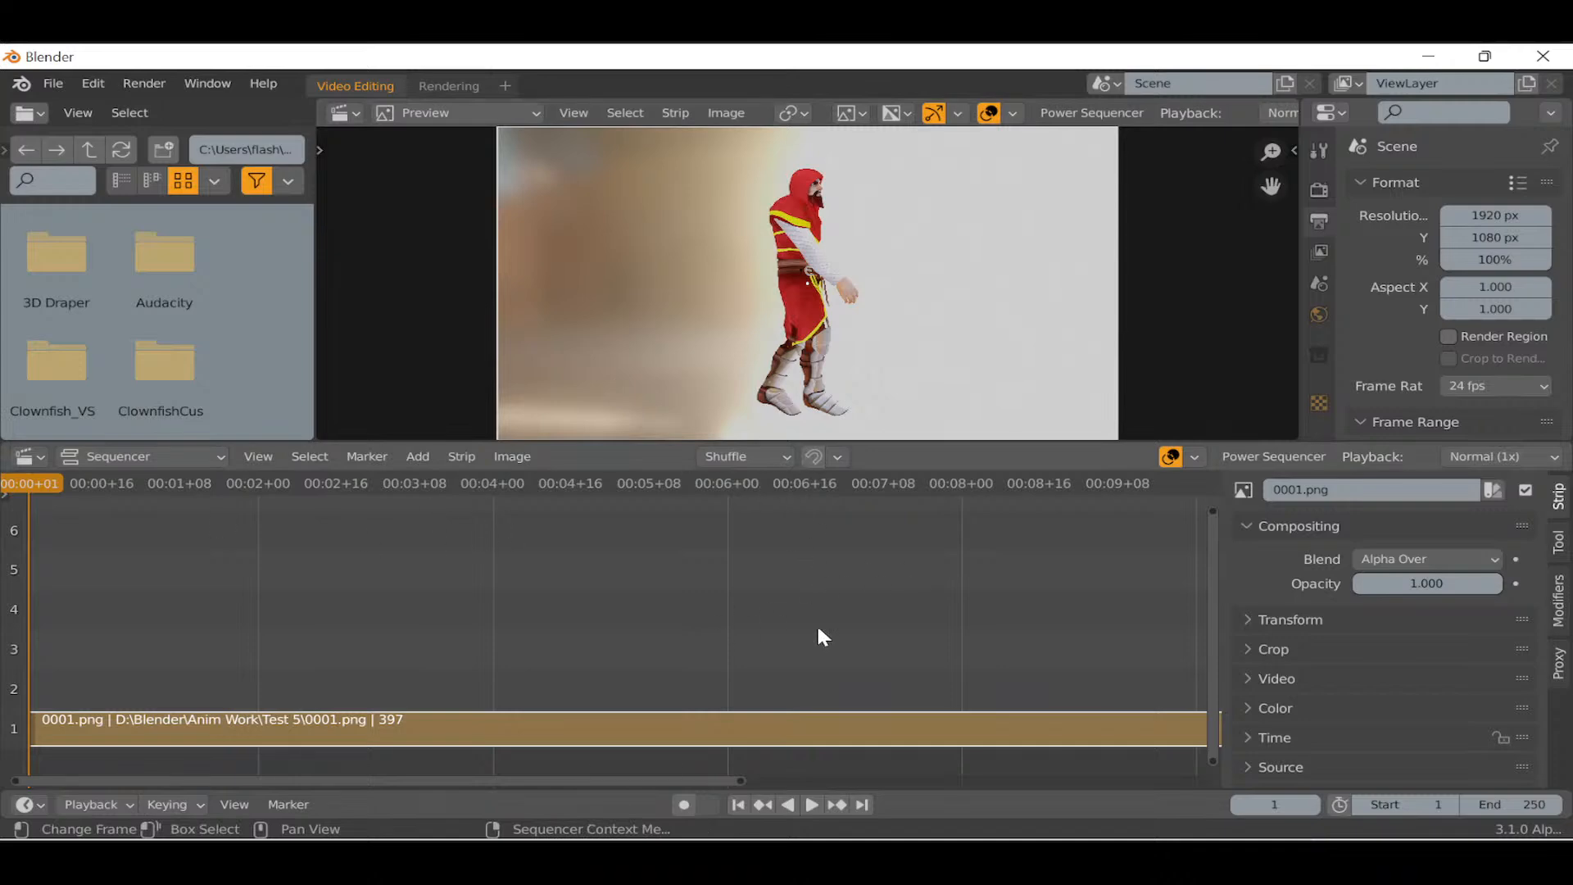
Preview the image strip's playback, set the frame rate to 60 fps and play it again.
left_click(811, 804)
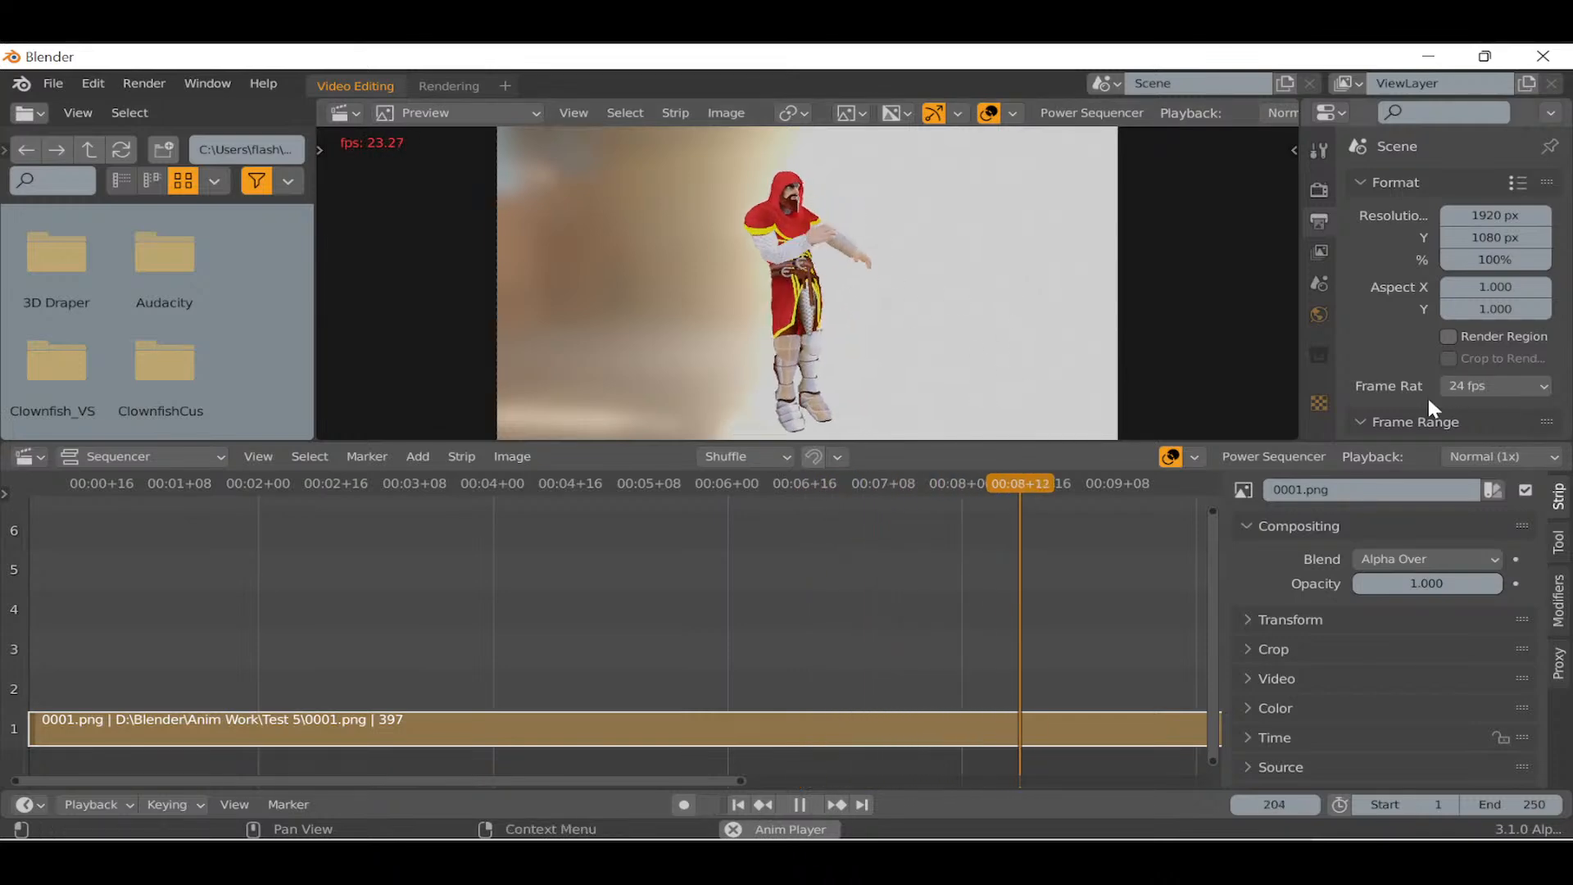
left_click(799, 804)
left_click(1501, 386)
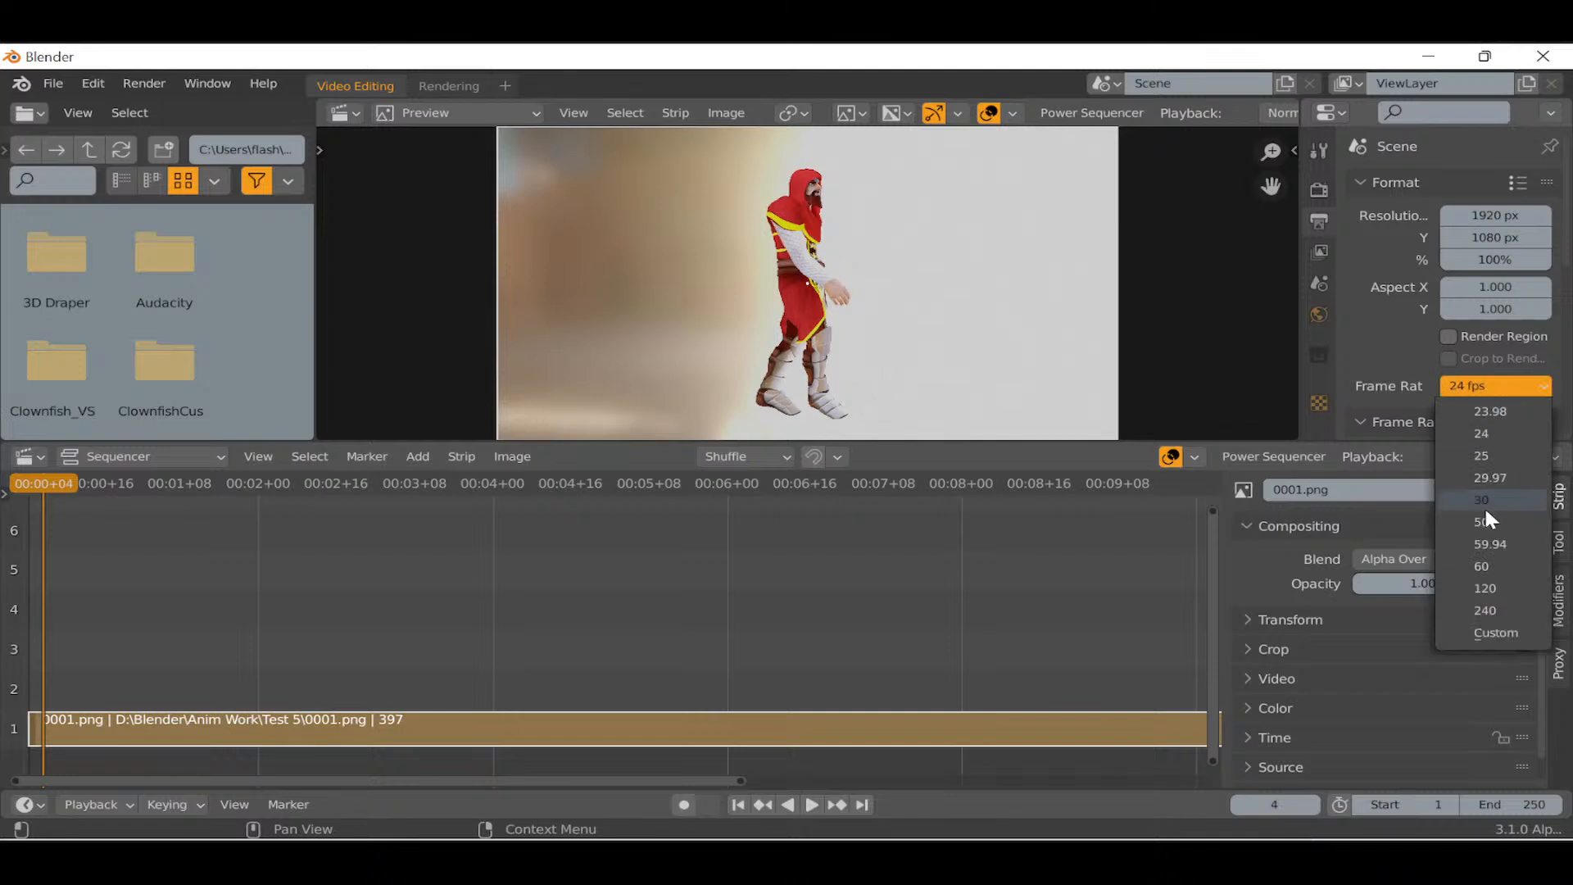
left_click(1500, 565)
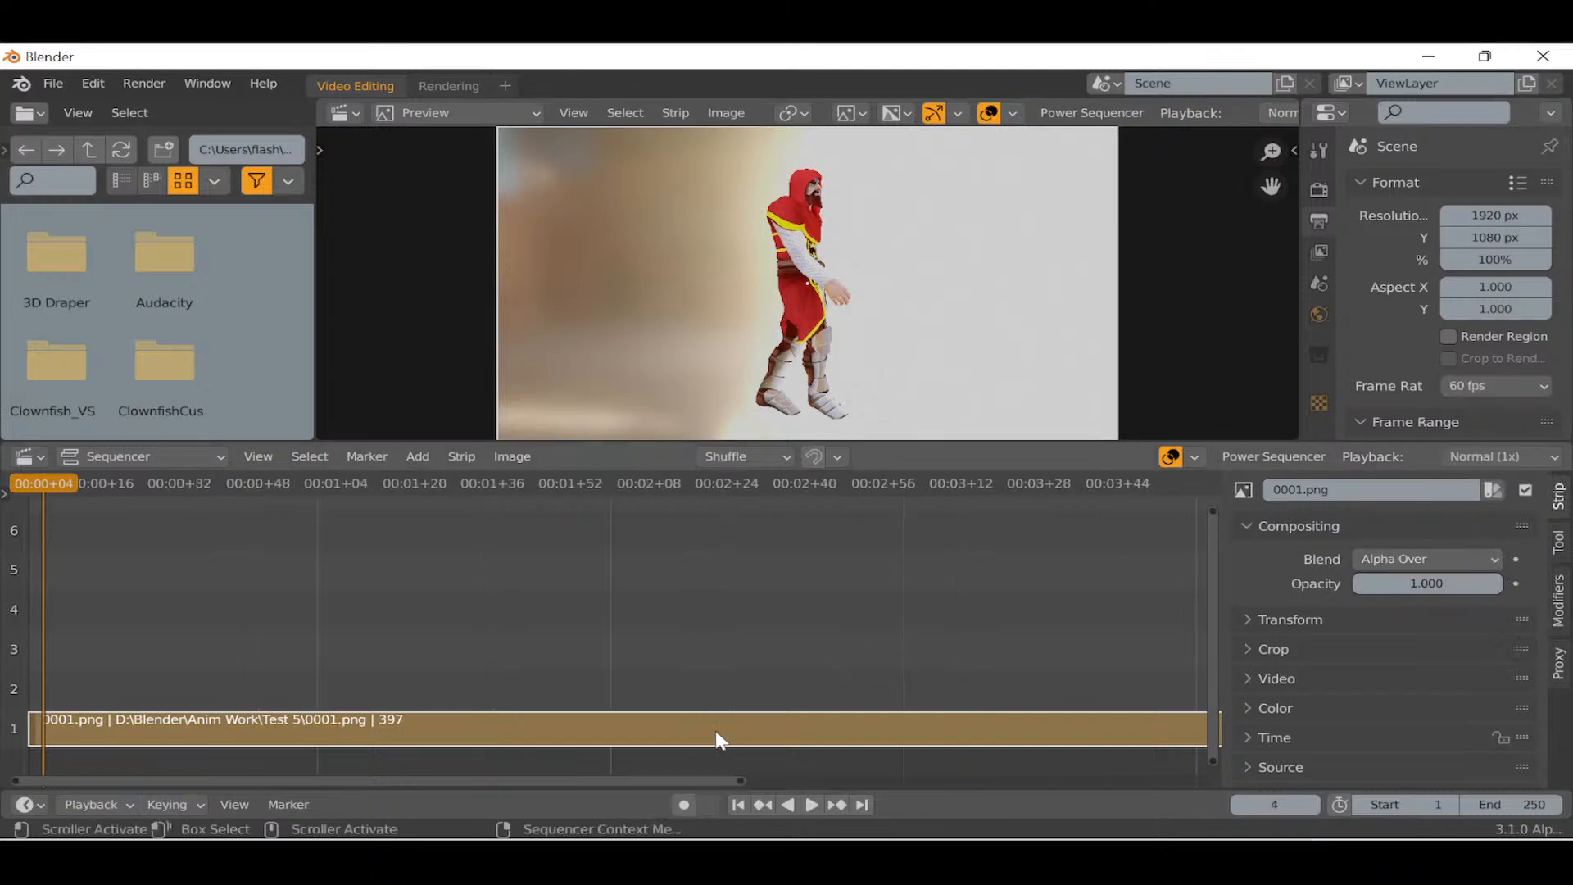
left_click(813, 804)
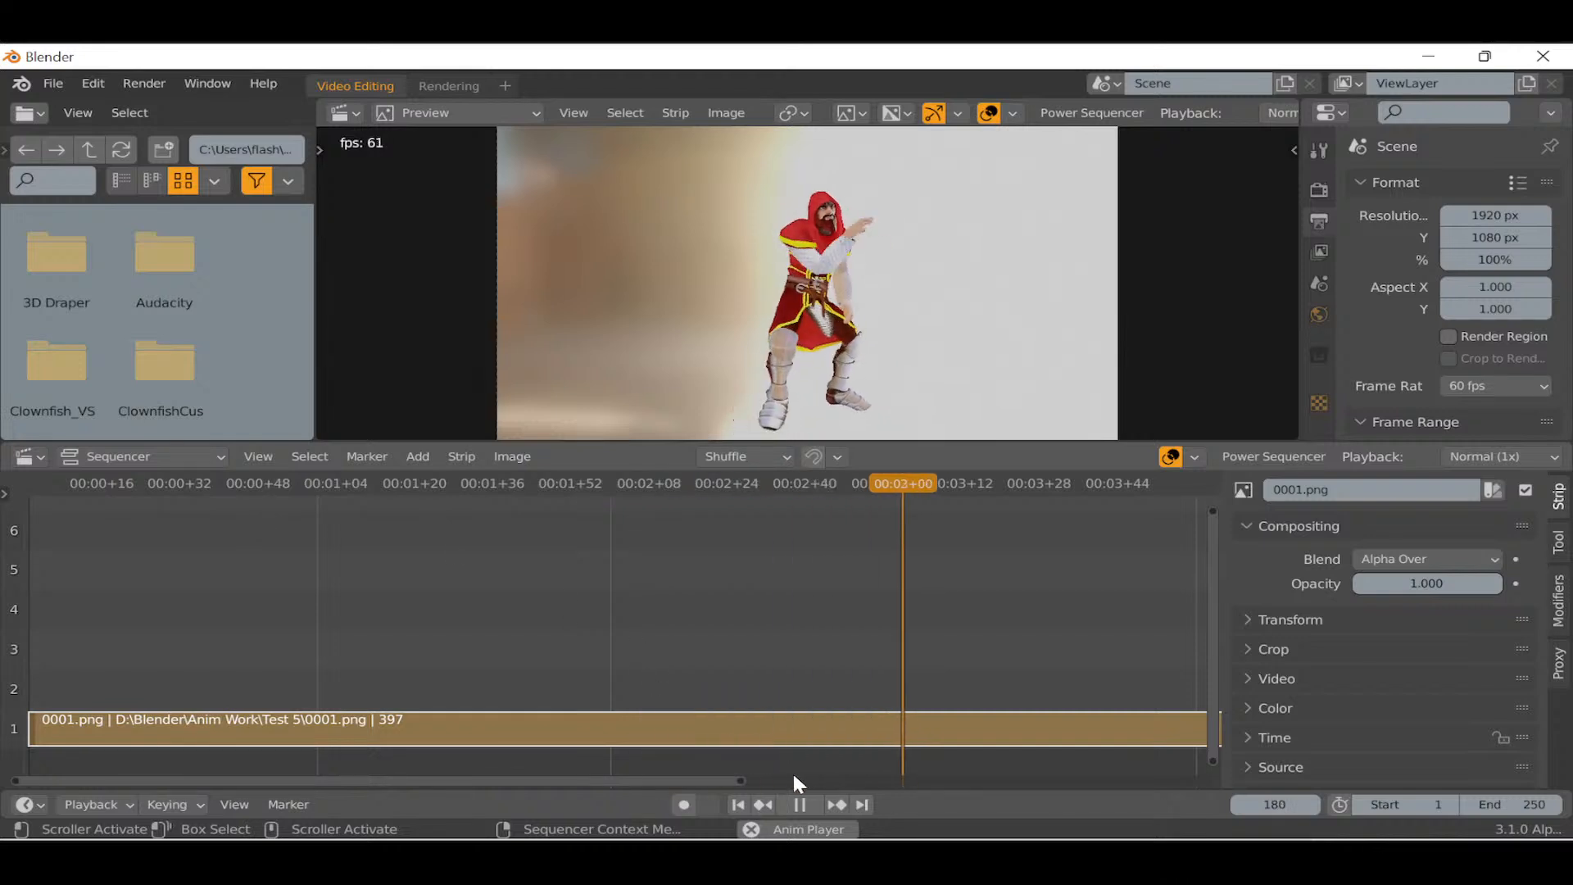
left_click(801, 805)
Set the frame rate to 50 fps and play the image strip from its first frame.
left_click(1512, 385)
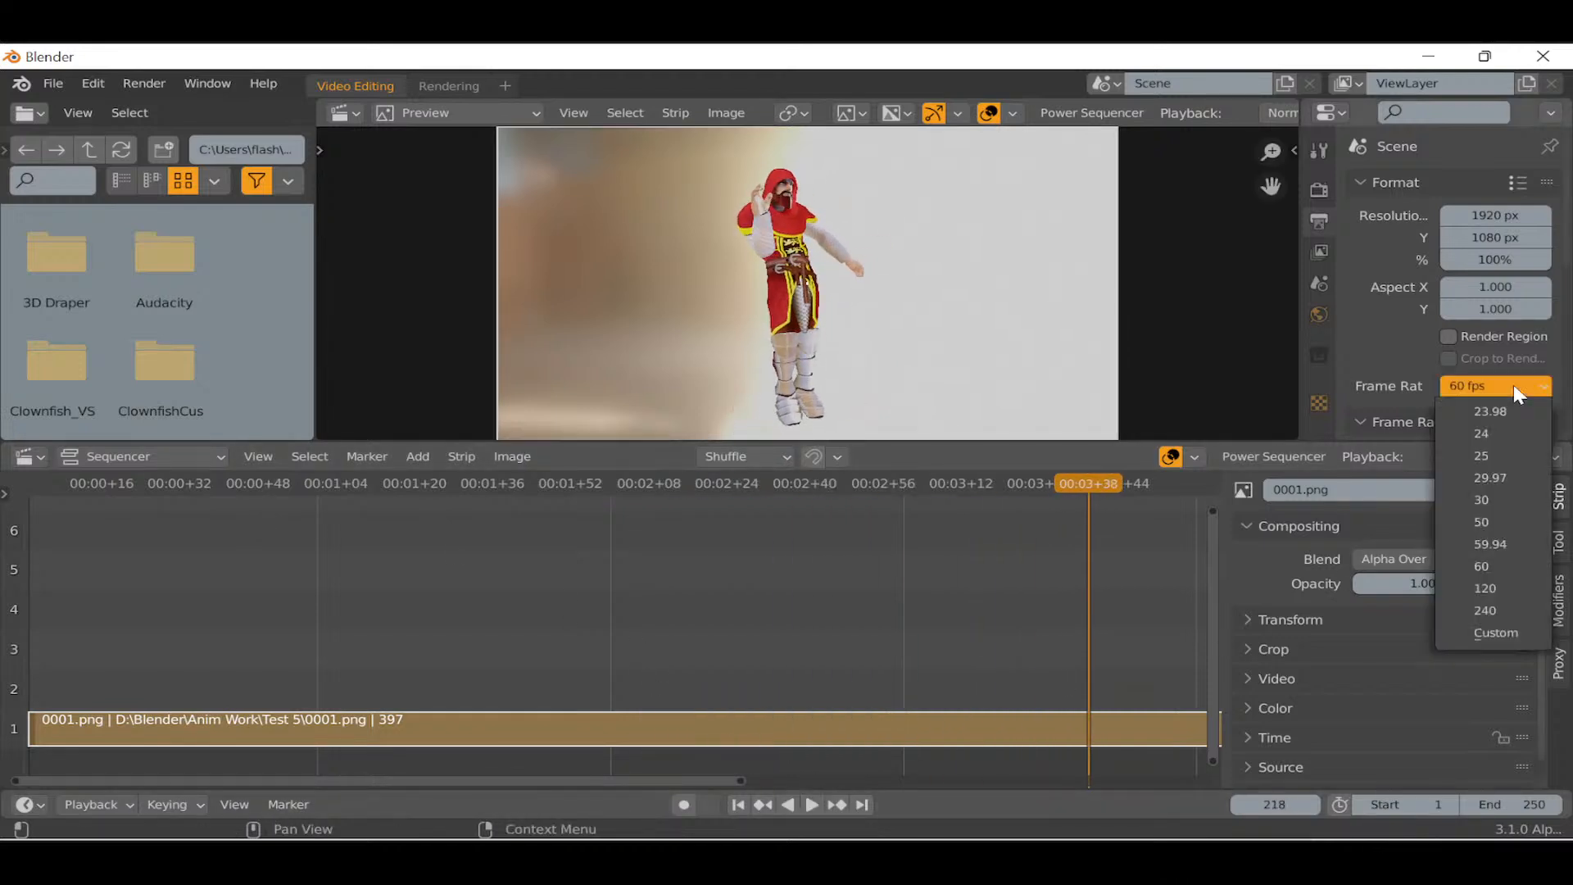
left_click(1513, 521)
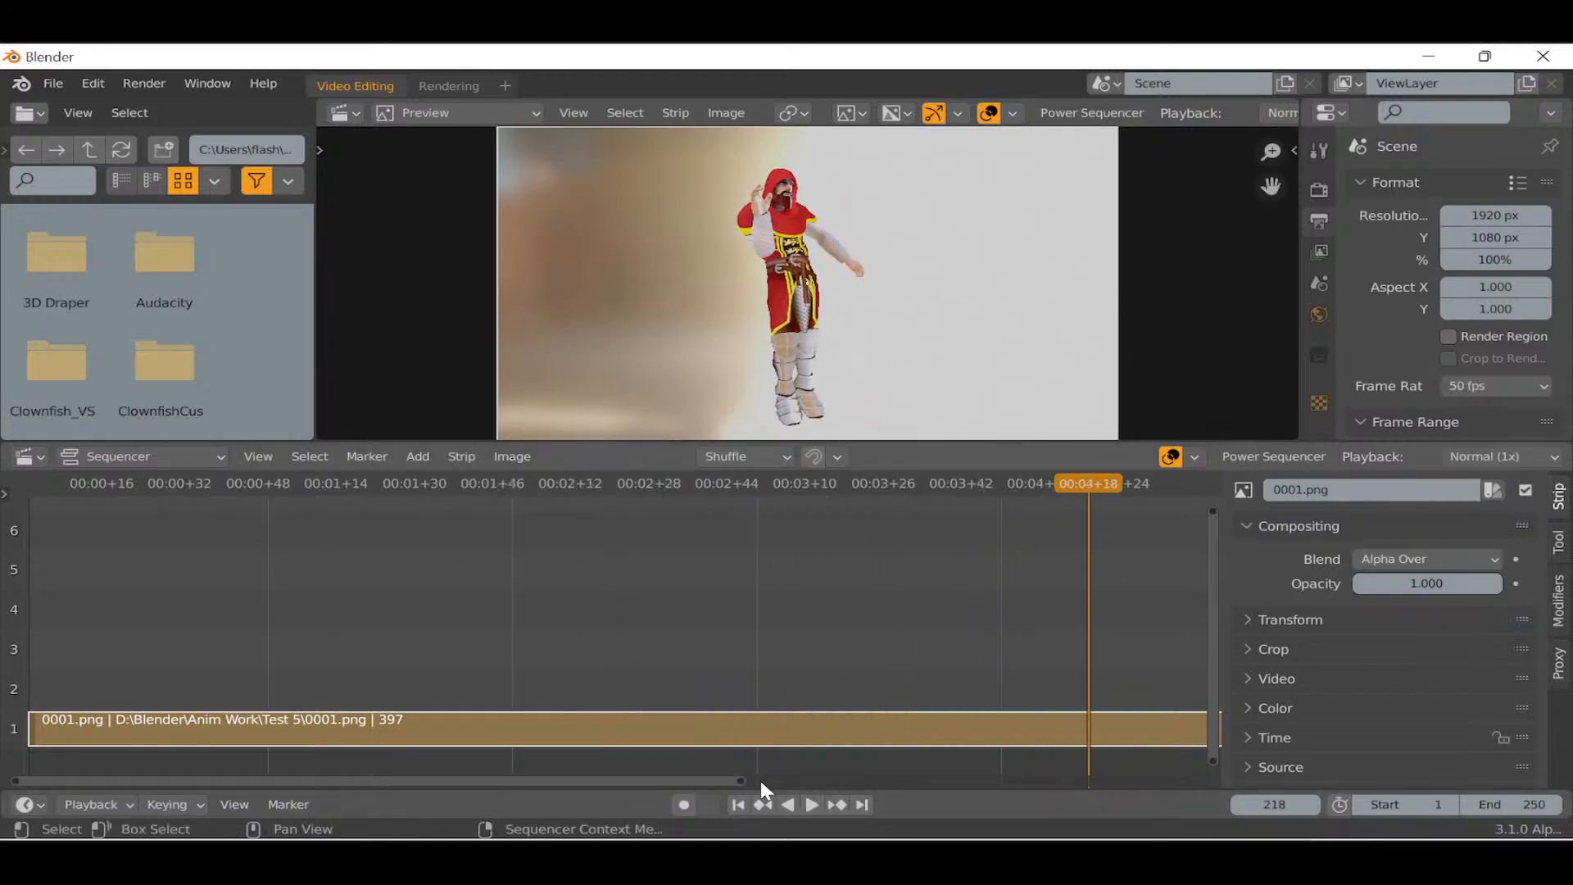
left_click(738, 805)
left_click(811, 804)
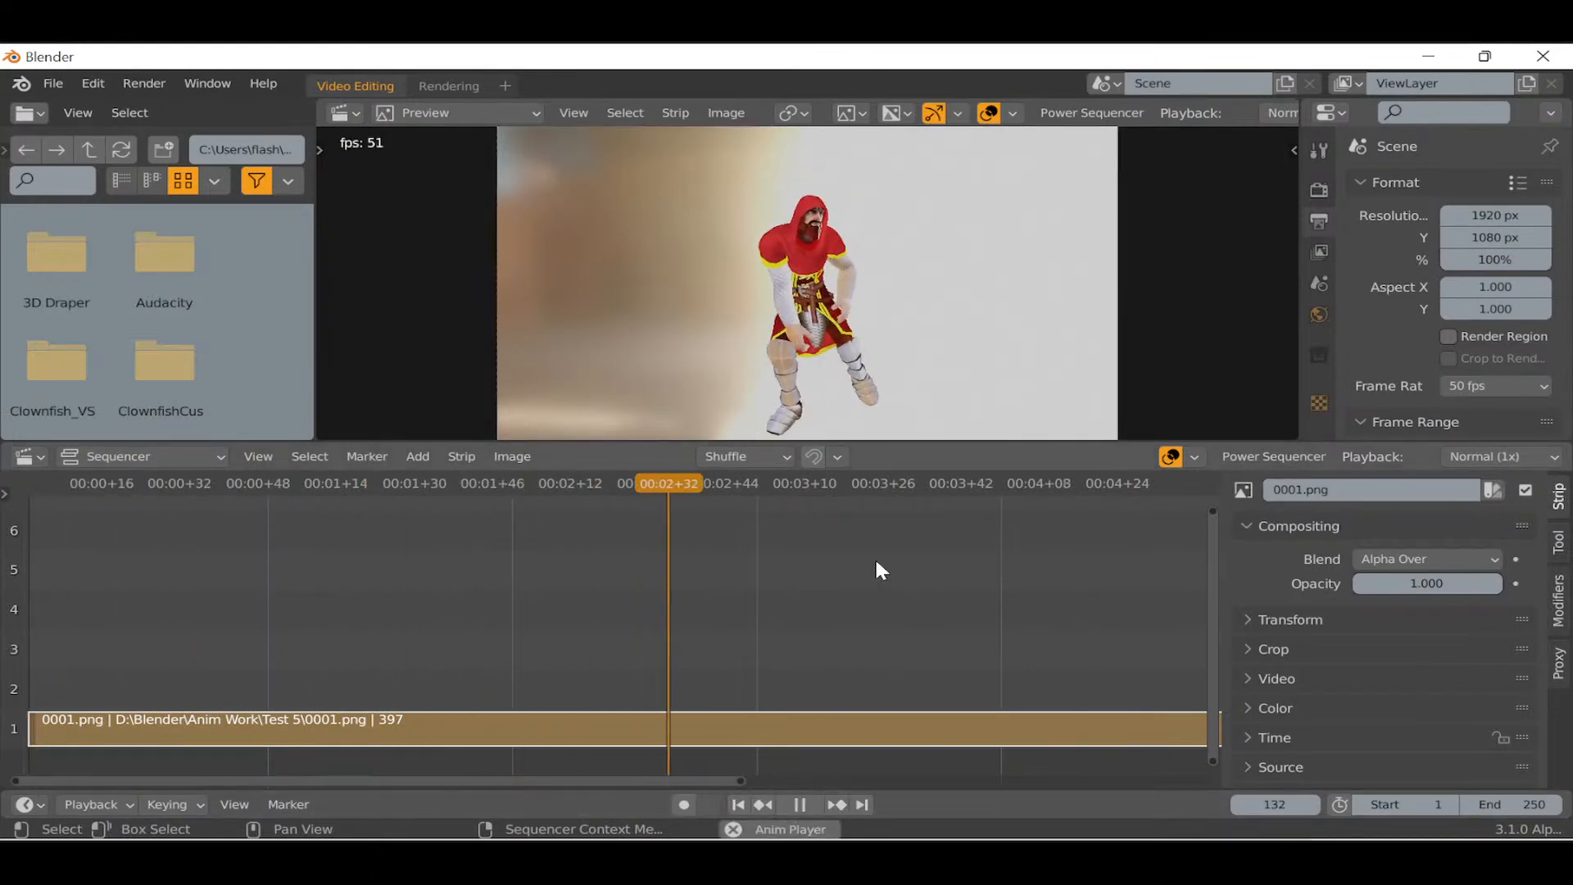
left_click(799, 805)
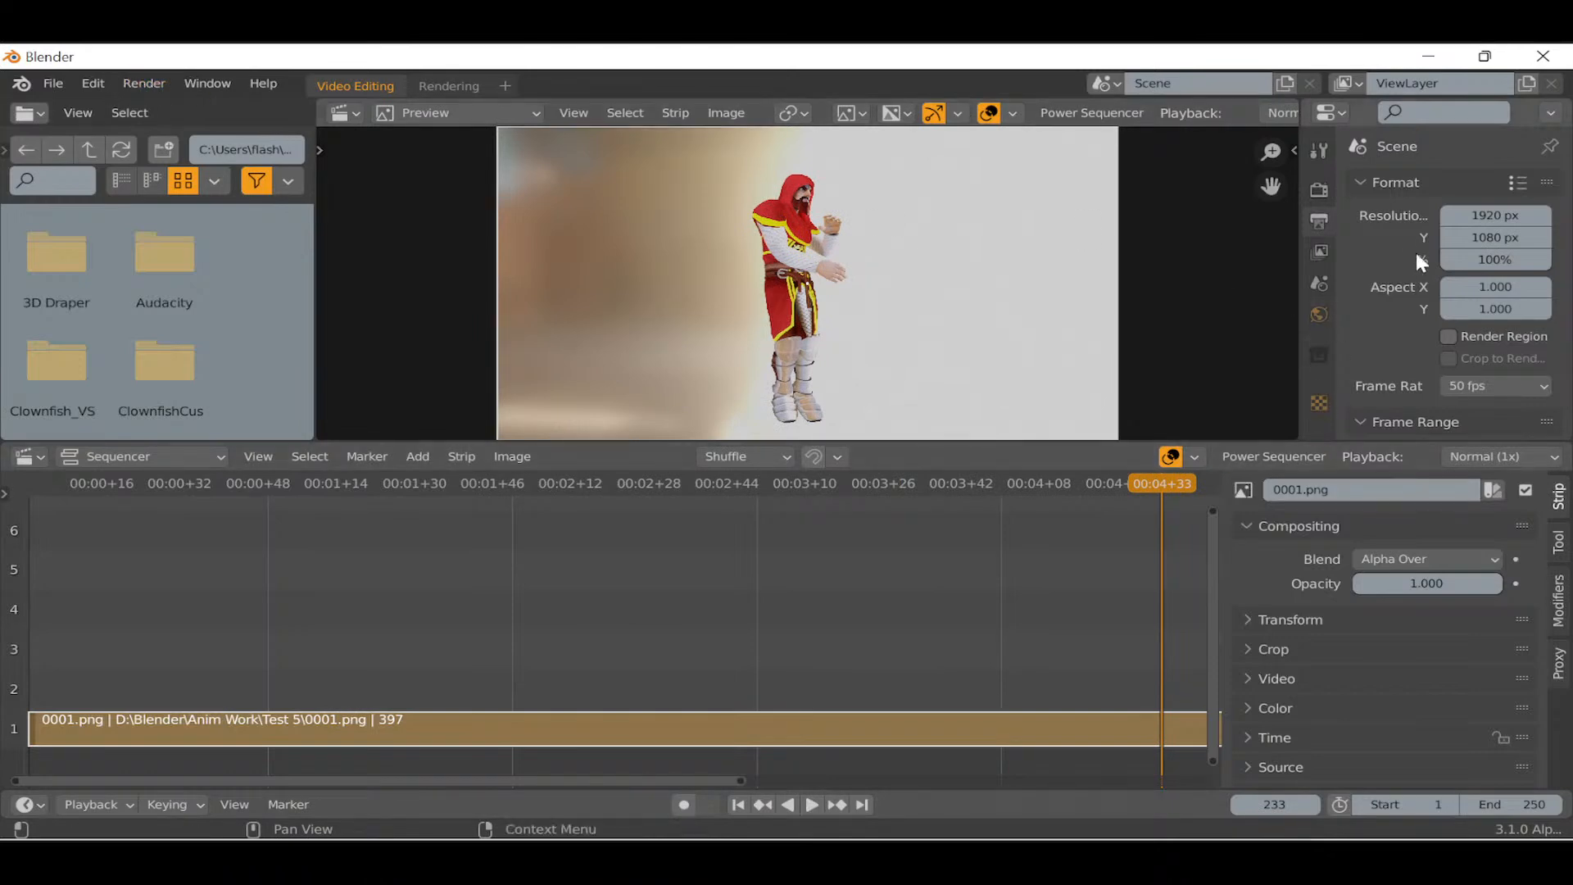
Enlarge the preview and properties areas by shrinking the sequencer below them.
scroll(1409, 230, "down", 10)
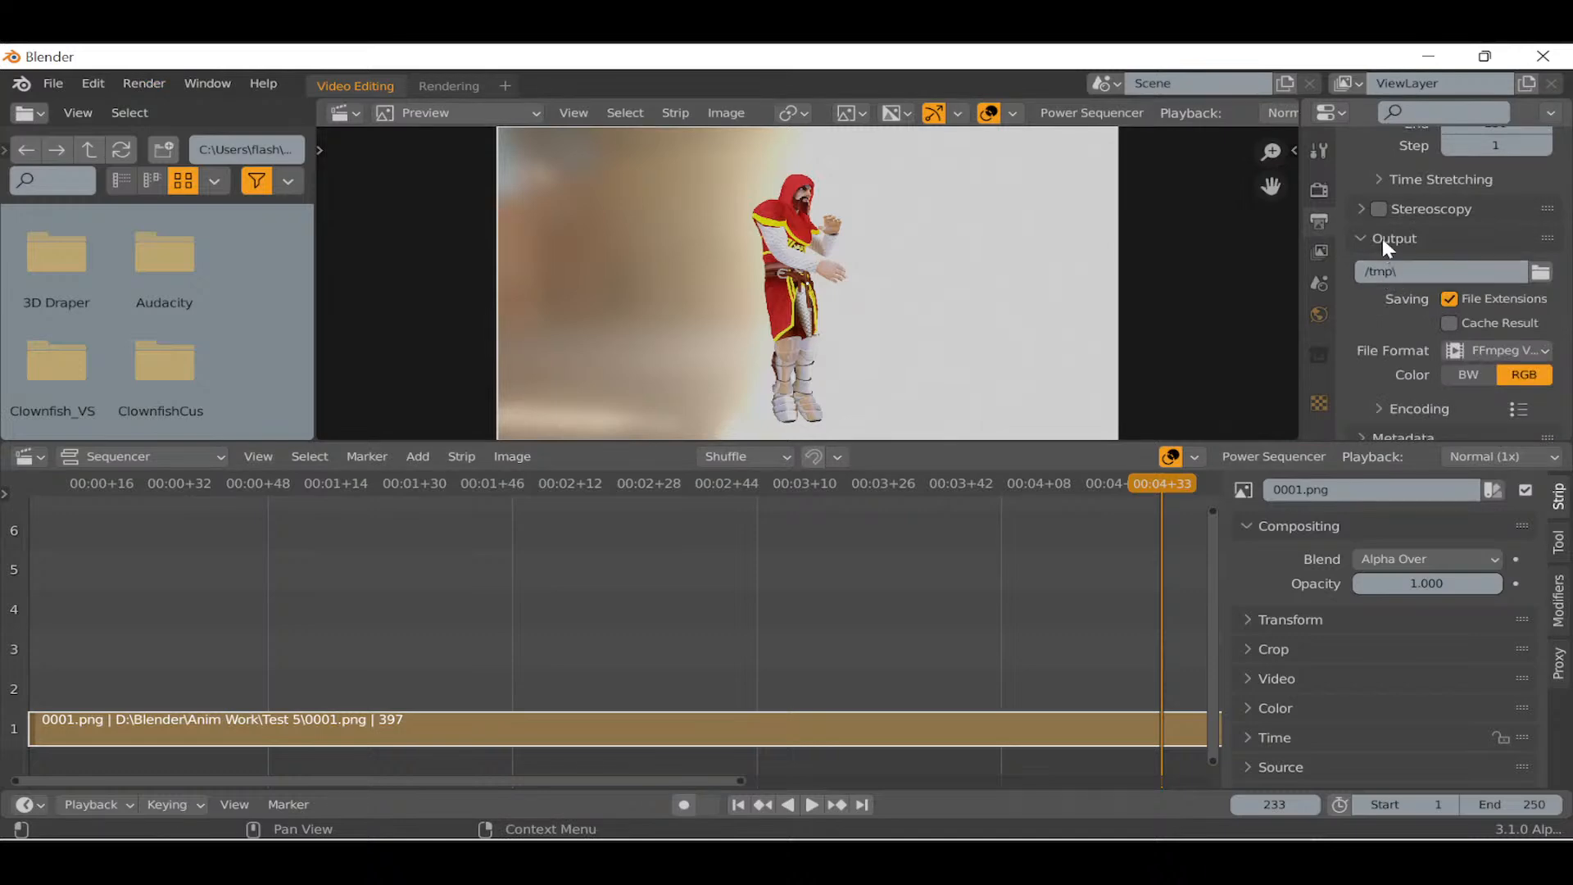
scroll(1395, 241, "up", 10)
left_click_drag(1247, 442, 1241, 701)
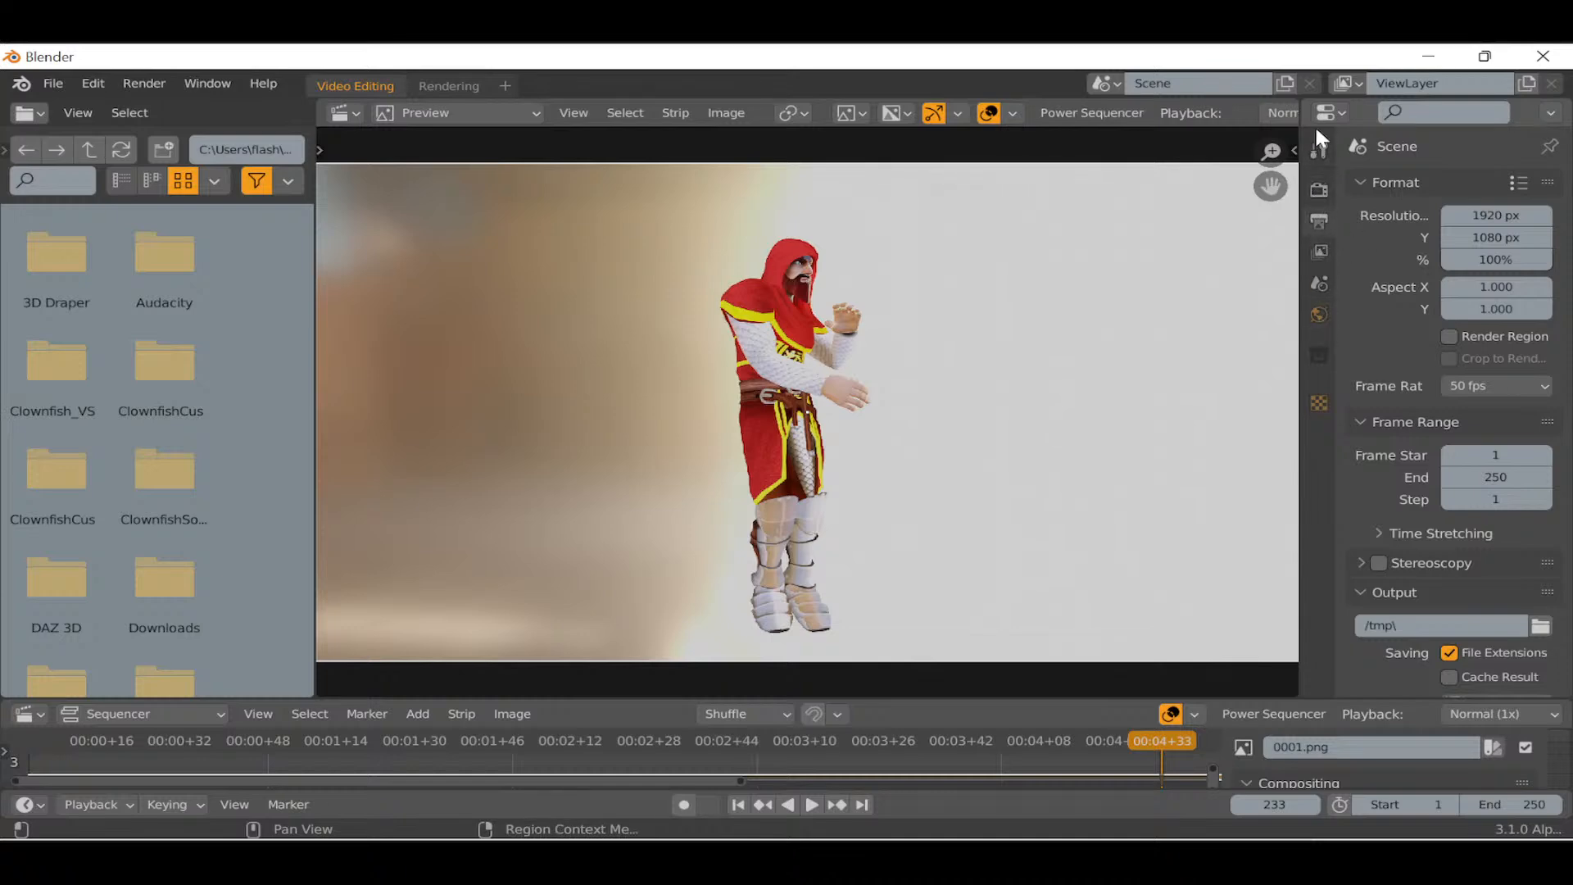
Check the available render engines in the scene's render properties.
left_click(1316, 151)
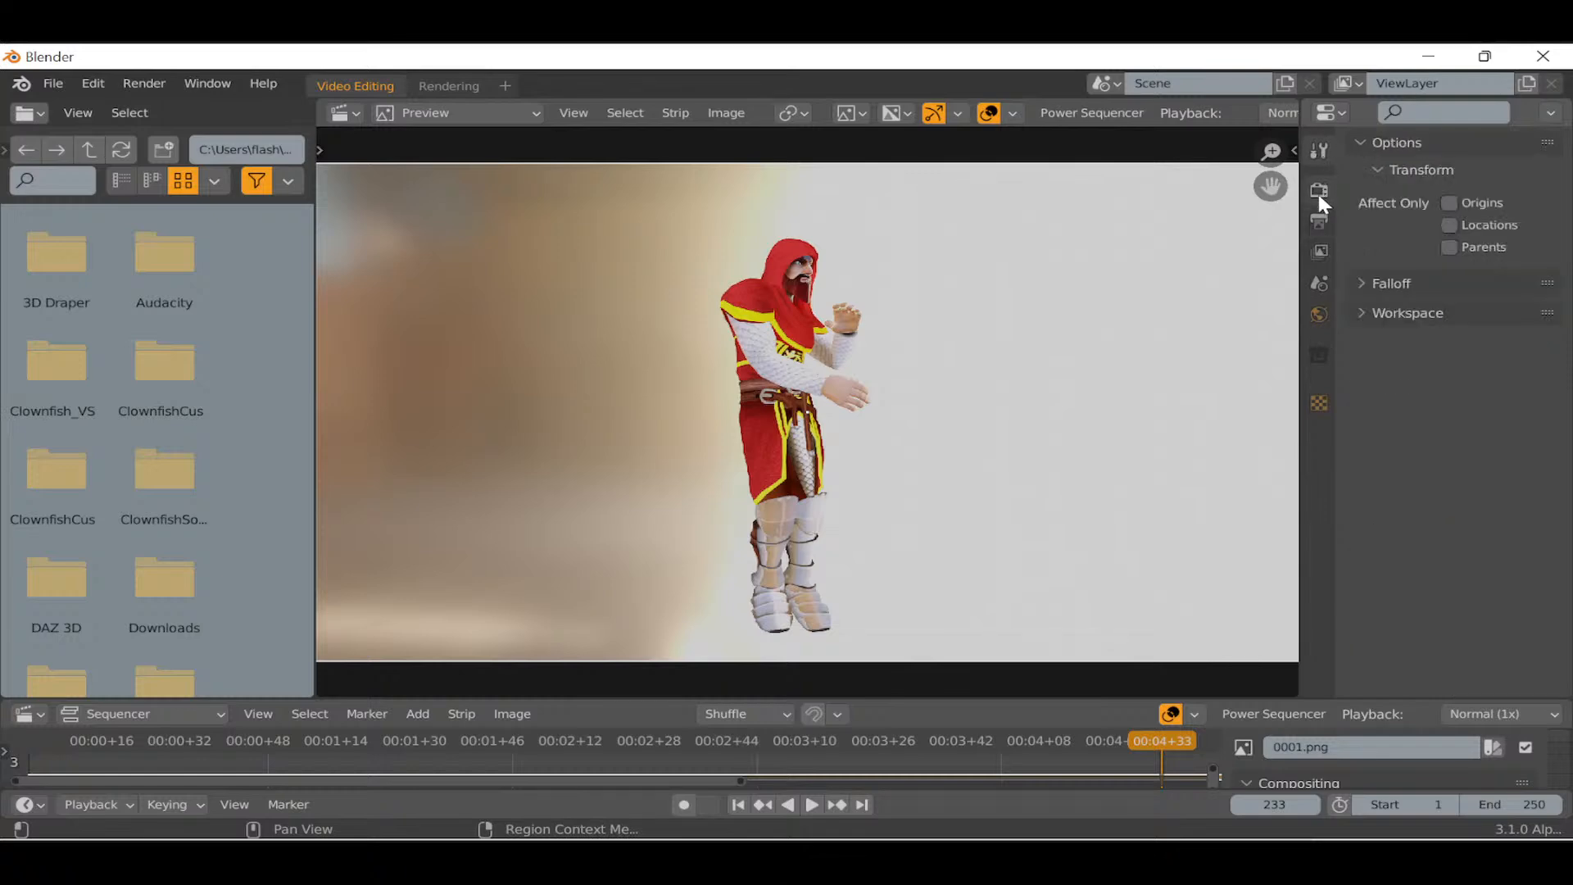
left_click(1319, 190)
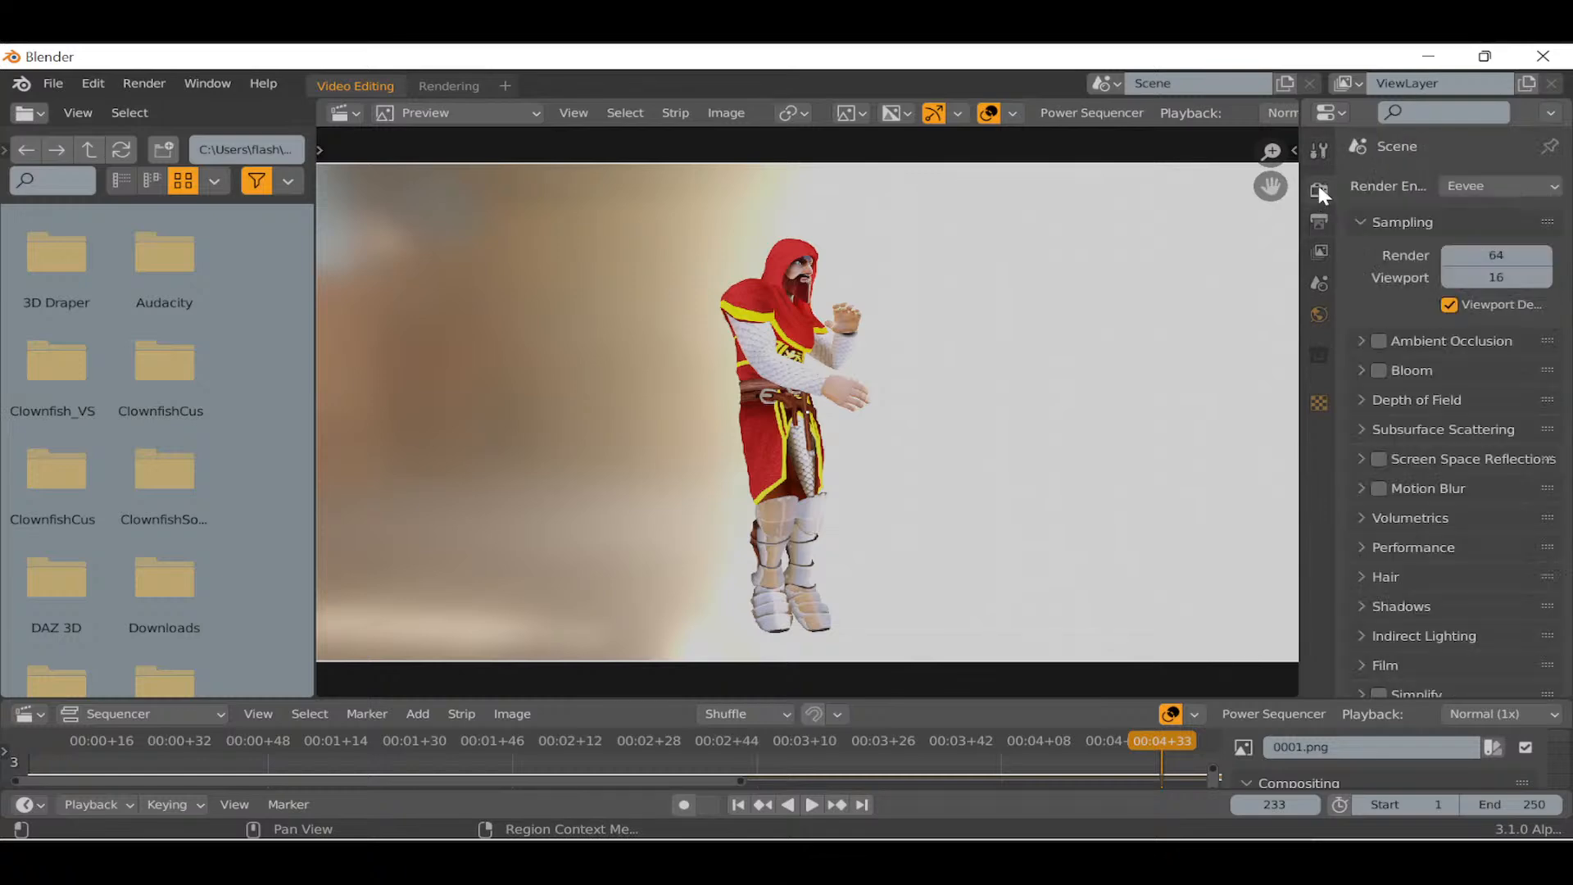
left_click(1498, 187)
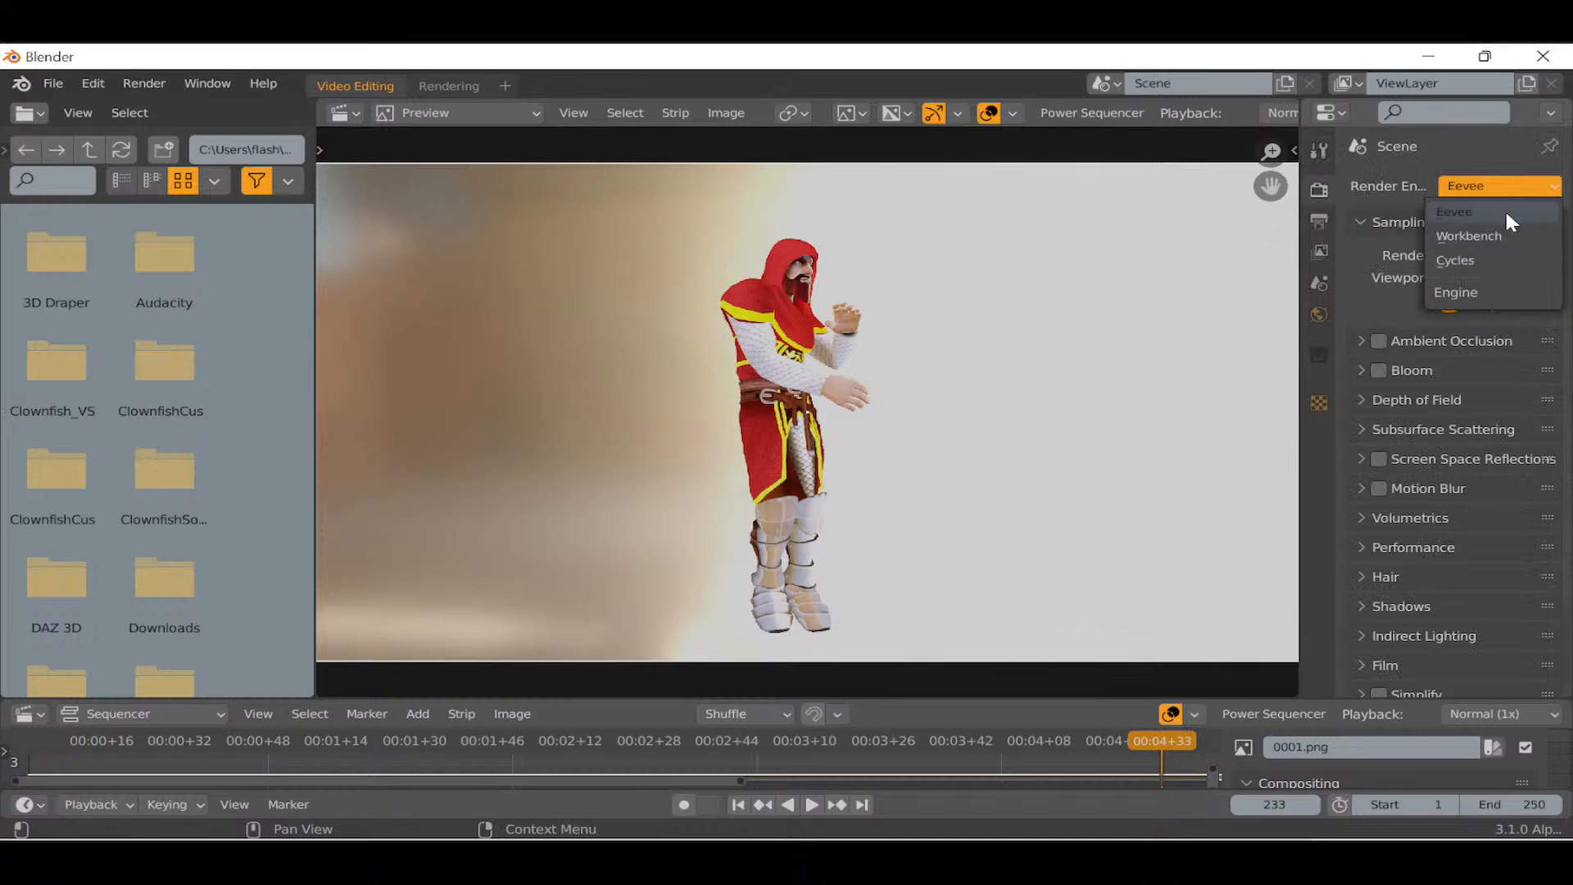
Set the output folder to D:\Blender\Anim Work\Test 5\ and the file format to FFmpeg Video.
left_click(1320, 221)
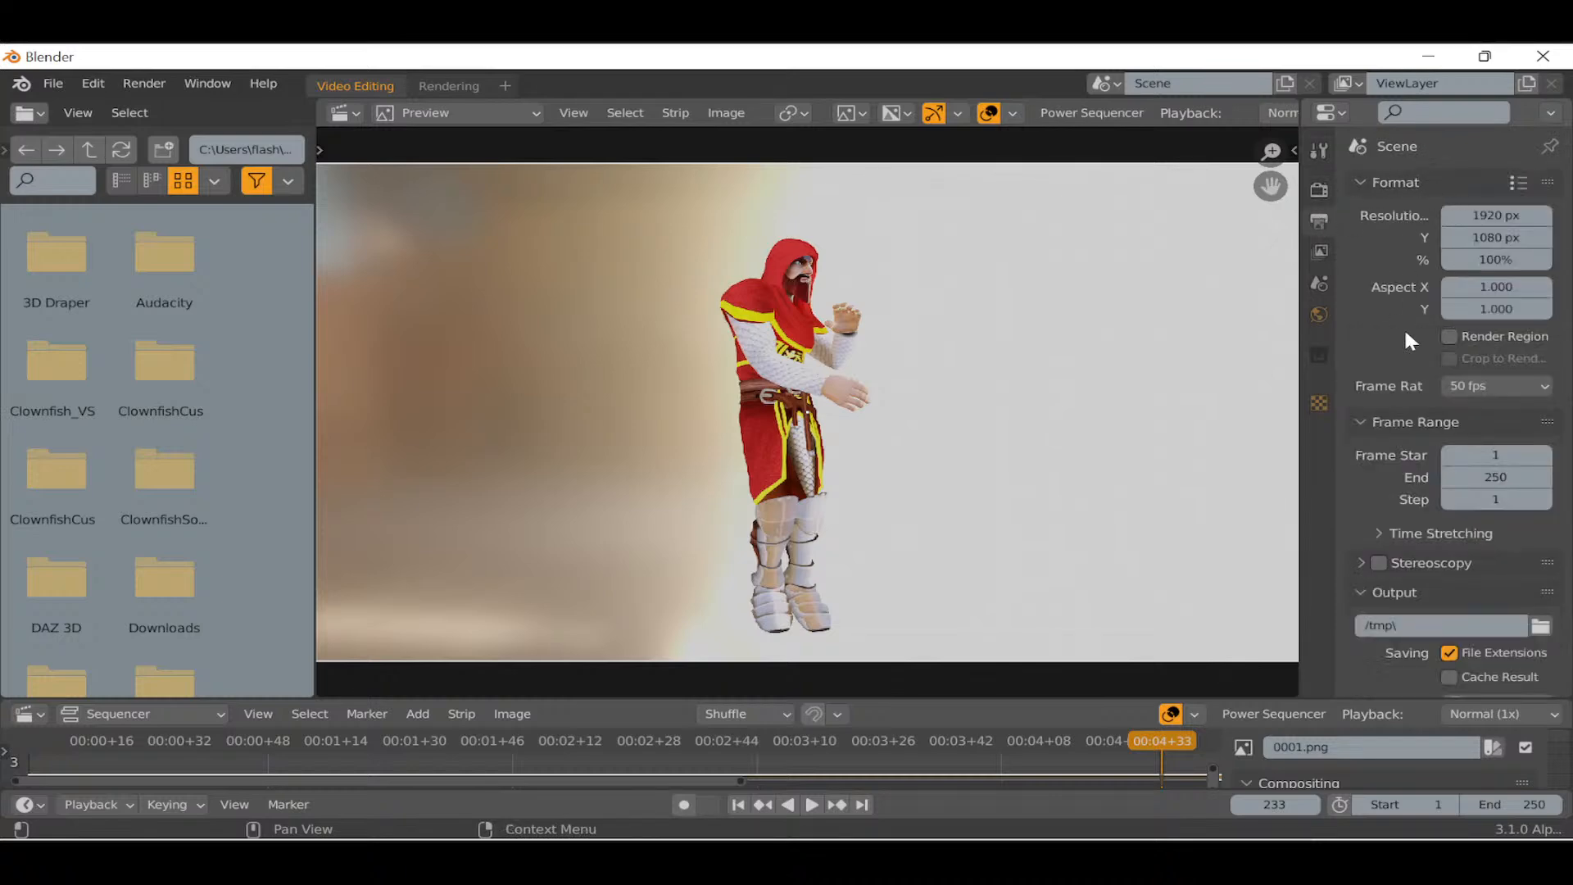
scroll(1403, 327, "down", 5)
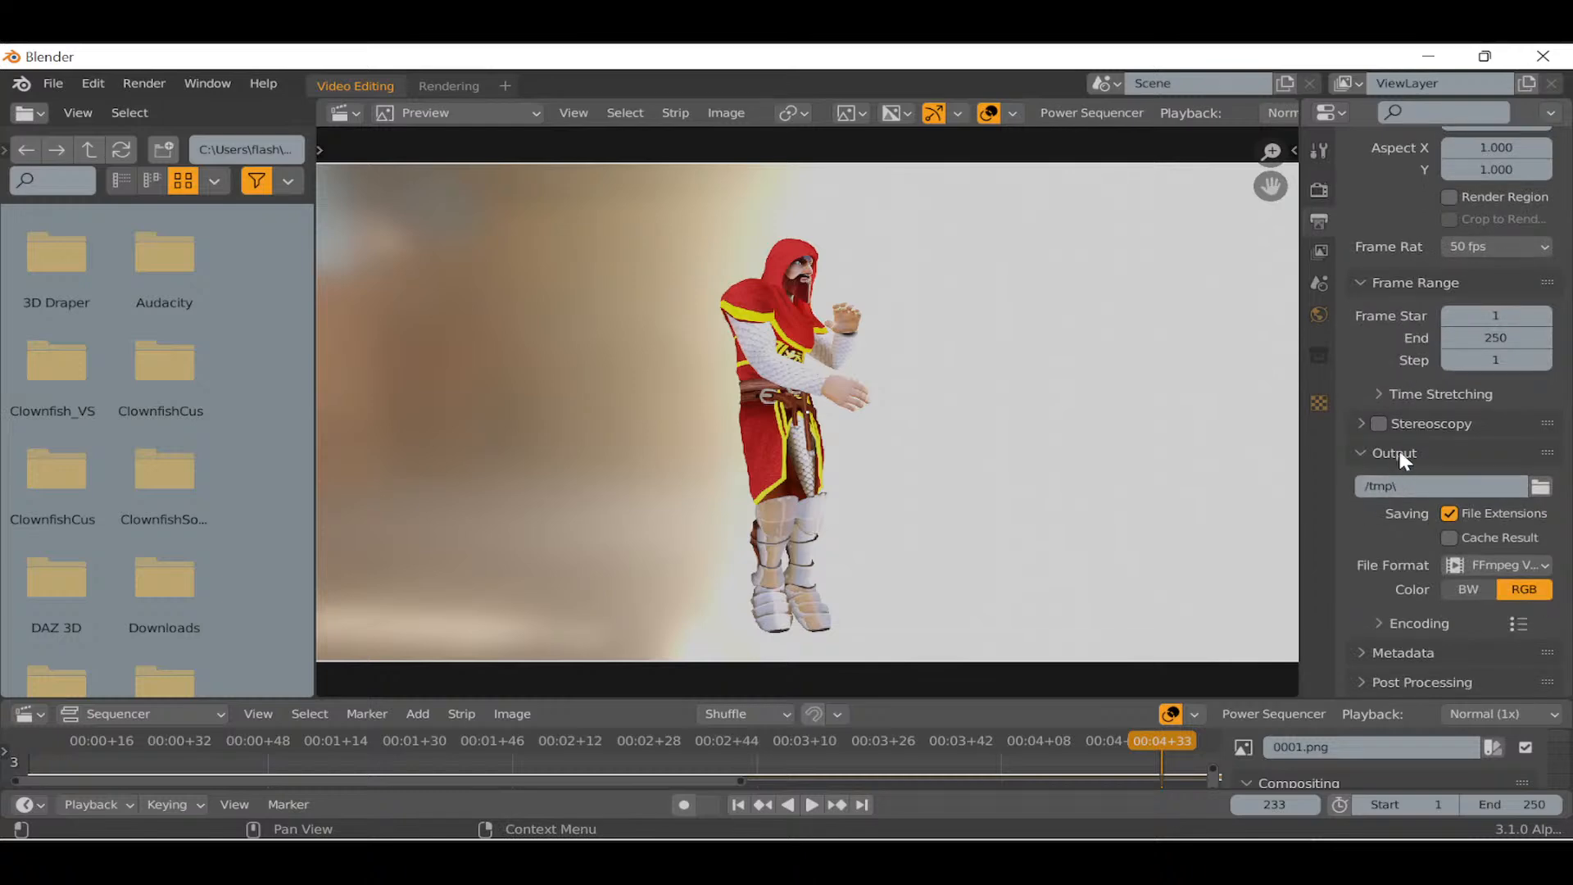
left_click(1540, 489)
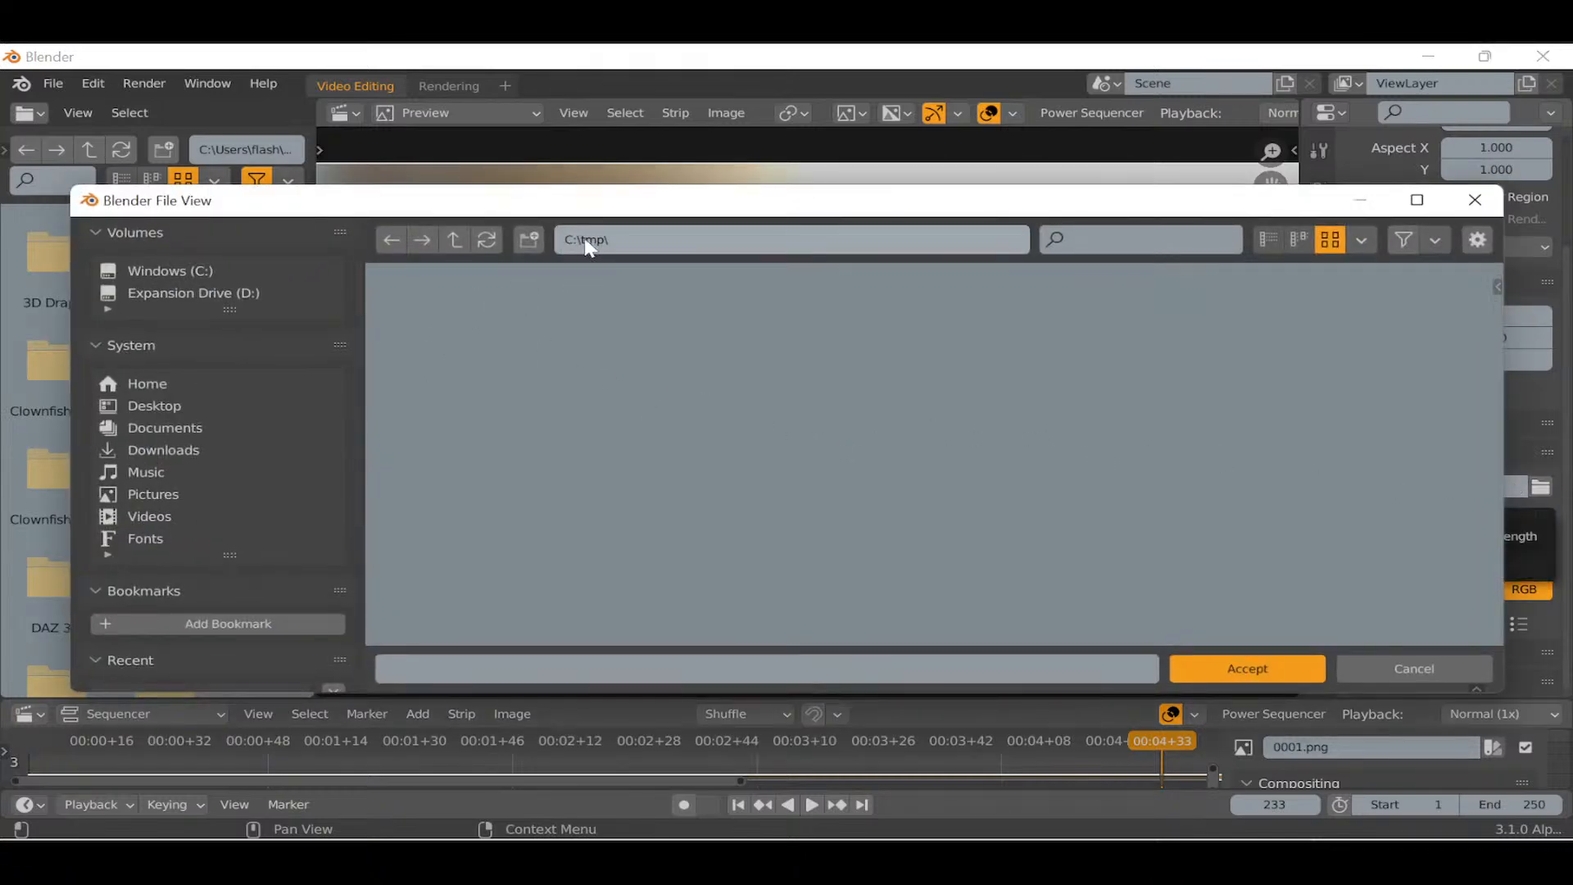
scroll(232, 556, "down", 5)
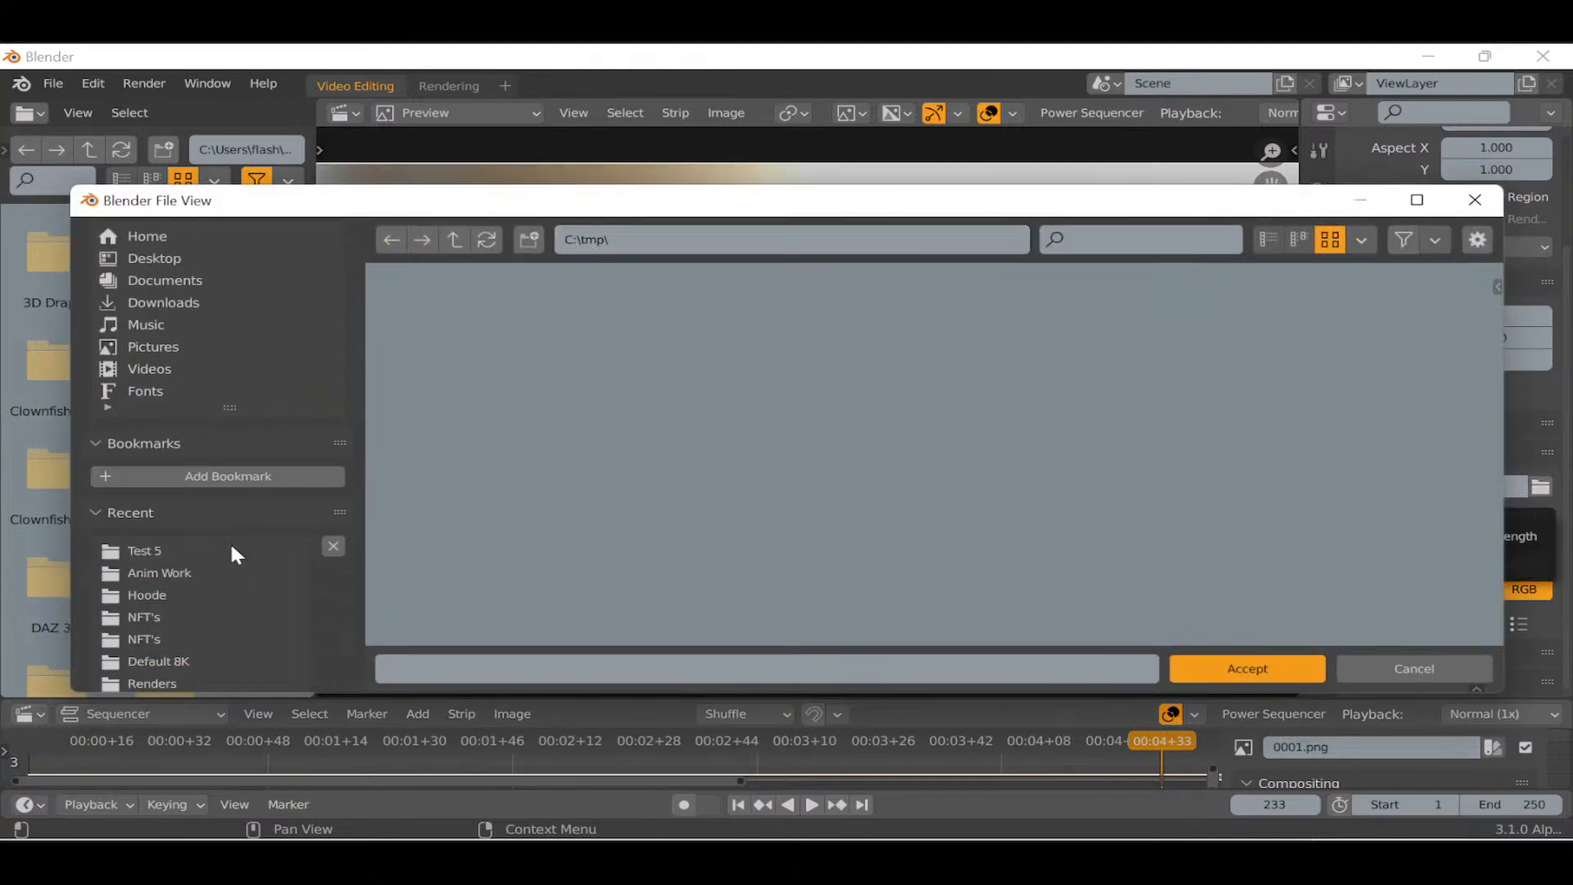
scroll(226, 555, "down", 2)
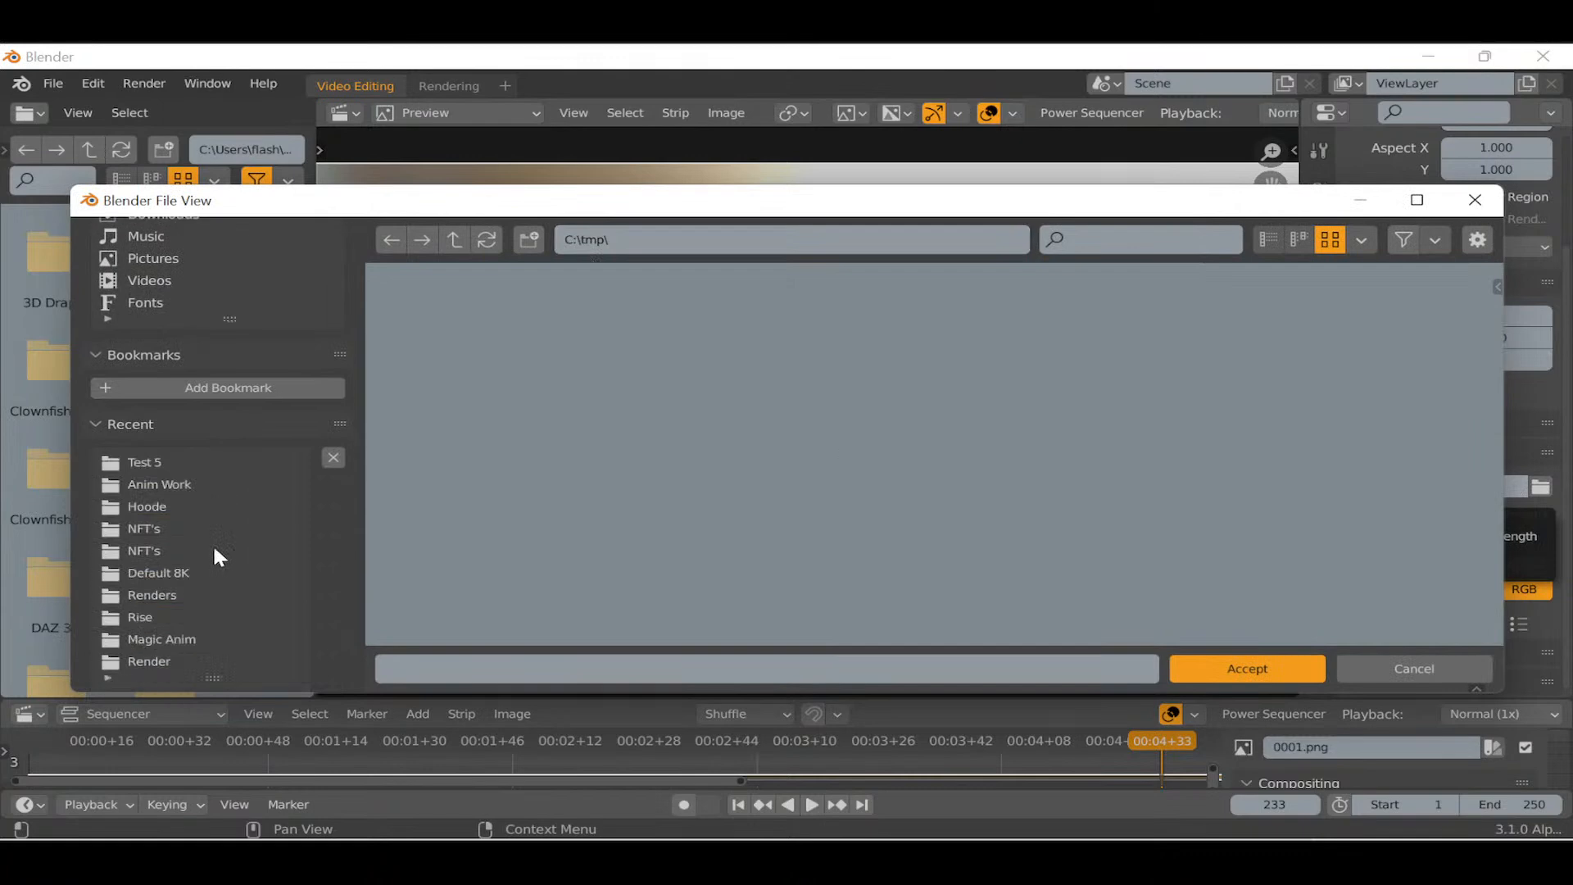
left_click(144, 462)
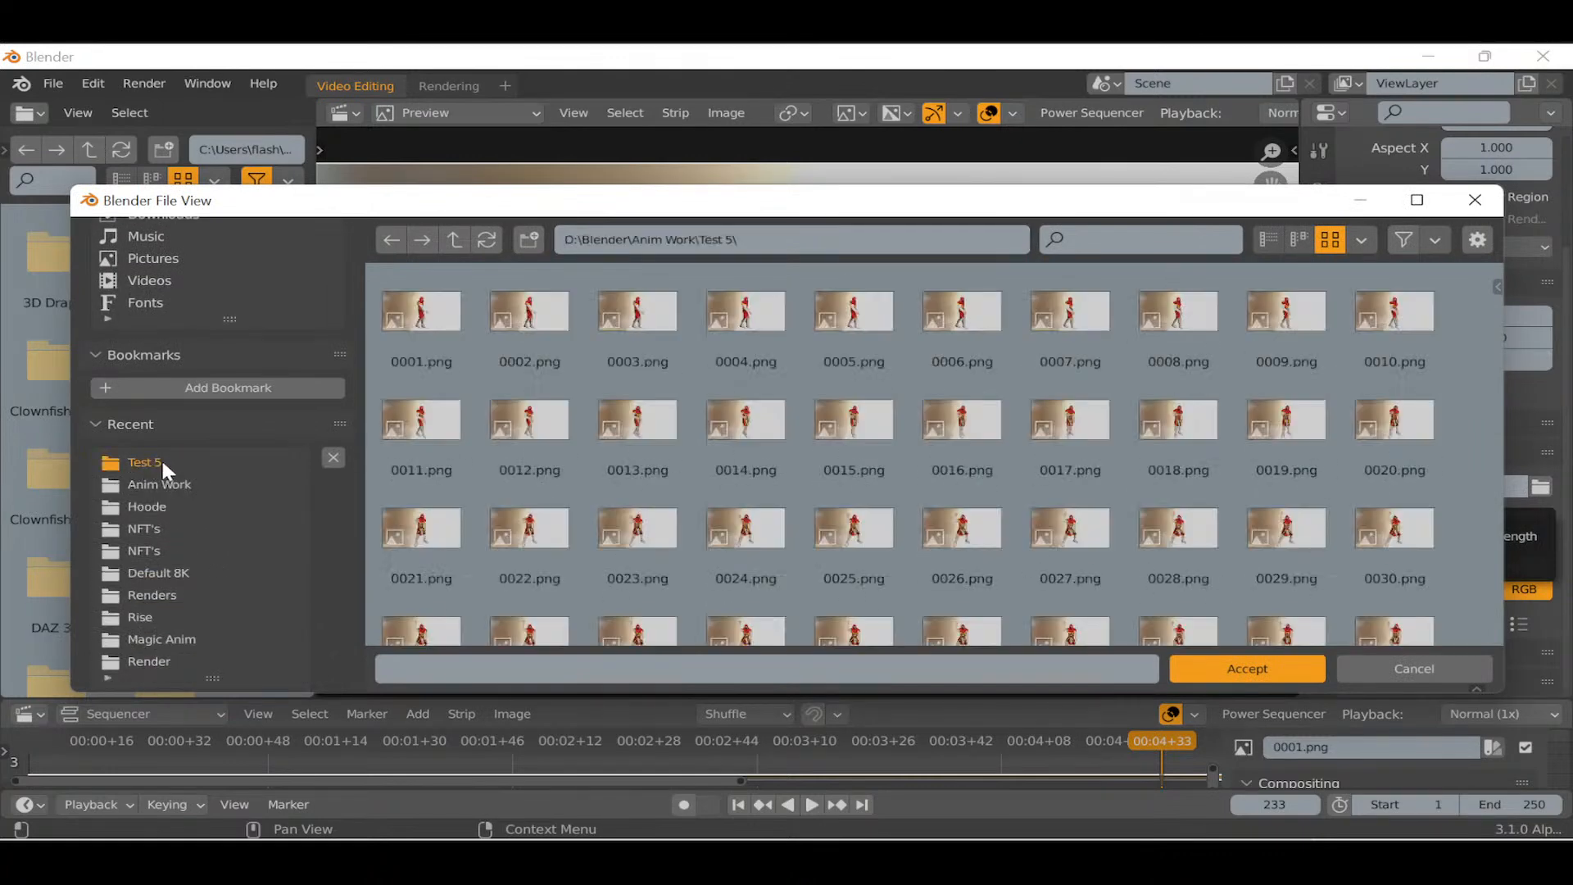
left_click(1247, 668)
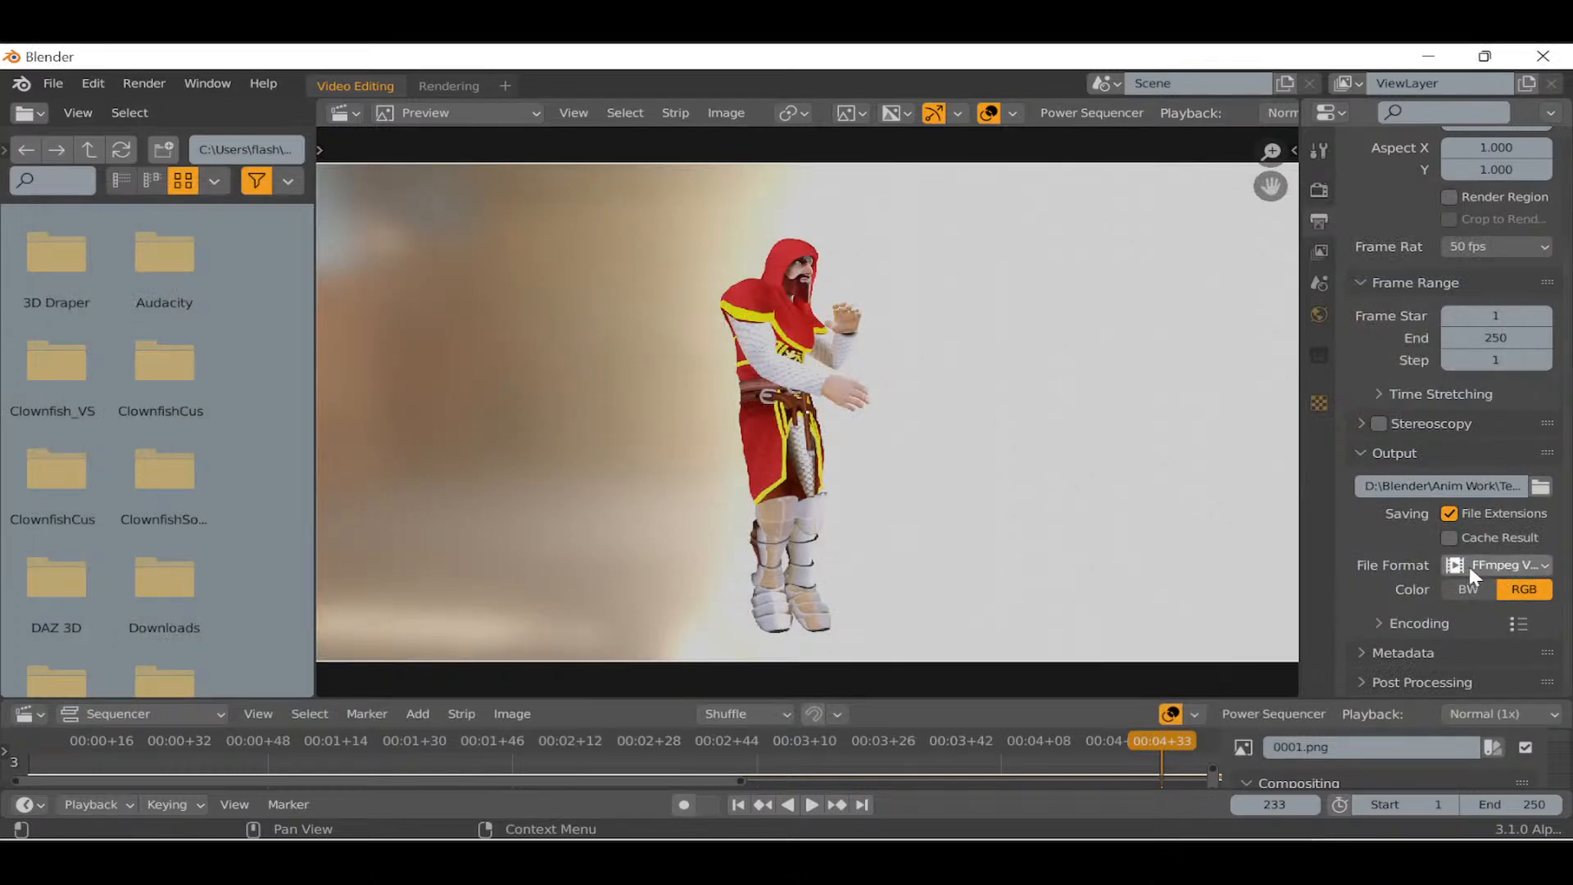
left_click(1532, 567)
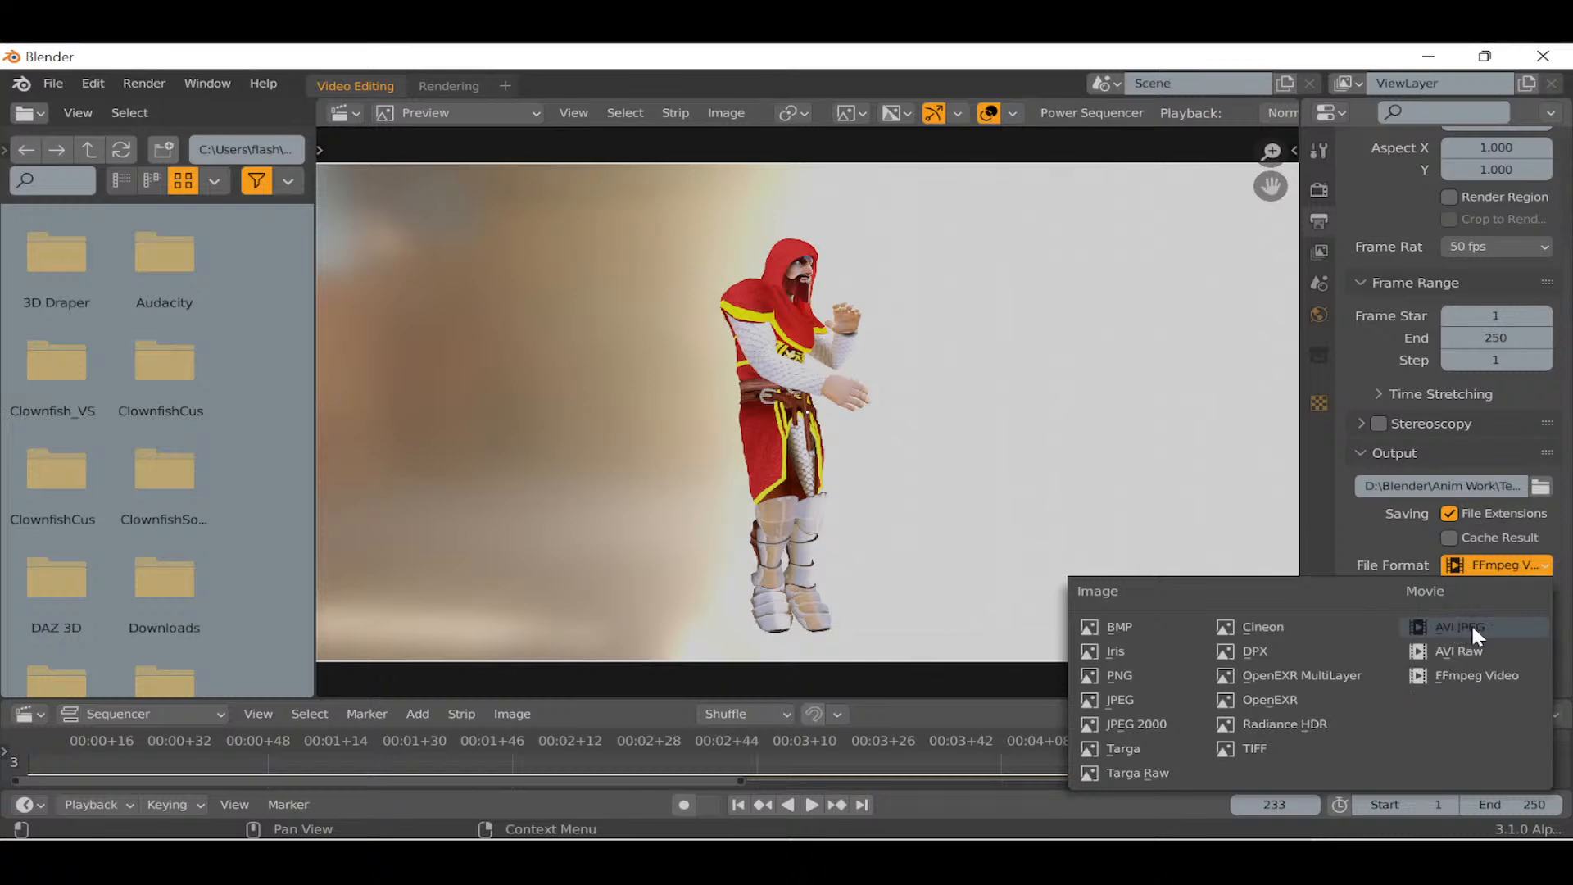
left_click(1467, 670)
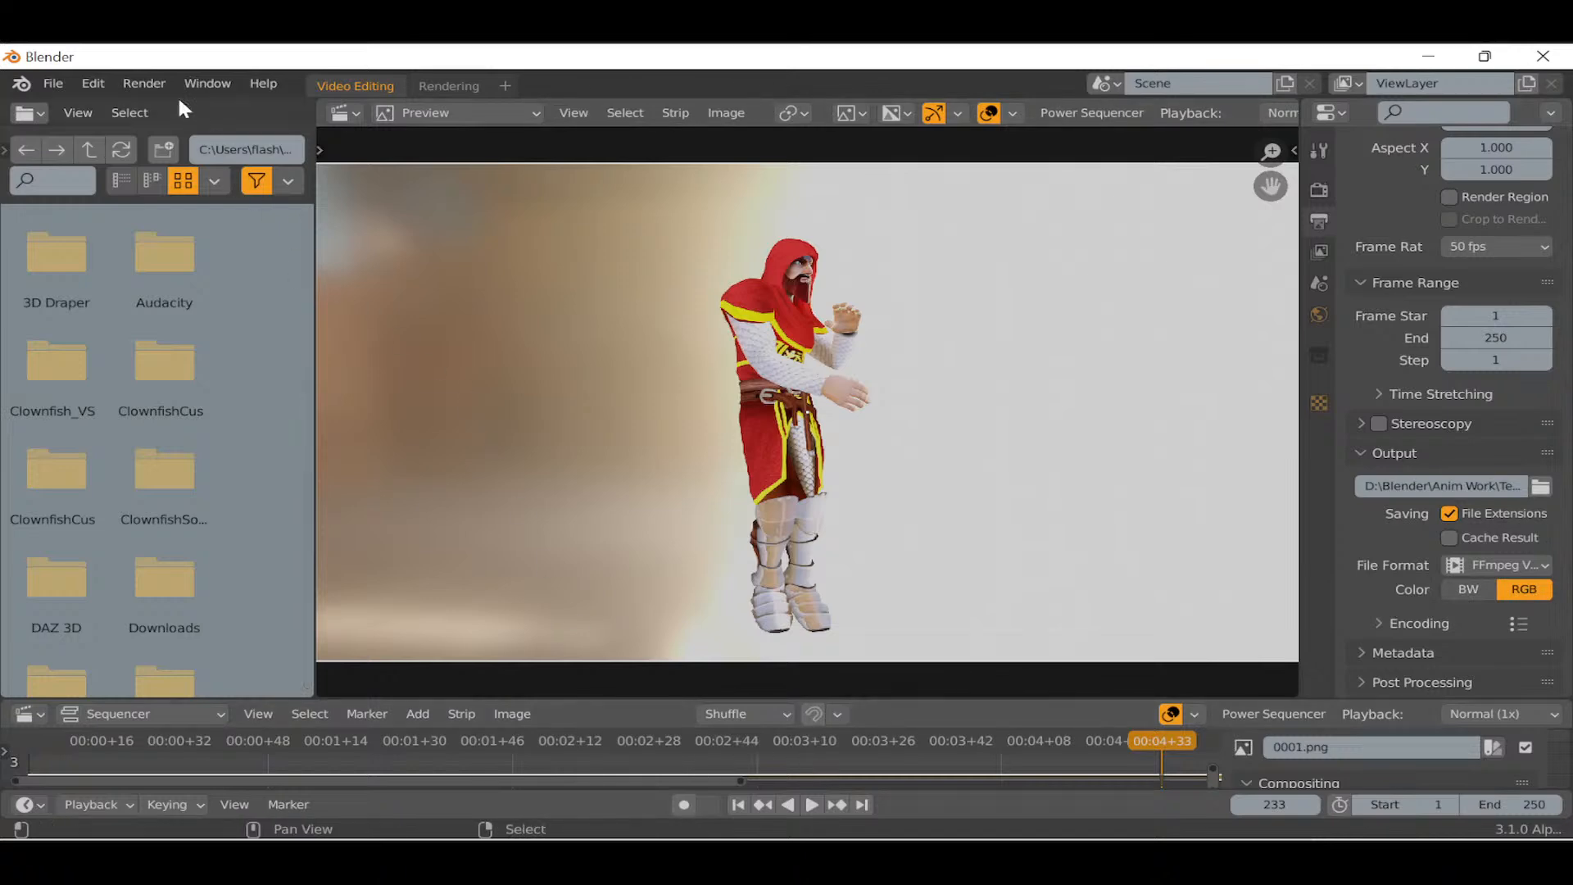
Render the image strip as an animation and close the render window when it finishes.
left_click(148, 84)
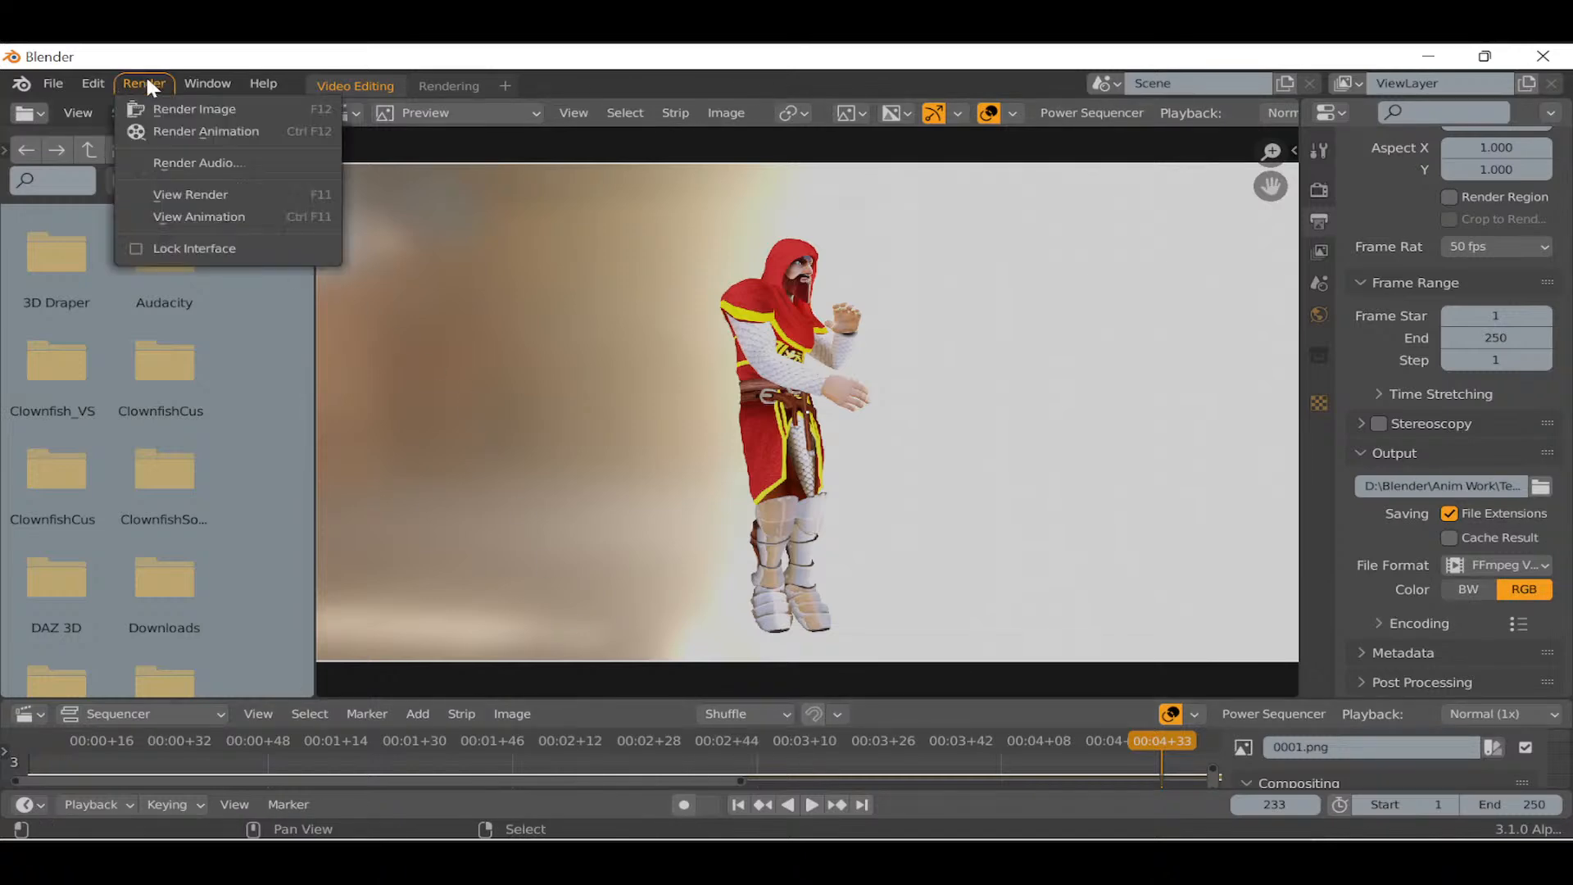
left_click(194, 131)
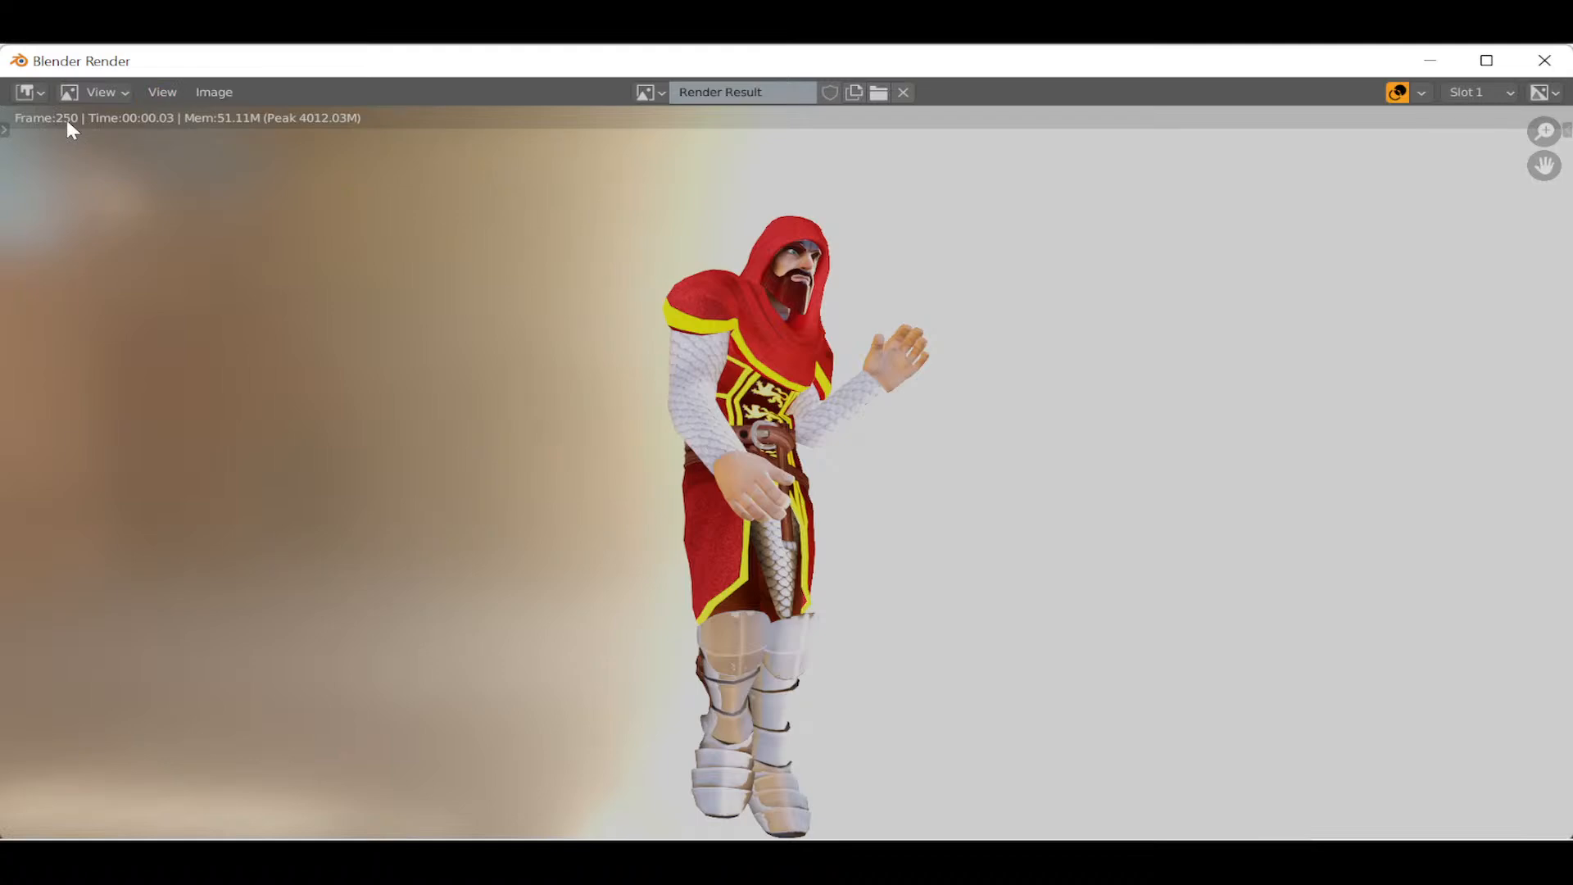
left_click(1544, 60)
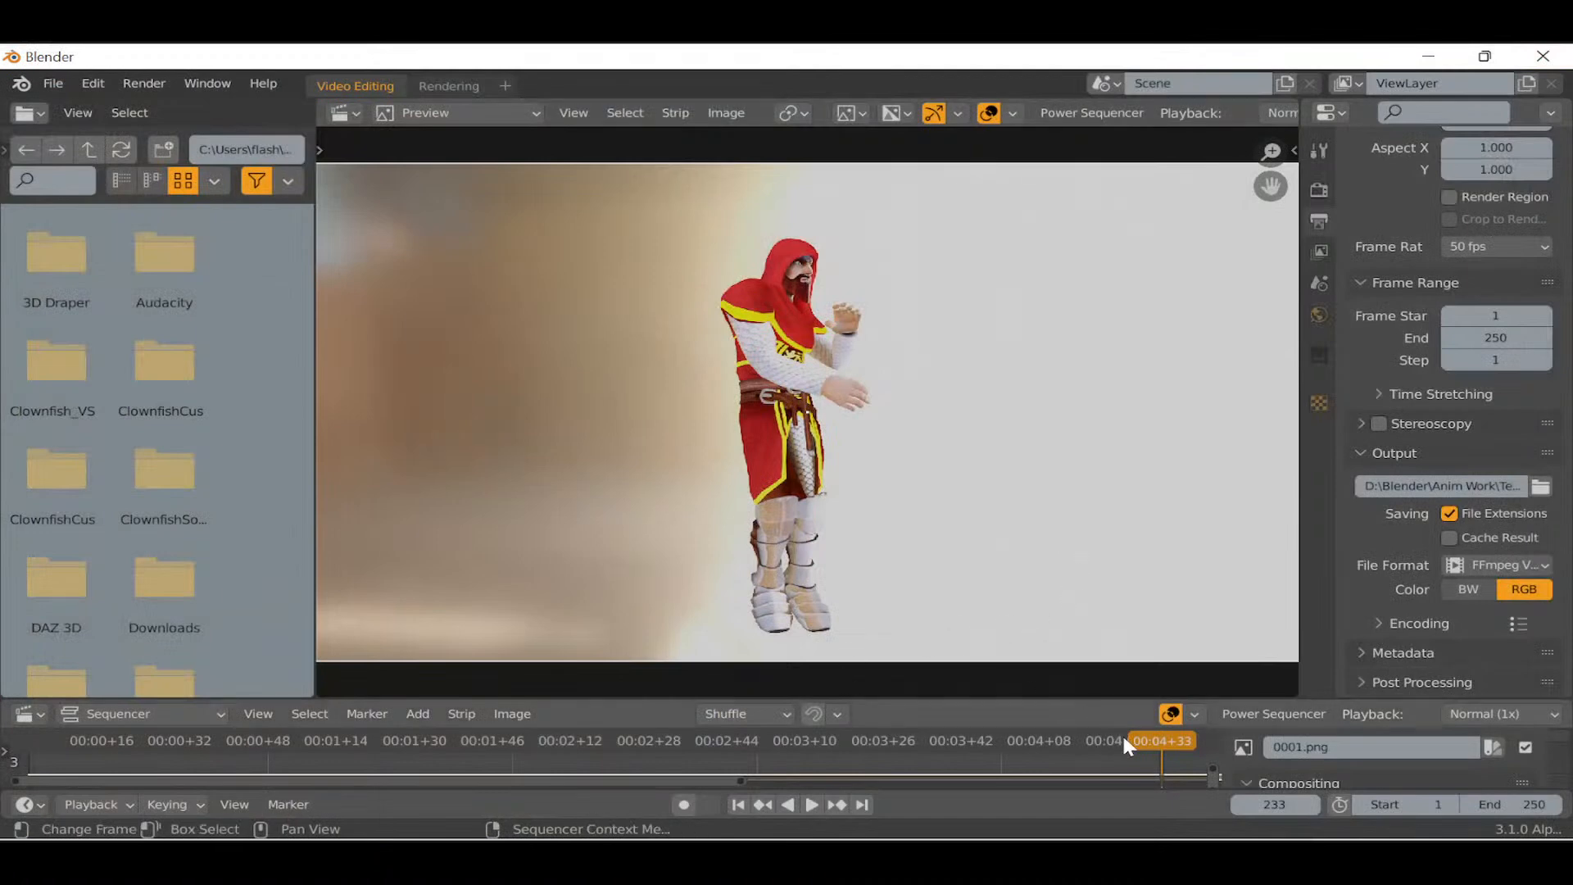
Set the end frame to 397 and render the full animation.
left_click(1507, 805)
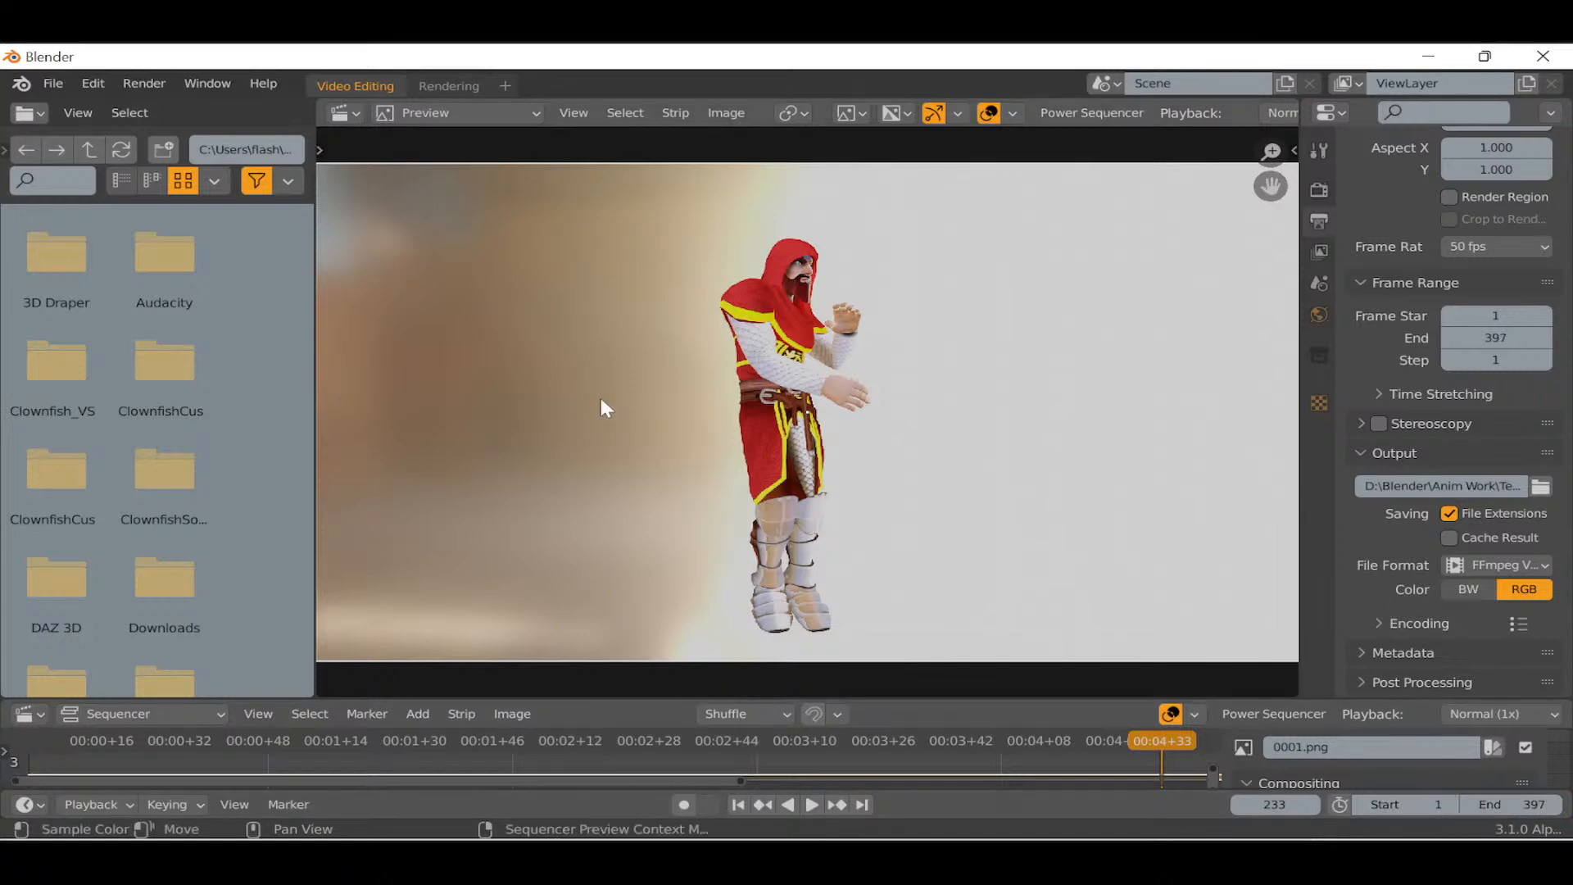
left_click(144, 83)
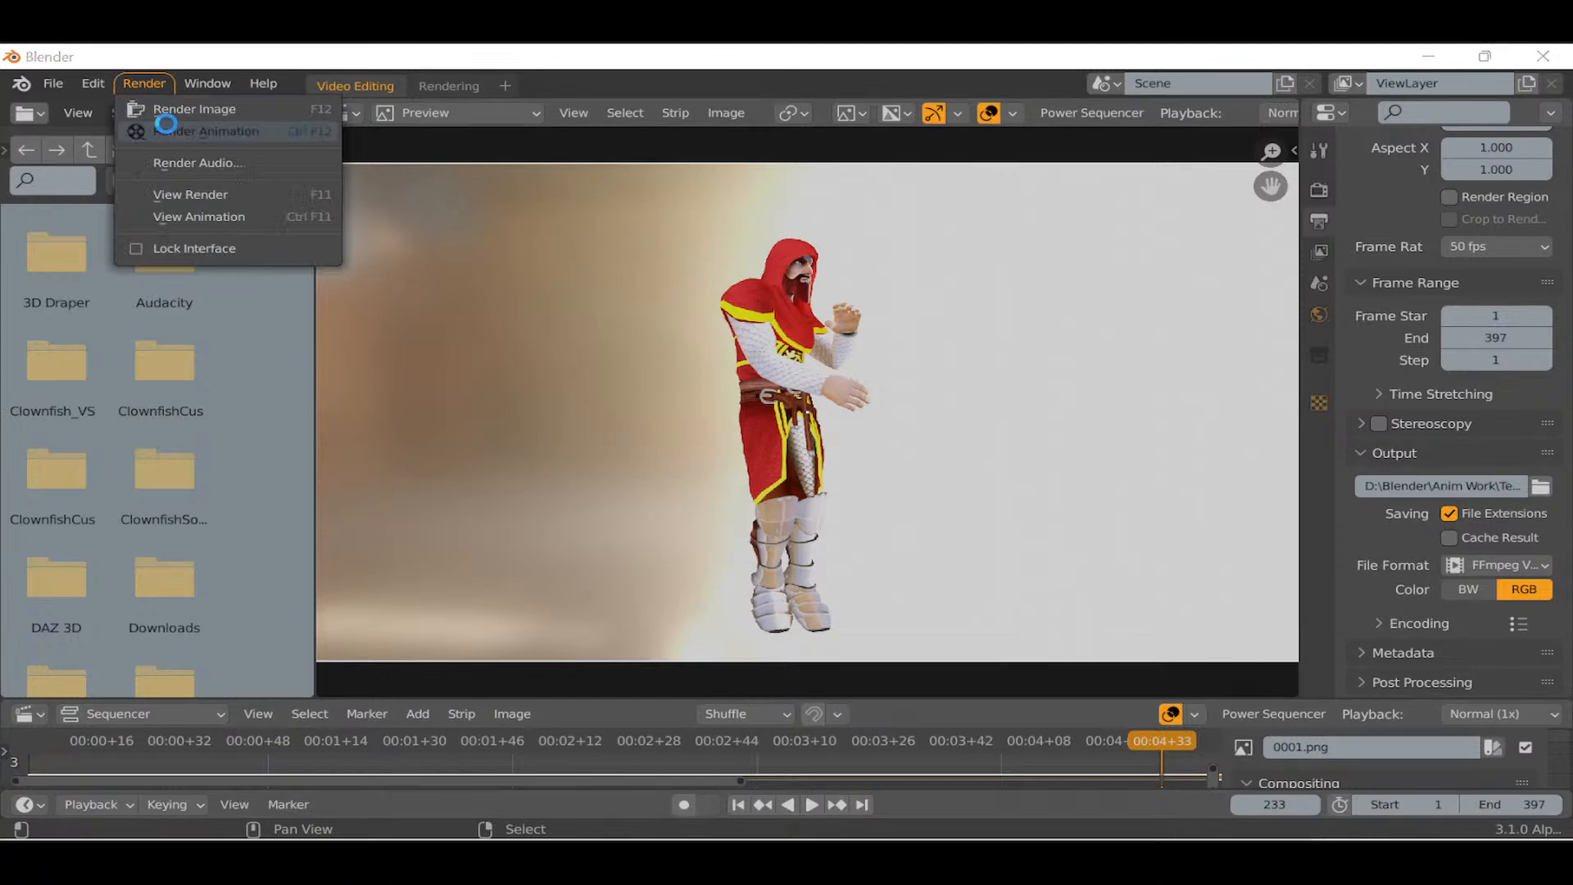
left_click(164, 131)
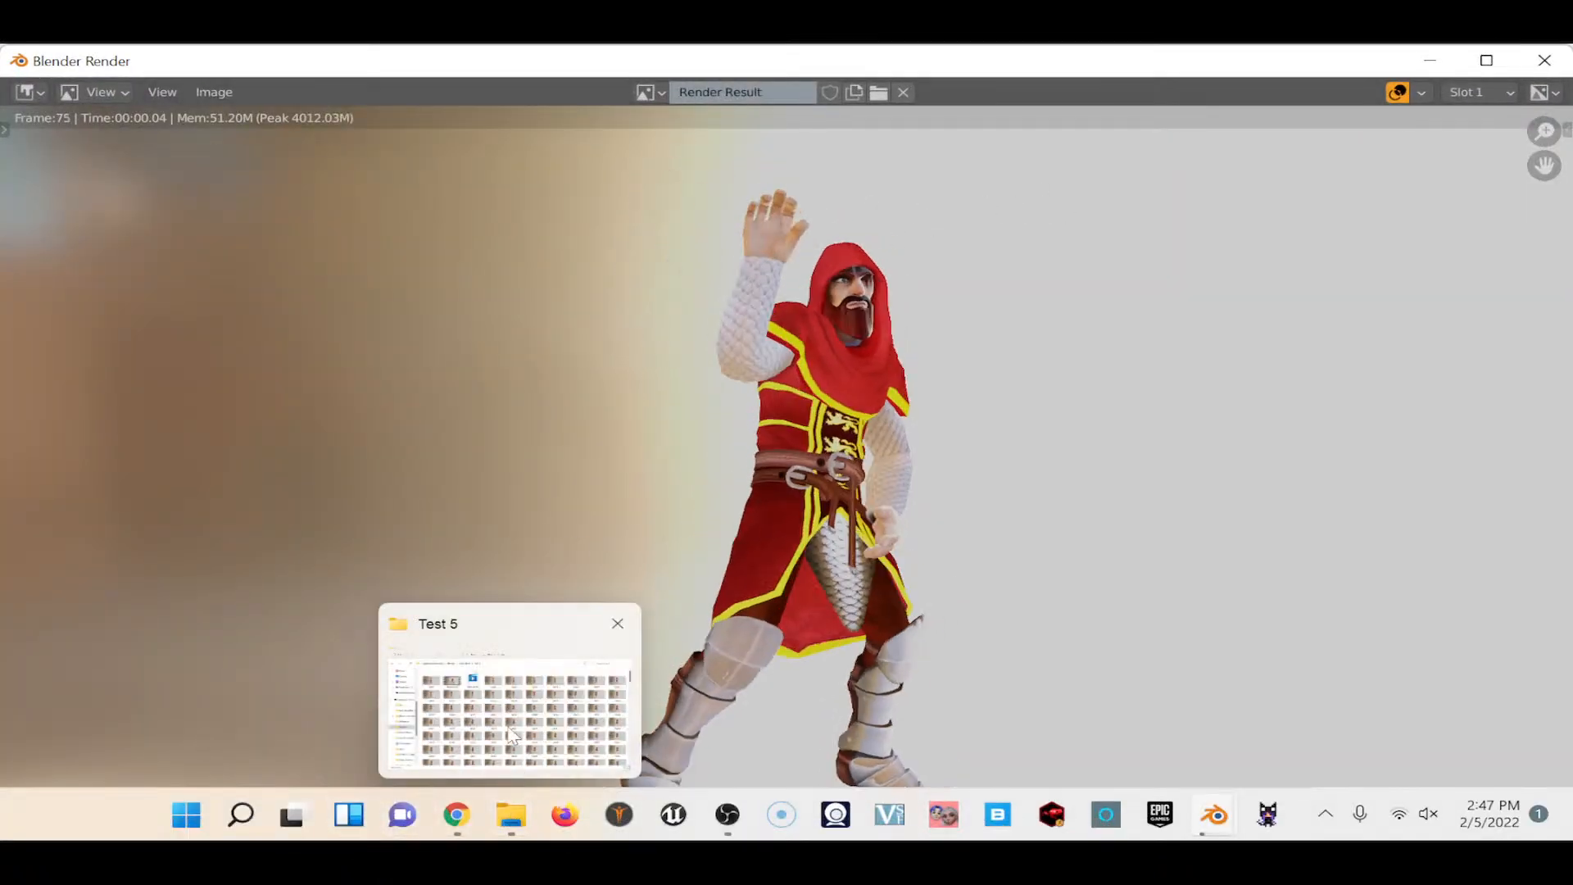
Switch to the Test 5 folder in File Explorer and look through it for the rendered video files and PNG frames.
left_click(505, 827)
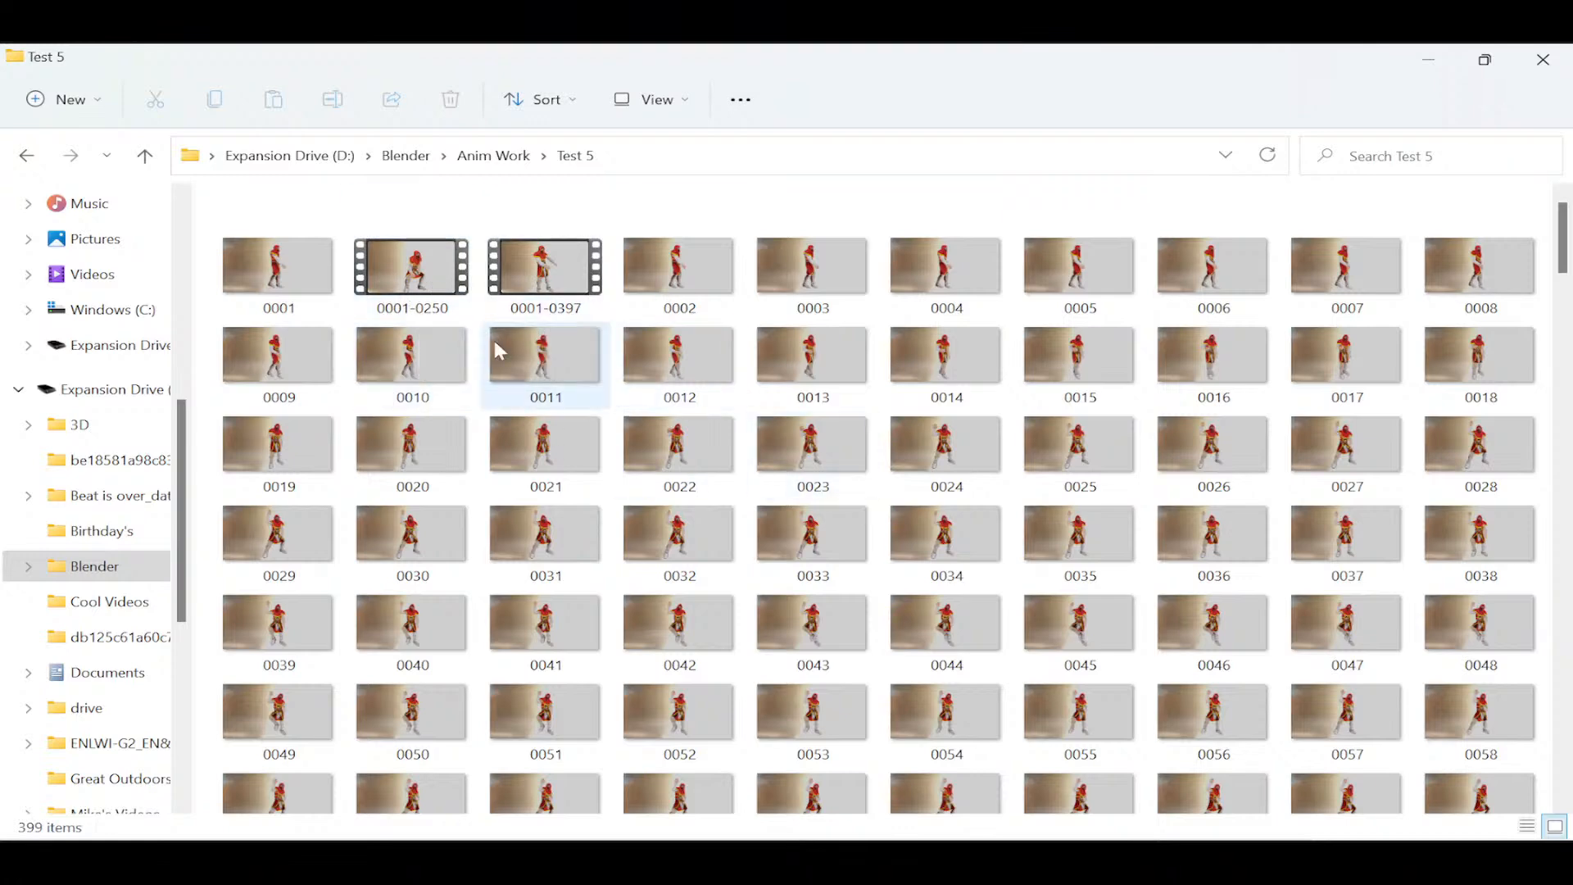
left_click(682, 102)
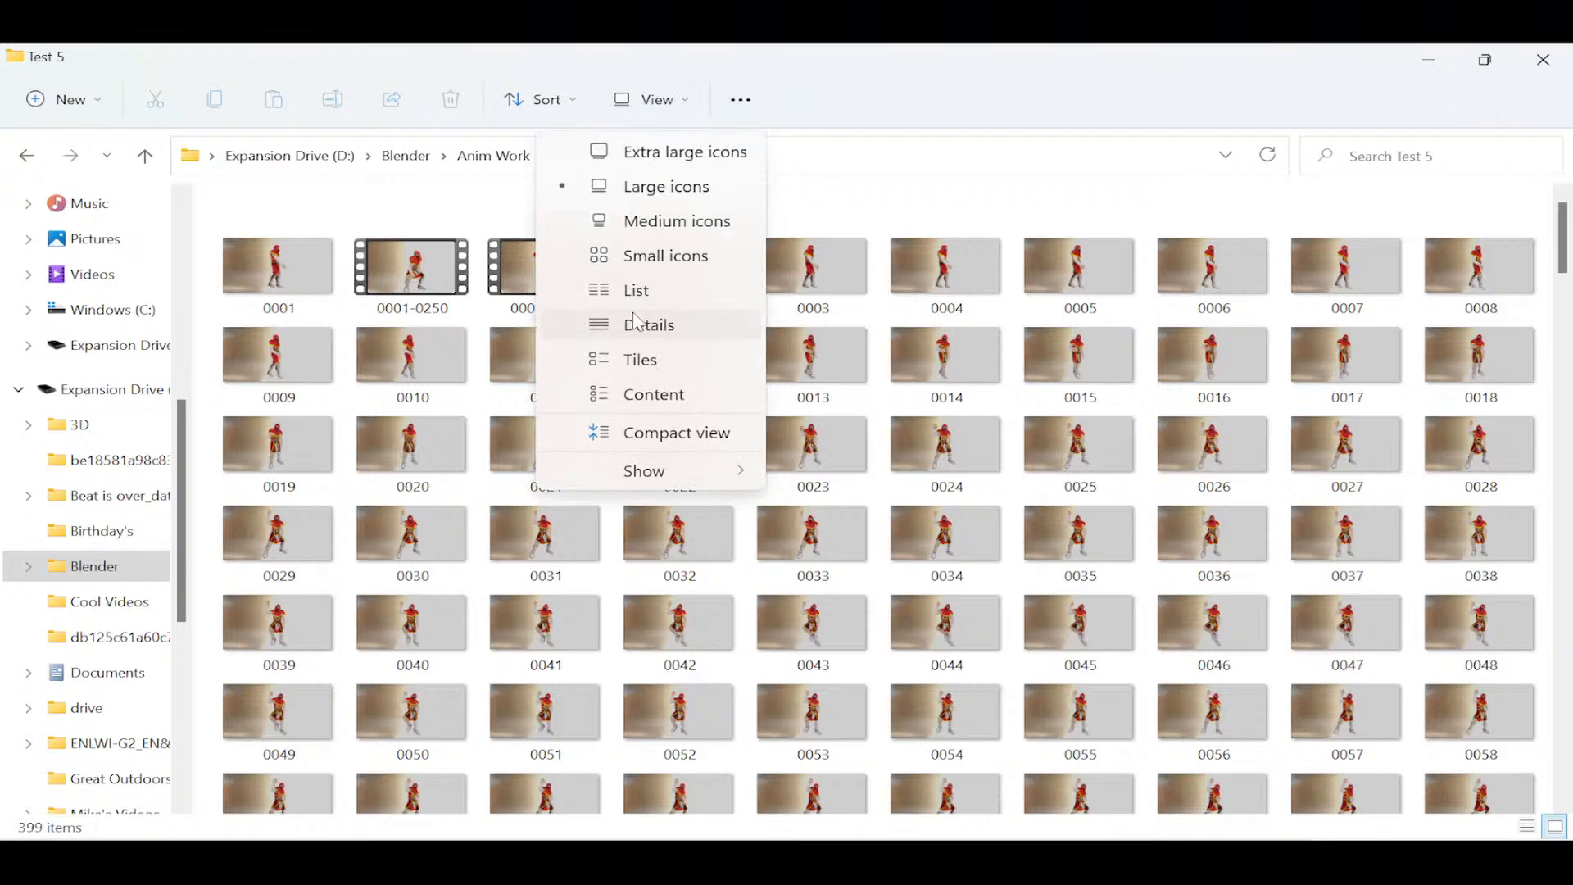
mouse_move(680, 474)
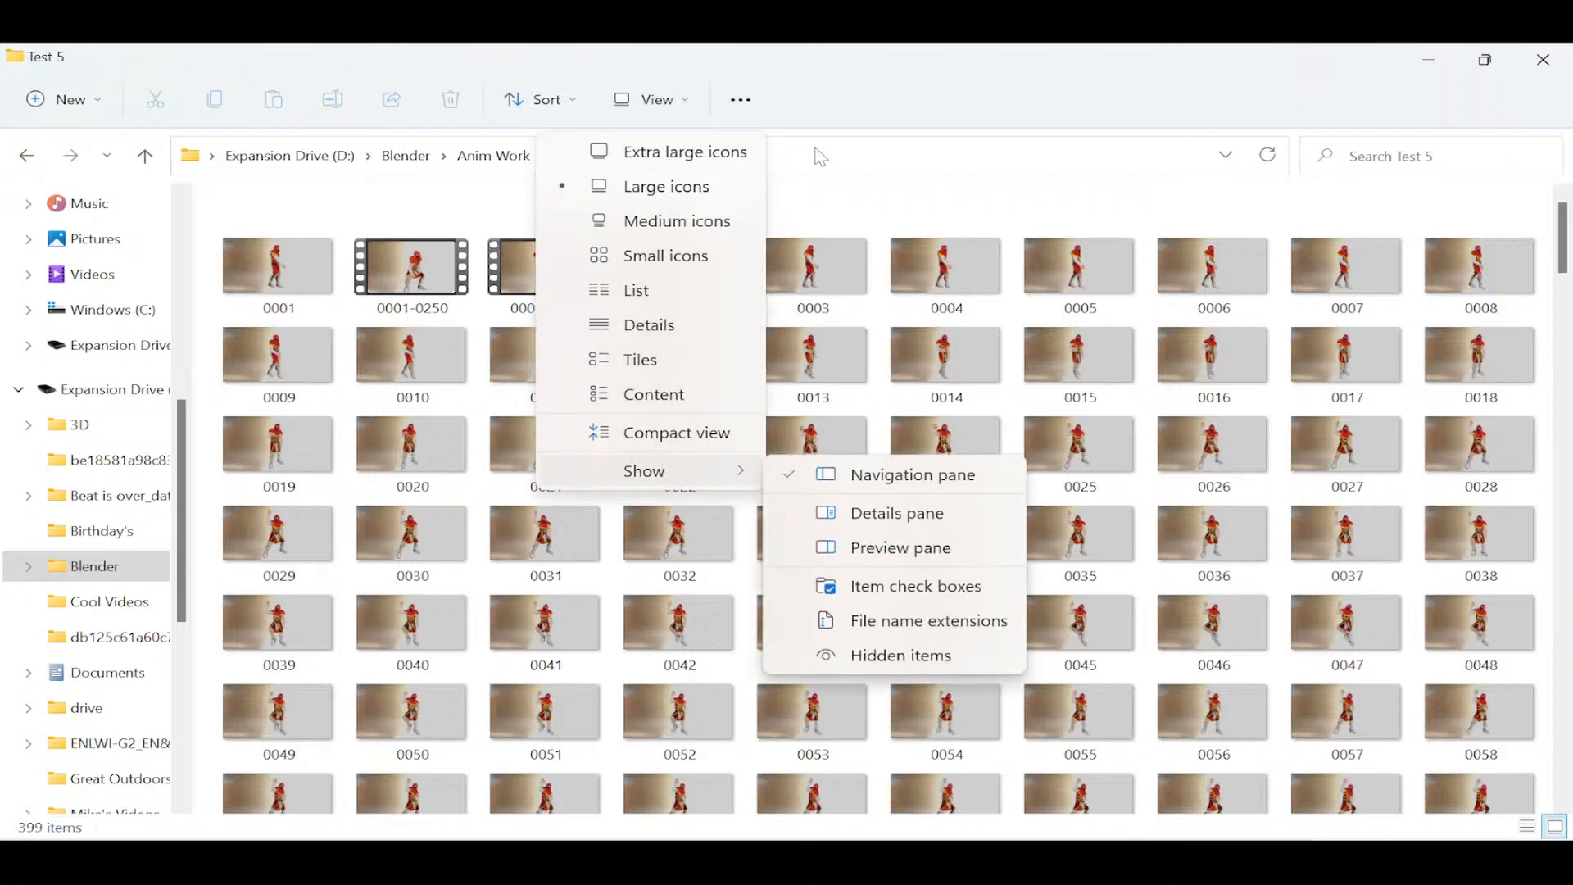
left_click(894, 113)
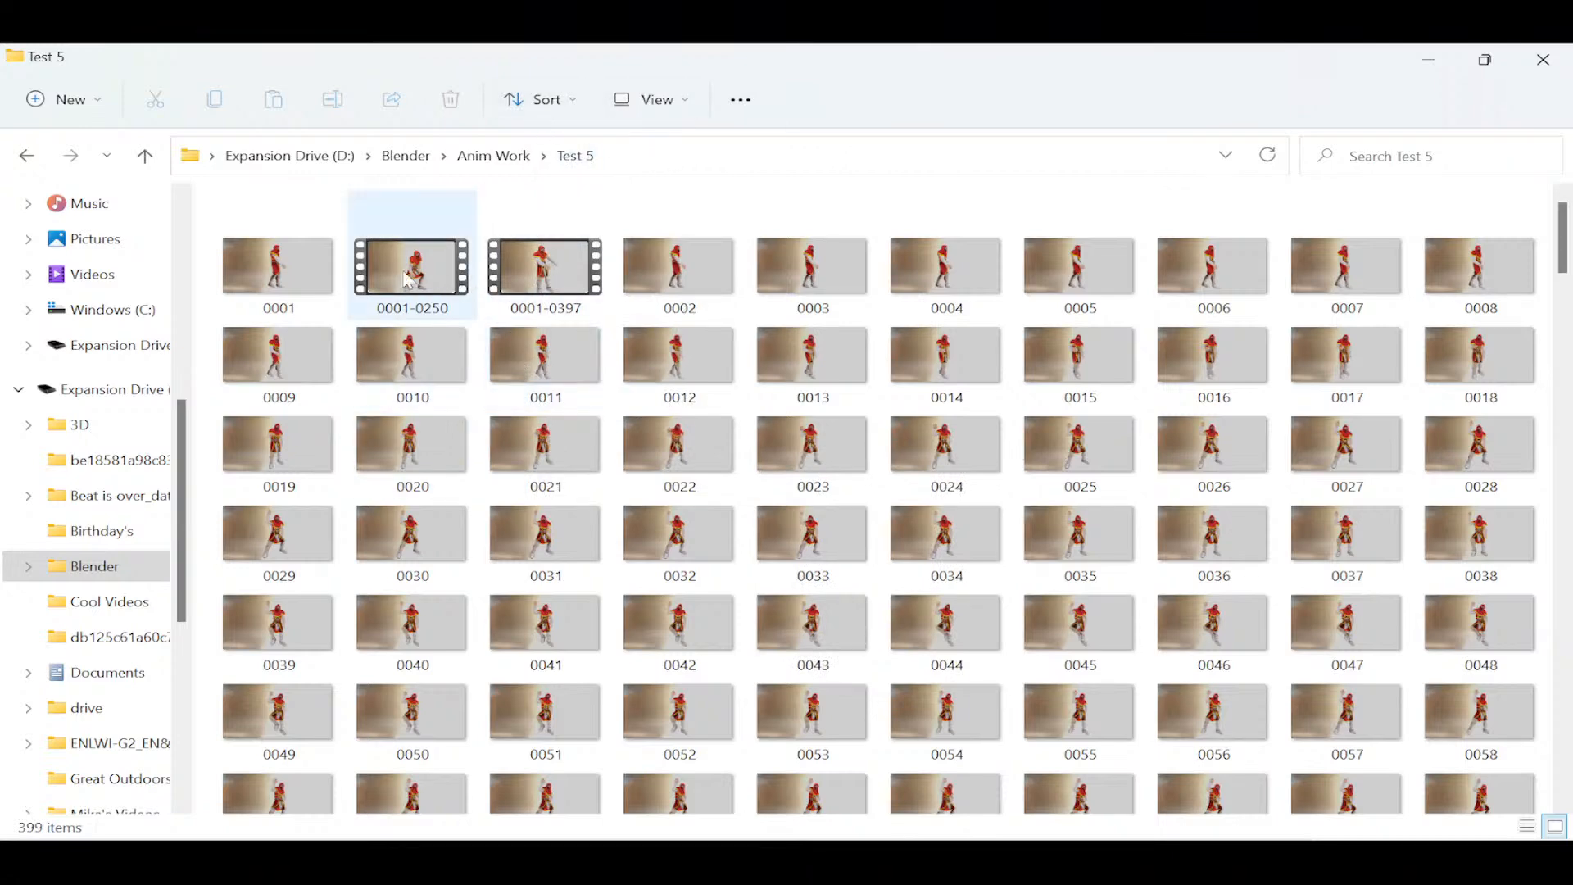
scroll(659, 483, "down", 20)
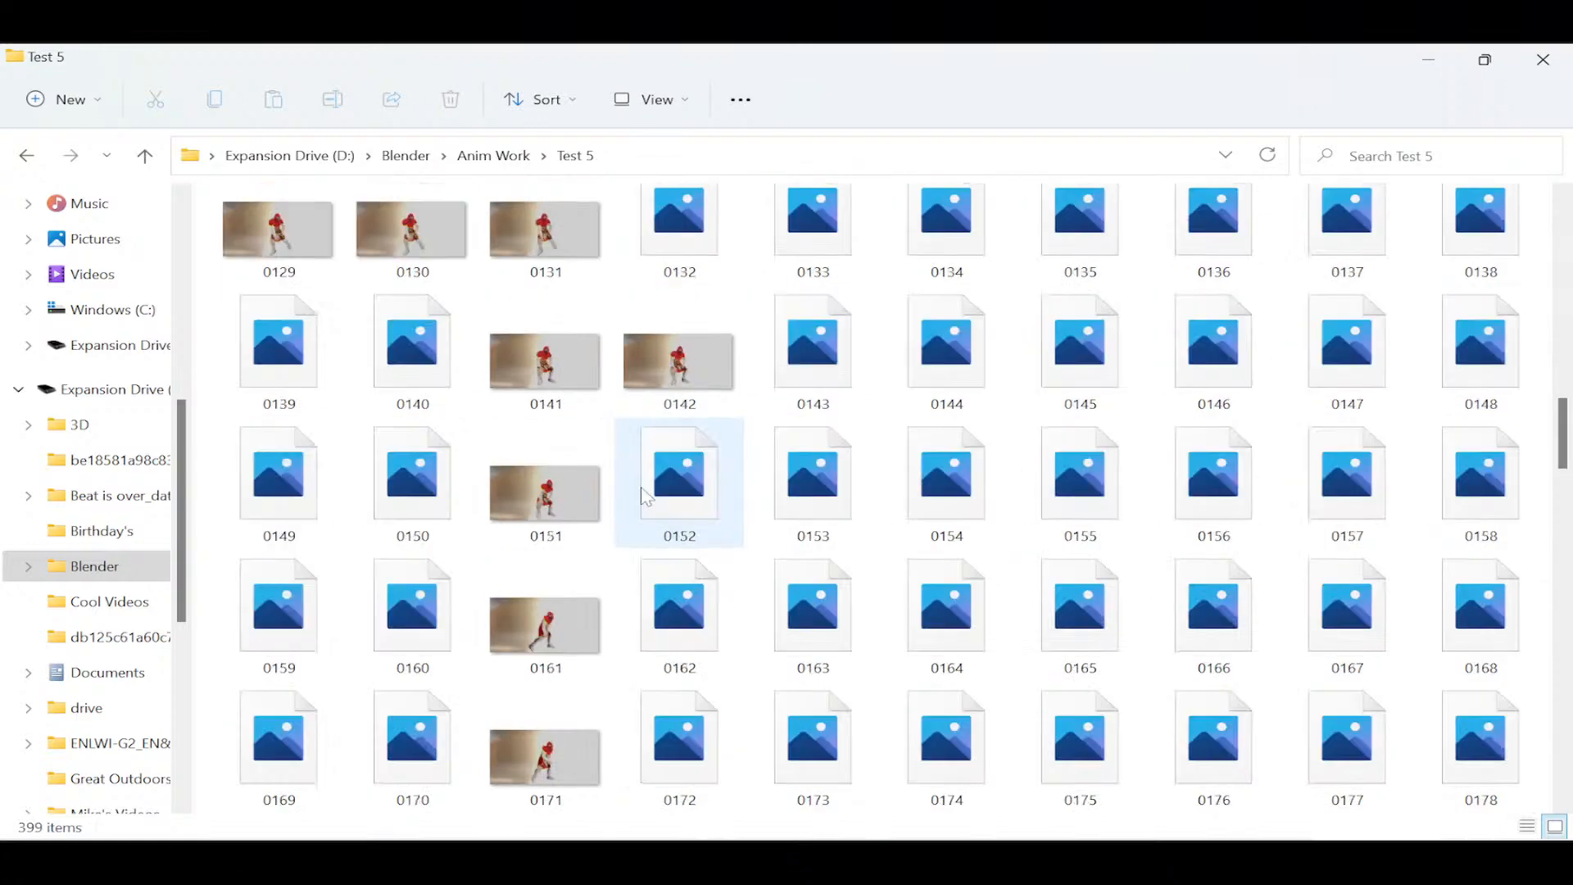
scroll(983, 502, "down", 6)
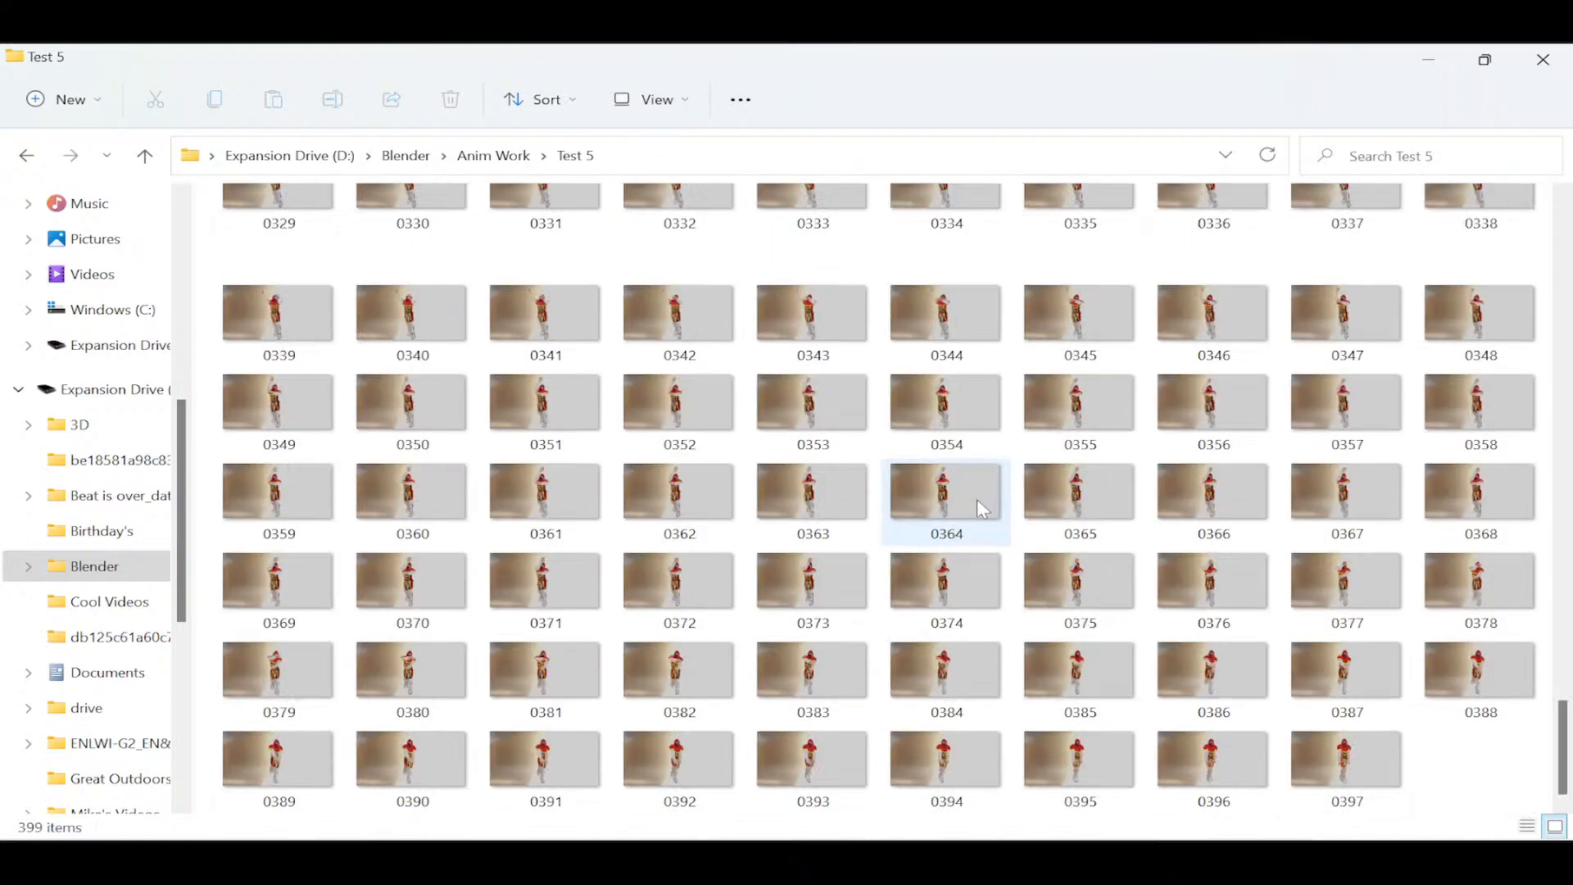
scroll(983, 503, "up", 17)
scroll(924, 512, "up", 10)
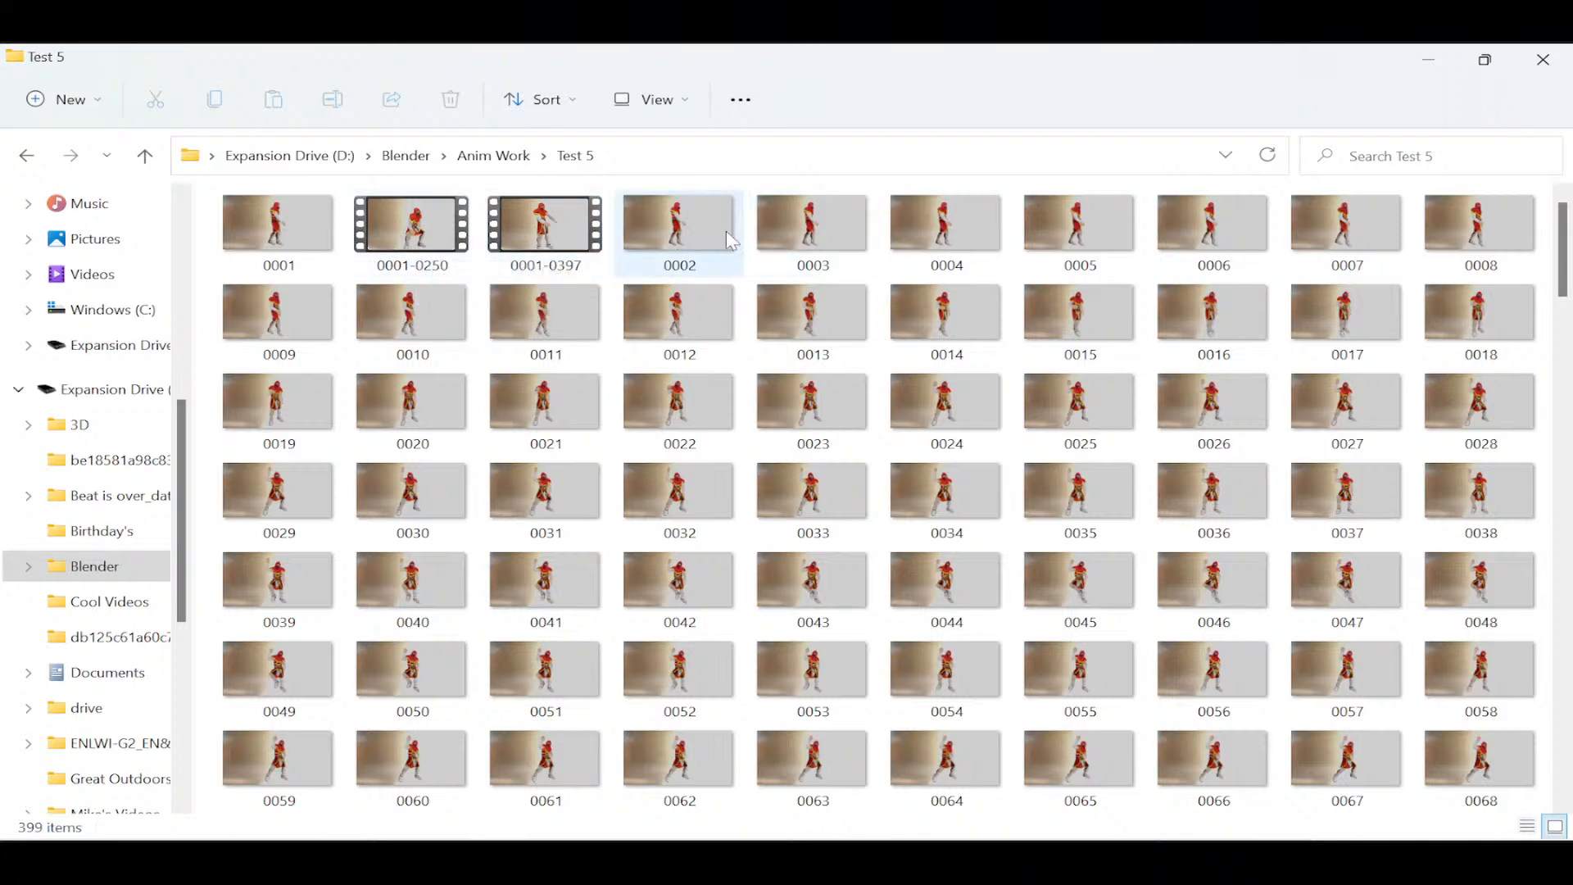
Switch to the Blender window with the knight scene to review its frame range and PNG output settings.
mouse_move(771, 848)
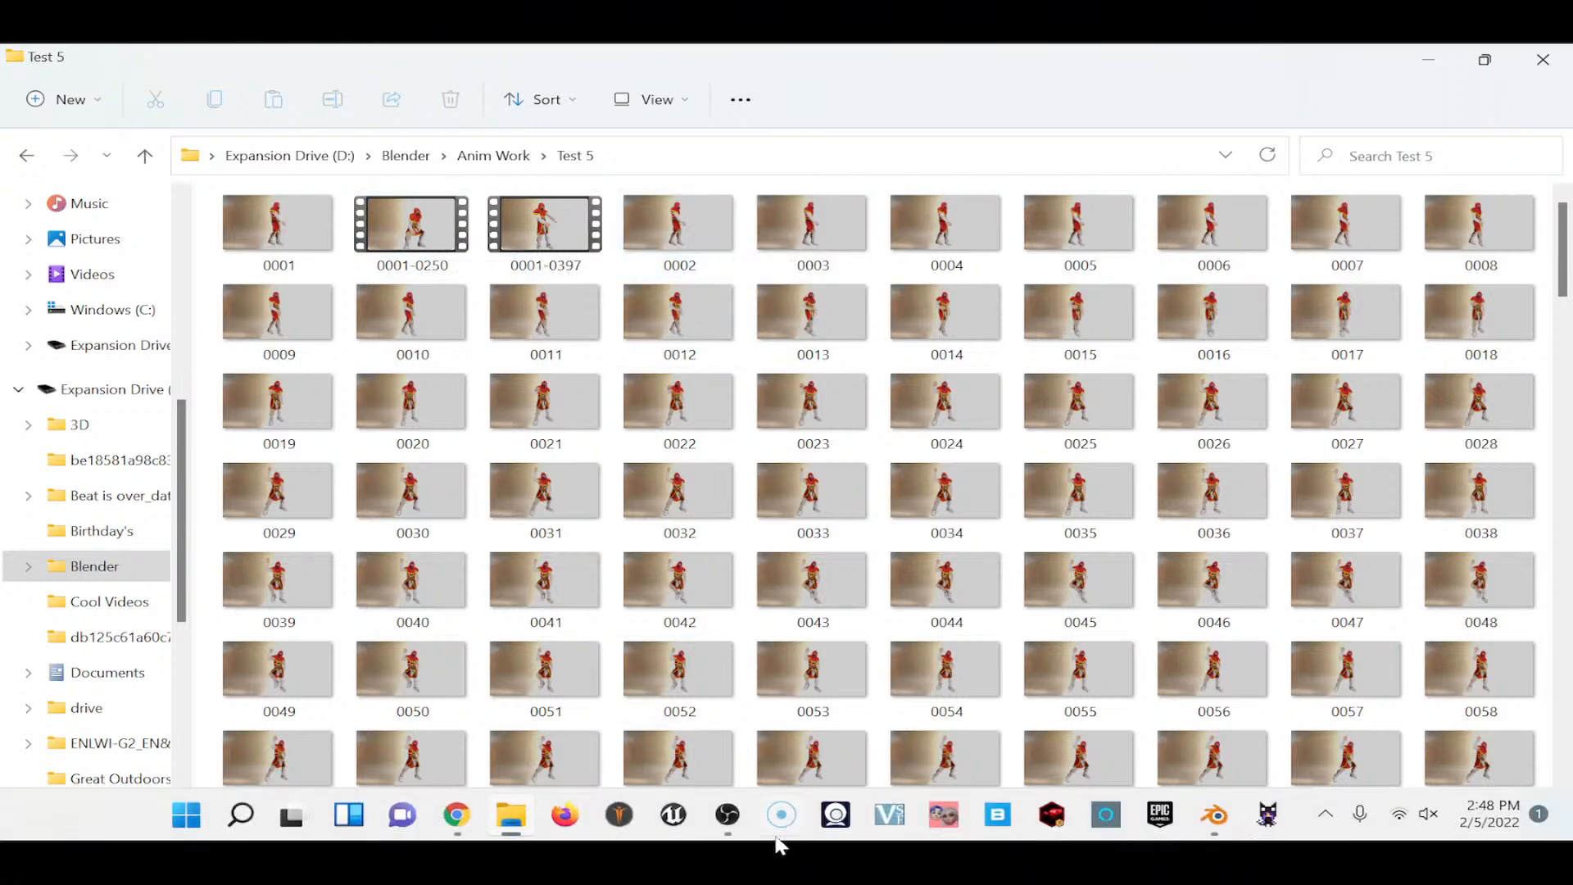
mouse_move(1222, 824)
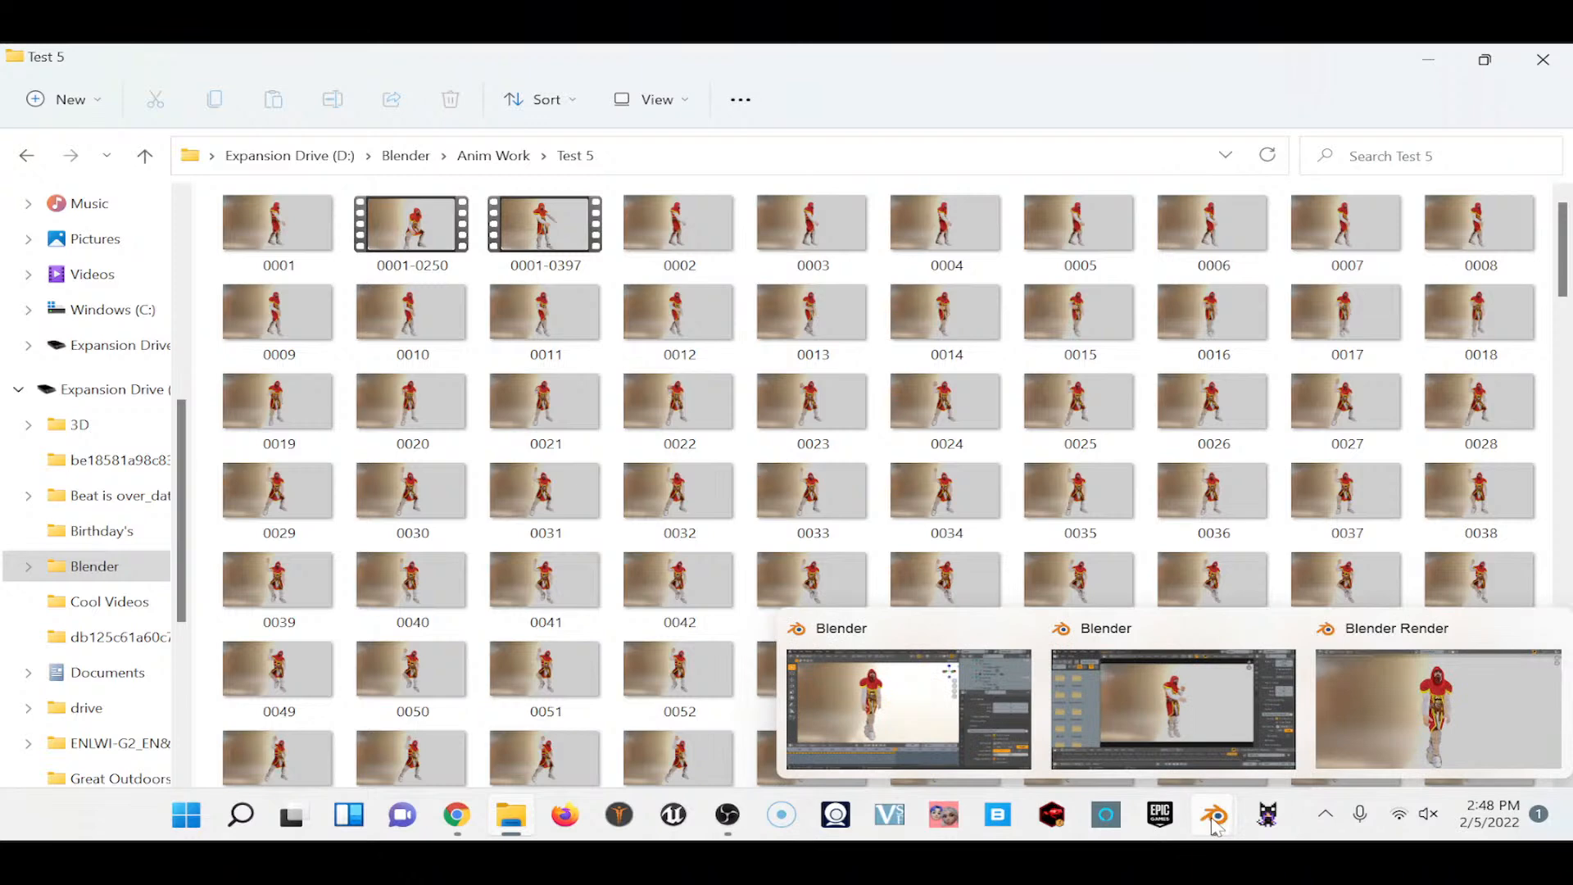
left_click(858, 699)
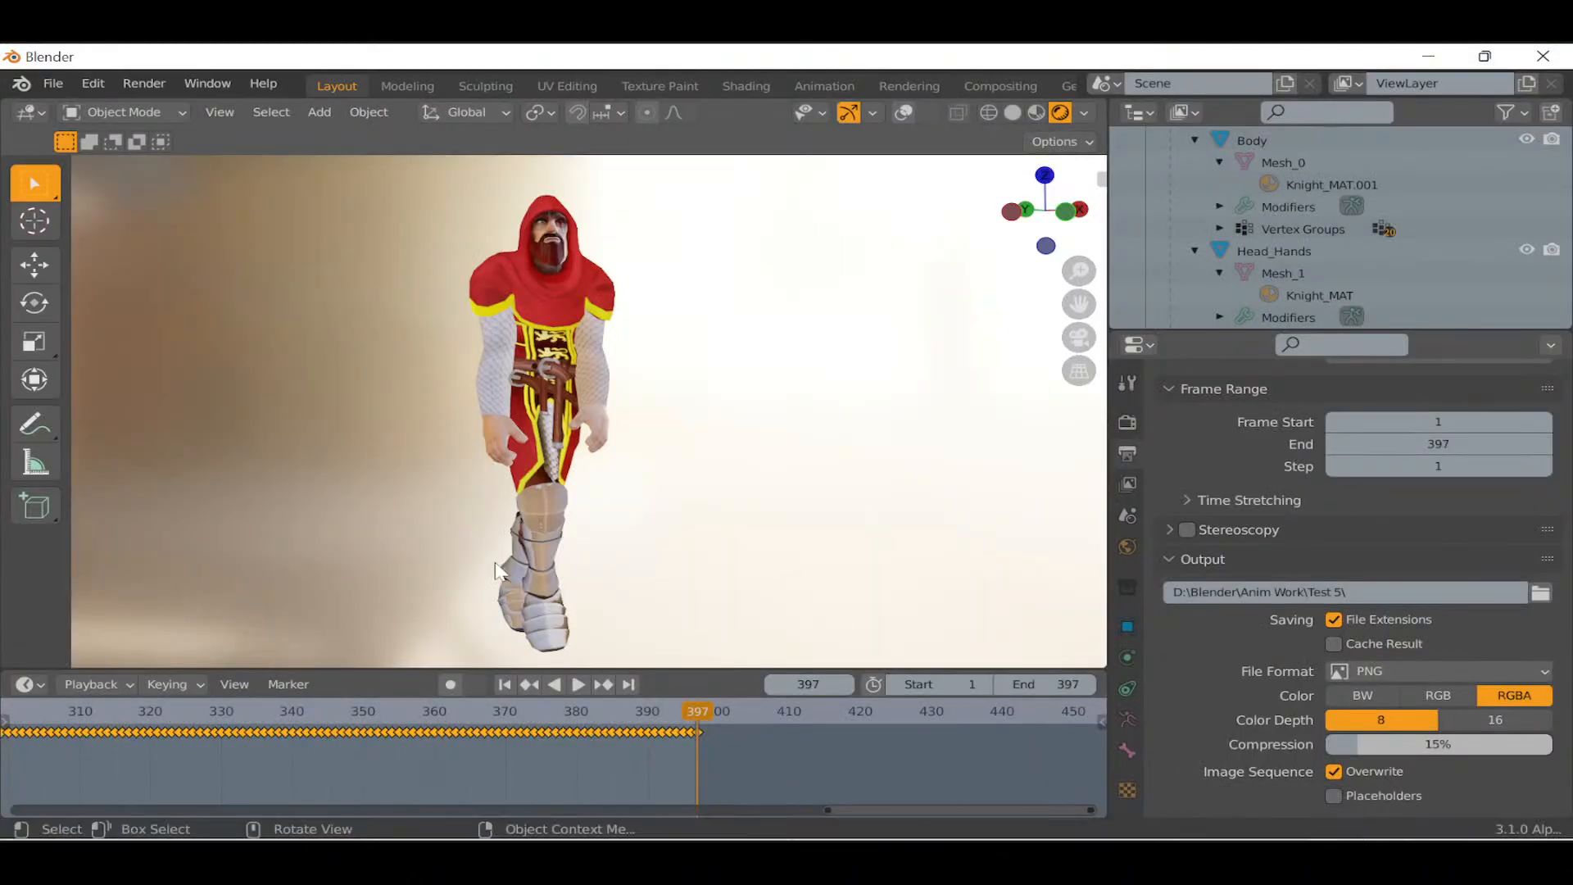
In the Video Editing project, browse the Test 5 PNG frames for adding an image strip and close the file browser without adding any.
mouse_move(1215, 815)
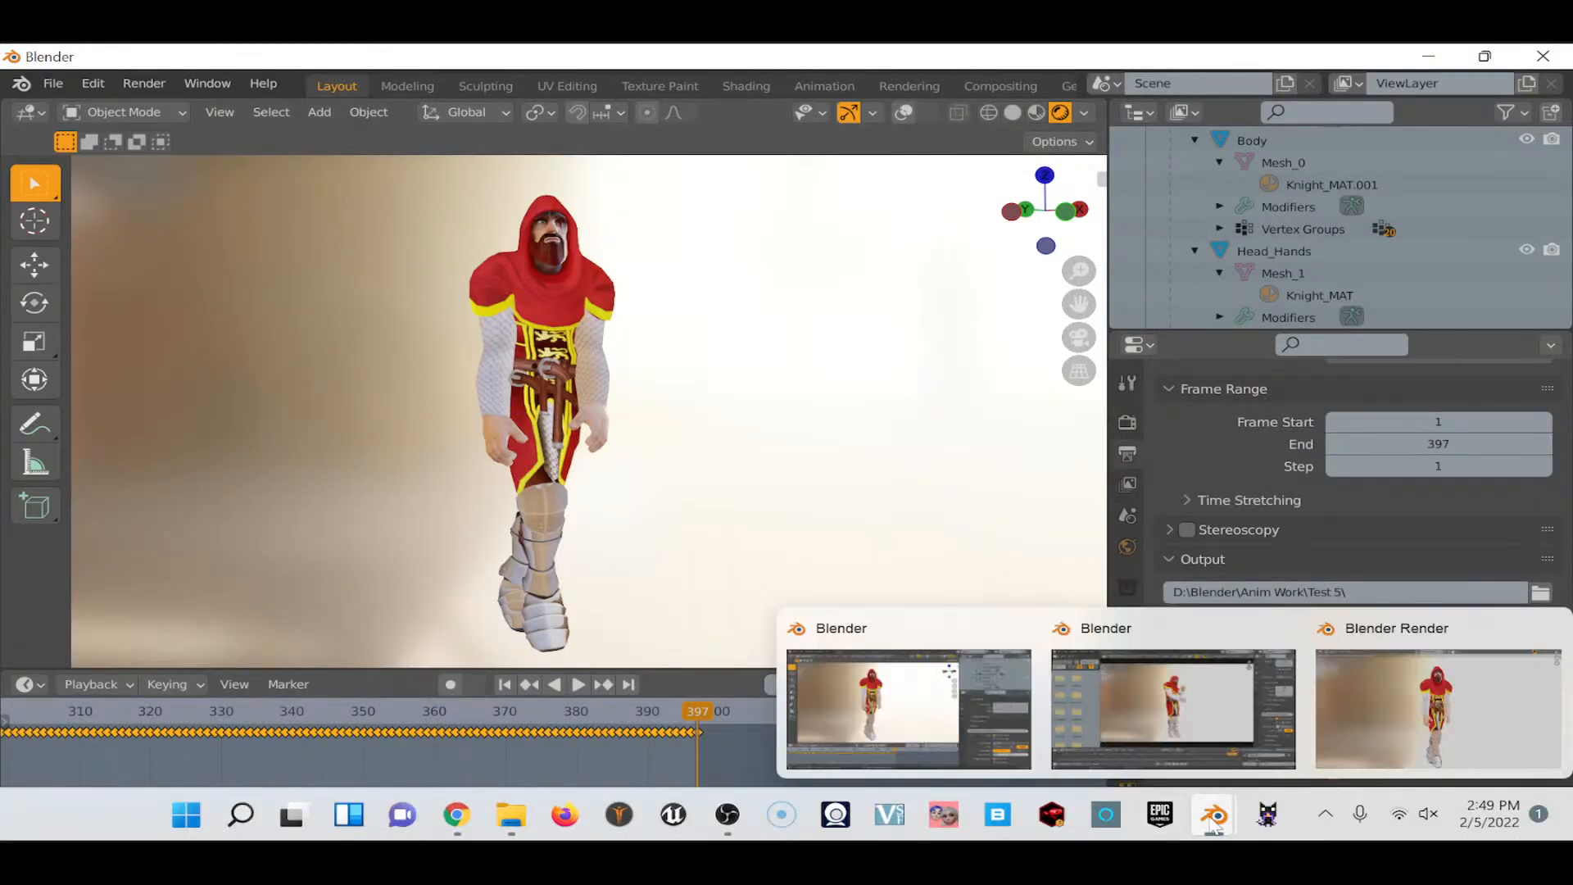
left_click(1179, 703)
left_click(417, 713)
mouse_move(475, 647)
left_click(496, 568)
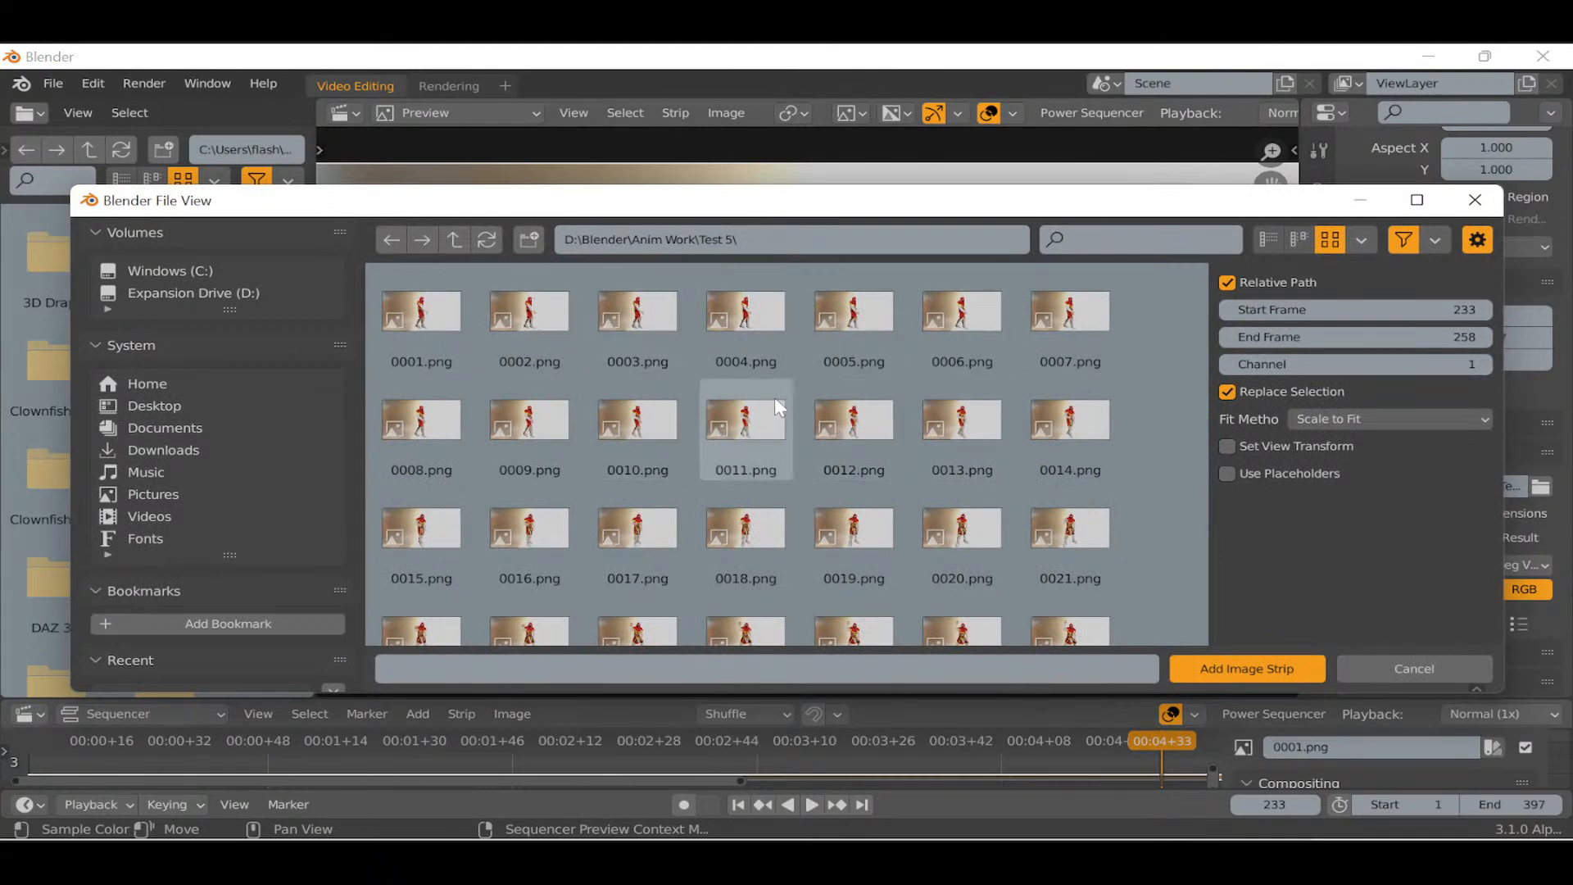
scroll(794, 422, "down", 2)
scroll(912, 495, "down", 15)
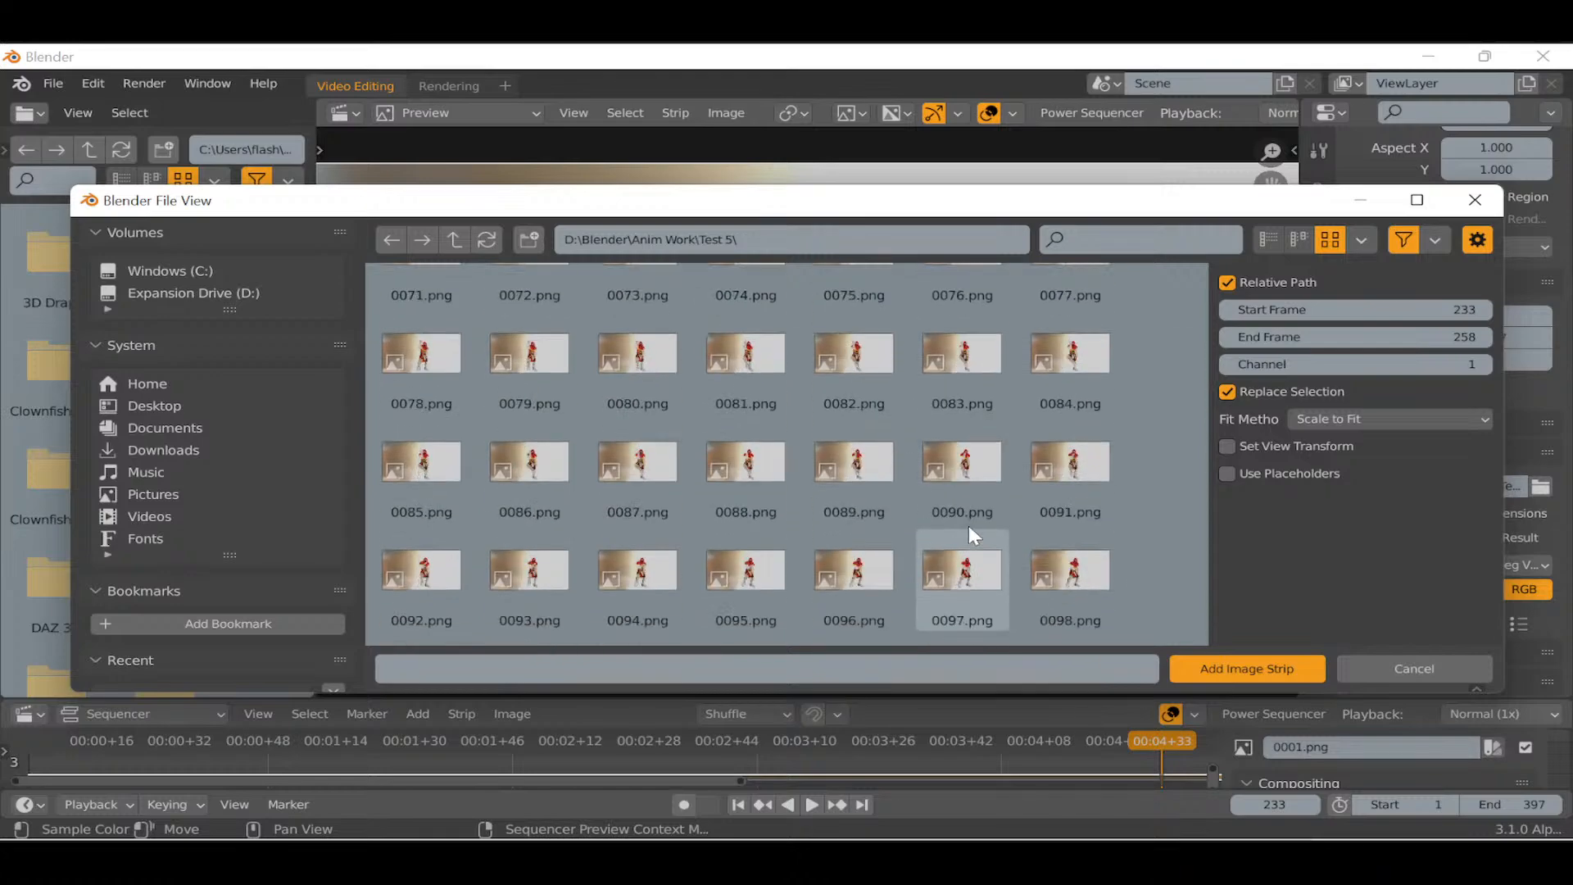
scroll(967, 524, "down", 12)
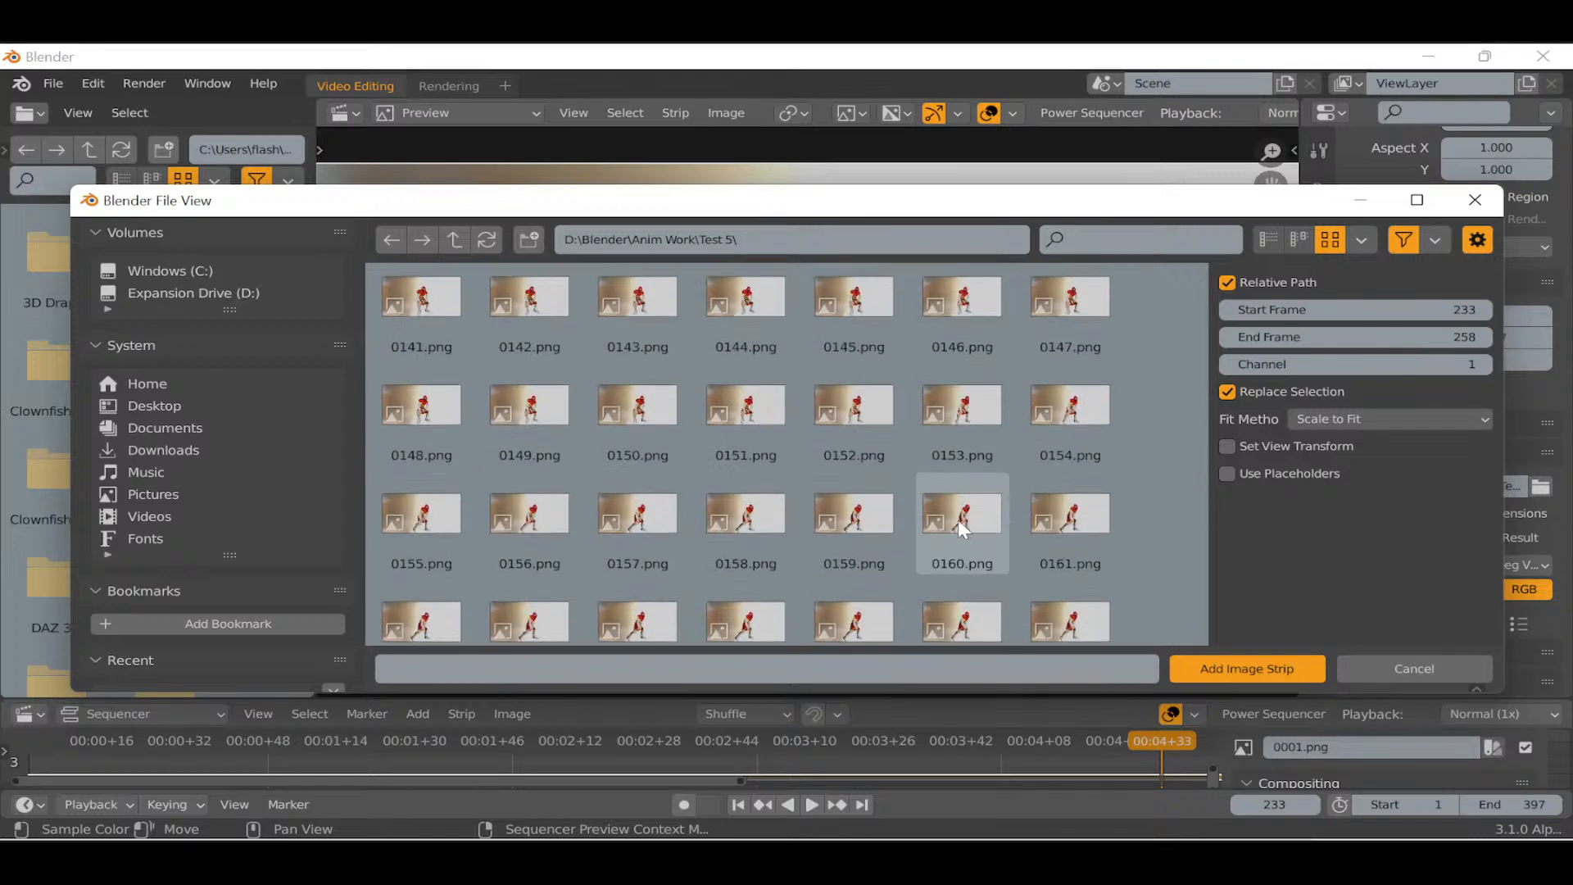
scroll(960, 528, "down", 12)
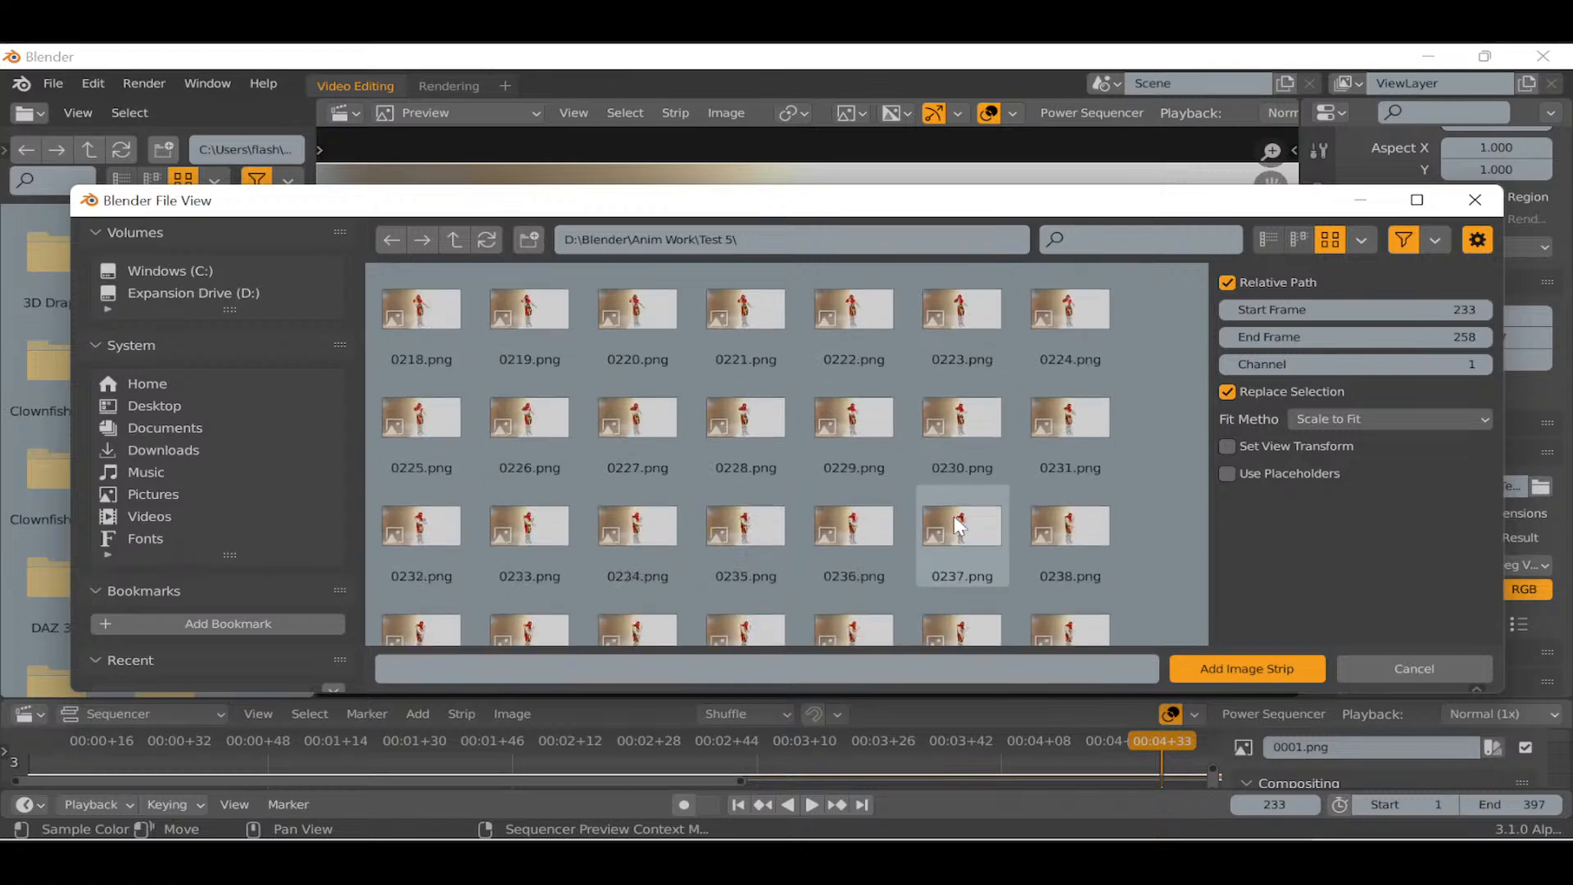
scroll(958, 524, "down", 8)
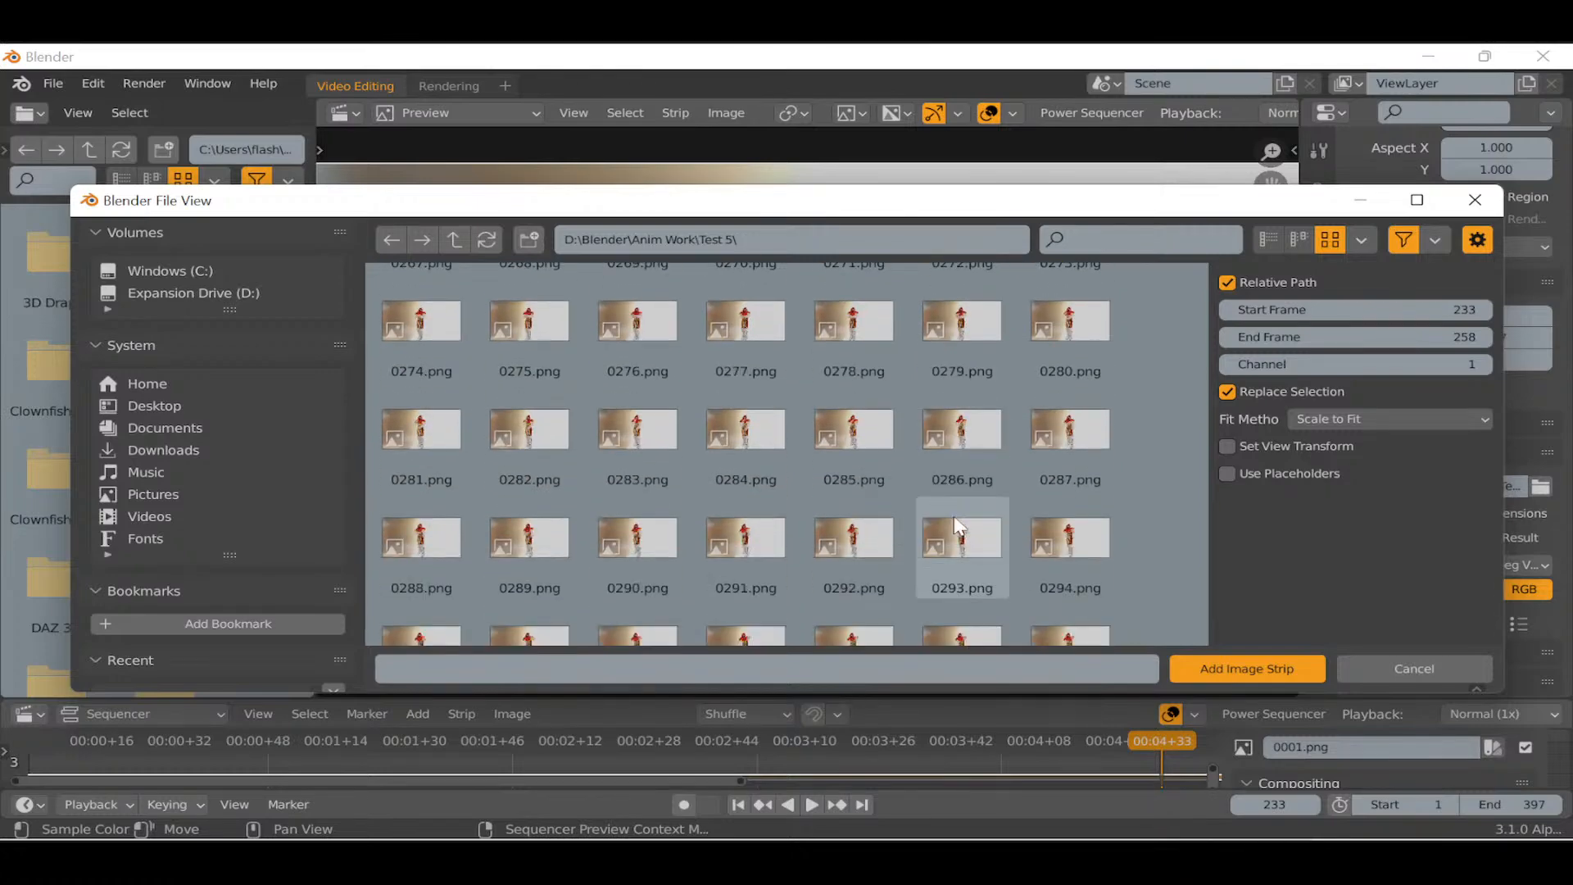
scroll(958, 524, "down", 8)
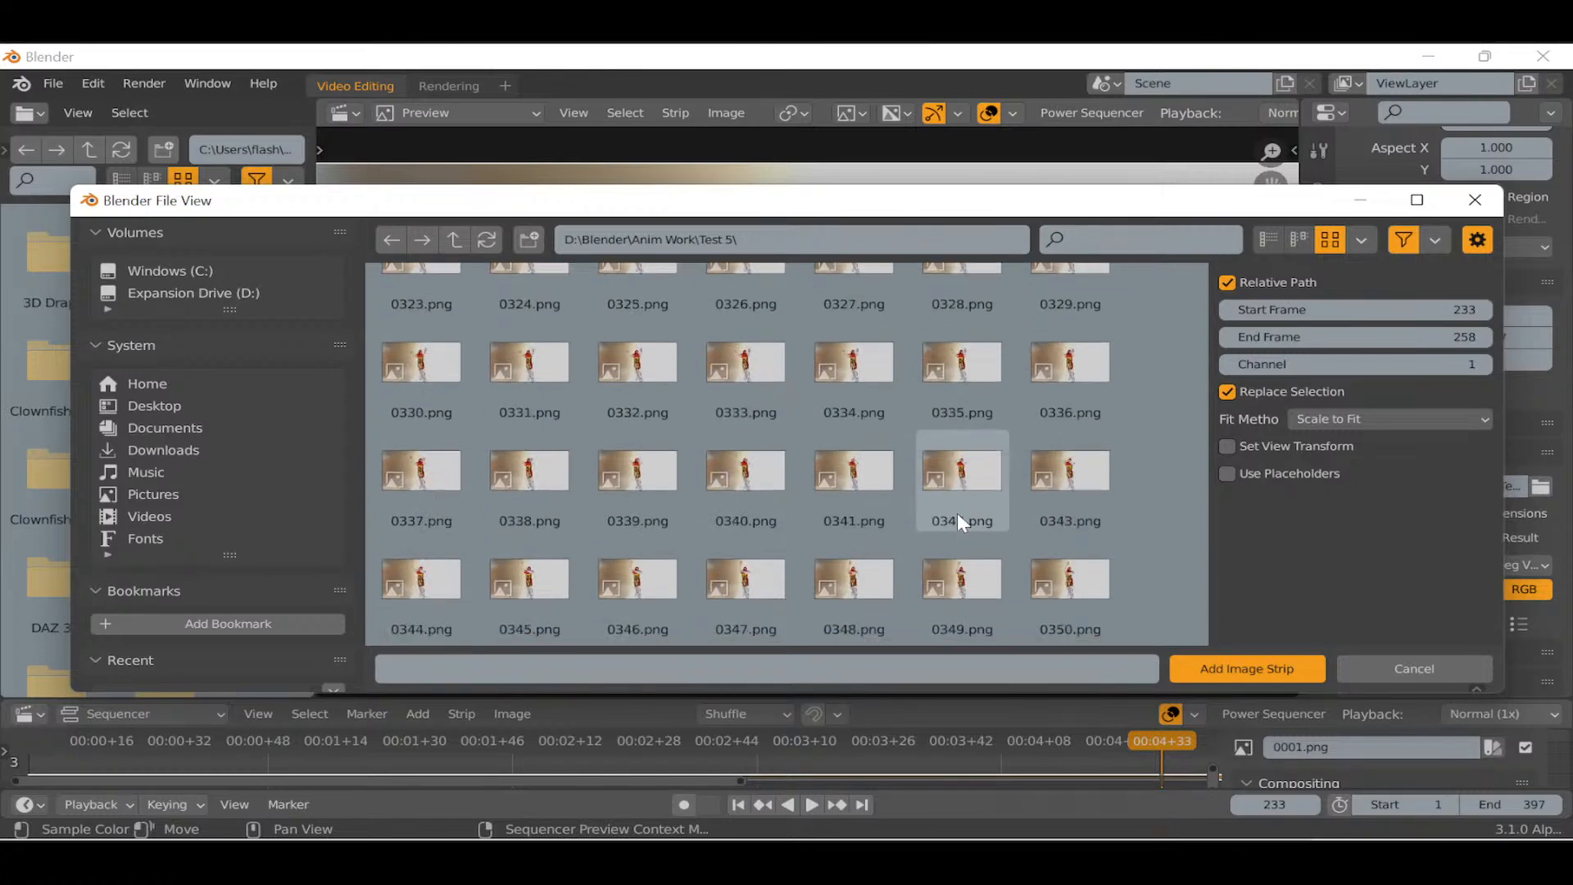
scroll(959, 524, "down", 5)
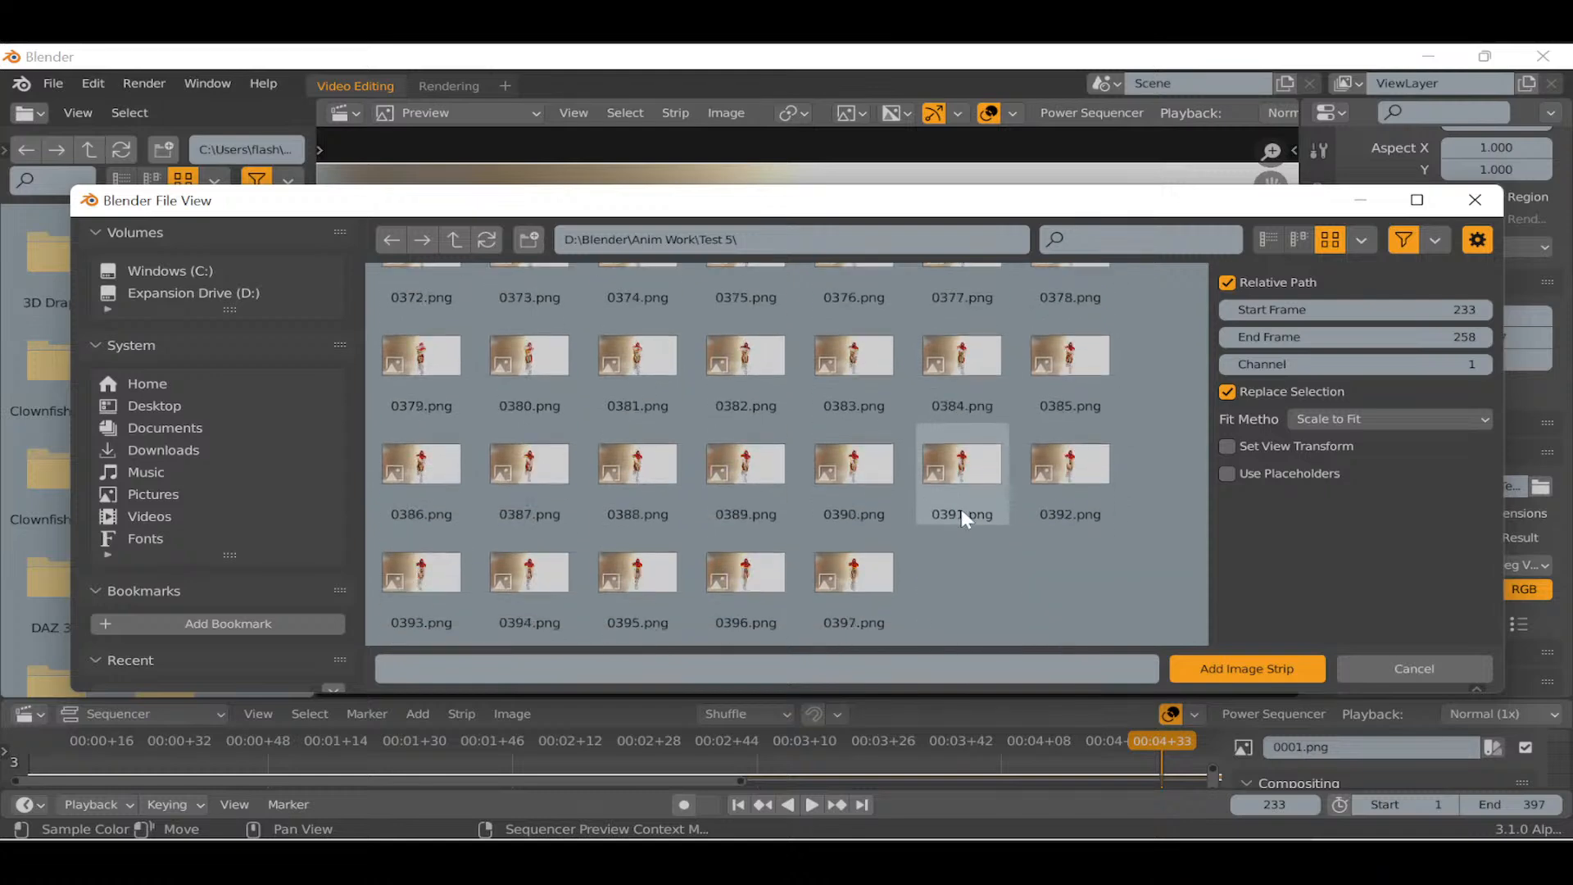
scroll(1139, 482, "up", 3)
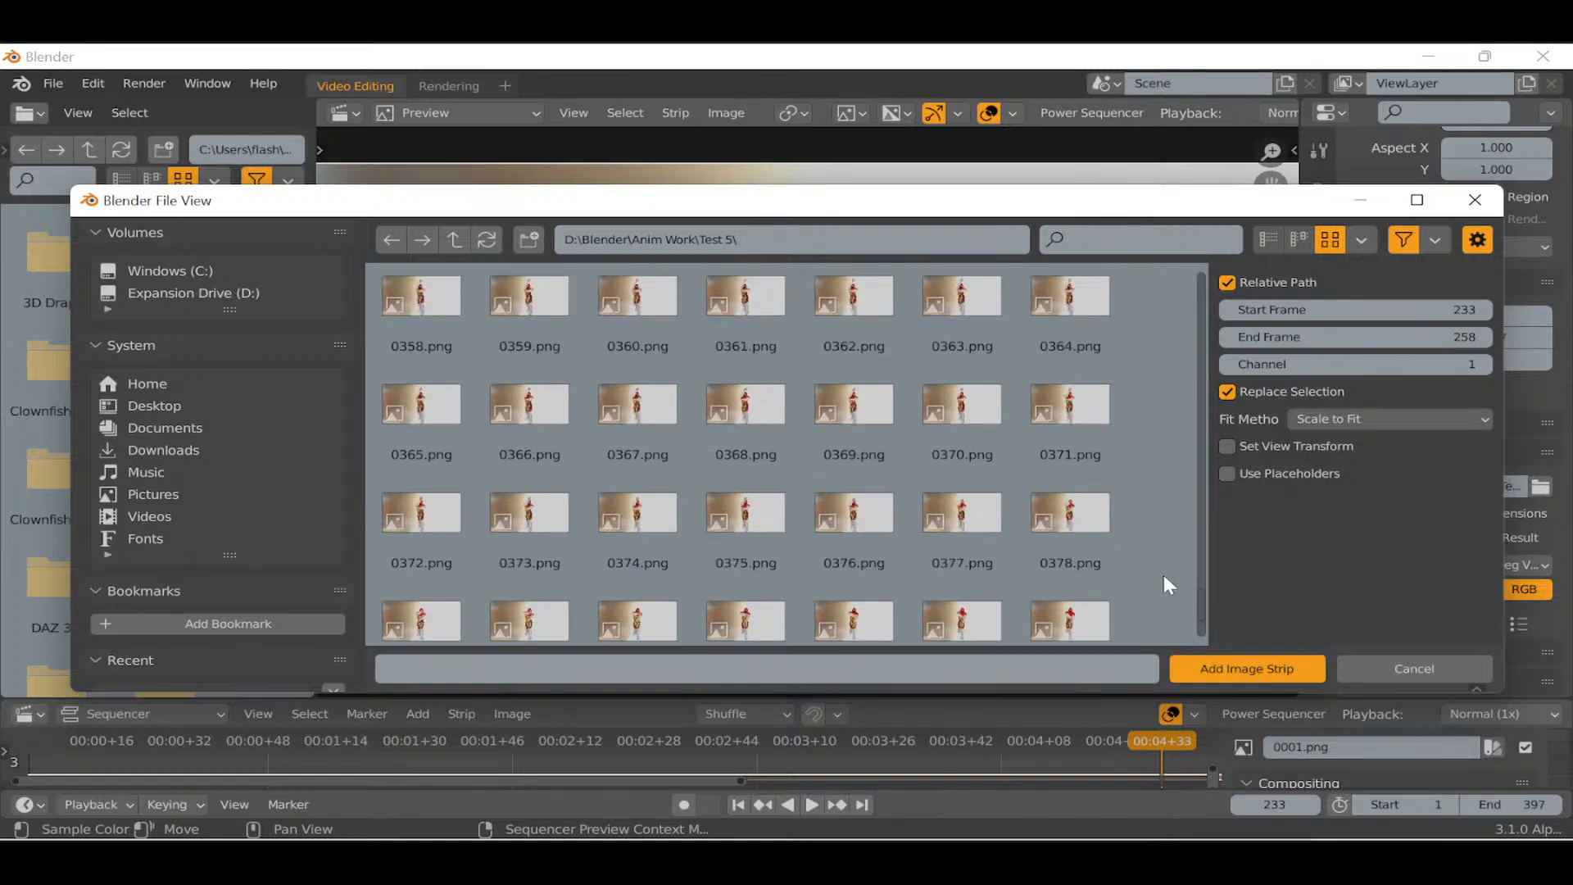
left_click_drag(1201, 596, 1234, 147)
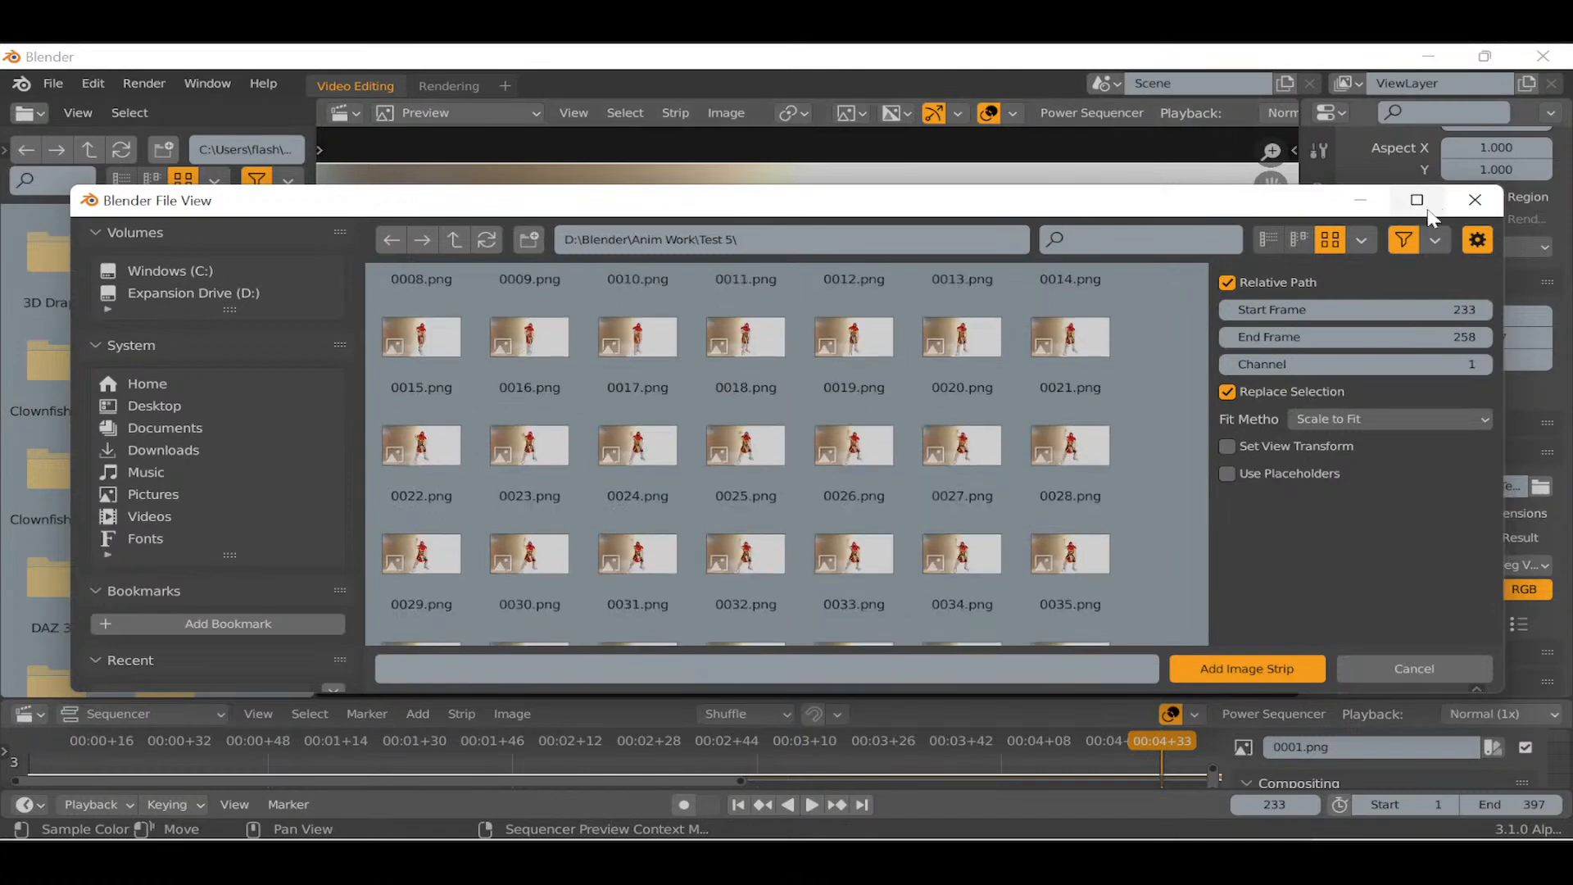
left_click(1473, 204)
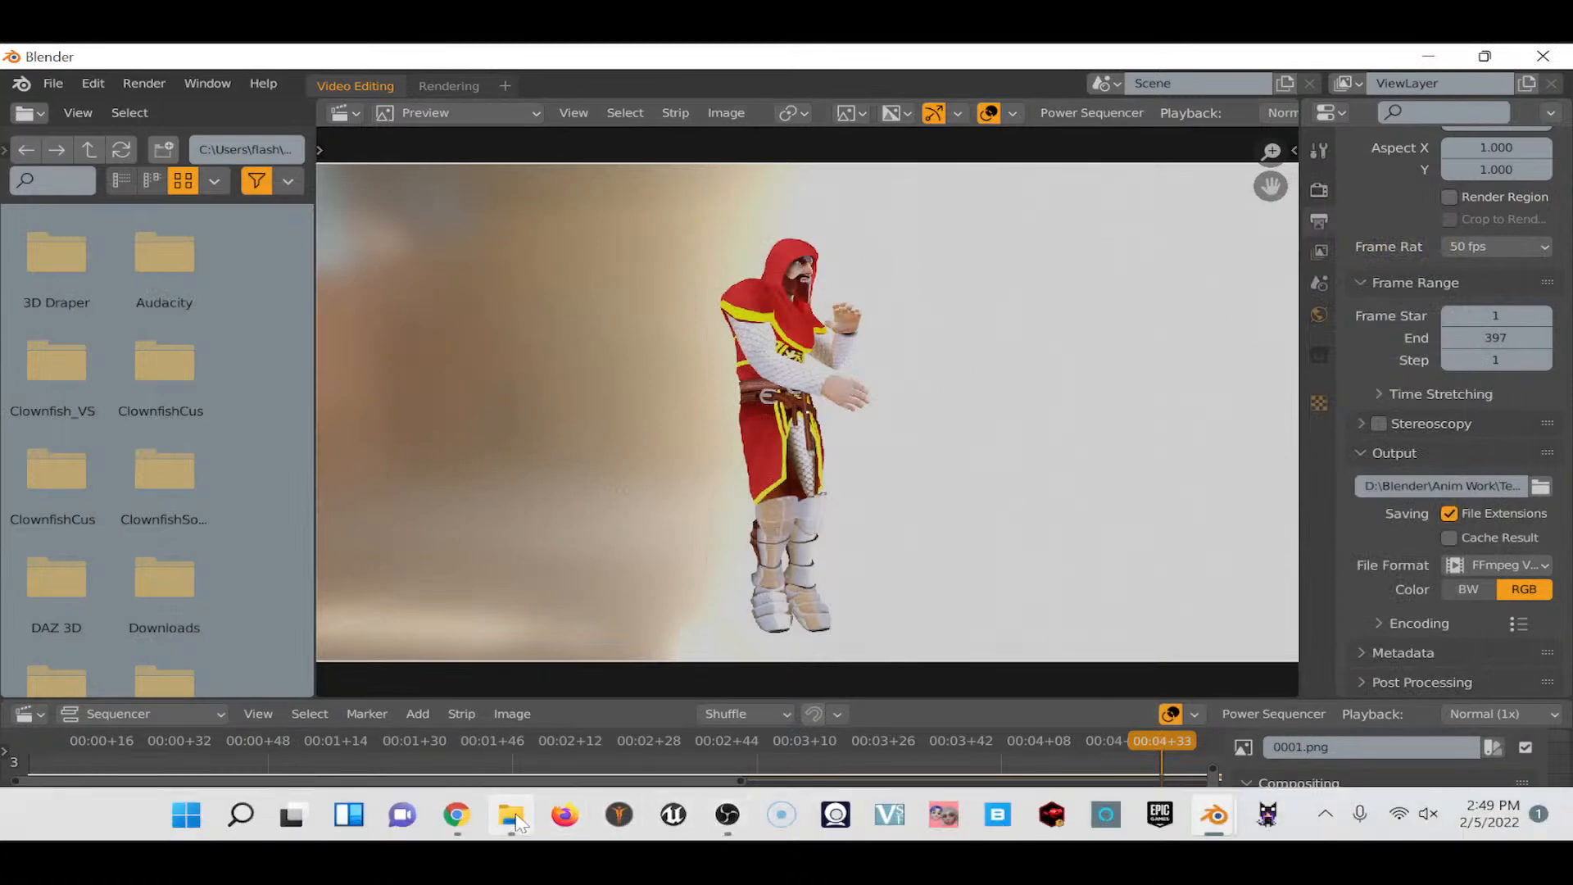
Switch to the Test 5 folder in File Explorer and open the 0001-0397 video with Windows Media Player.
left_click(510, 814)
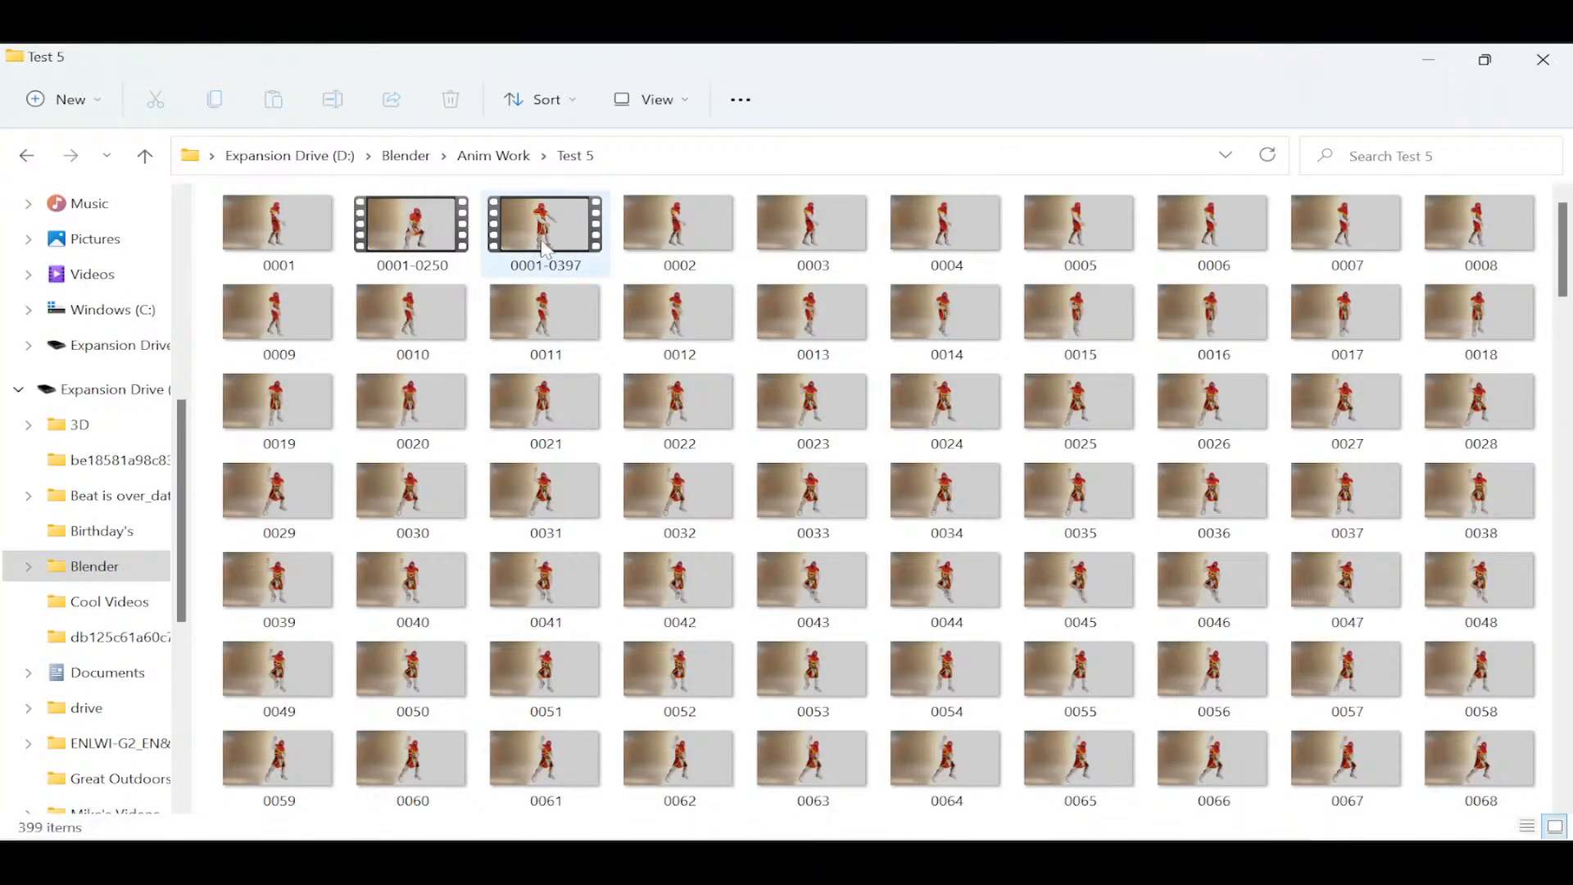
double_click(550, 231)
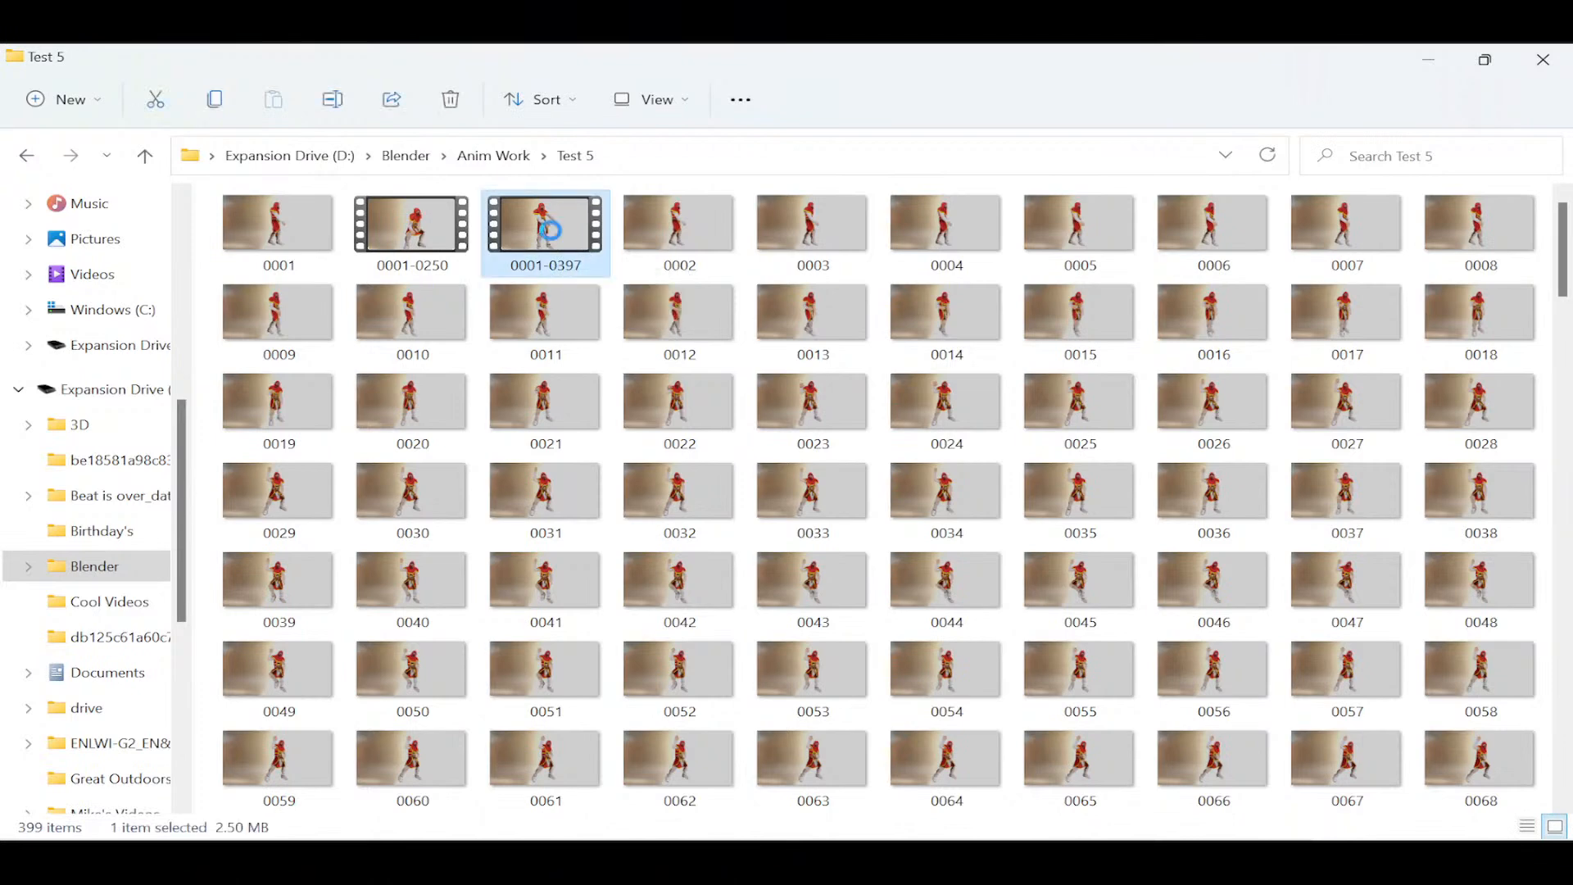
right_click(554, 237)
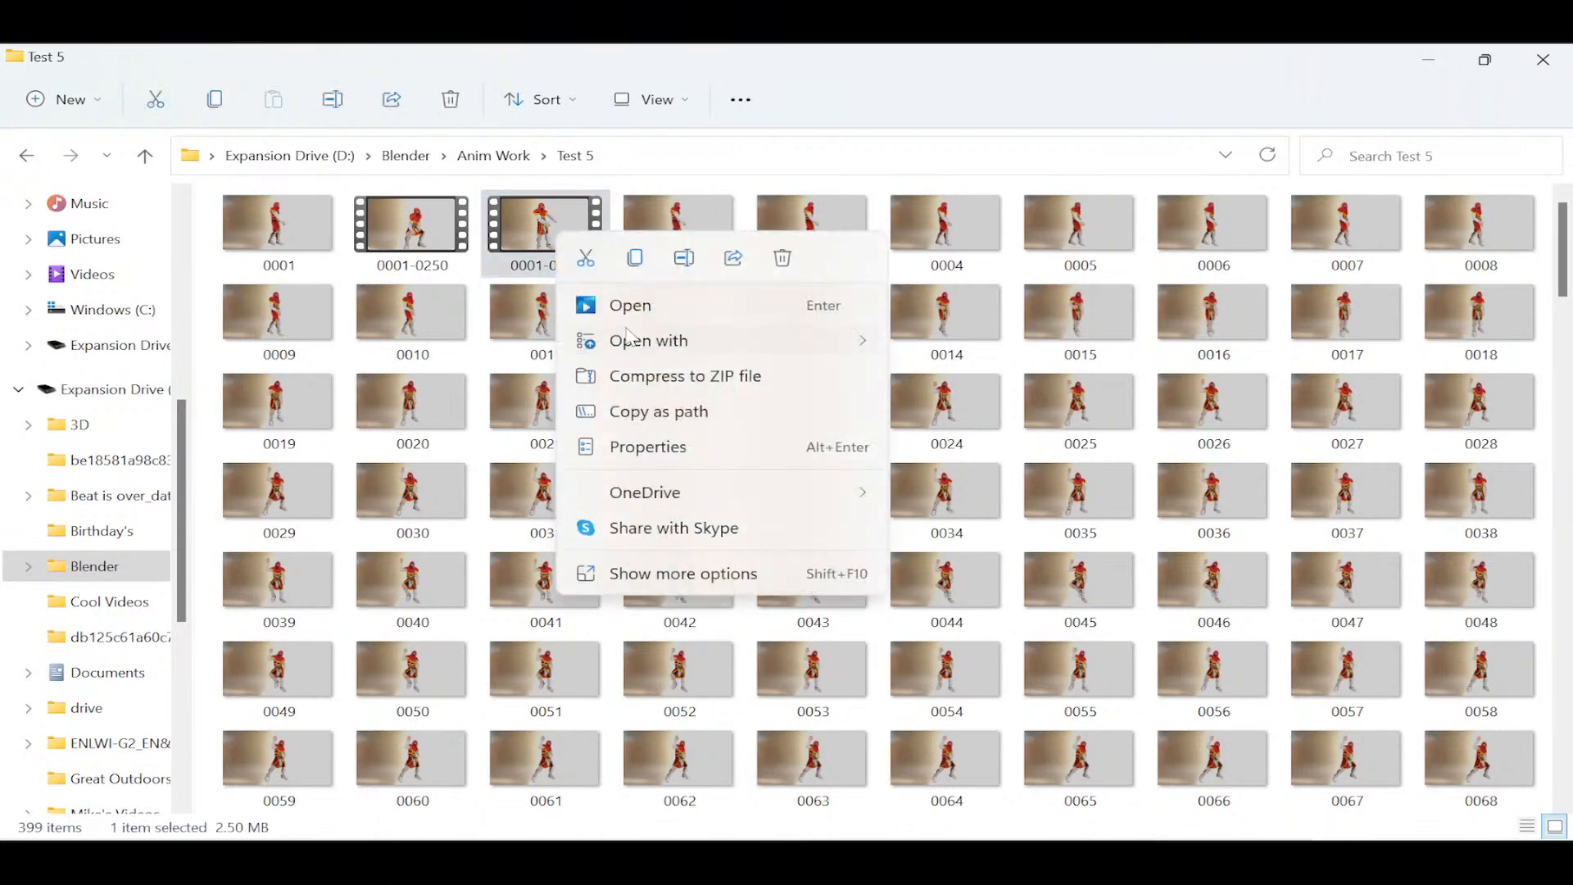
mouse_move(643, 344)
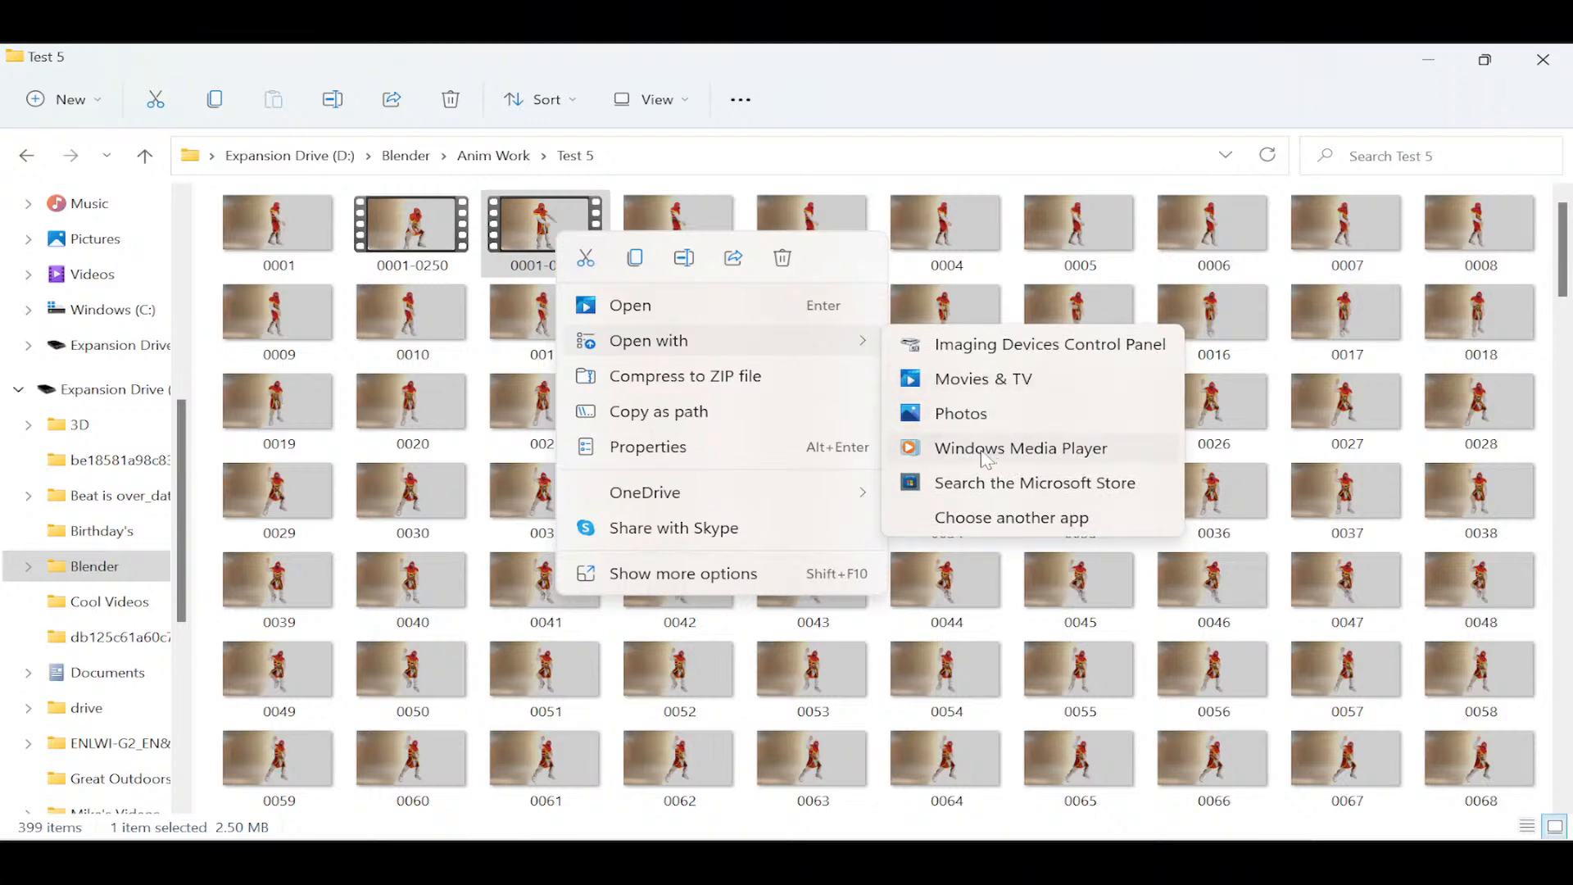
left_click(1059, 457)
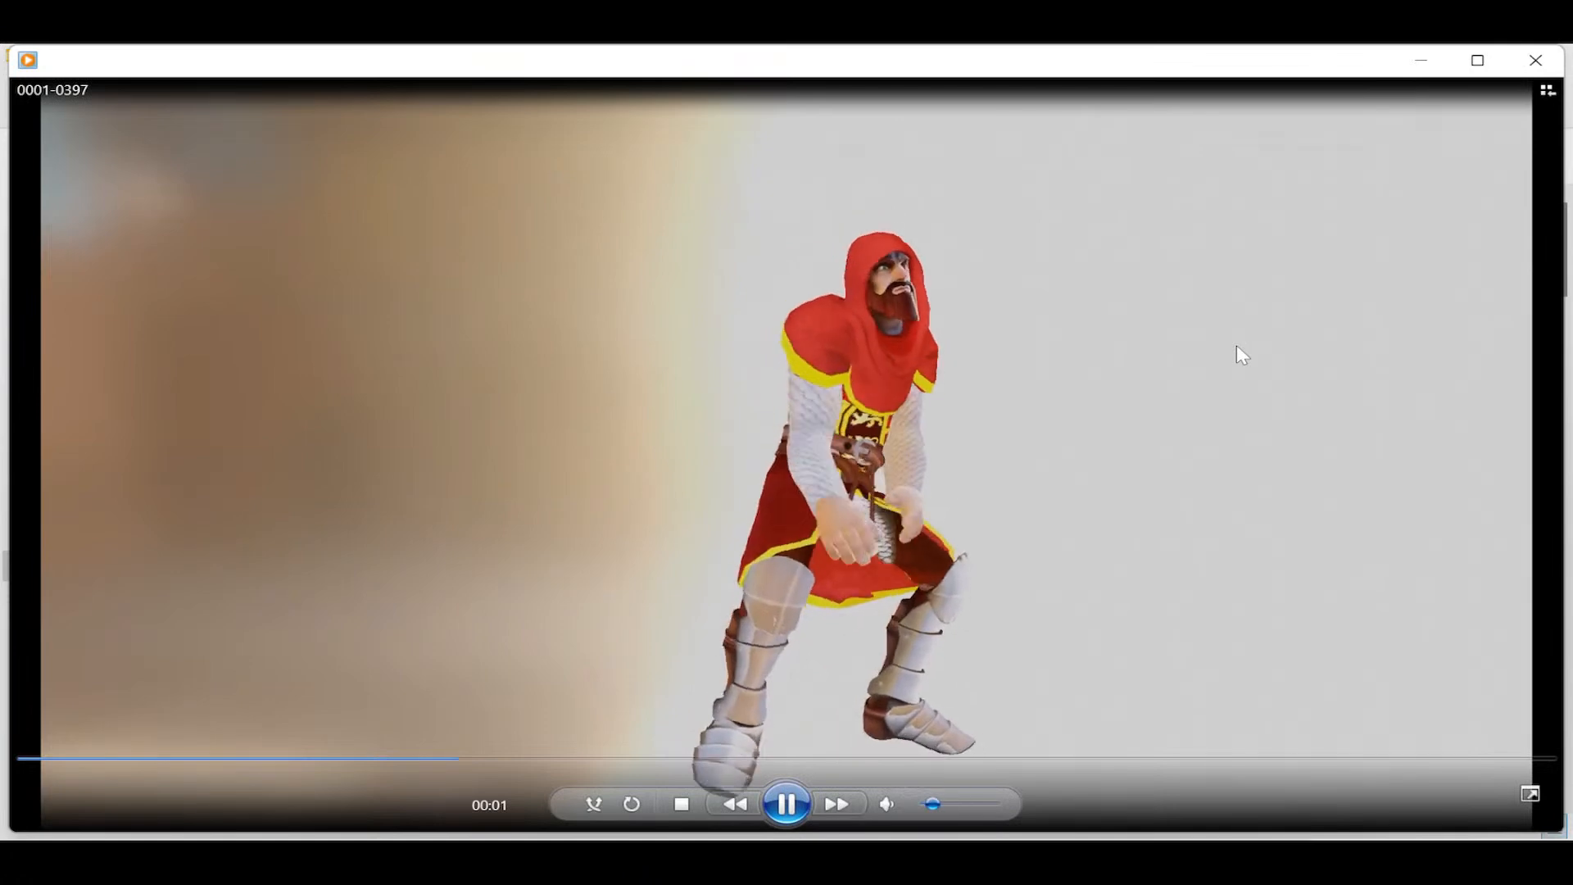
Watch the 0001-0397 video full screen with repeat turned on, exit full screen and minimize the player.
left_click(1529, 793)
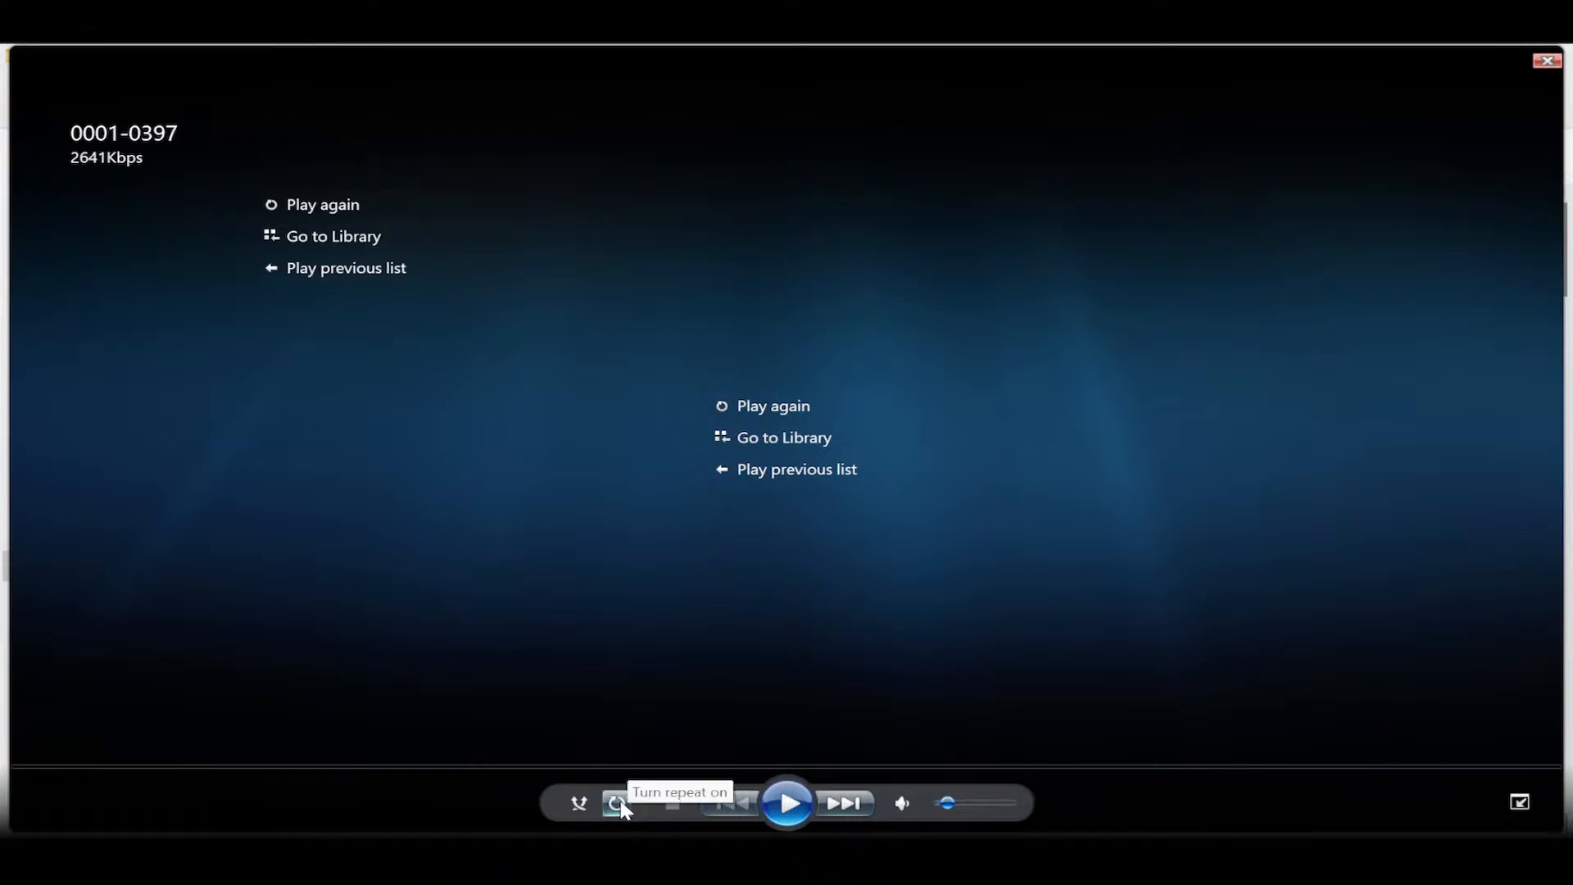
left_click(621, 807)
left_click(787, 803)
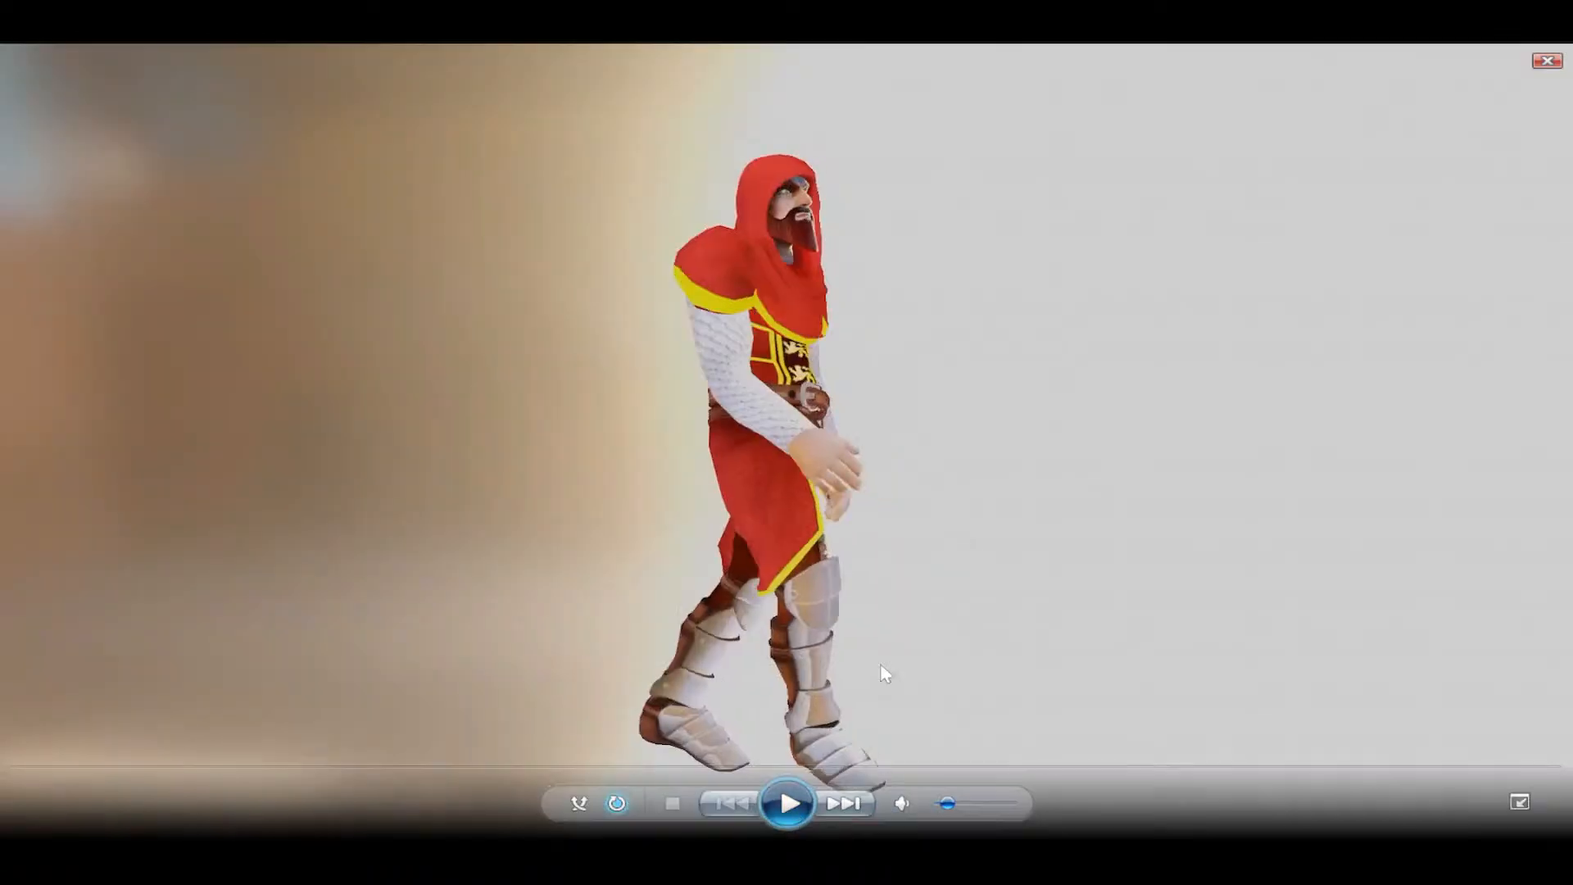
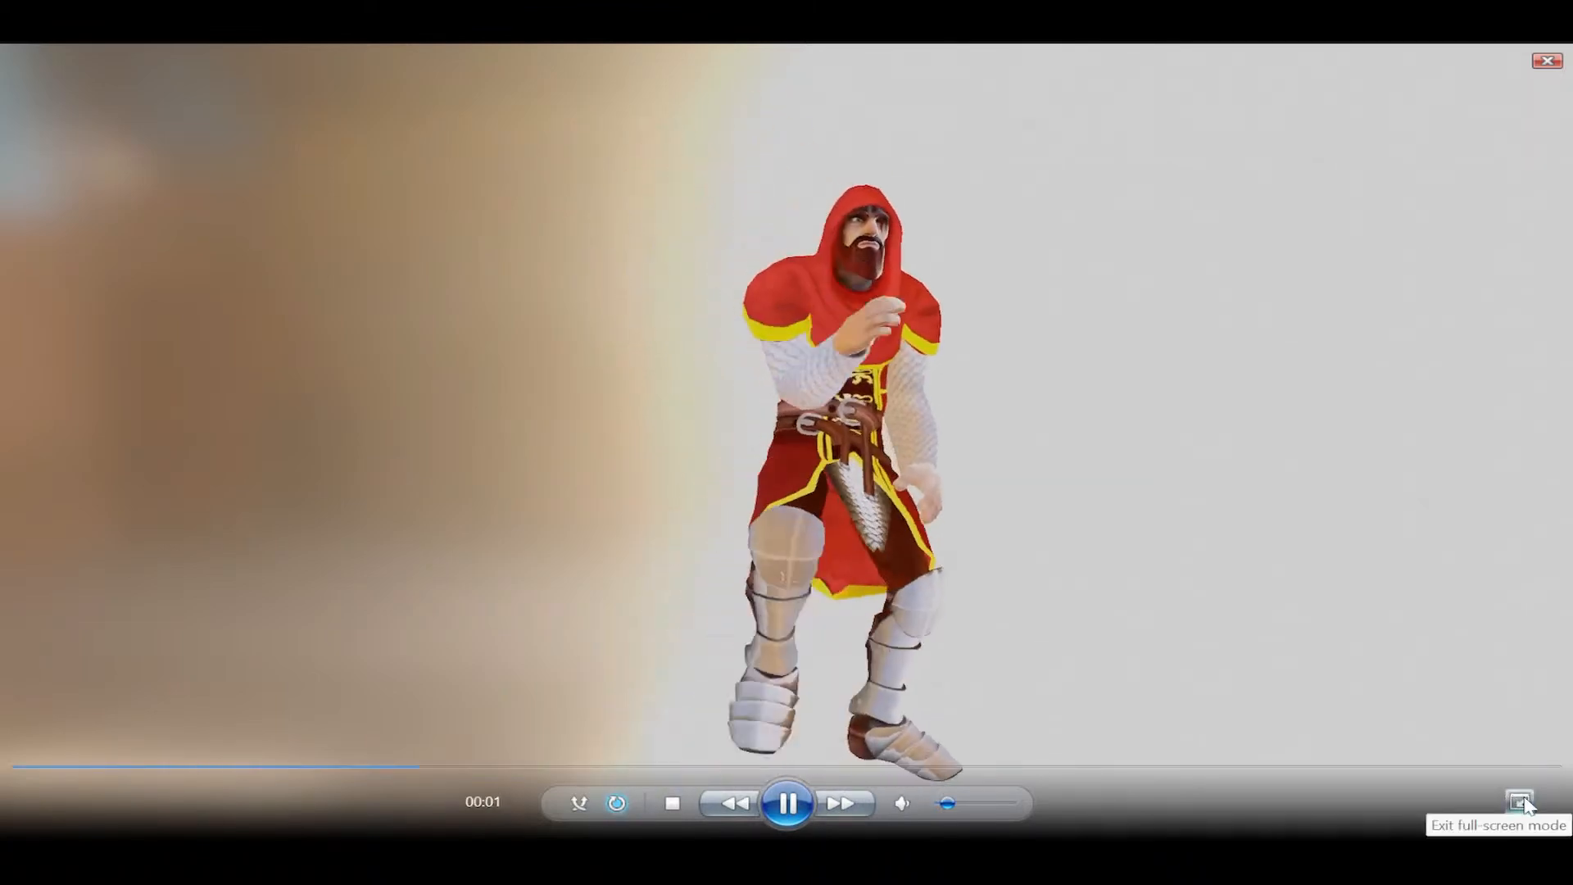
left_click(1515, 802)
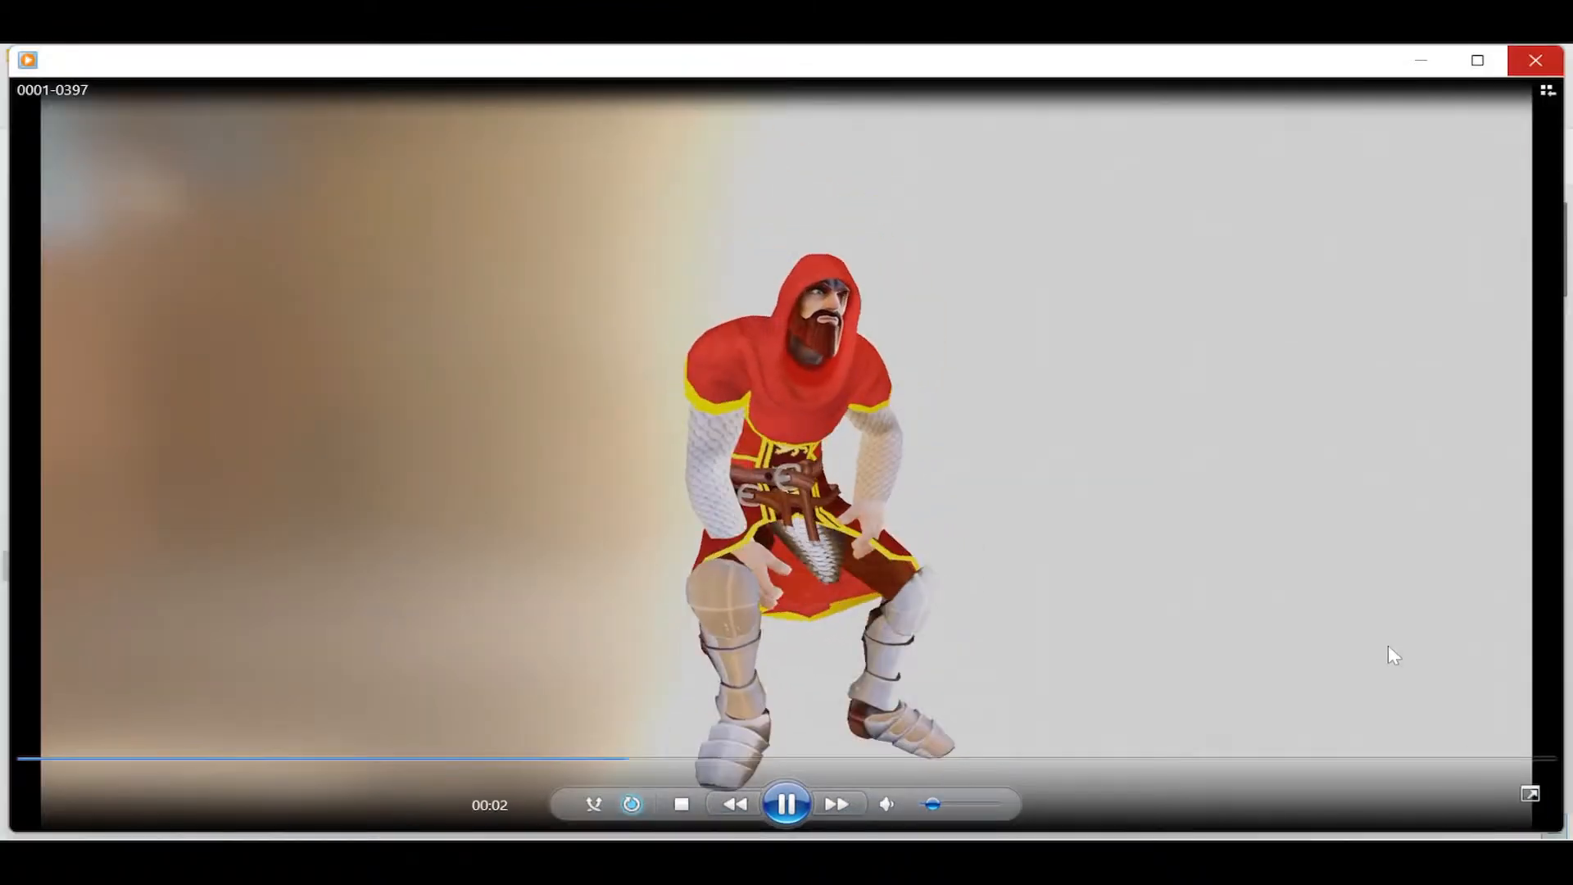
left_click(1419, 60)
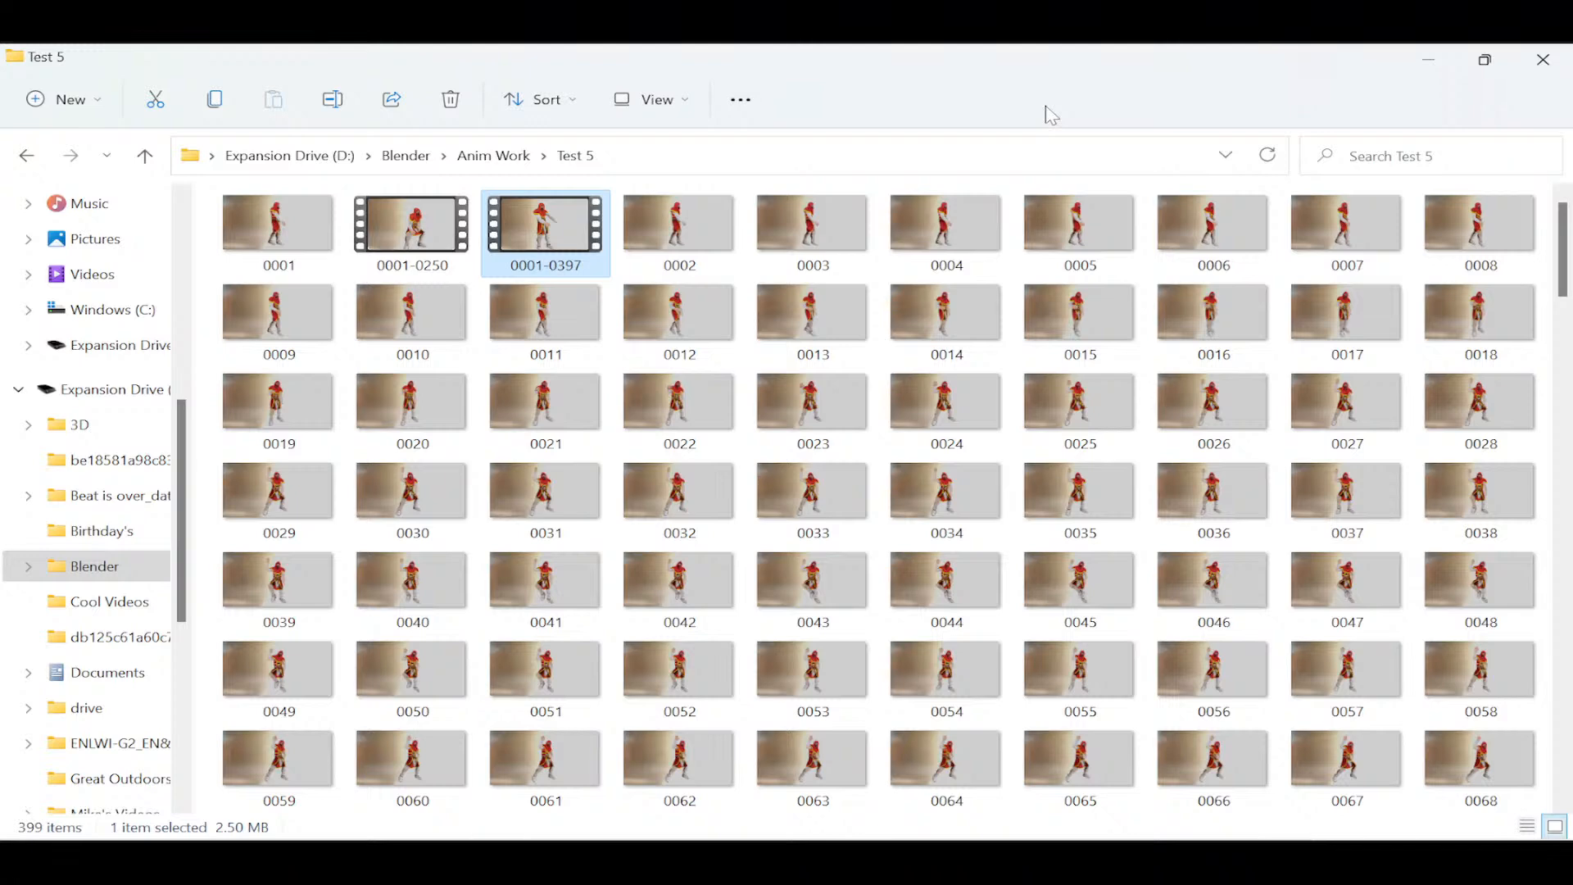
Minimize File Explorer, switch to Chrome, and view the Plask app followed by the plask.ai home page.
left_click(1426, 63)
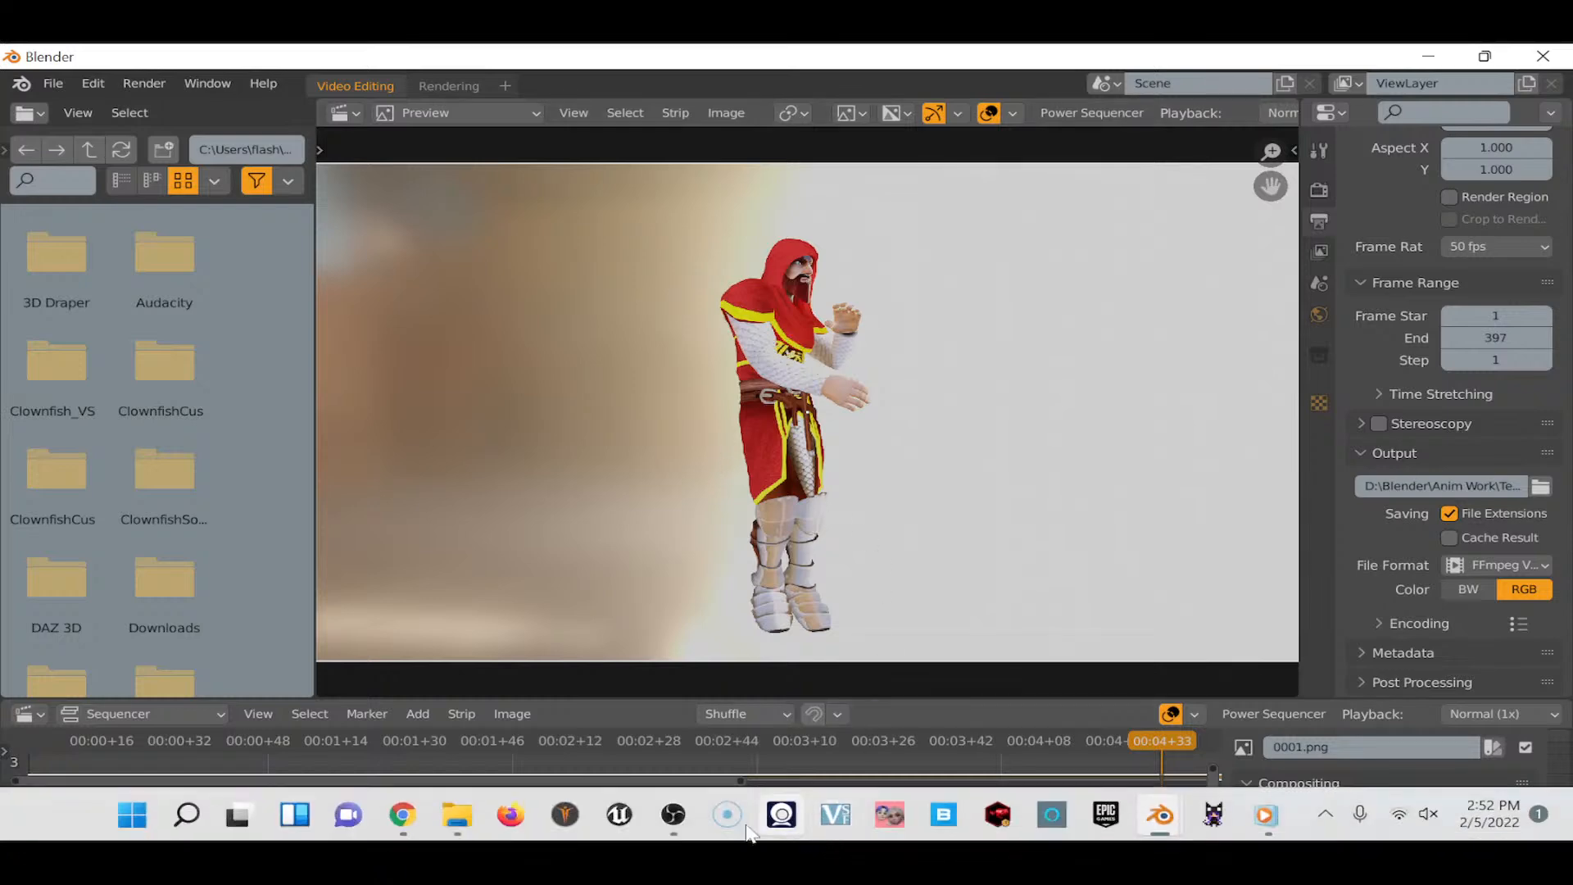
mouse_move(679, 832)
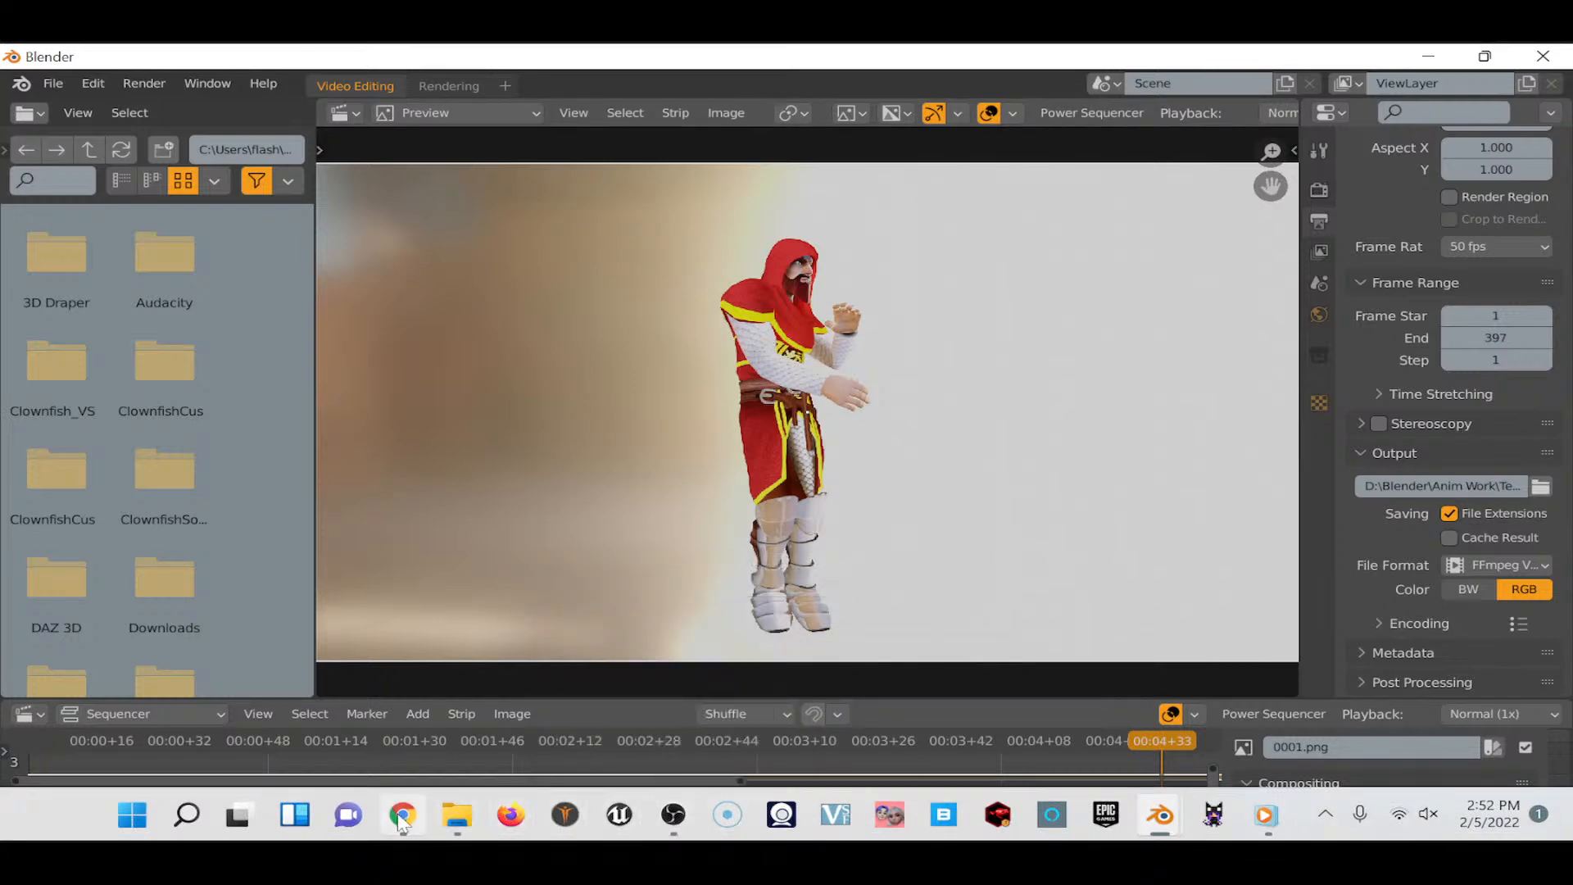
mouse_move(402, 823)
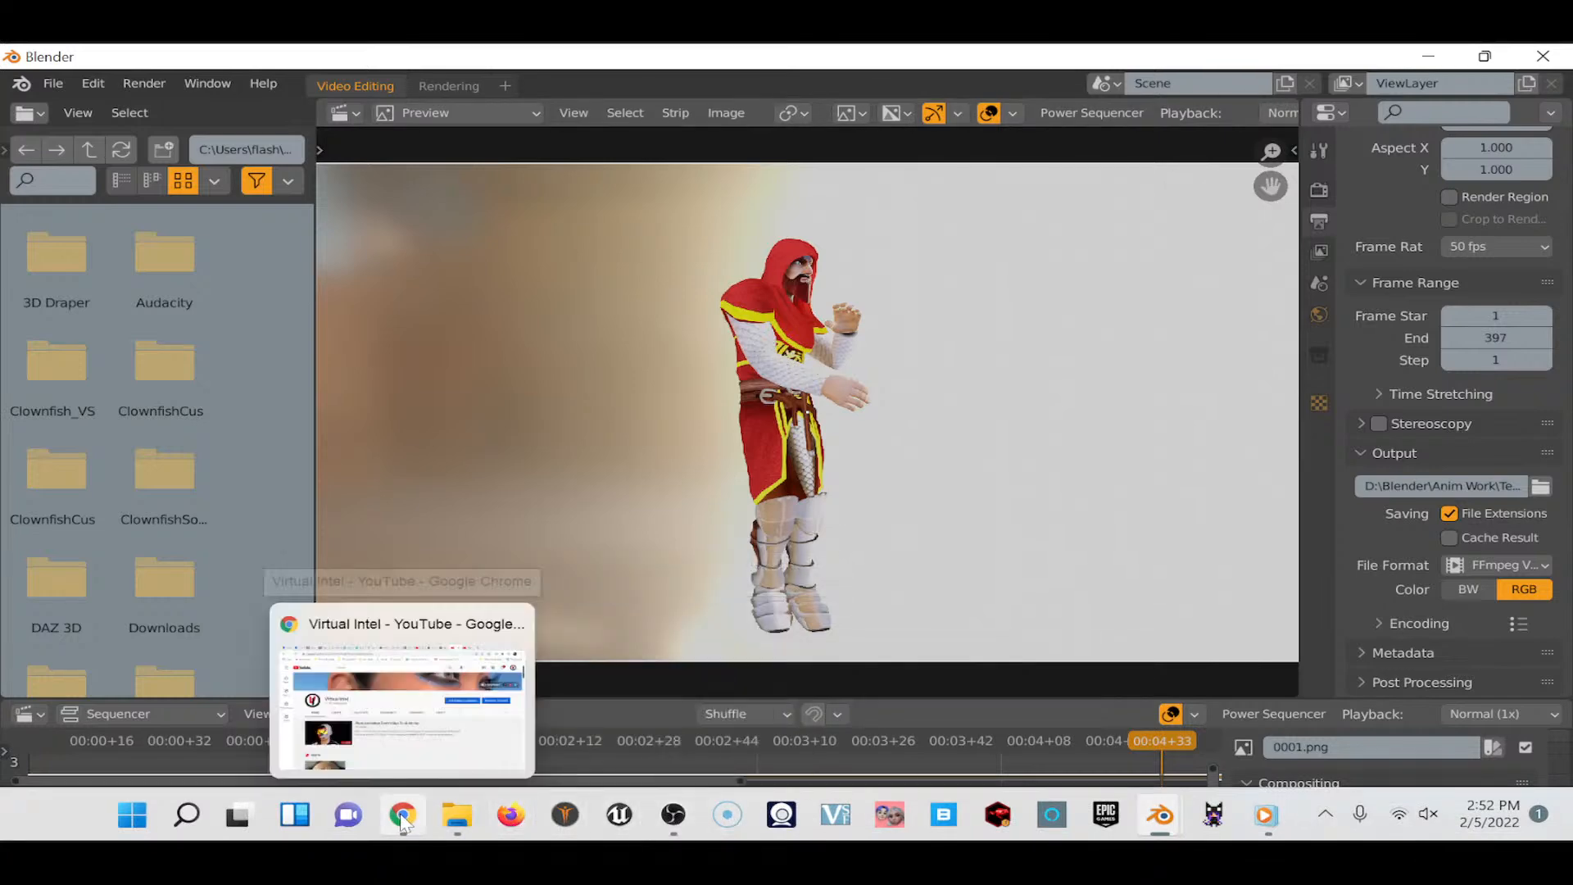
left_click(416, 628)
left_click(51, 63)
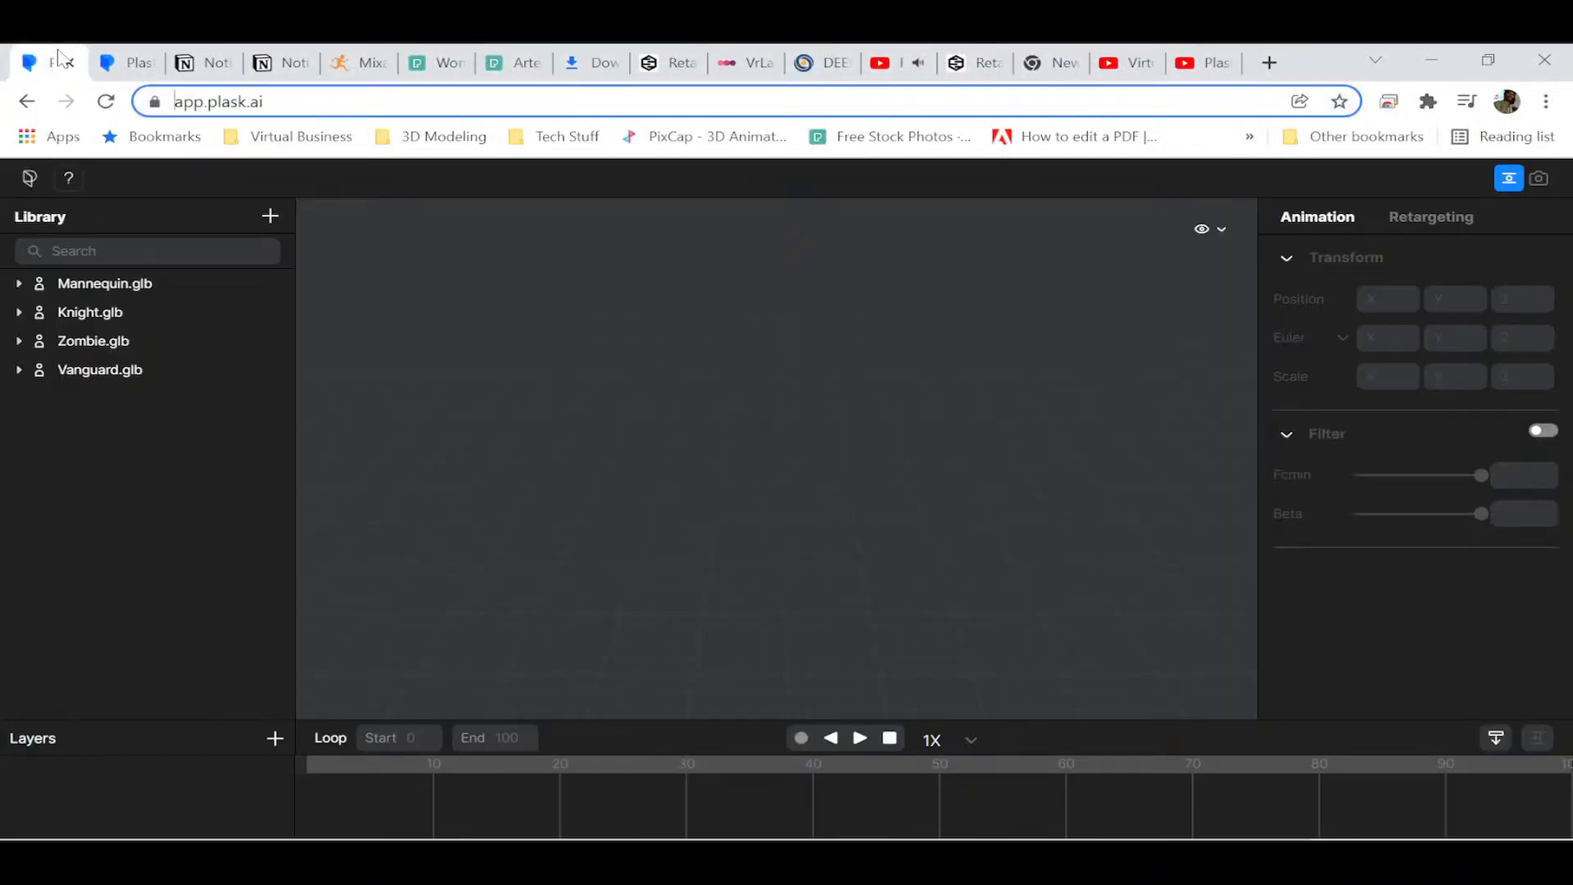
left_click(131, 65)
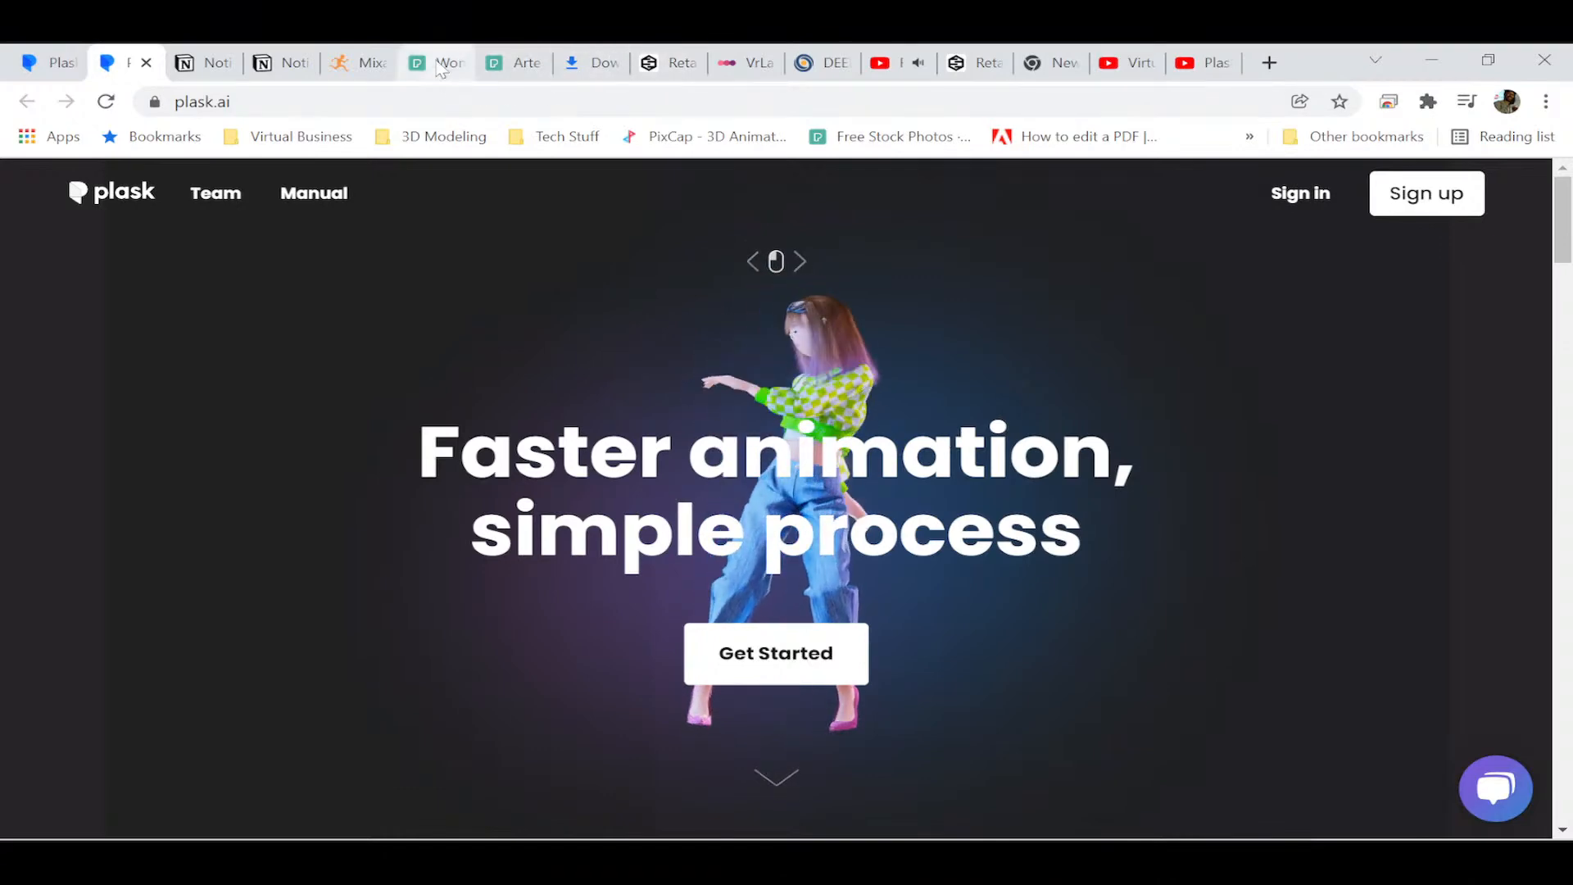
View the video creator's Pexels profile and the top of the page for the source video of a woman dancing.
left_click(508, 71)
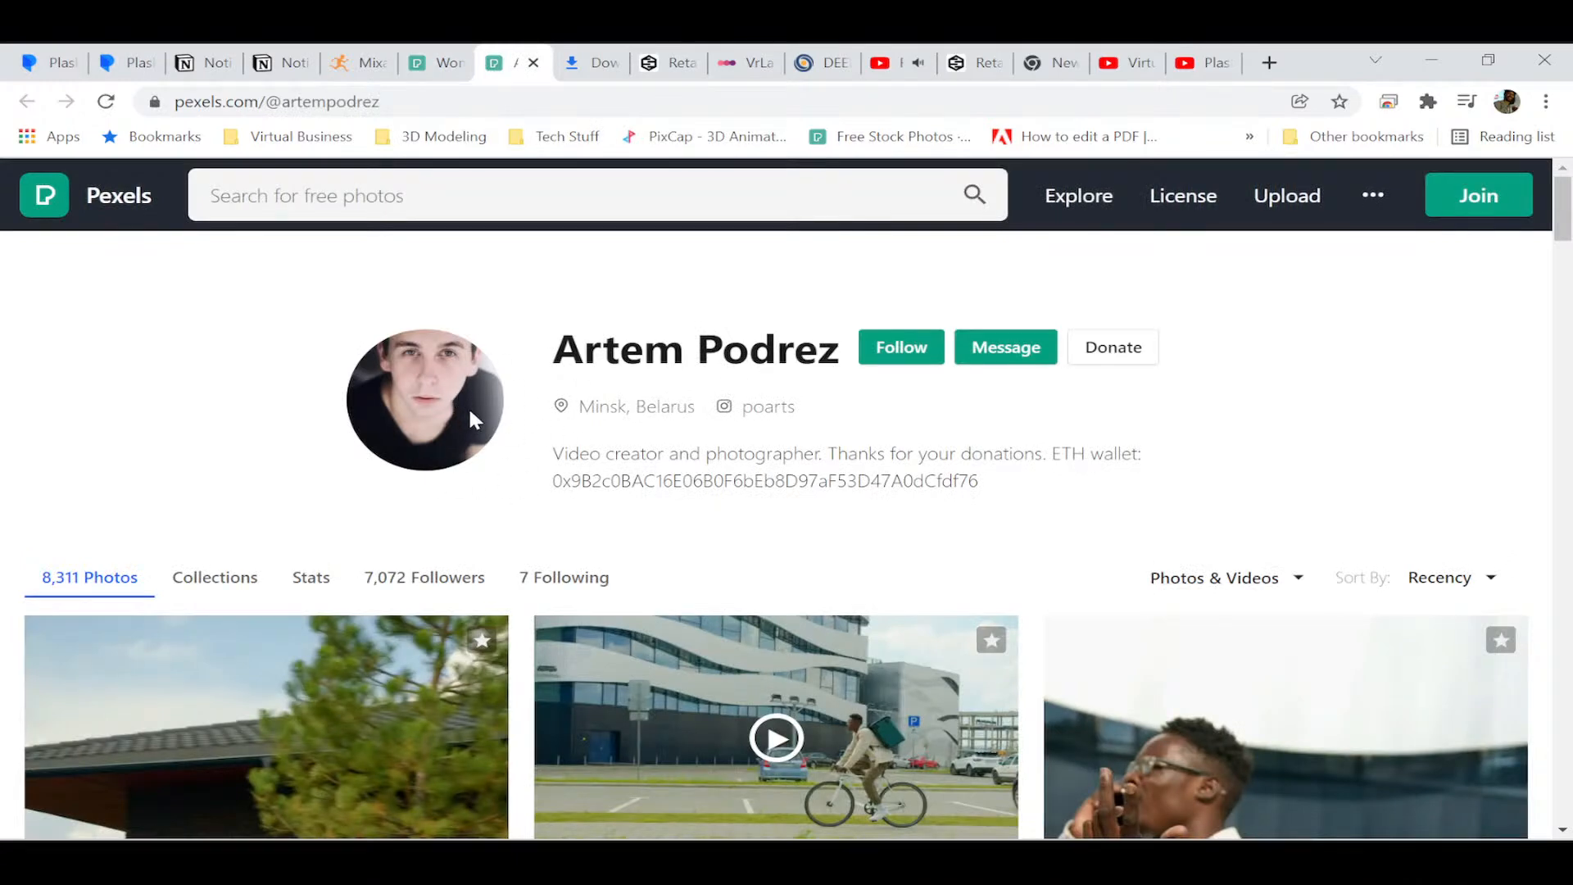
left_click(440, 71)
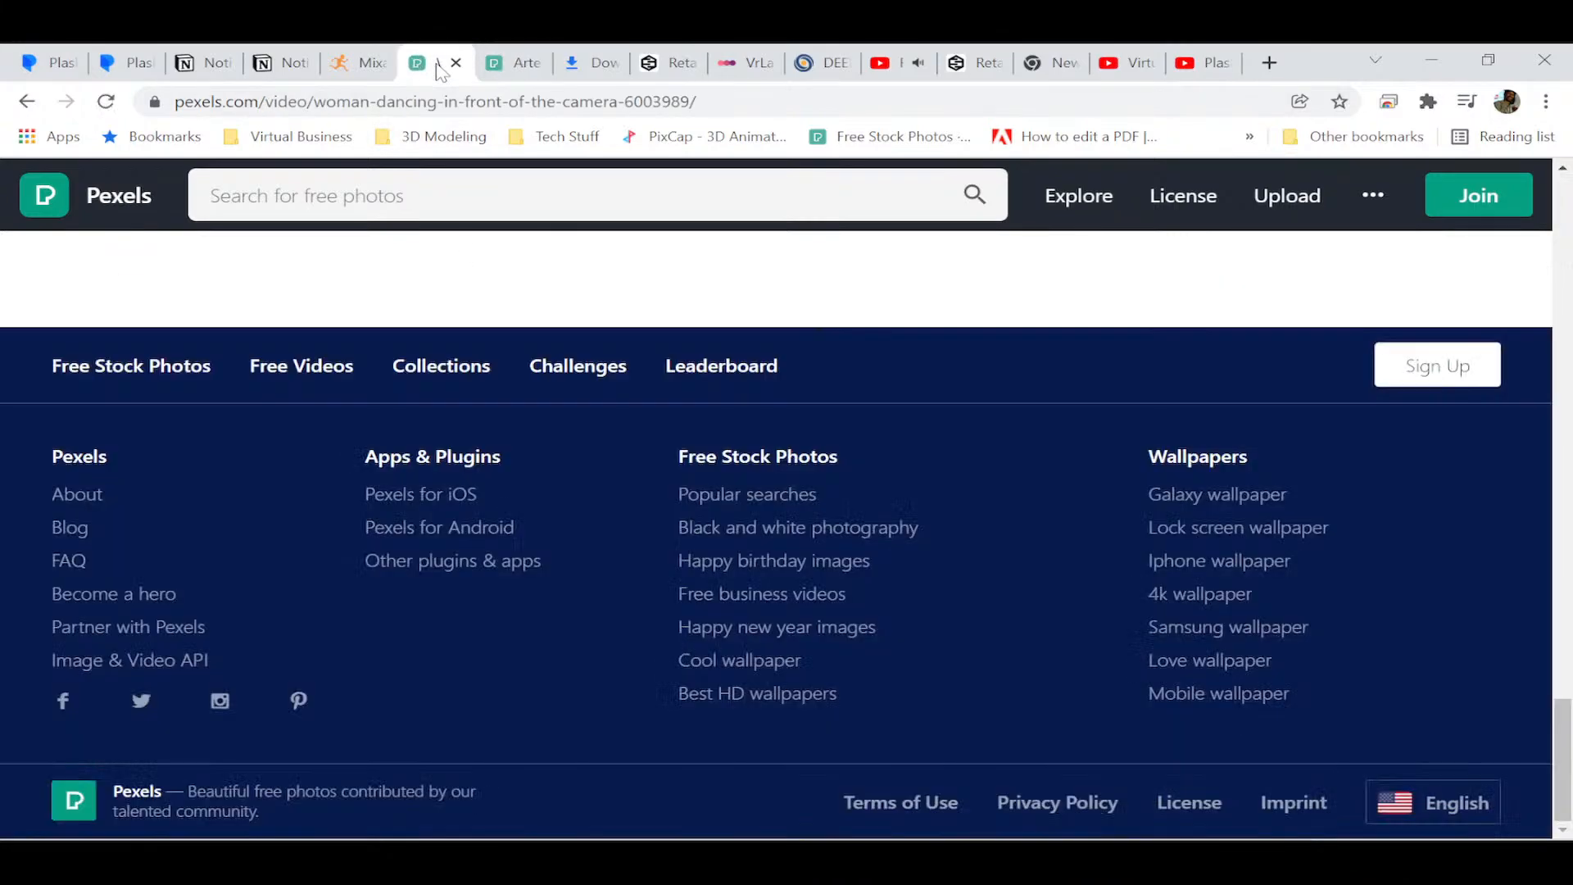
scroll(459, 283, "up", 5)
scroll(466, 291, "up", 15)
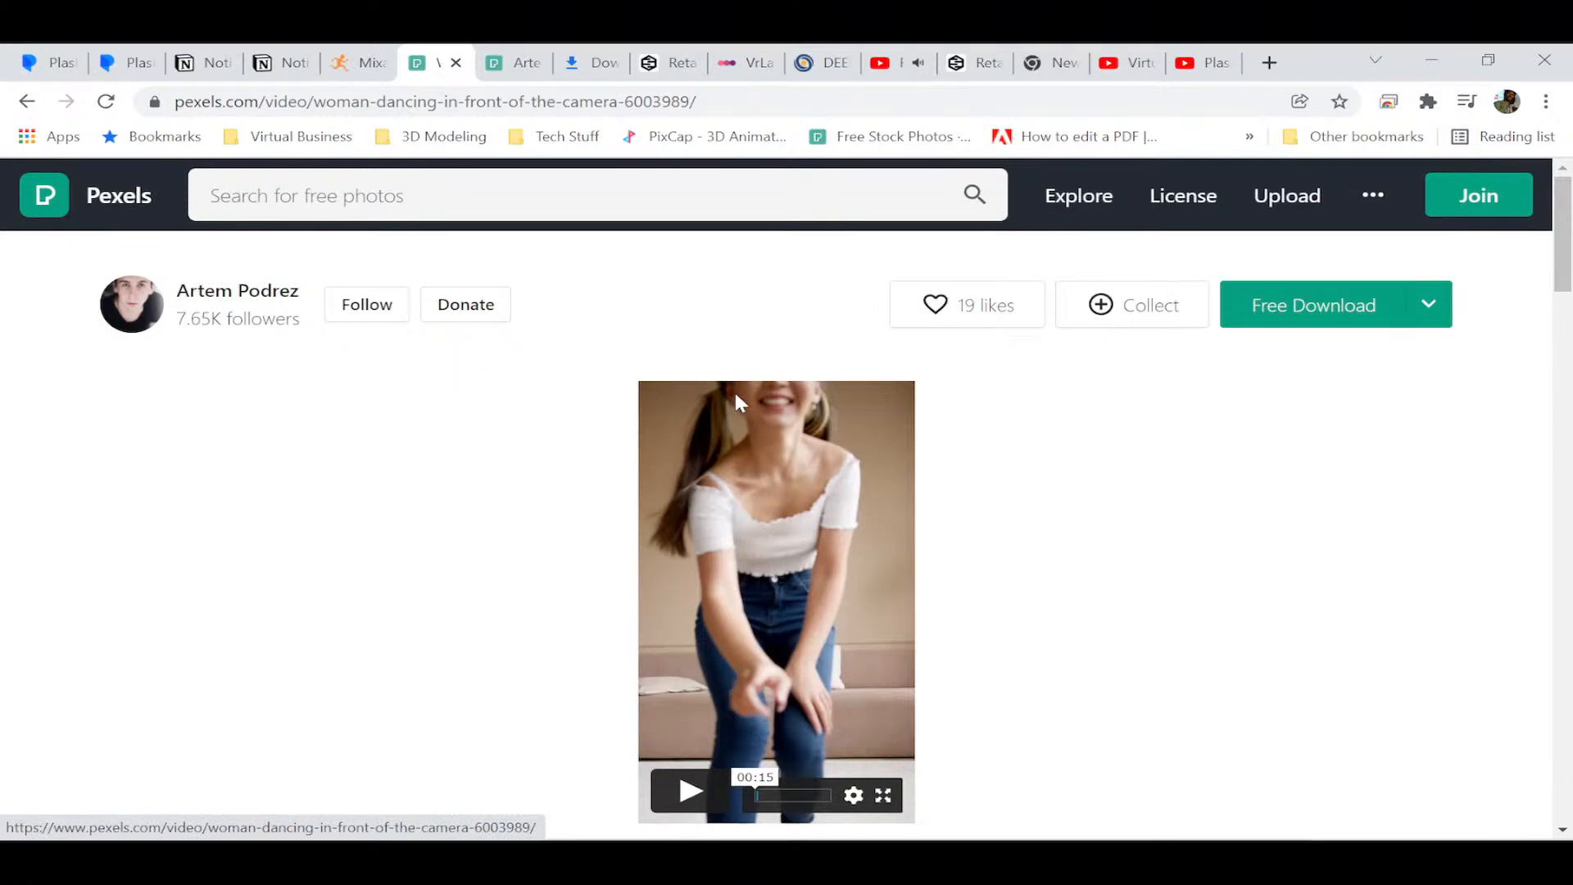
Revisit the Plask app, return to the creator's Pexels profile and look over the posted photos and videos.
left_click(45, 62)
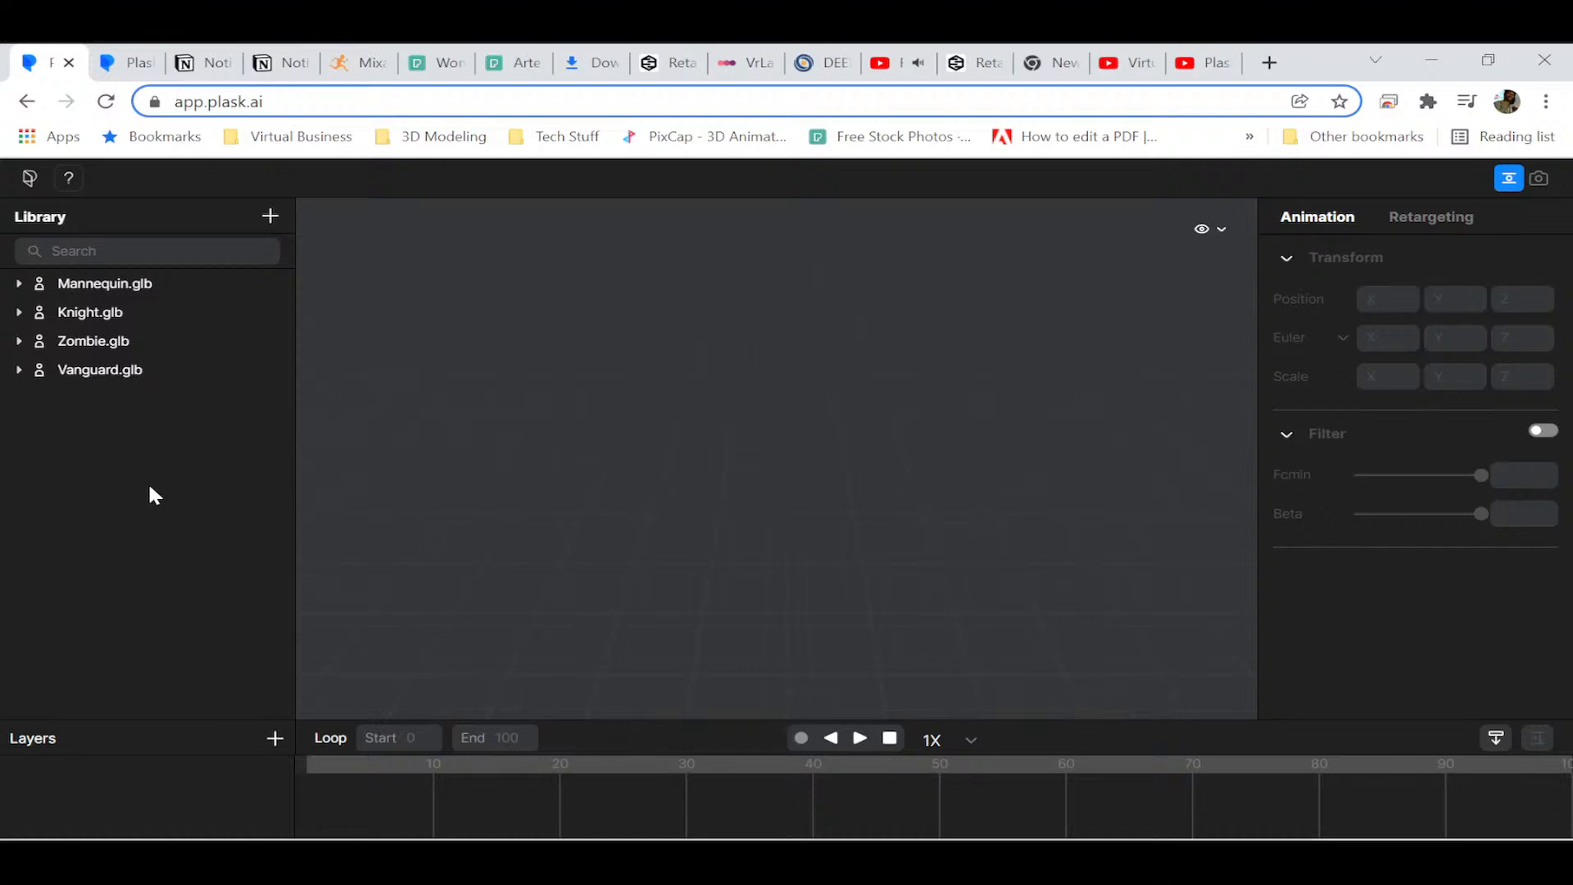
left_click(525, 64)
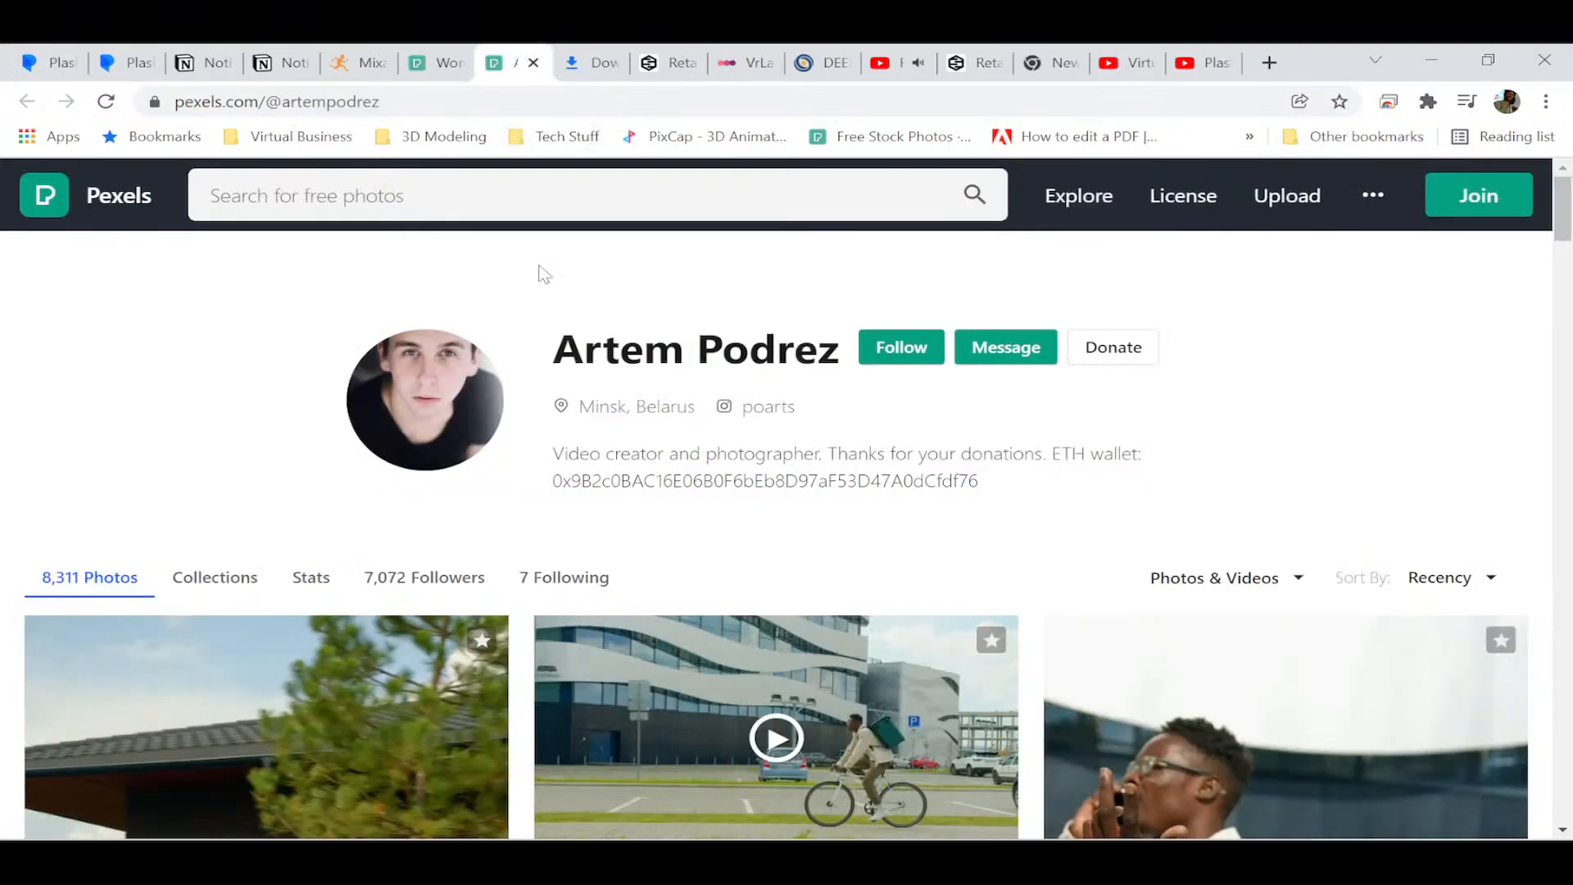
scroll(467, 460, "down", 3)
scroll(480, 428, "up", 3)
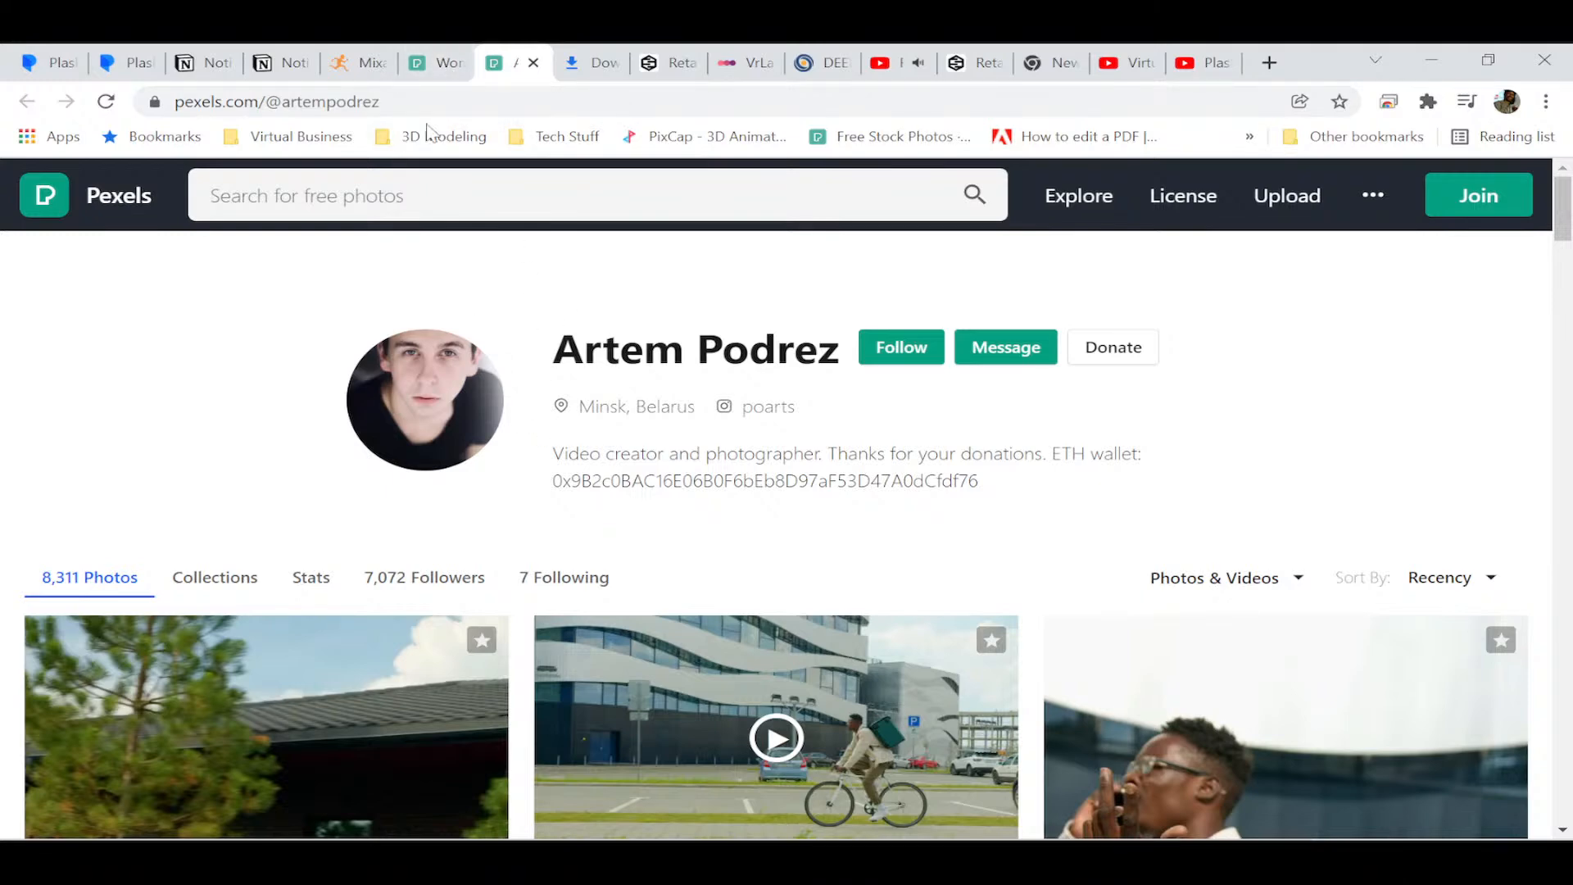
Return to the Pexels page of the woman dancing video and open the license terms from its free-to-use note.
left_click(432, 62)
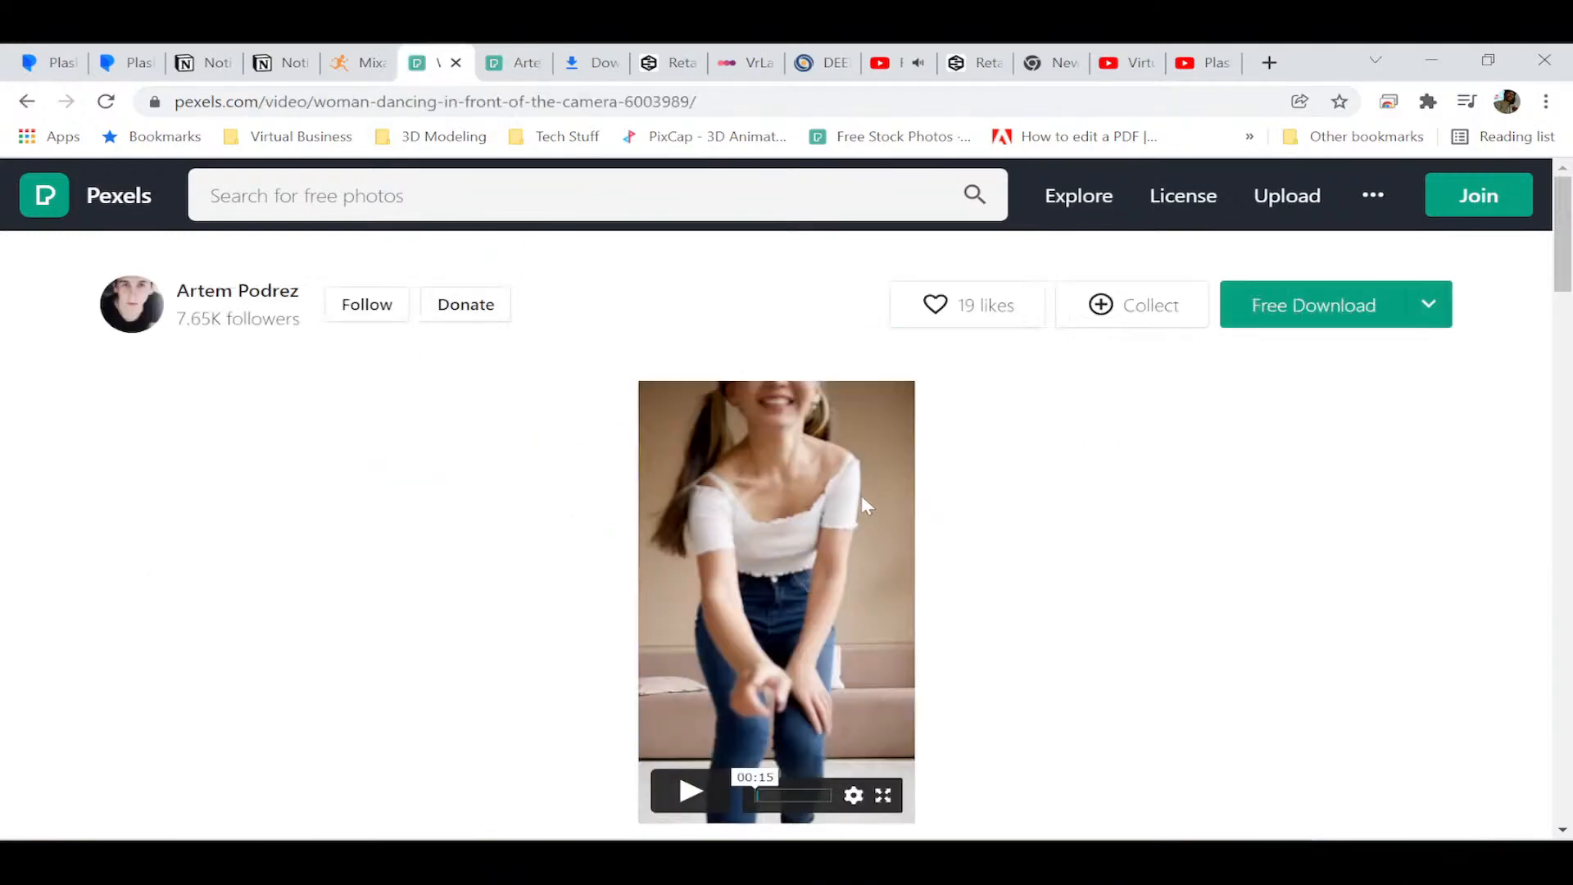
scroll(421, 456, "down", 4)
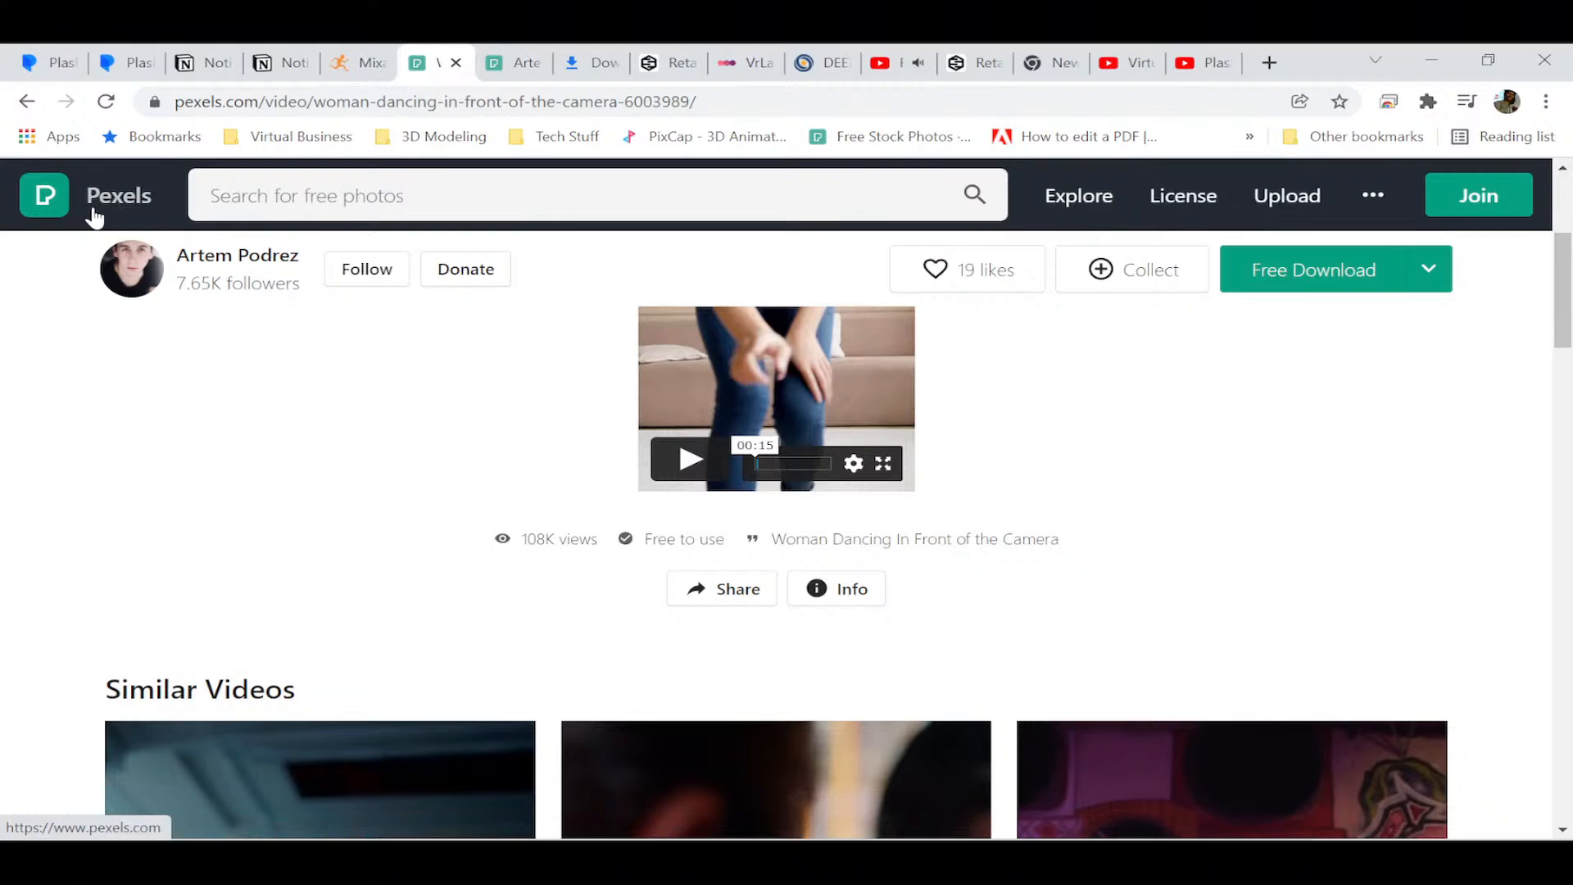
left_click(662, 541)
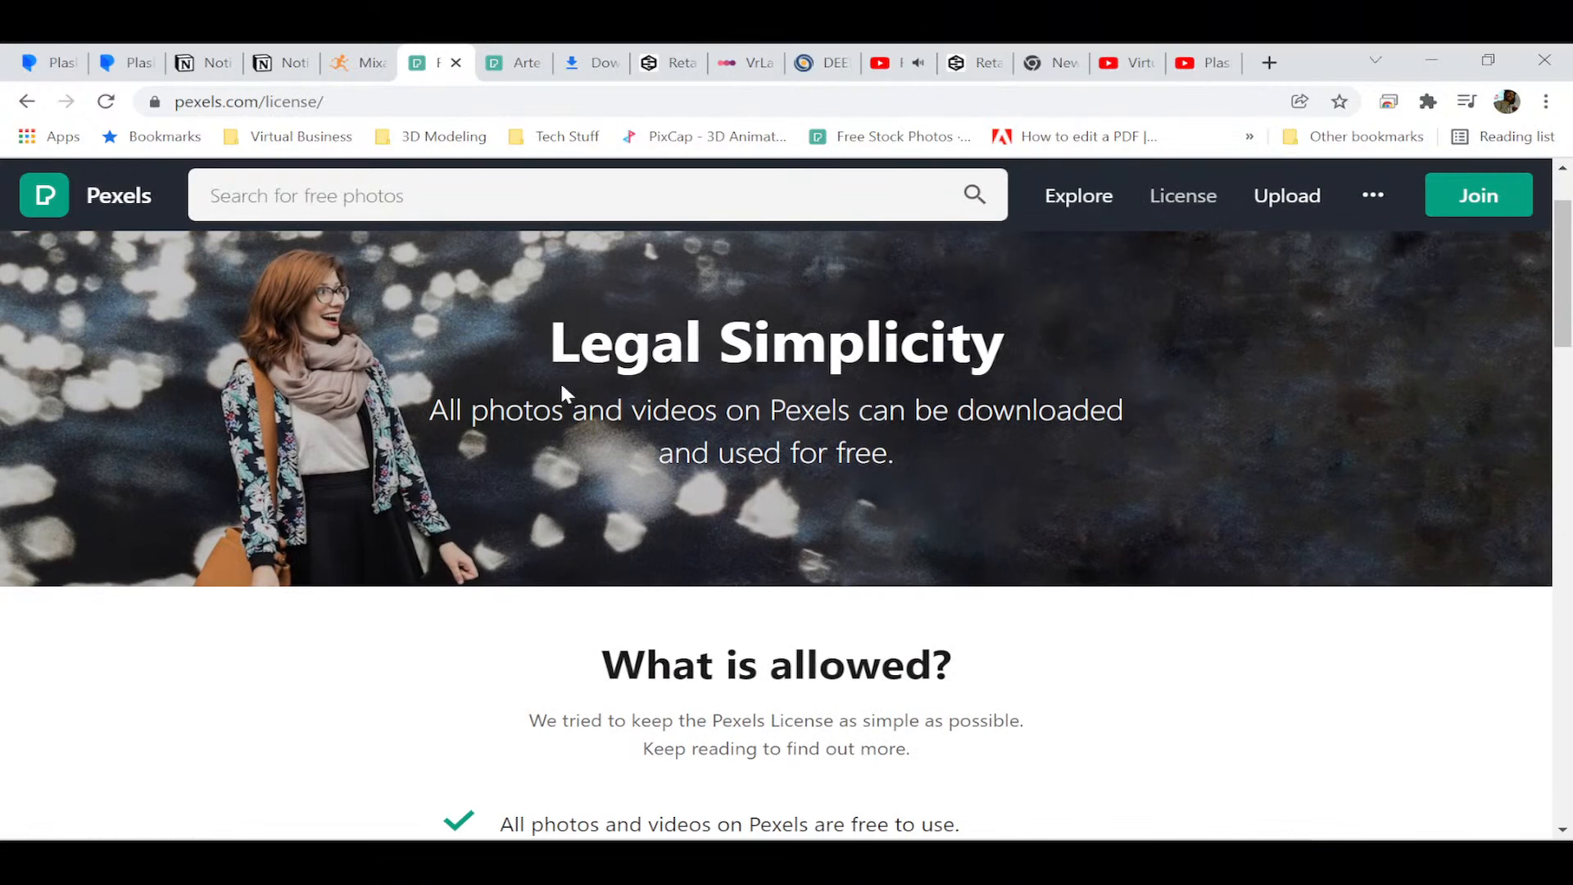
Read through the Pexels license page, covering what is allowed, the suggested use cases and what is not allowed, and return to its beginning.
scroll(524, 457, "down", 3)
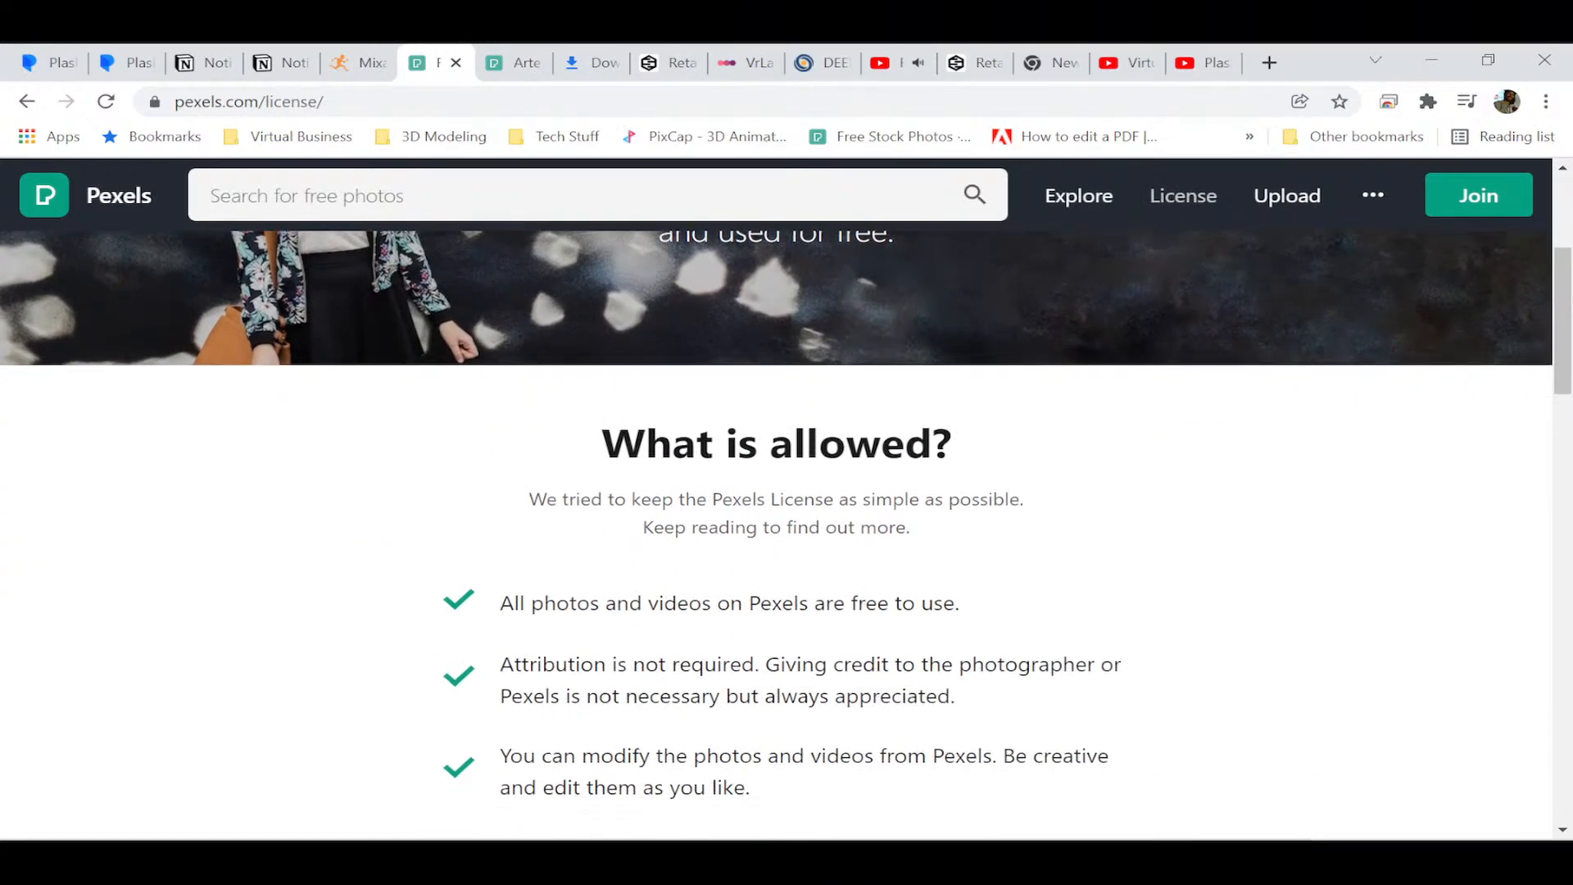
scroll(502, 503, "down", 2)
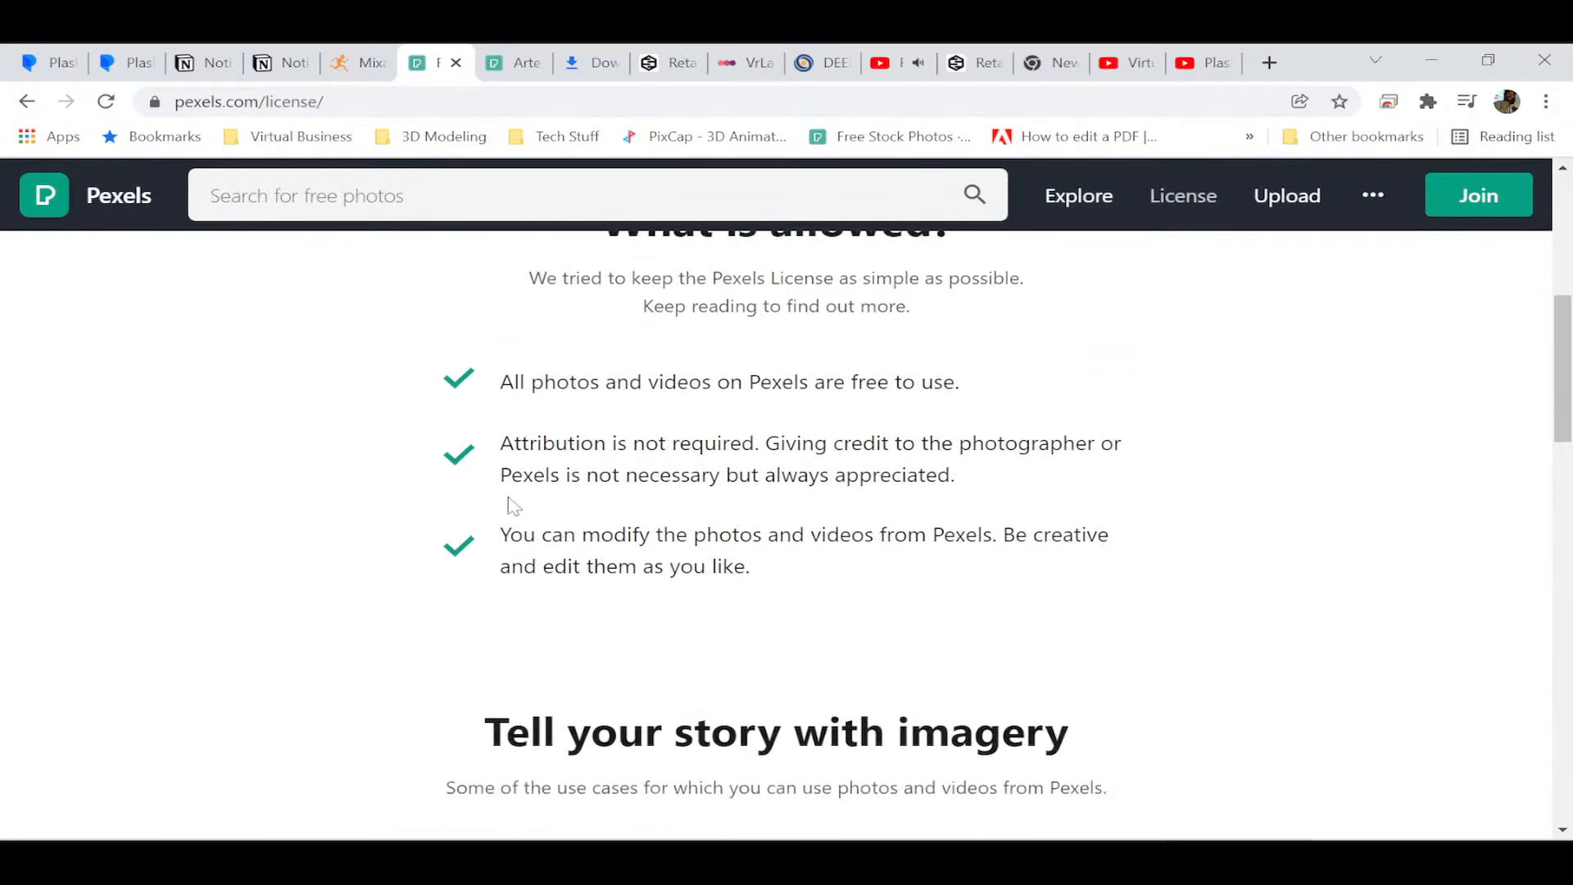
scroll(499, 488, "down", 3)
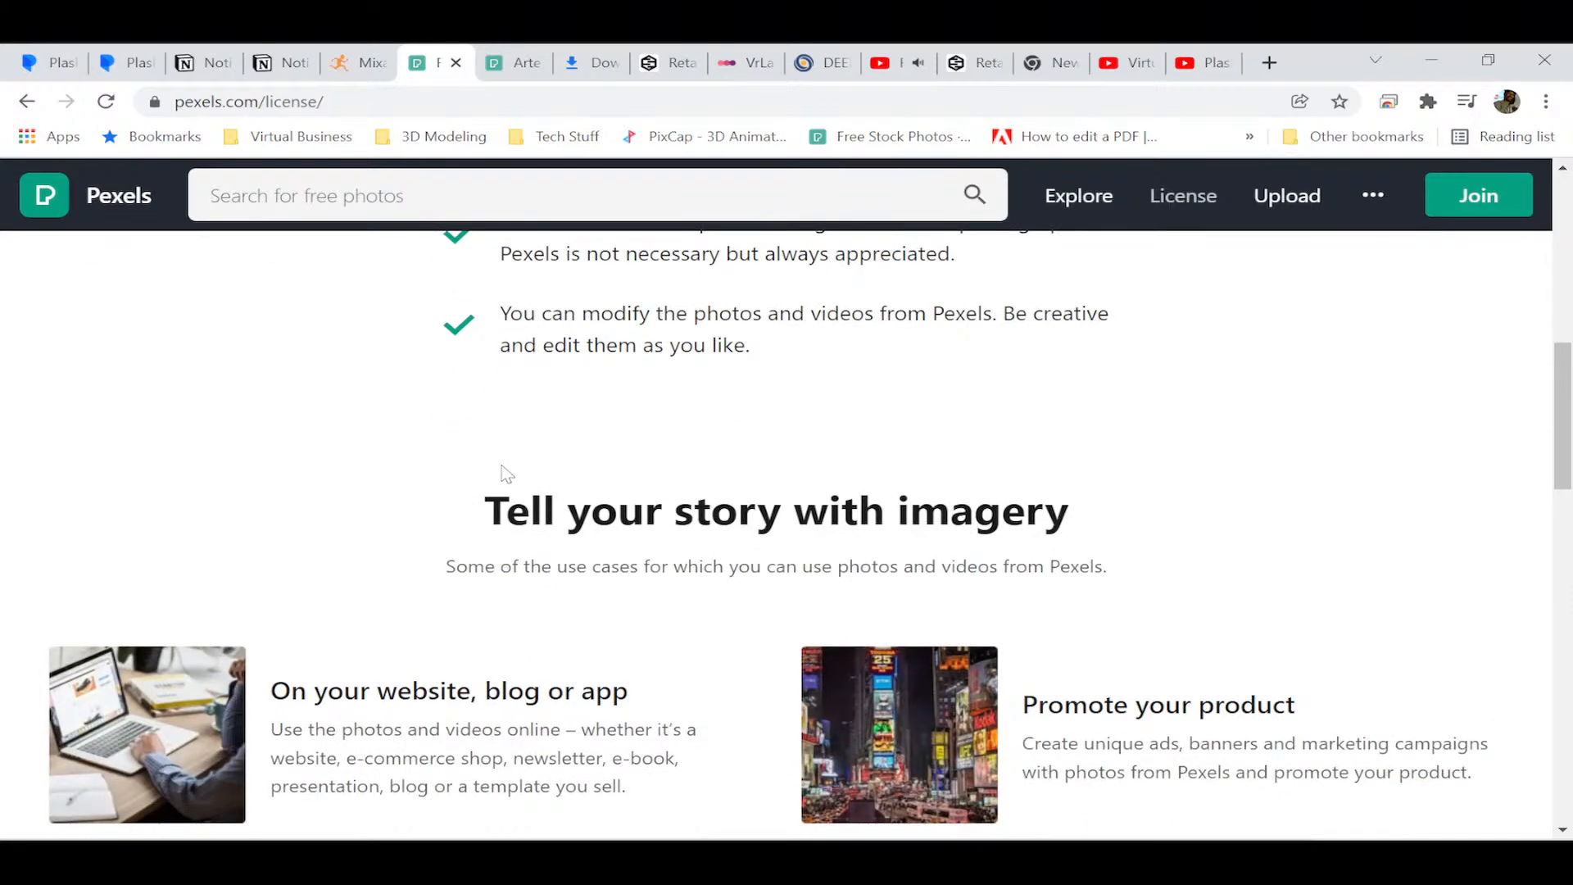
scroll(459, 463, "down", 2)
scroll(401, 465, "down", 2)
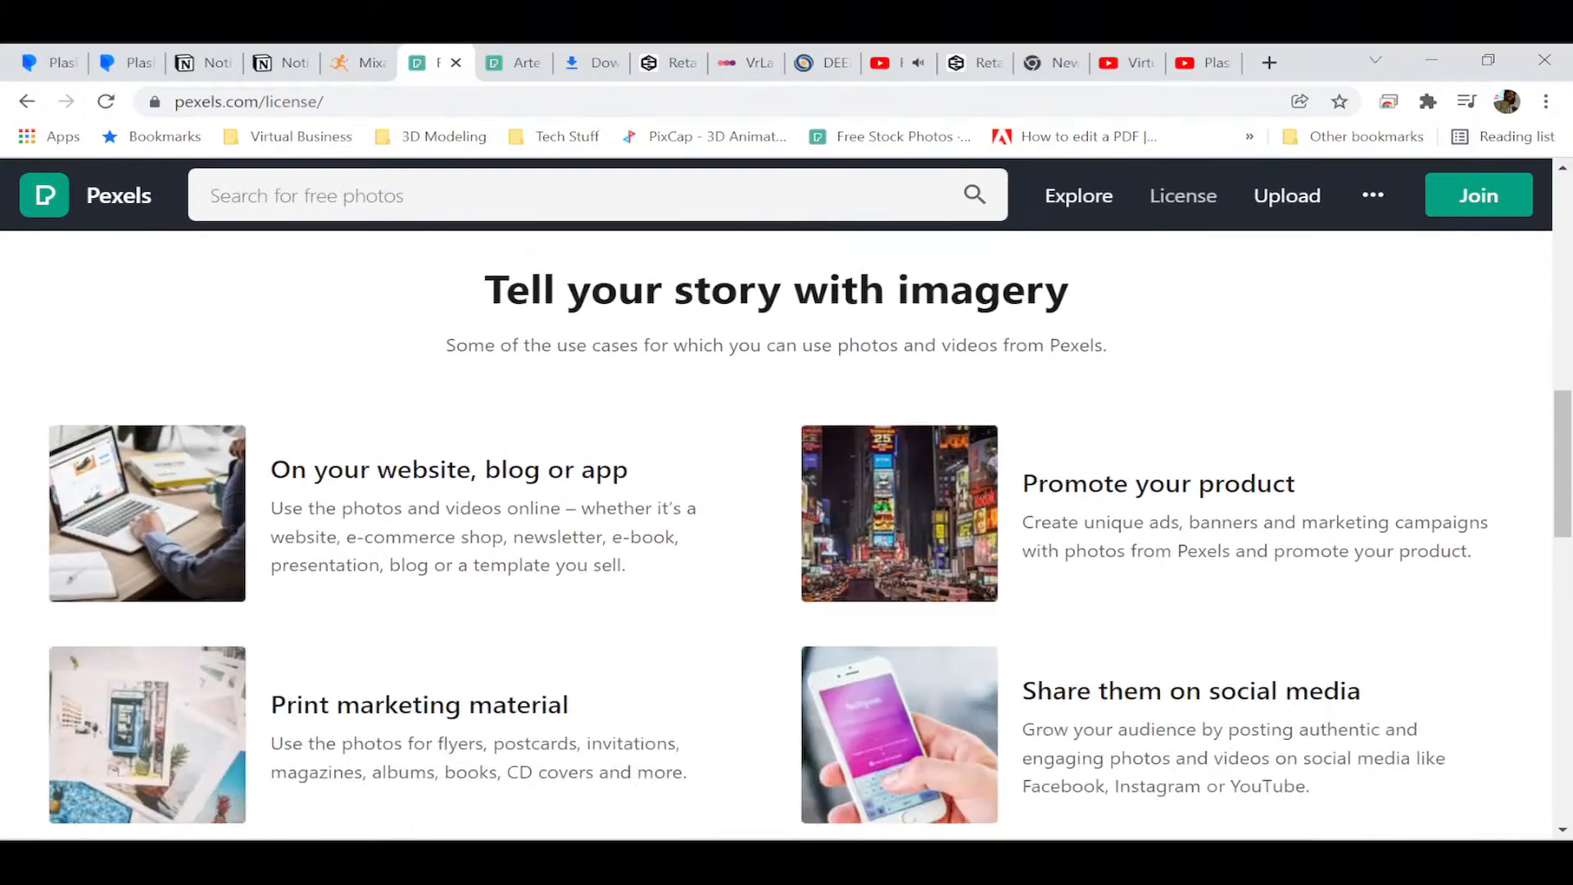
scroll(770, 479, "down", 3)
scroll(748, 492, "down", 3)
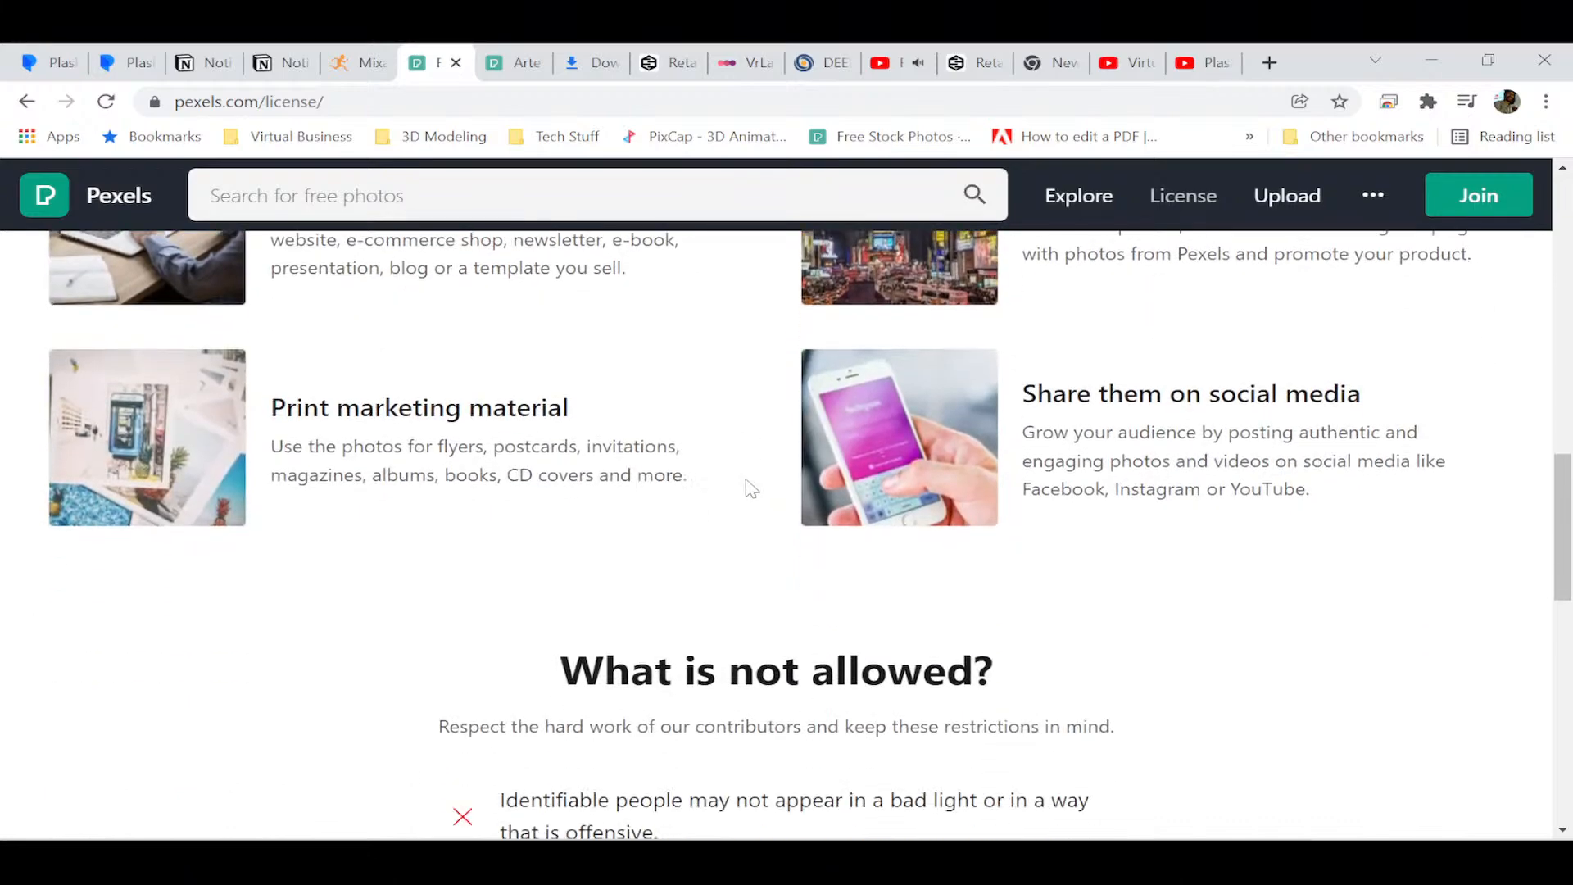
scroll(372, 552, "down", 5)
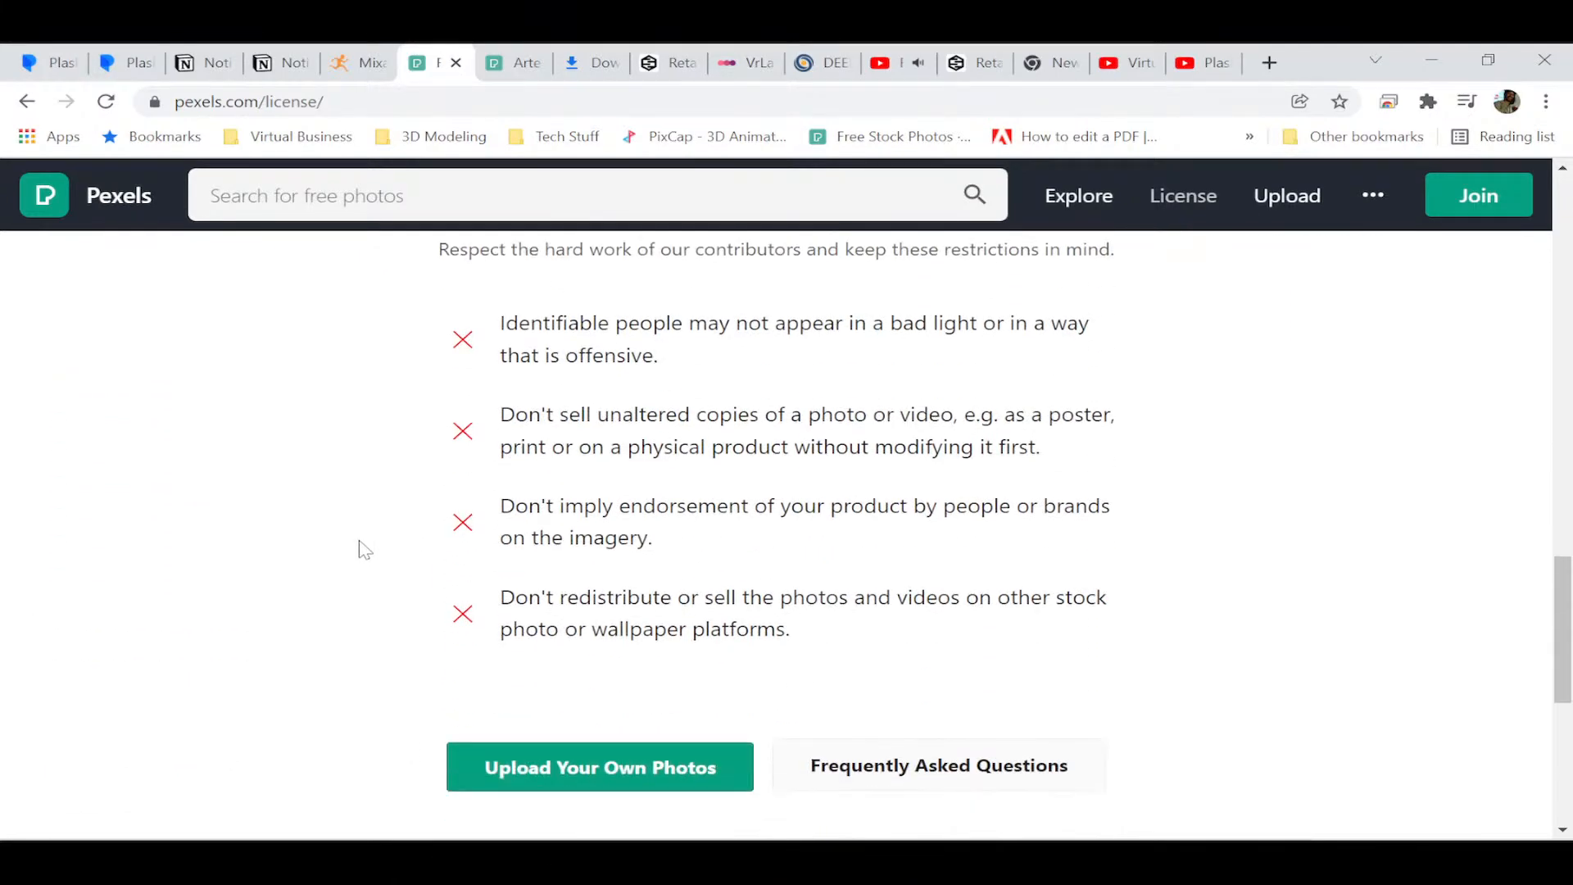
scroll(358, 547, "down", 4)
scroll(365, 542, "up", 9)
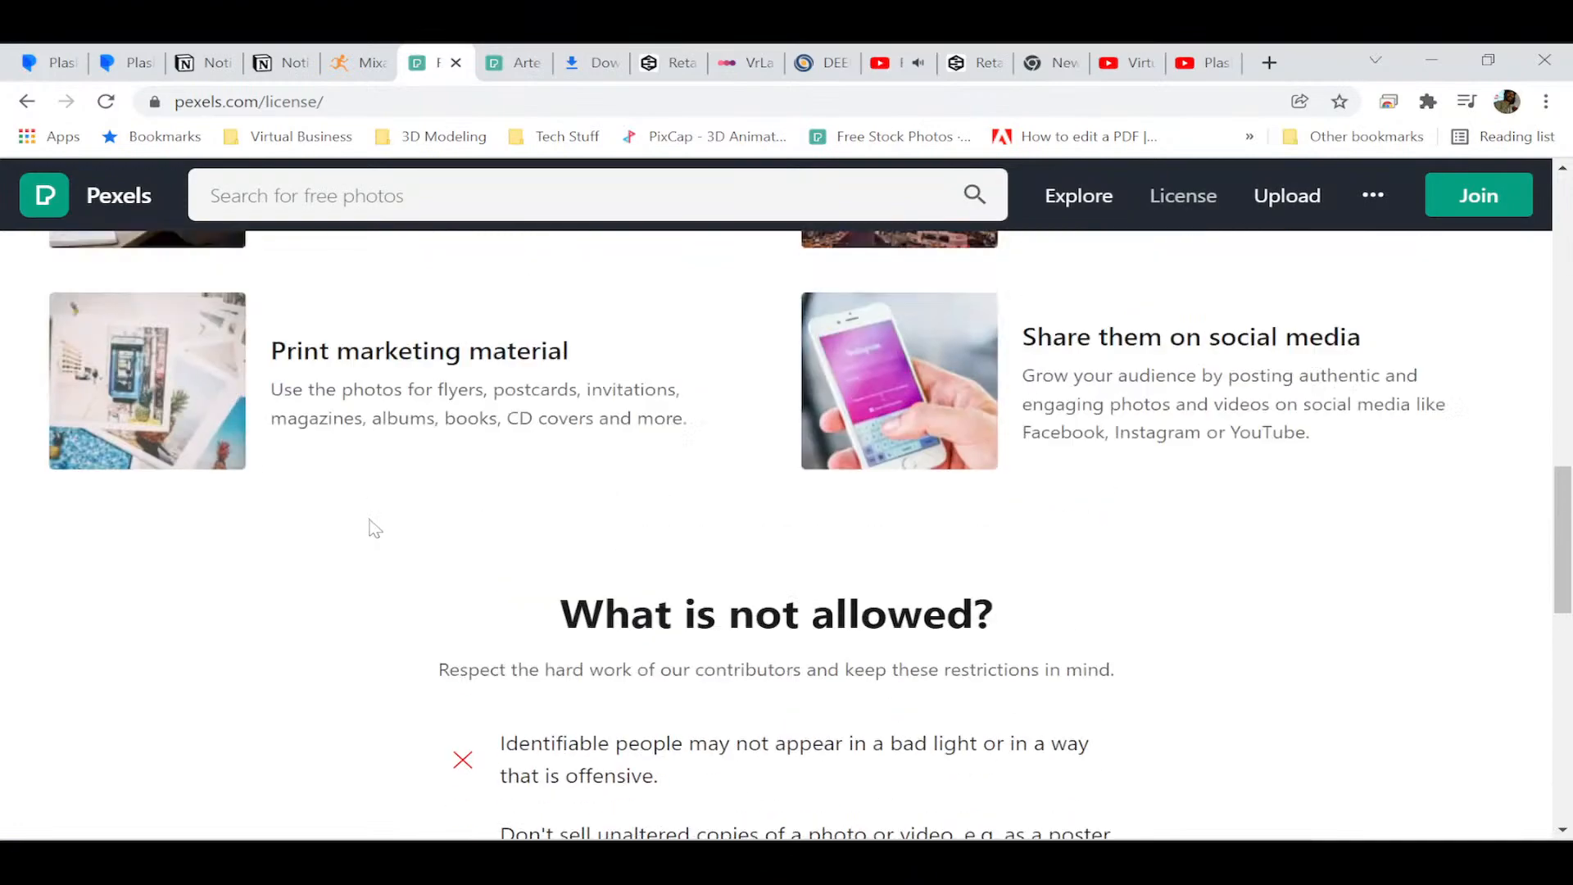
scroll(377, 531, "up", 7)
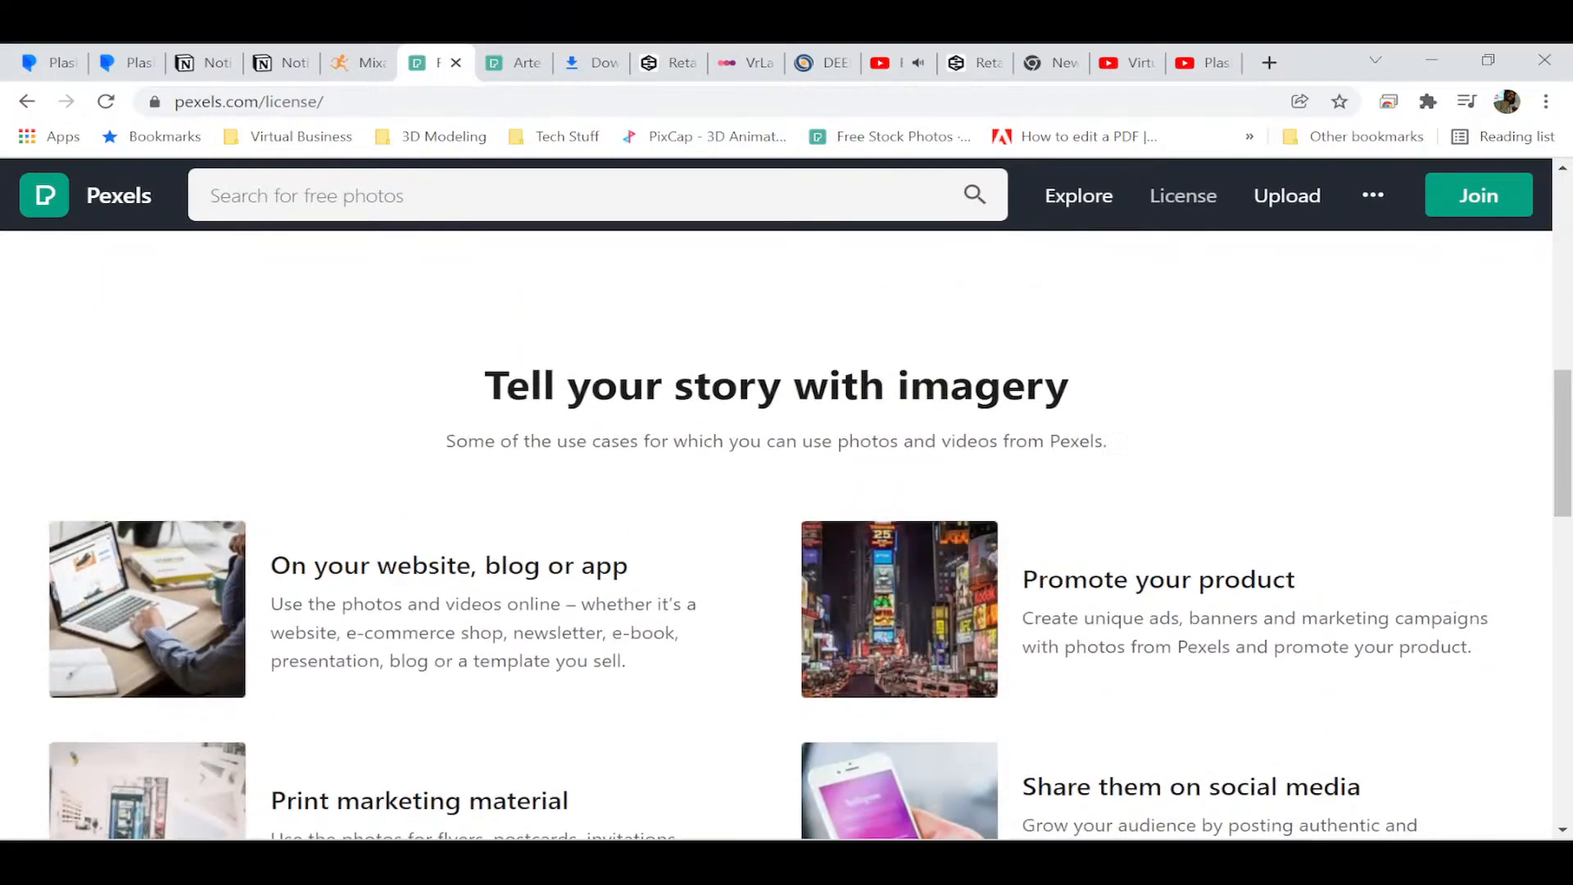
scroll(388, 533, "up", 9)
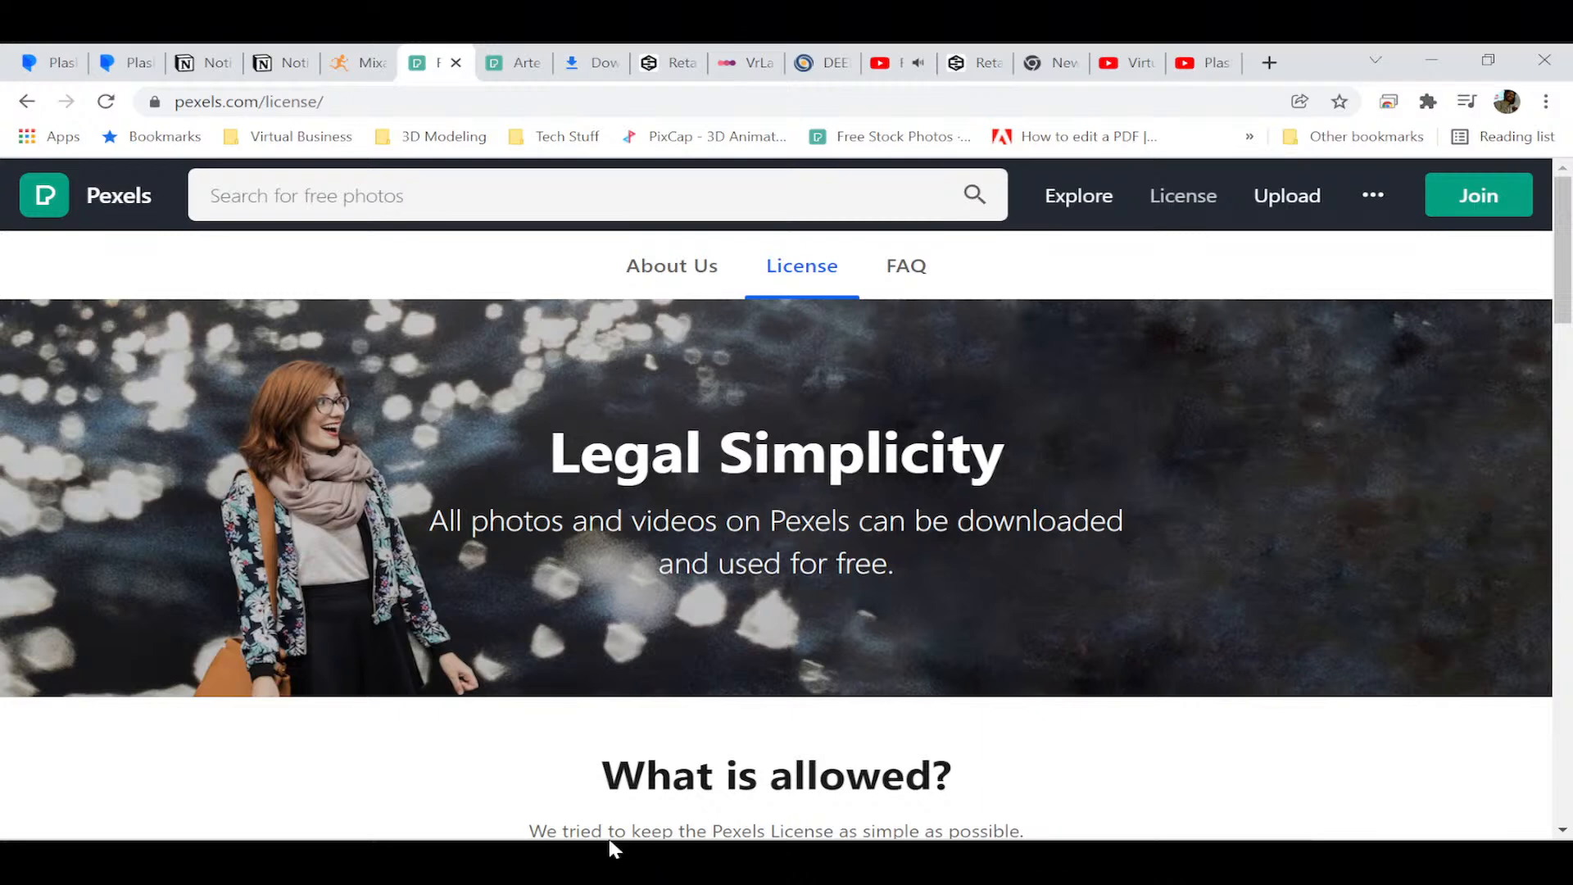
mouse_move(692, 840)
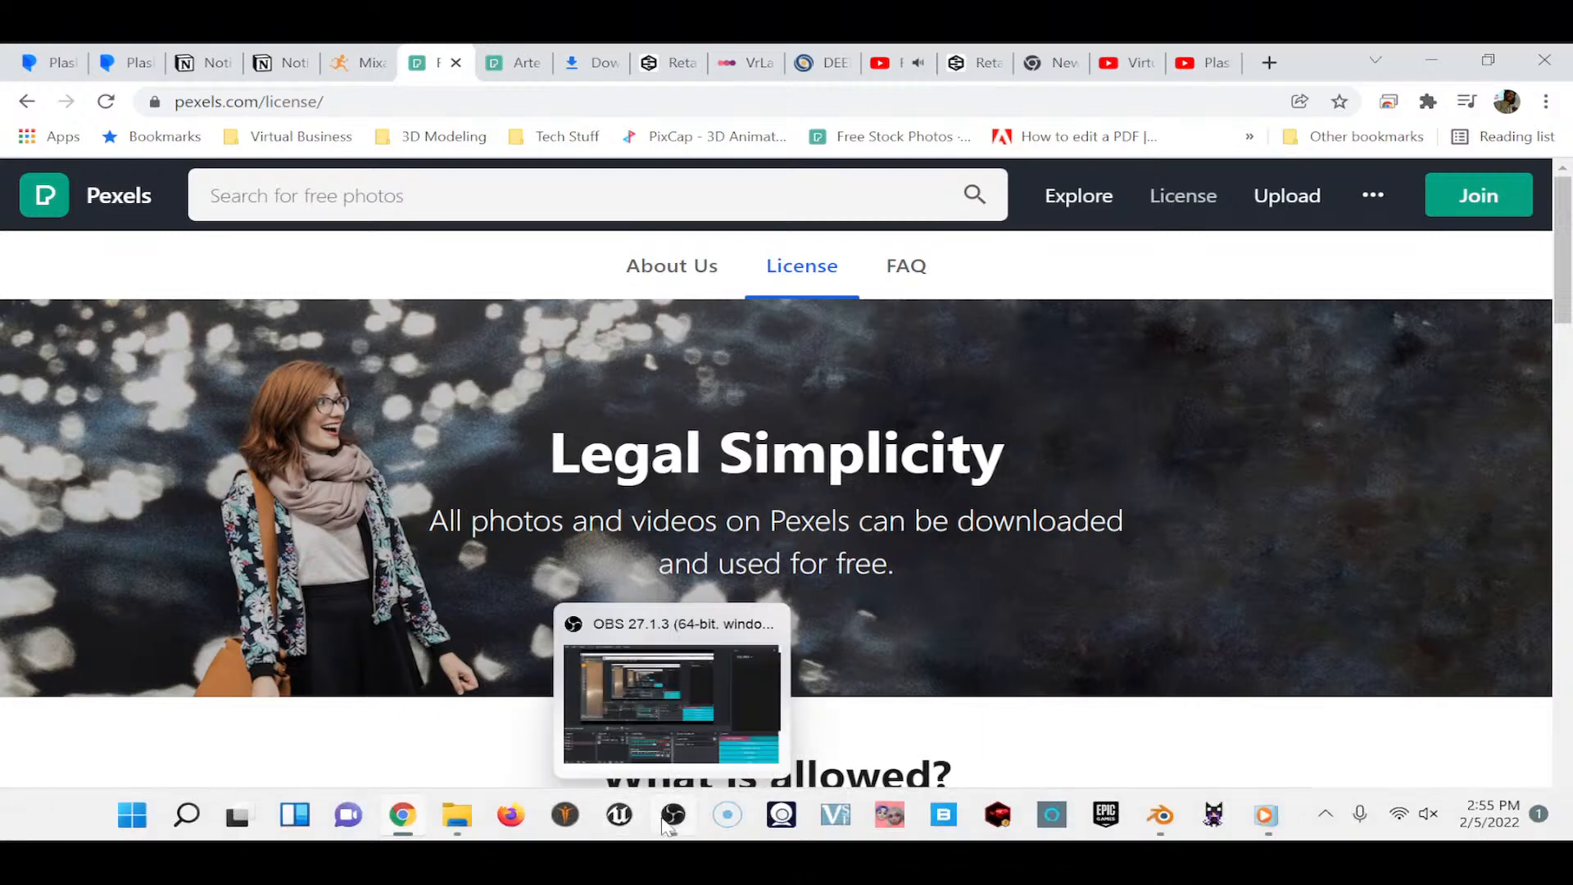